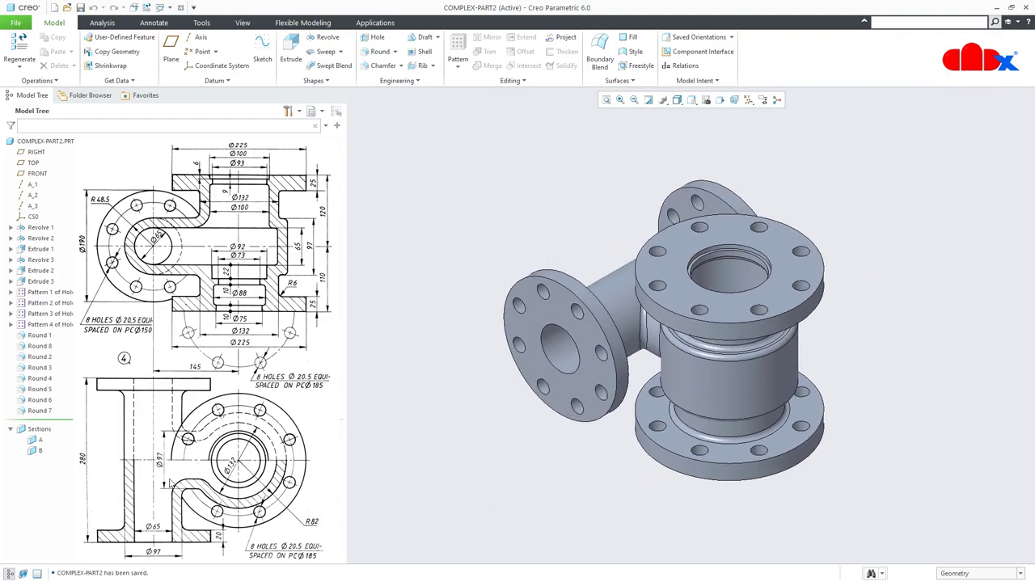
# Inspect the finished model clipped at section A, then at section B from the top.
pyautogui.click(37, 441)
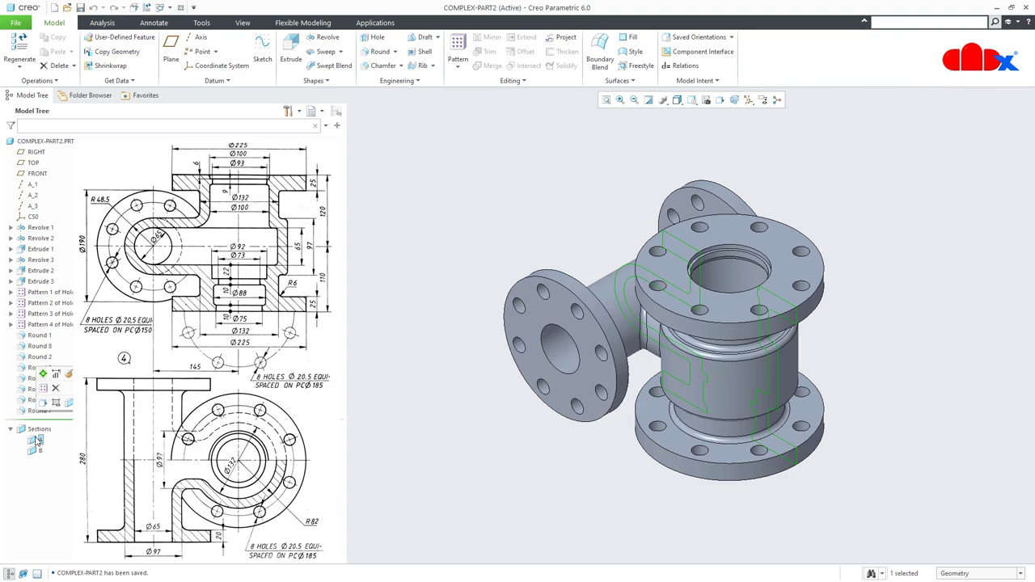
pyautogui.click(43, 375)
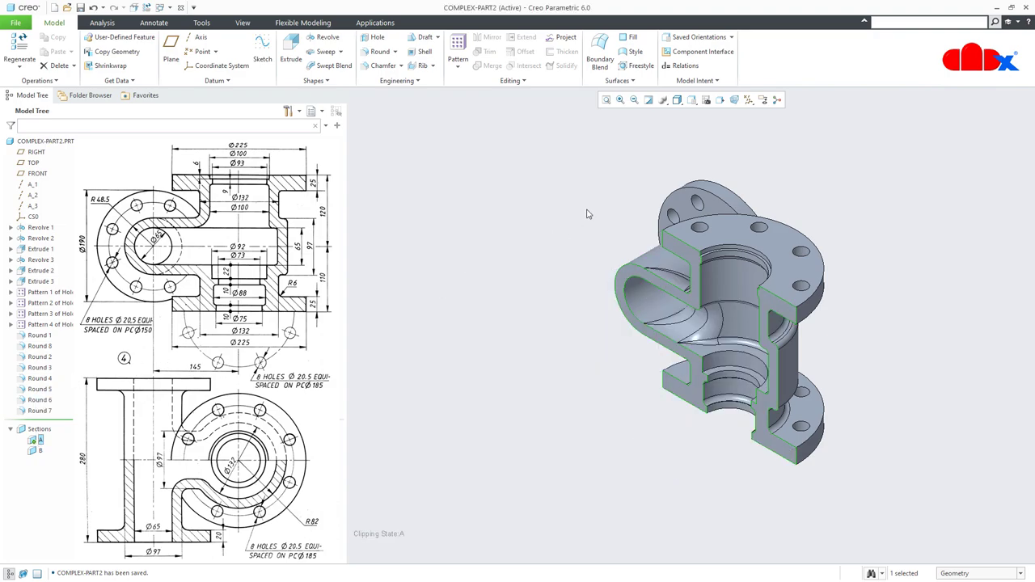
pyautogui.click(717, 99)
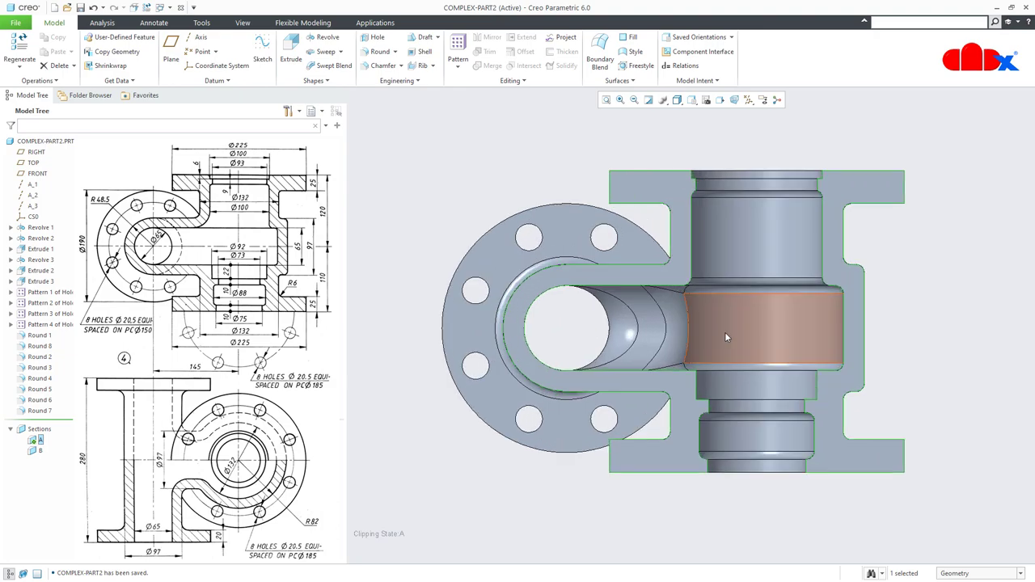
pyautogui.click(900, 367)
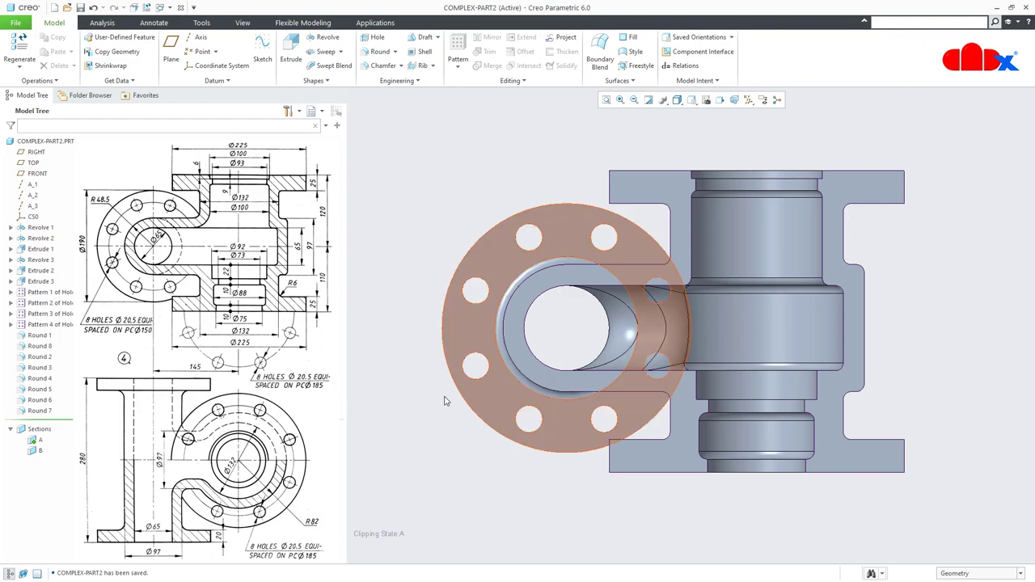
pyautogui.click(34, 451)
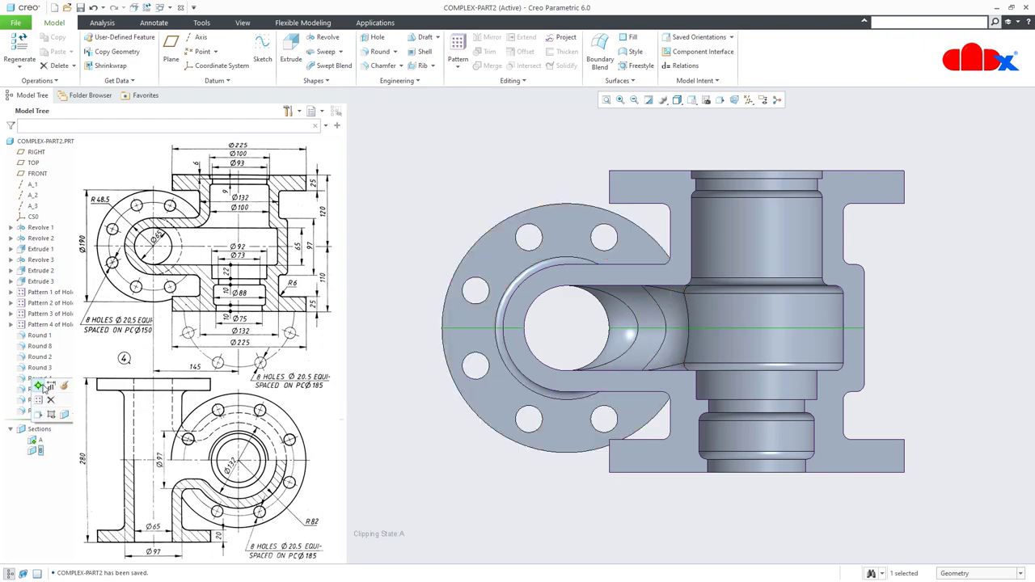
pyautogui.click(38, 387)
pyautogui.click(693, 99)
pyautogui.scroll(-2, 715, 178)
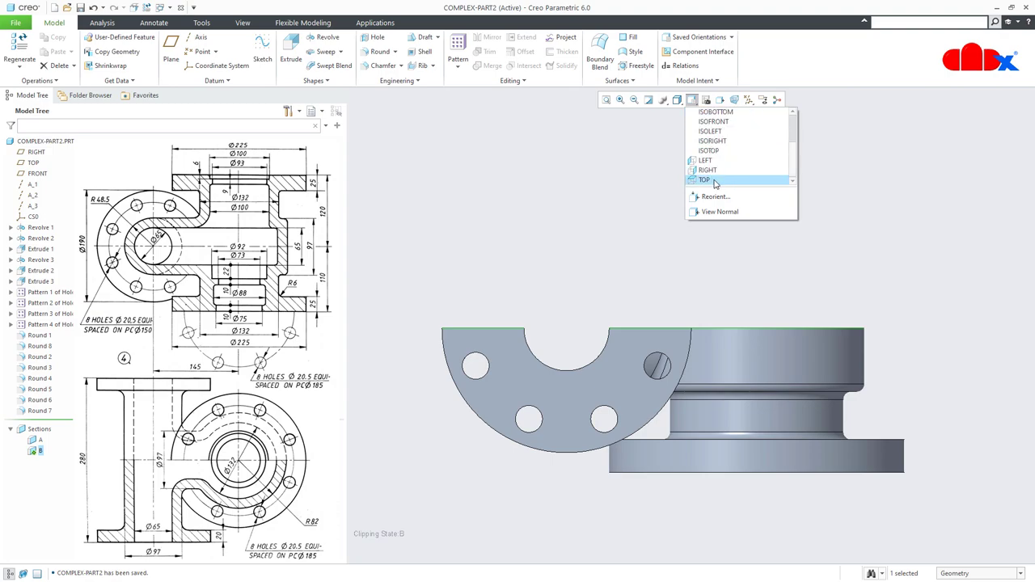
pyautogui.click(704, 179)
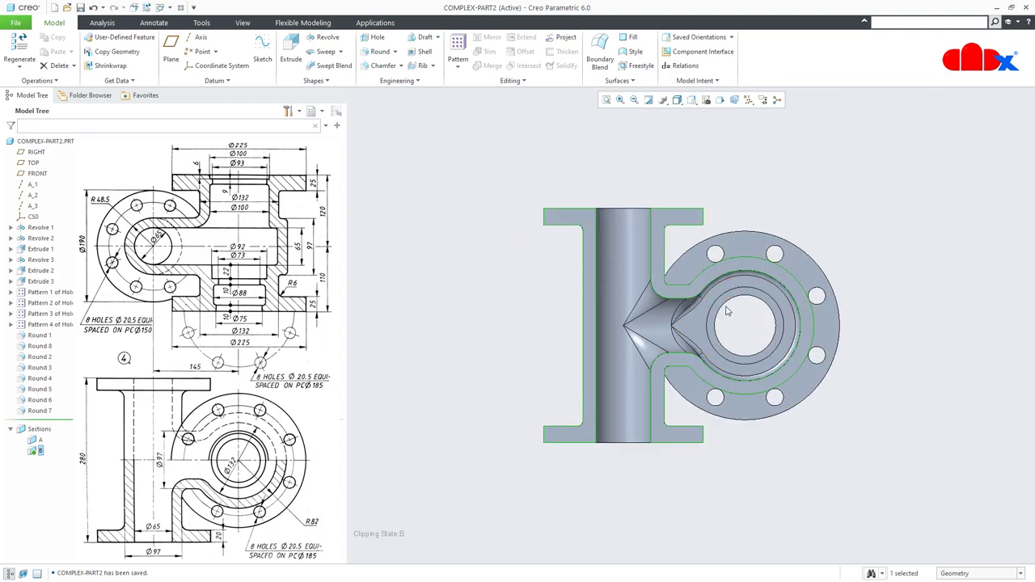
pyautogui.click(972, 448)
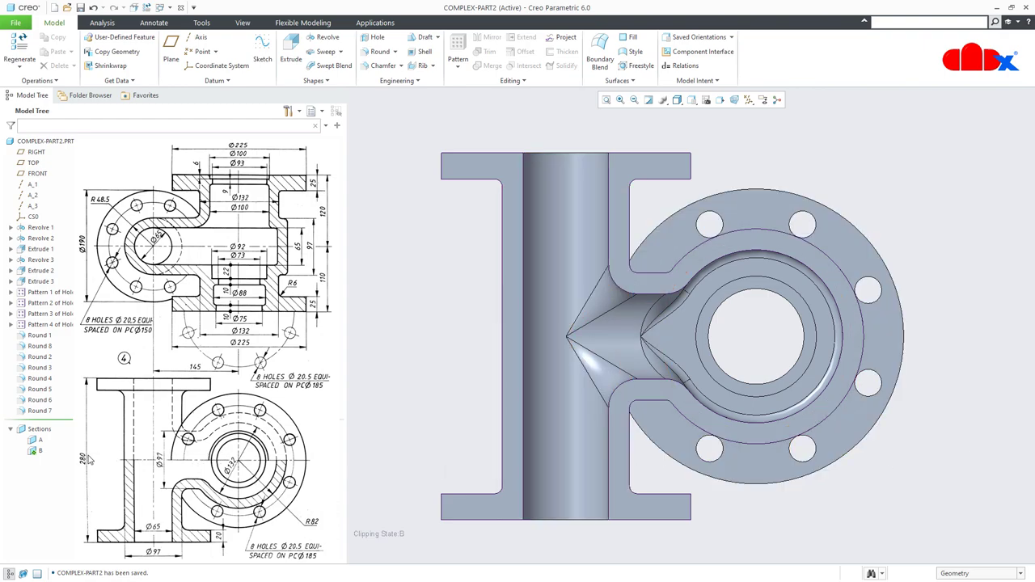
# Turn off section B and show the whole model in the standard isometric view.
pyautogui.click(39, 451)
pyautogui.click(48, 392)
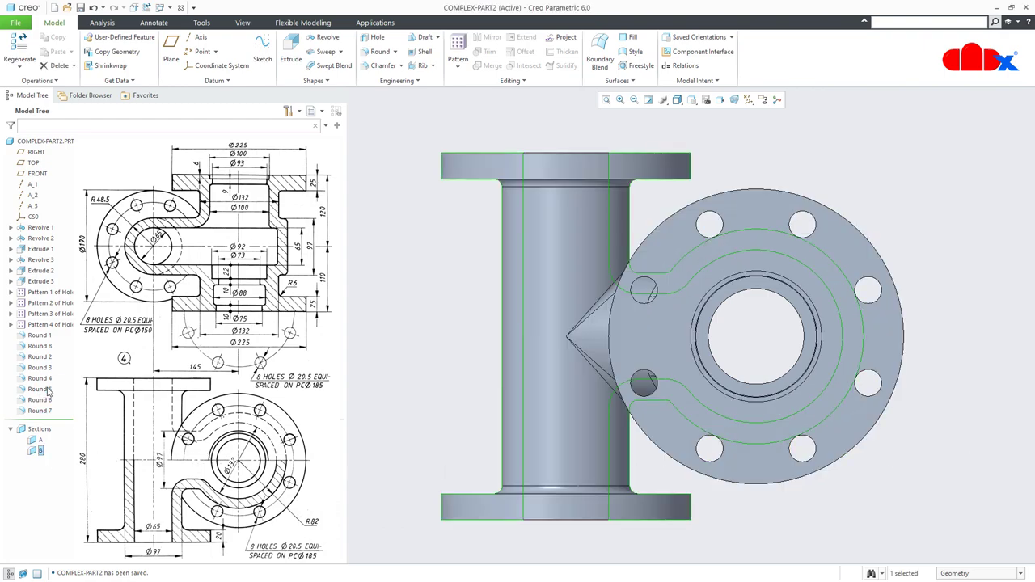
pyautogui.click(852, 540)
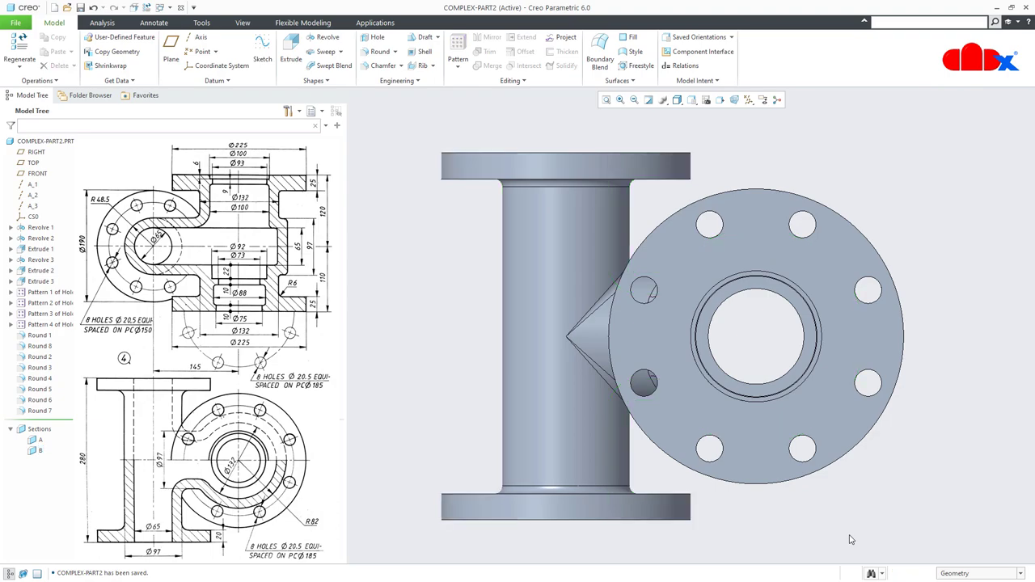
pyautogui.hotkey('ctrl', 'd')
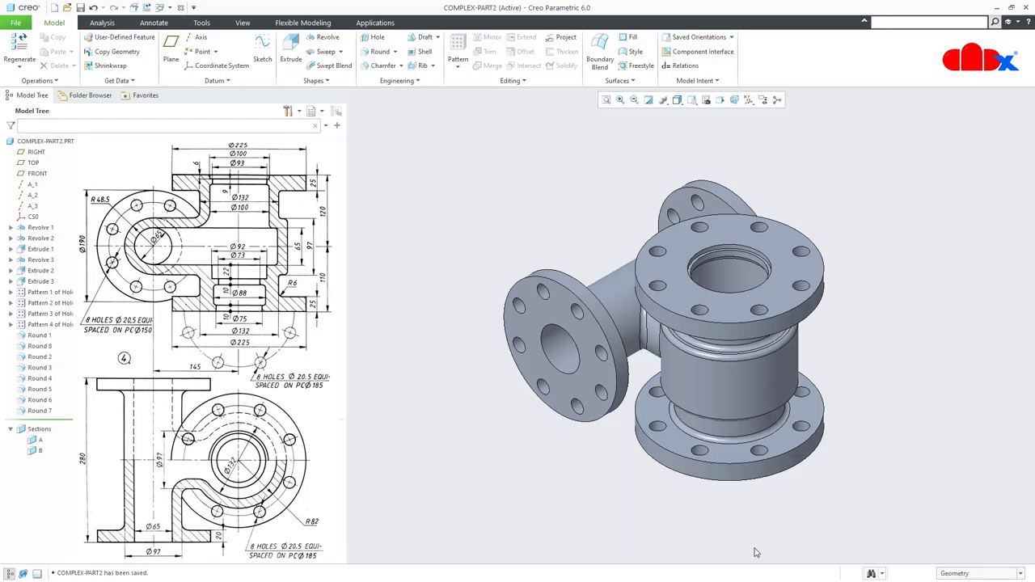
# Create new solid part PRT0005 from the solid_part_mmks template instead of the default.
pyautogui.click(54, 7)
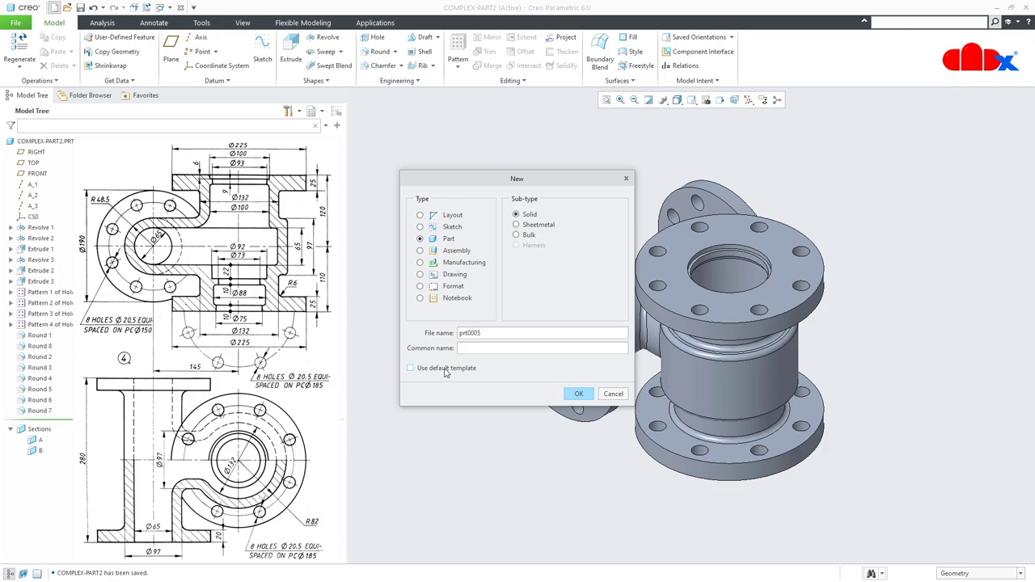
pyautogui.click(580, 393)
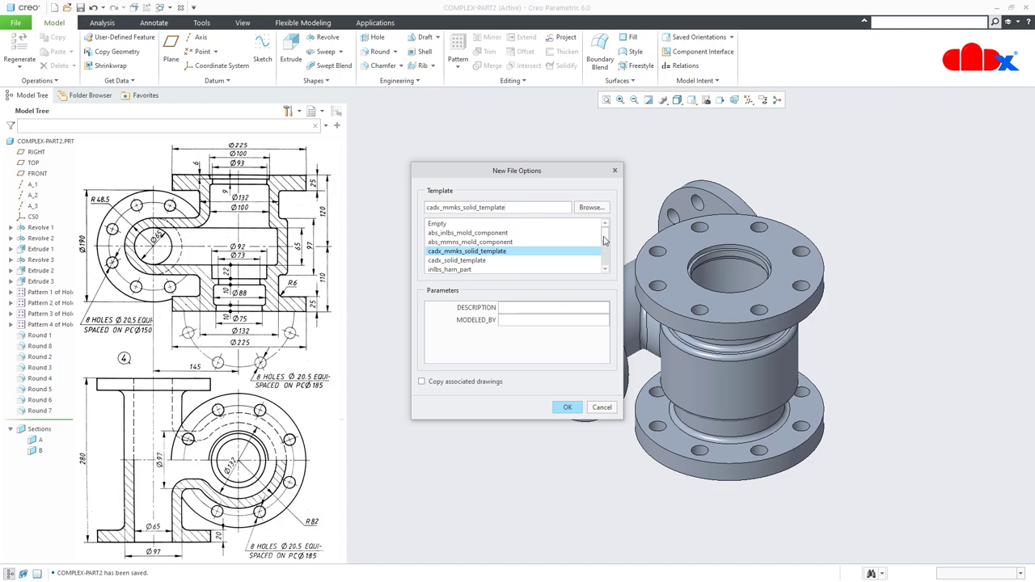
pyautogui.scroll(-3, 605, 253)
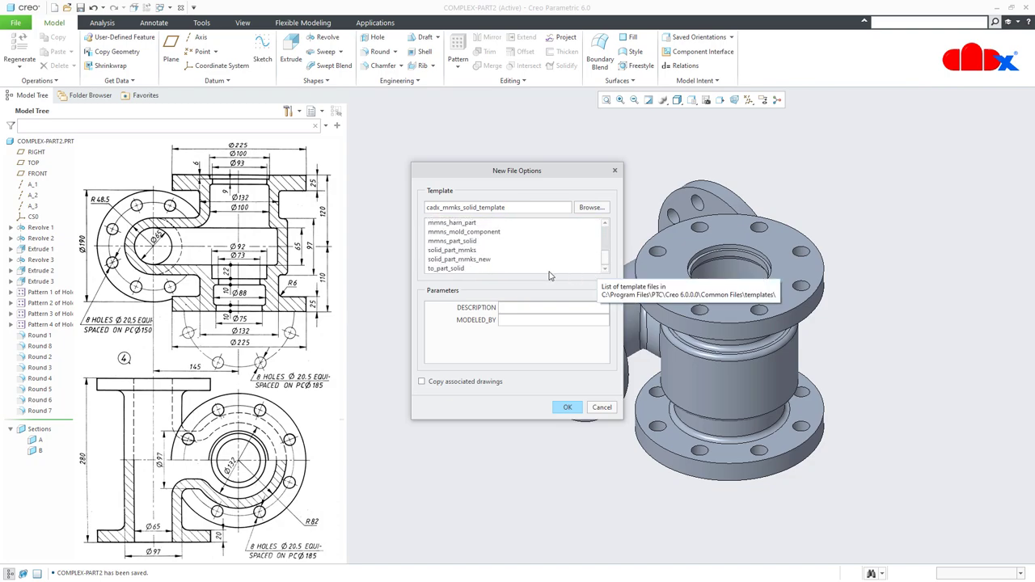
pyautogui.click(450, 249)
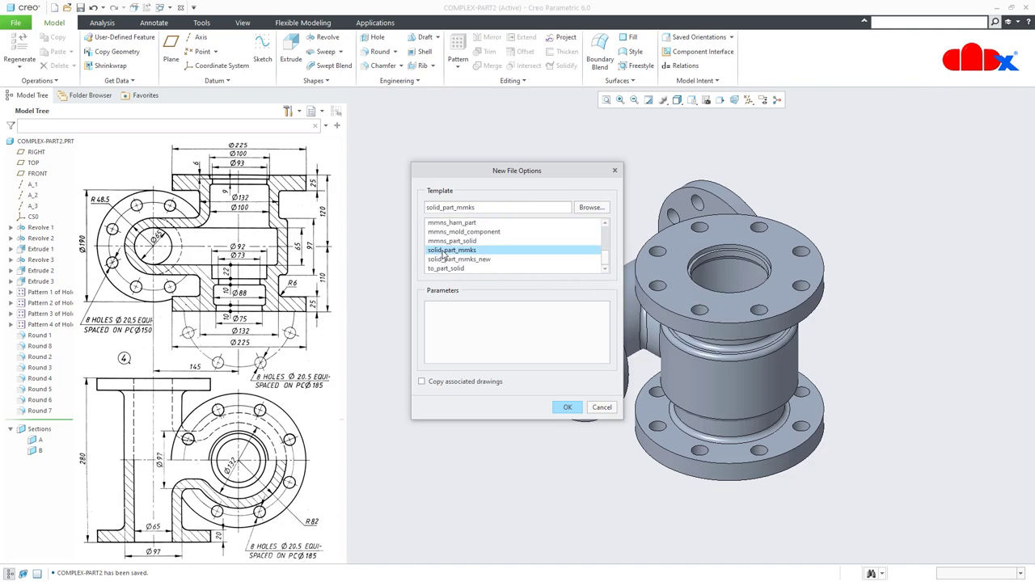
pyautogui.click(573, 407)
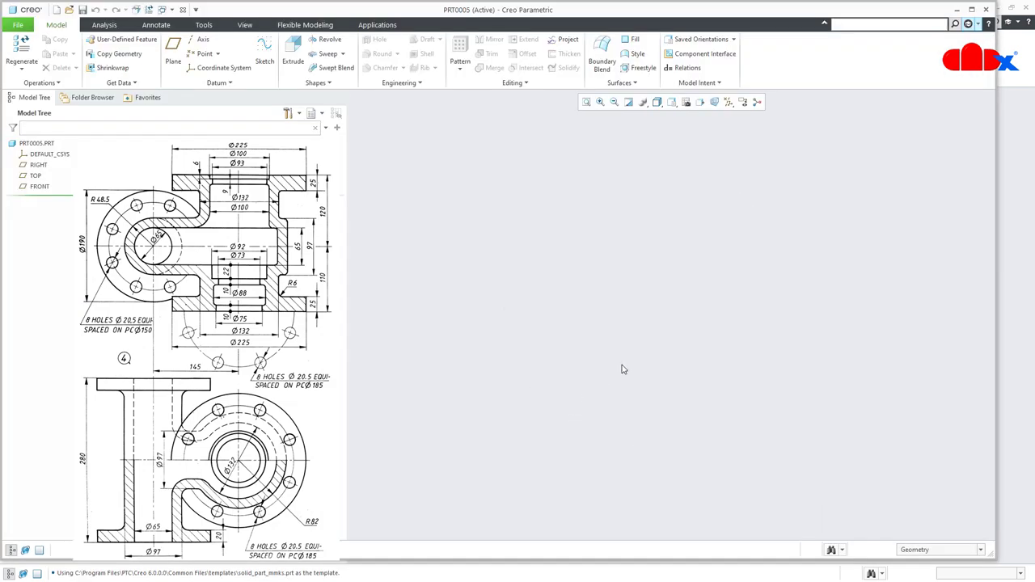
# Maximize the program window and show all datum features.
pyautogui.click(971, 9)
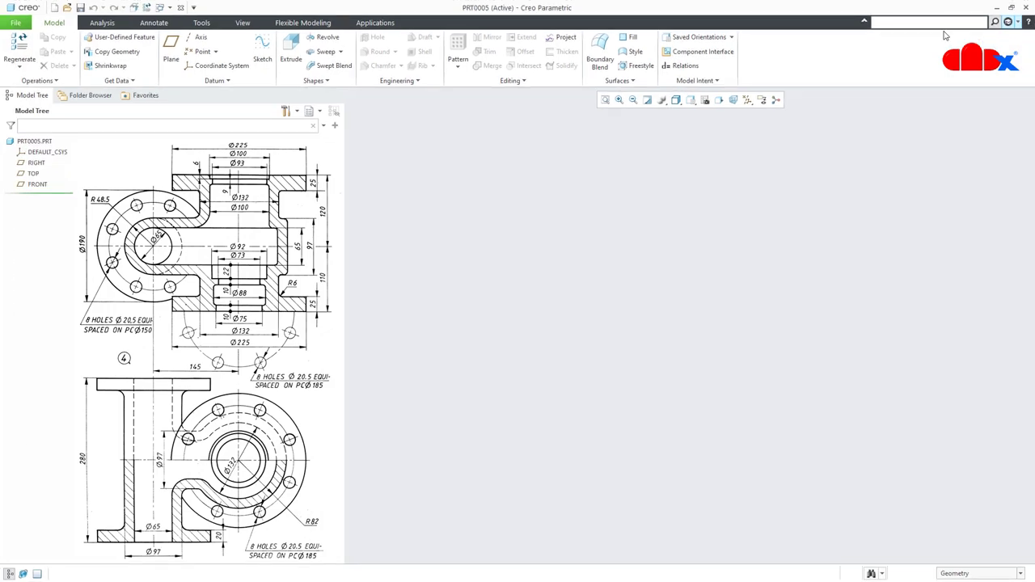
pyautogui.click(747, 100)
pyautogui.click(748, 113)
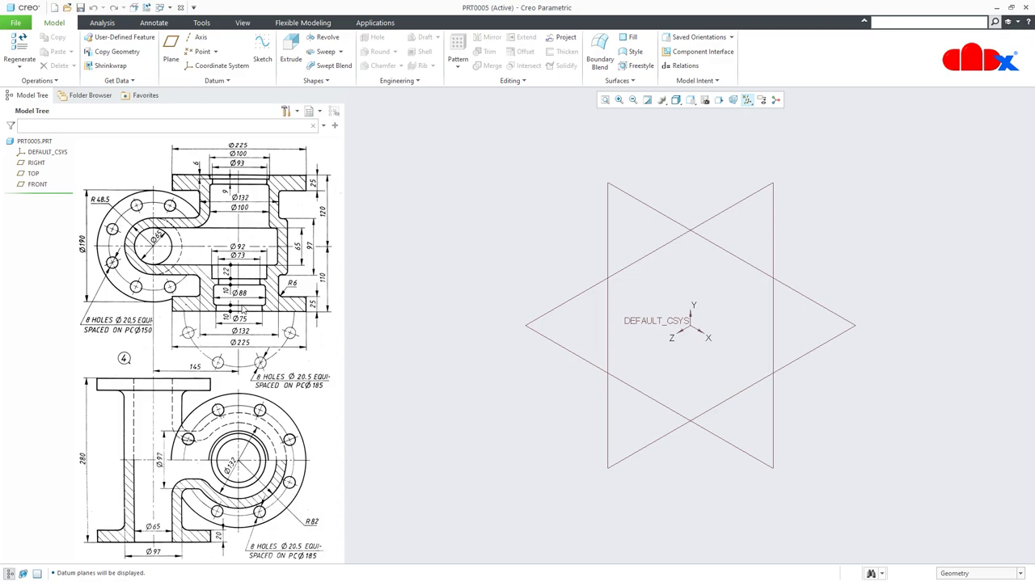
# Start a revolve sketched face-on on the FRONT plane, with datum planes hidden.
pyautogui.click(325, 37)
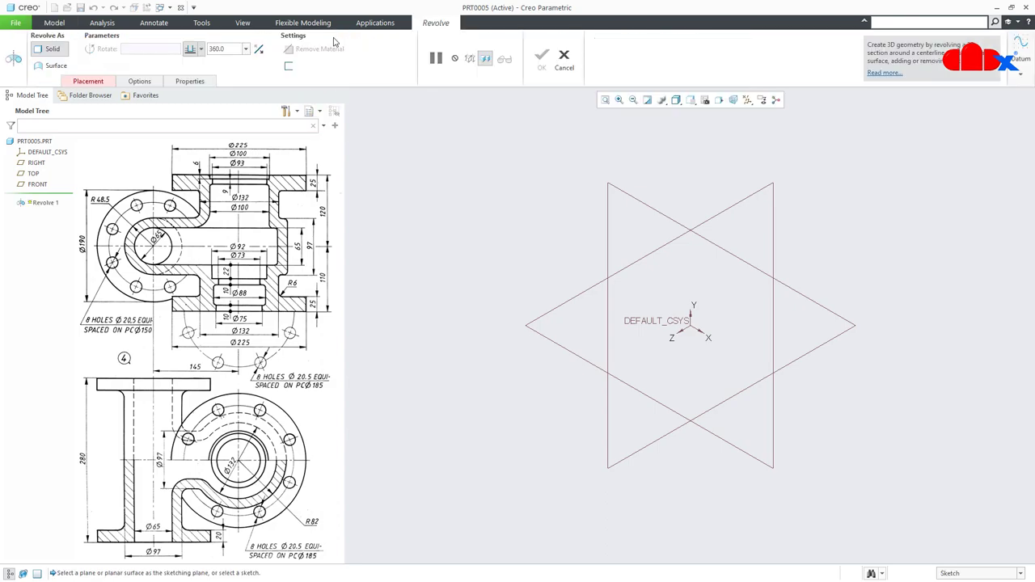
pyautogui.click(36, 185)
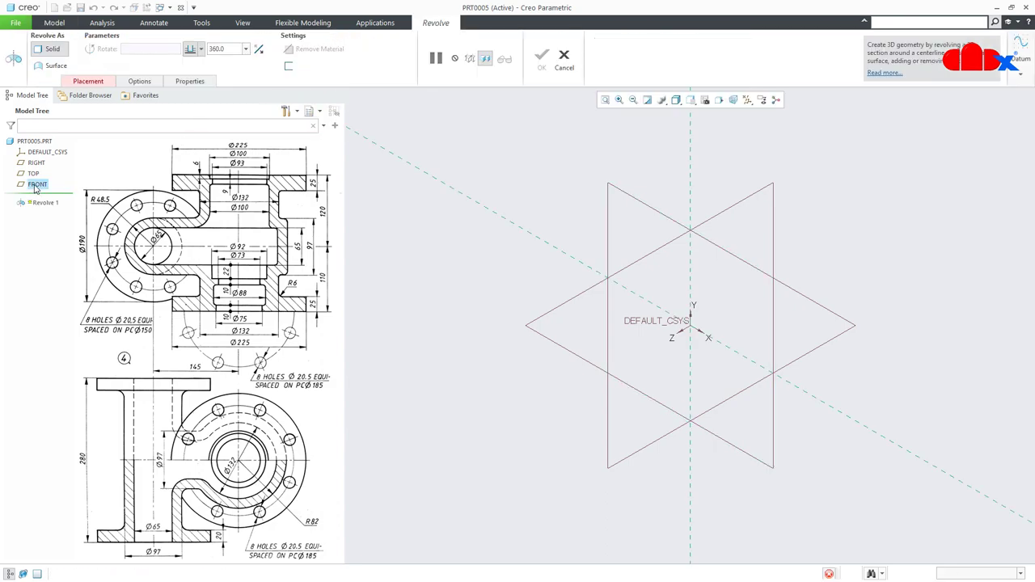
pyautogui.click(719, 99)
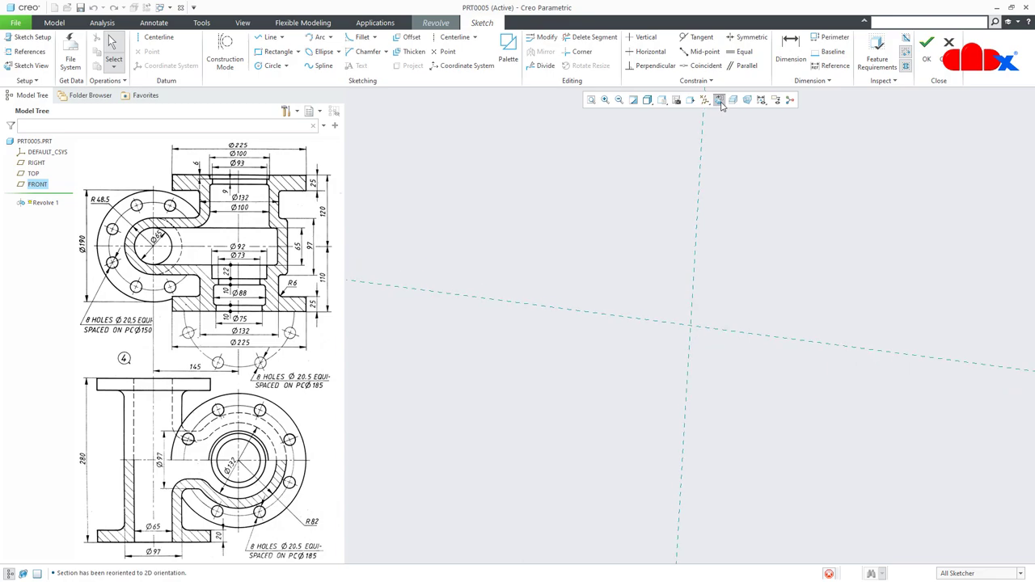
pyautogui.click(704, 99)
pyautogui.click(706, 113)
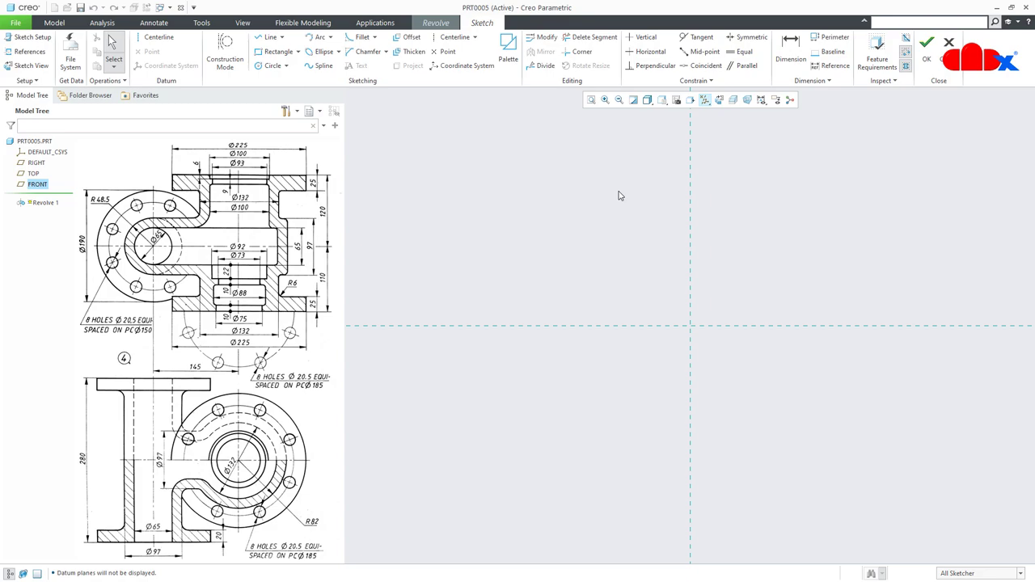
# Draw vertical and horizontal construction centerlines through the origin as revolve references.
pyautogui.click(160, 38)
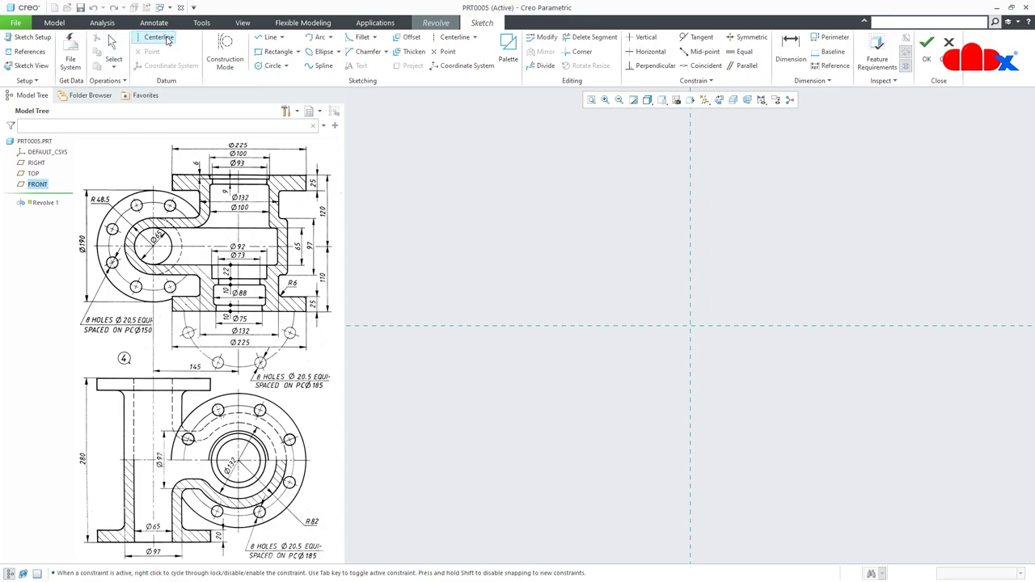
pyautogui.click(690, 167)
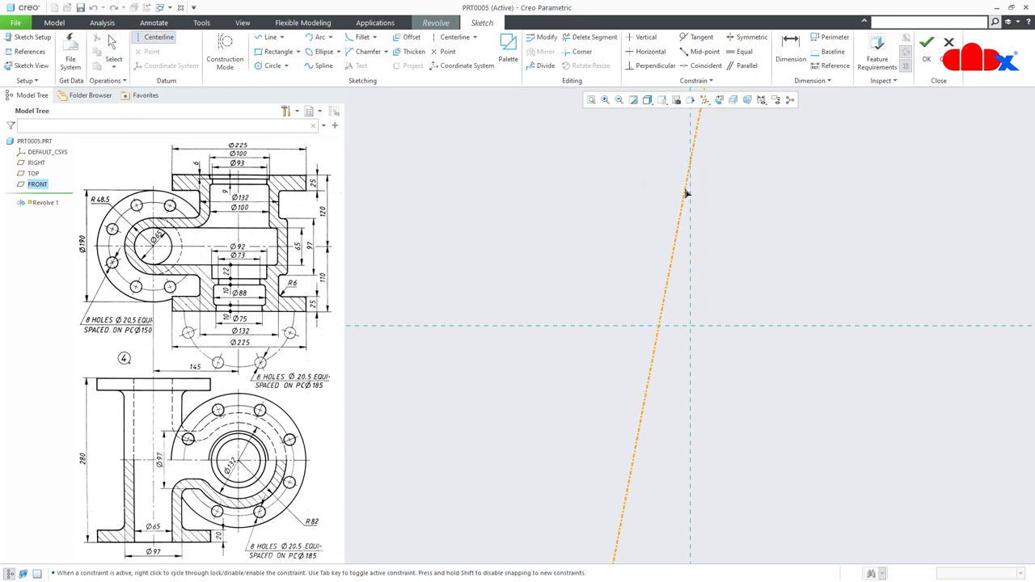
pyautogui.click(690, 202)
pyautogui.middleClick(744, 205)
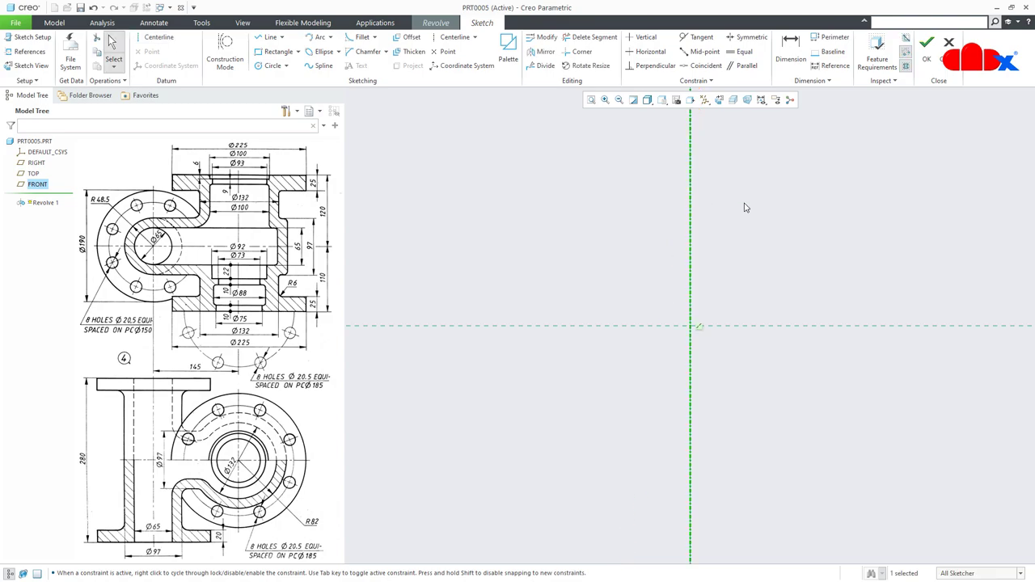
pyautogui.rightClick(745, 208)
pyautogui.click(832, 230)
pyautogui.click(782, 326)
pyautogui.click(811, 327)
pyautogui.middleClick(783, 251)
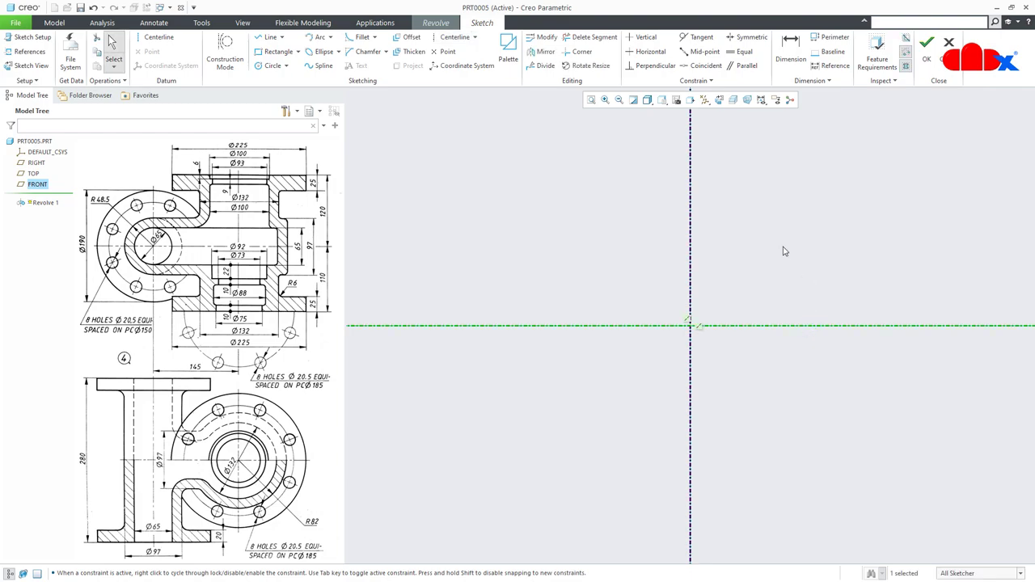
pyautogui.click(777, 251)
pyautogui.rightClick(776, 251)
# Draw a horizontal line starting on the vertical centerline.
pyautogui.click(801, 266)
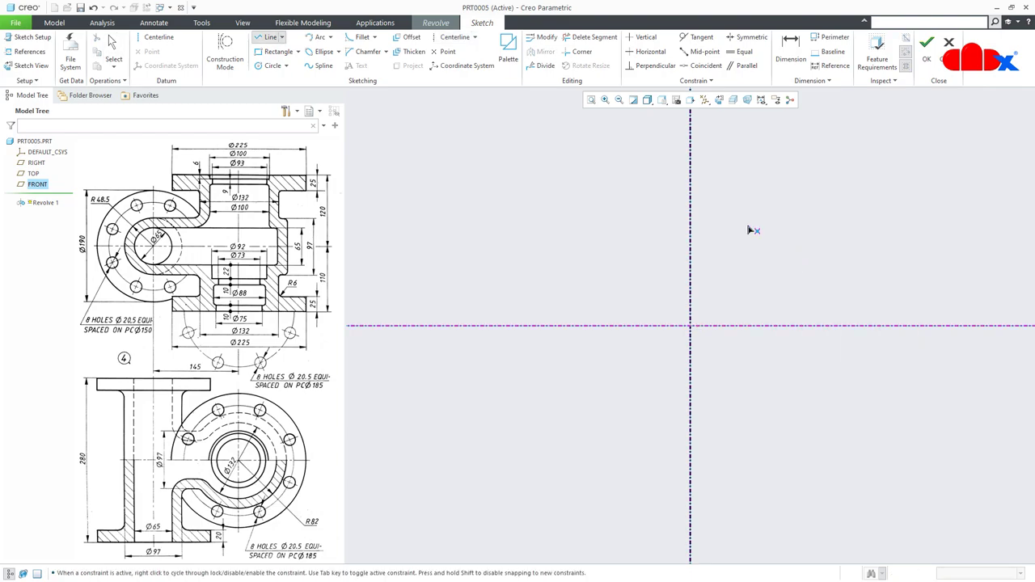
pyautogui.click(691, 187)
pyautogui.click(759, 187)
pyautogui.middleClick(801, 223)
pyautogui.middleClick(806, 226)
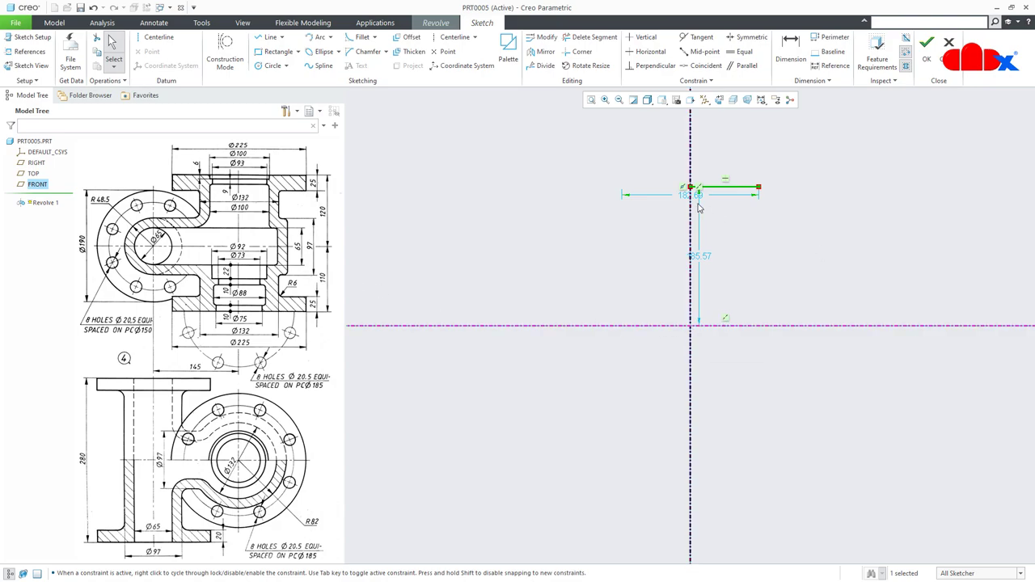
# Set the line's length to 225 and its height above the axis to 120.
pyautogui.moveTo(694, 201); pyautogui.dragTo(722, 227)
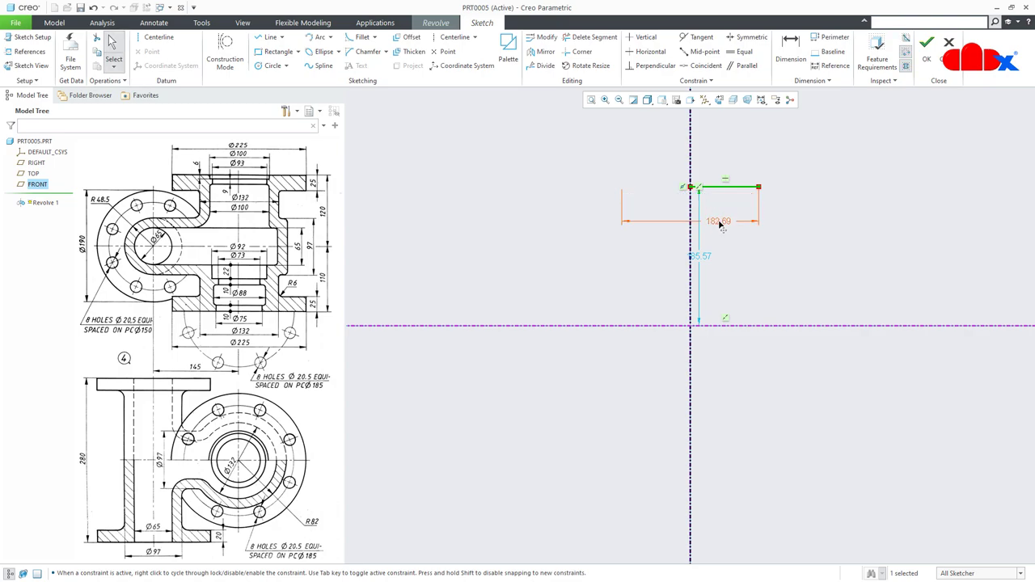
pyautogui.doubleClick(720, 223)
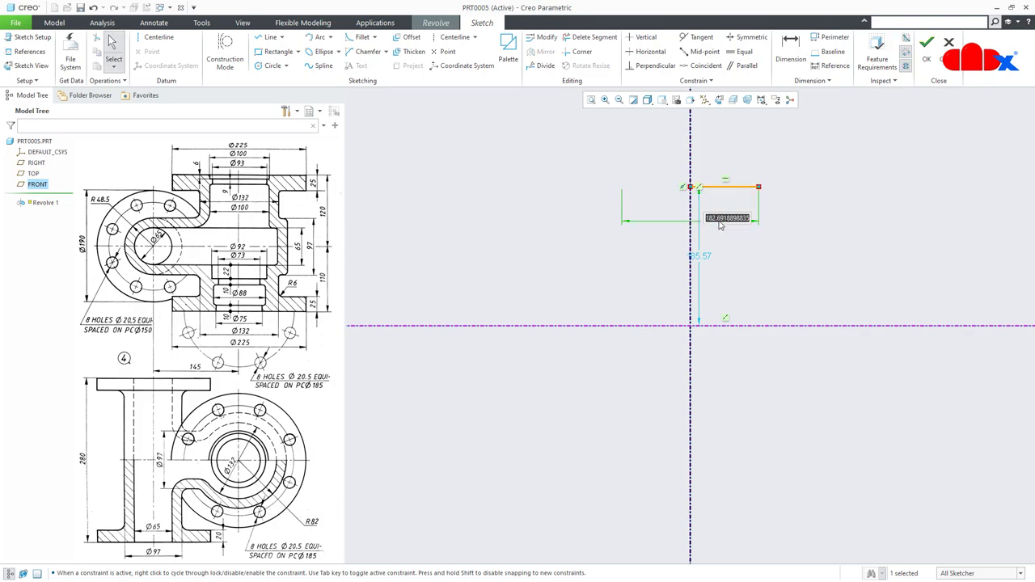
pyautogui.write('225')
pyautogui.press('Return')
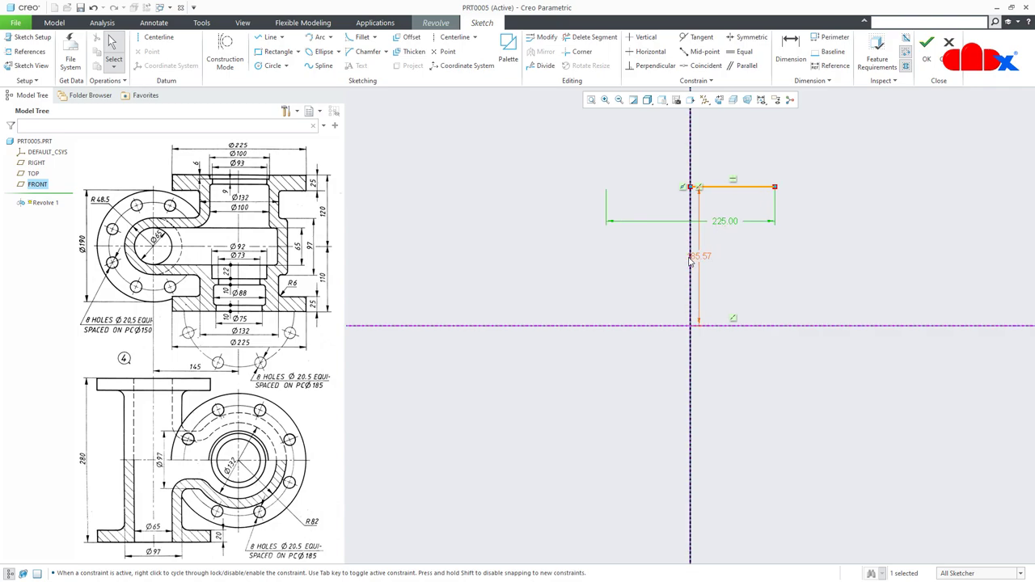
pyautogui.moveTo(694, 258); pyautogui.dragTo(818, 261)
pyautogui.doubleClick(821, 257)
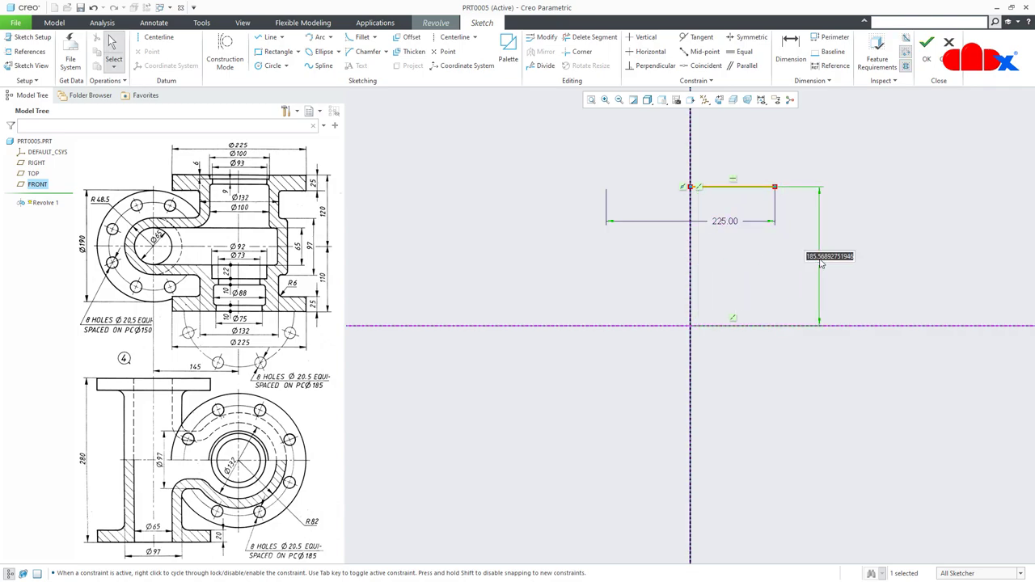
pyautogui.write('12')
pyautogui.press('Return')
pyautogui.click(790, 291)
pyautogui.scroll(-3, 783, 301)
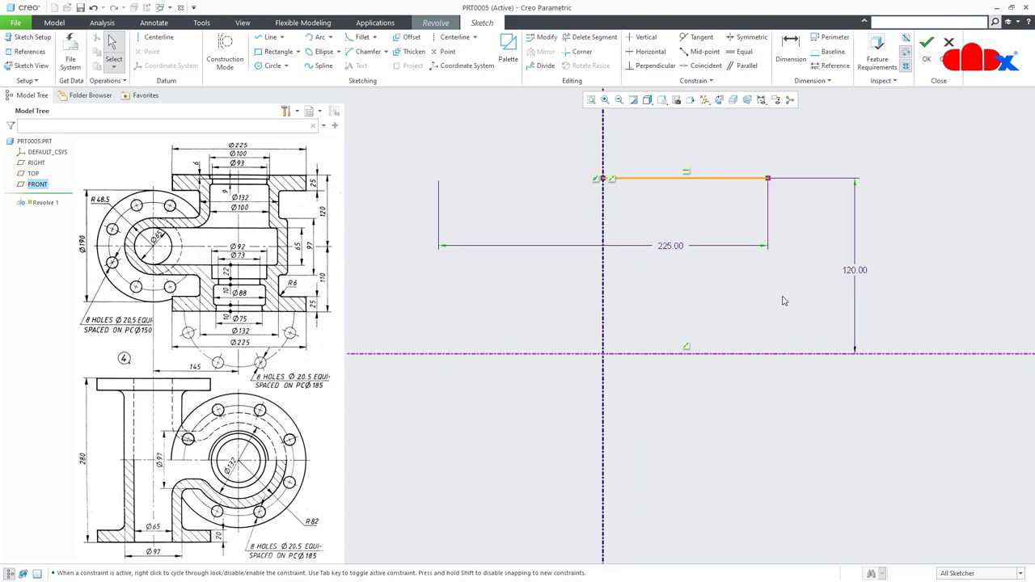
pyautogui.rightClick(783, 301)
# Draw the top flange edges, the step, and the long inner edge down past the axis.
pyautogui.click(805, 309)
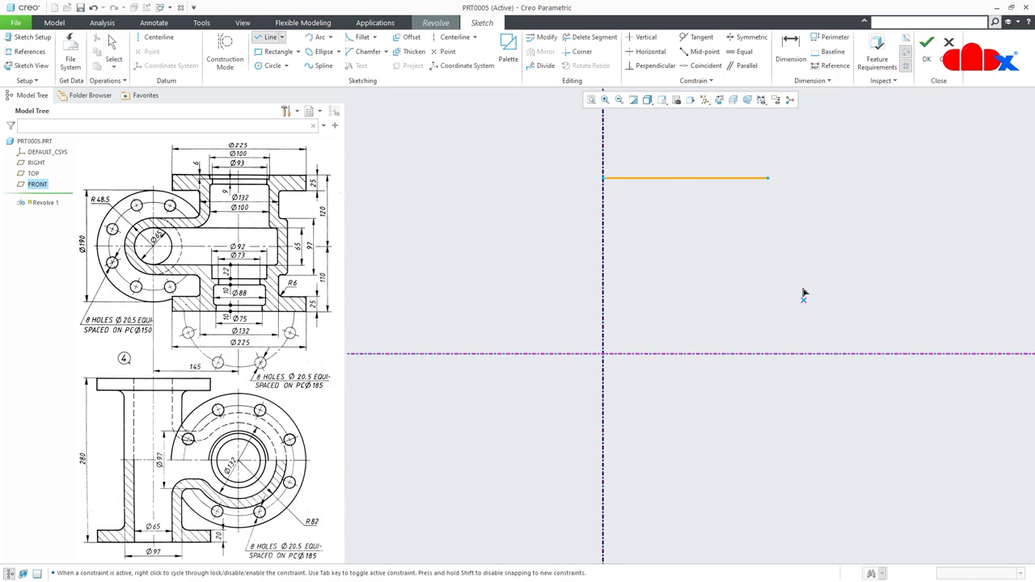
pyautogui.click(770, 179)
pyautogui.click(769, 216)
pyautogui.click(686, 216)
pyautogui.click(684, 249)
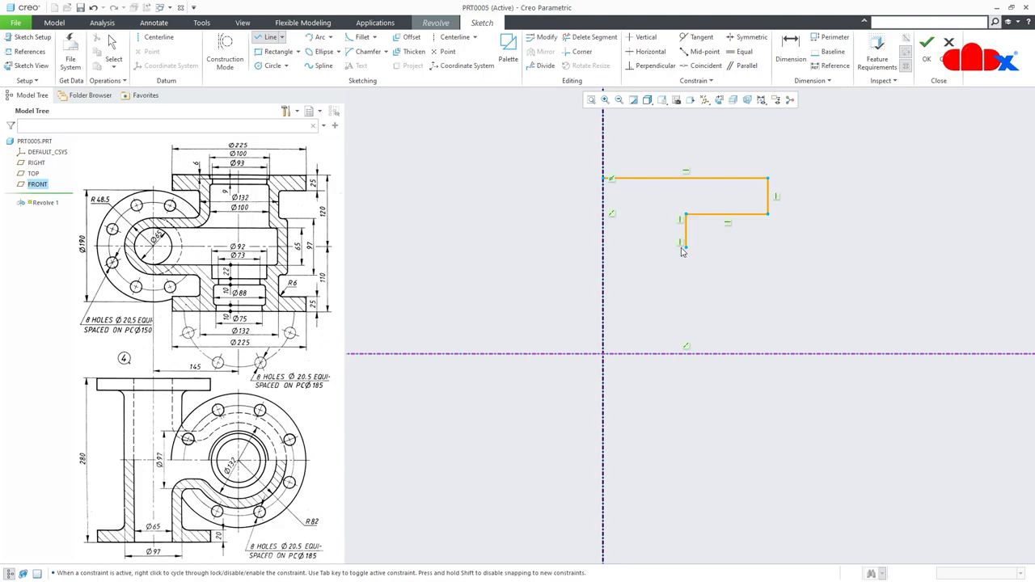
pyautogui.click(731, 248)
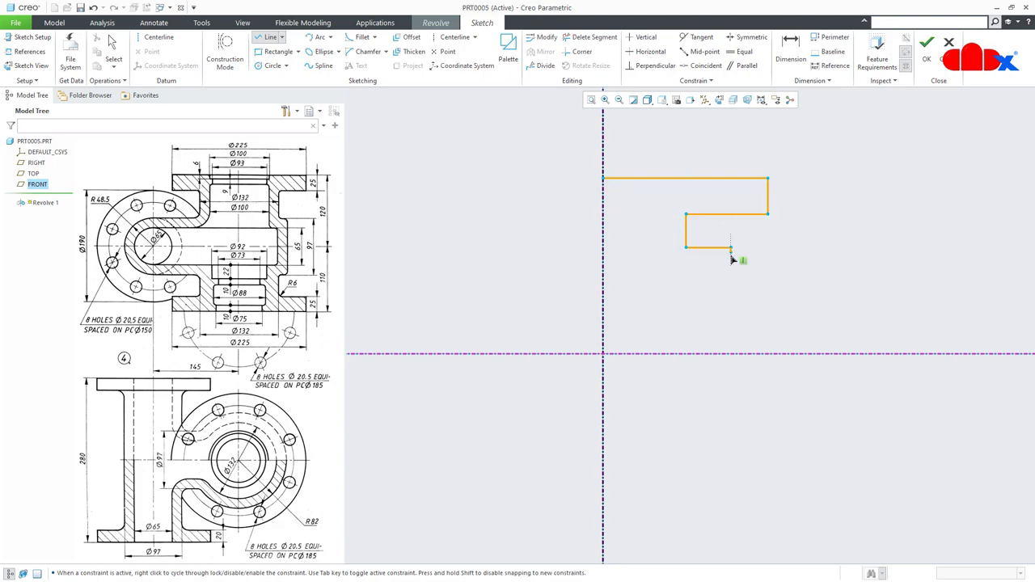
pyautogui.click(732, 423)
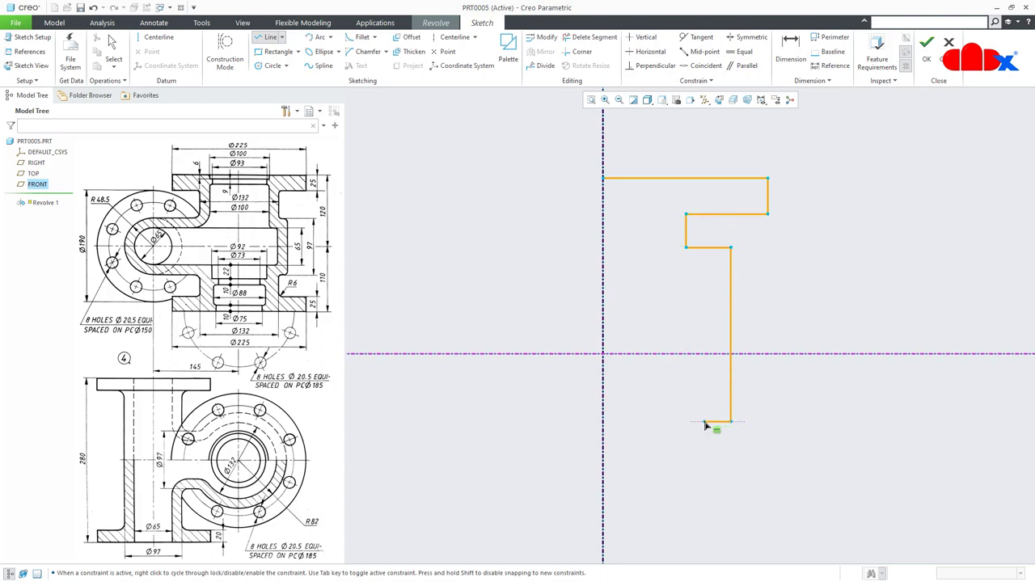
# Draw the lower step and bottom flange, closing the profile up the vertical axis.
pyautogui.click(704, 422)
pyautogui.click(704, 478)
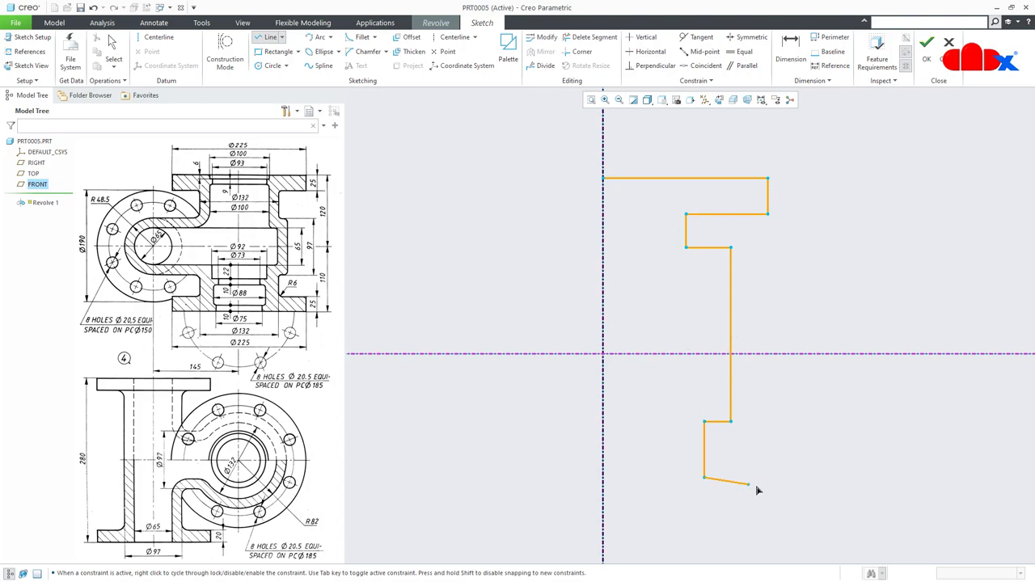
pyautogui.click(799, 478)
pyautogui.click(799, 496)
pyautogui.click(605, 497)
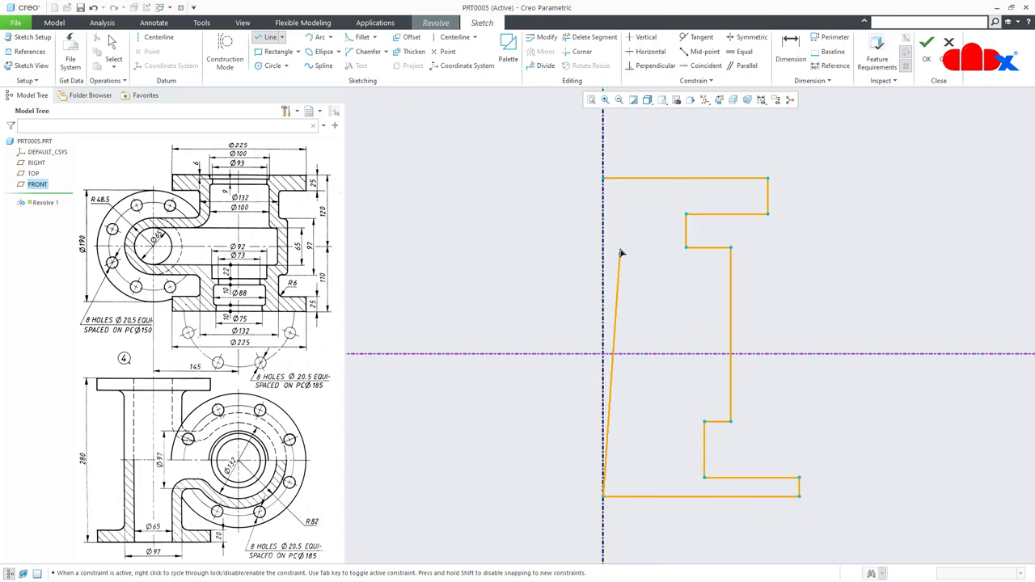
pyautogui.click(608, 183)
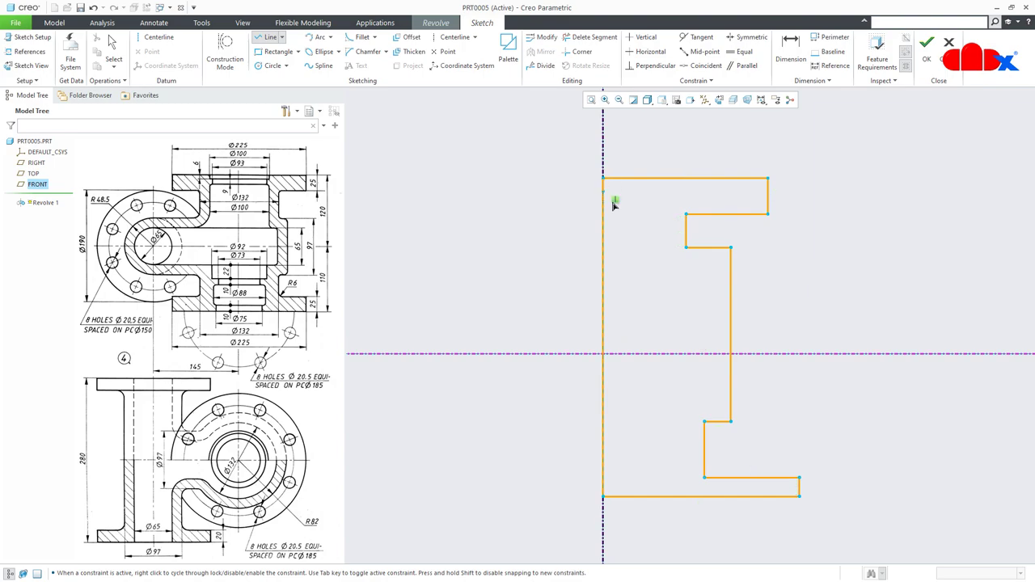
pyautogui.middleClick(644, 251)
pyautogui.click(771, 304)
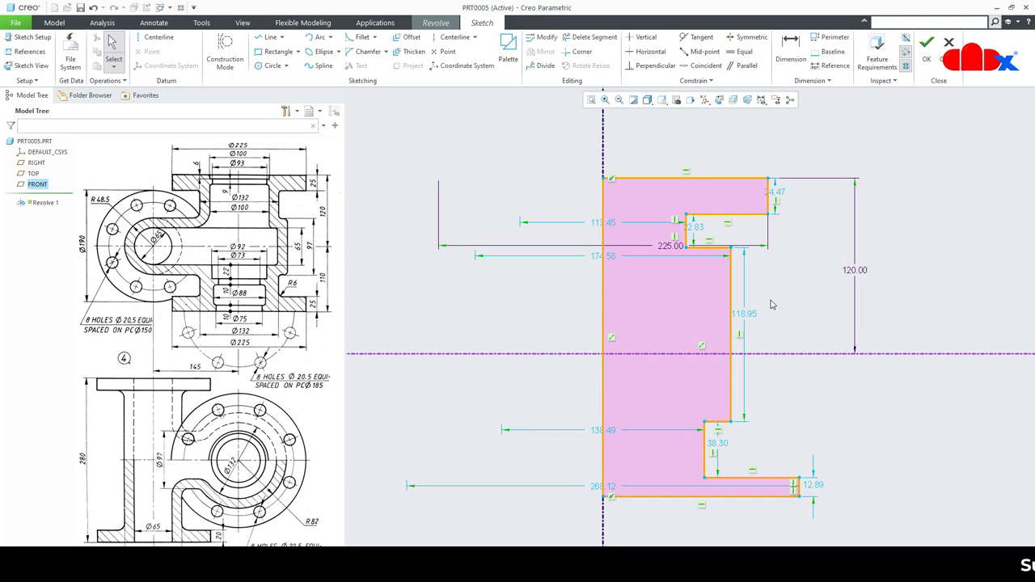
# Make the two flange end edges equal and align the inner step corners vertically.
pyautogui.click(741, 52)
pyautogui.click(769, 191)
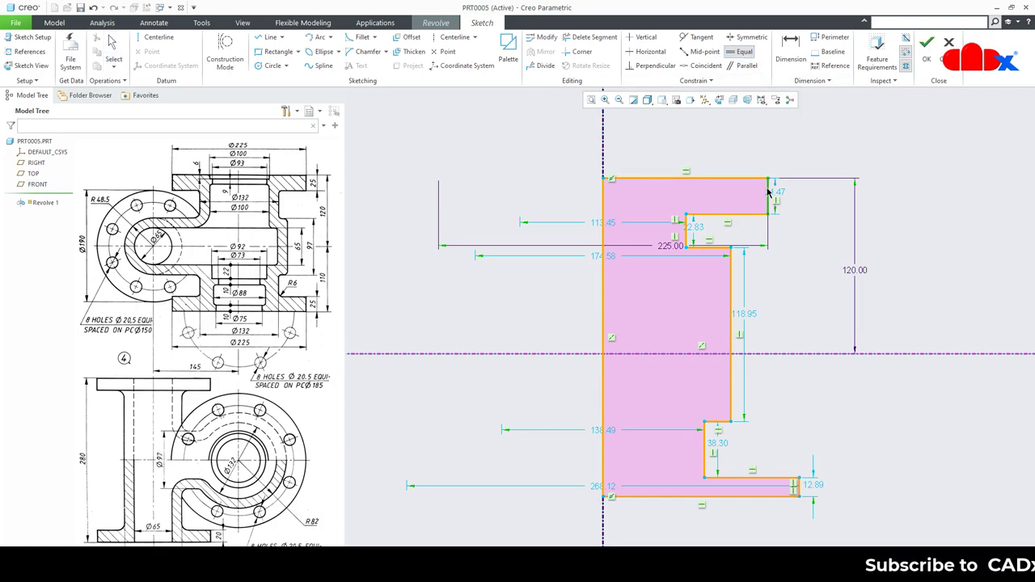
pyautogui.click(802, 492)
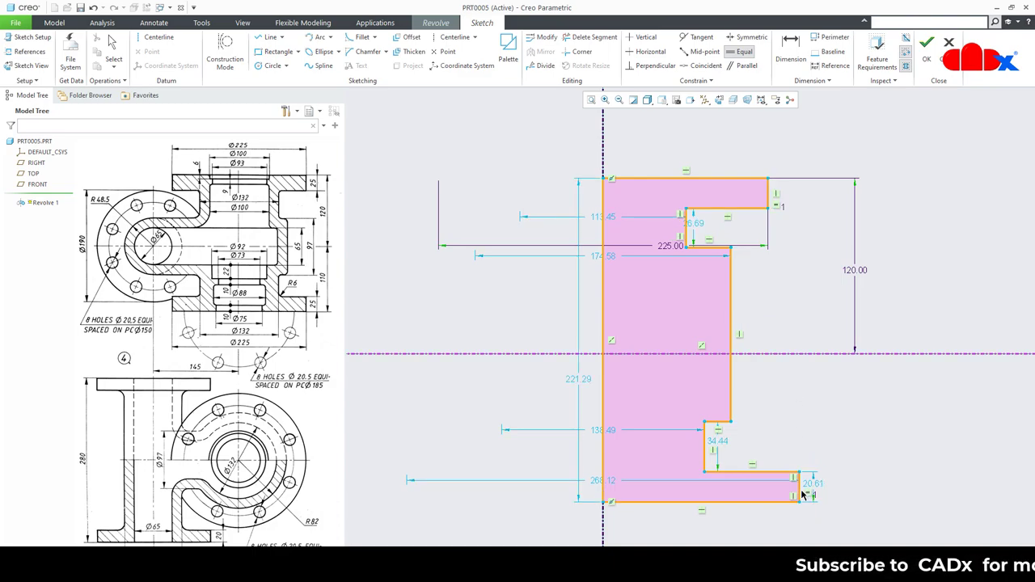
pyautogui.click(646, 39)
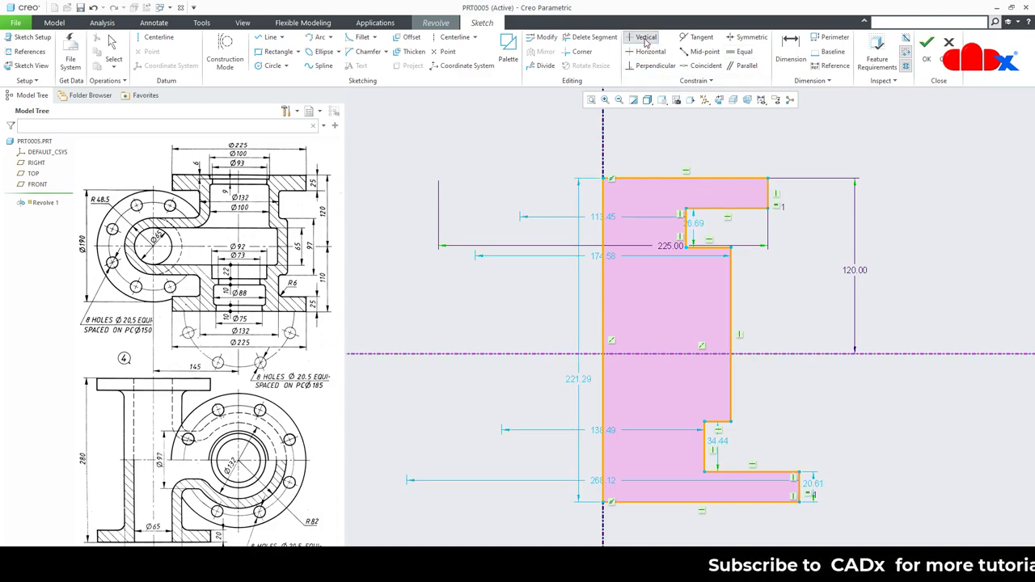
pyautogui.click(705, 422)
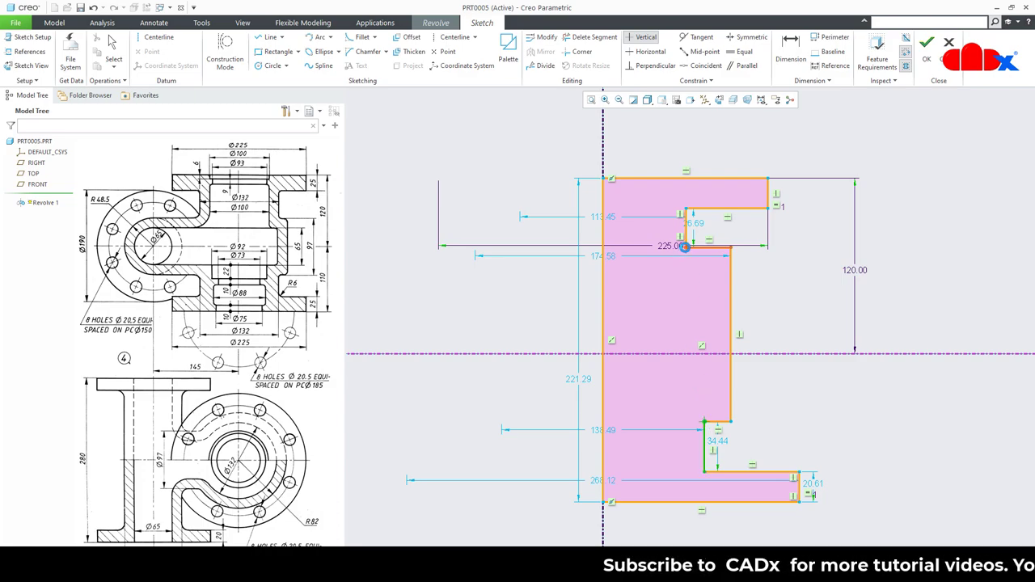
pyautogui.click(684, 247)
pyautogui.press('Escape')
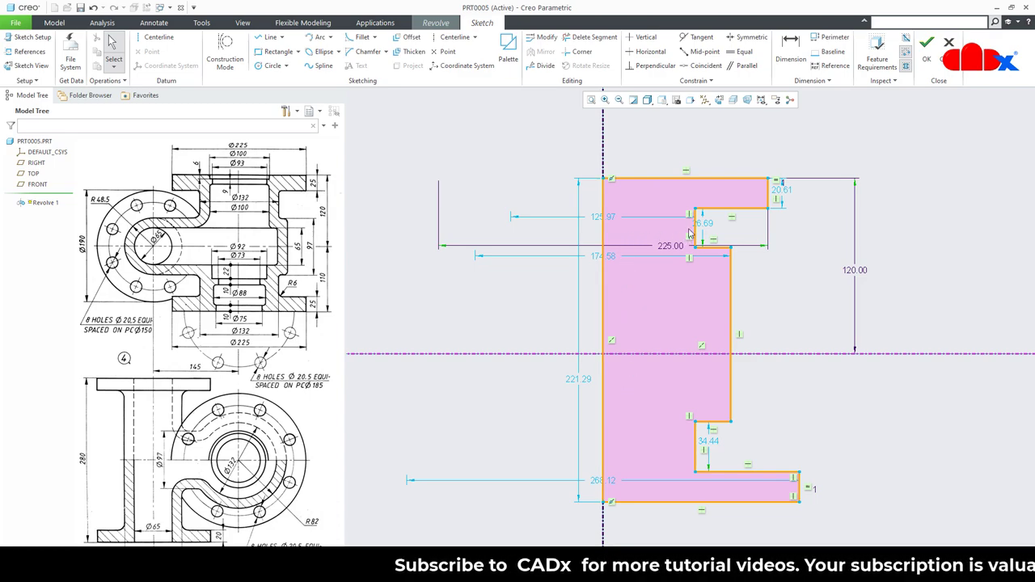
# Make the long inner edge symmetric about the horizontal centerline and dimension the top flange edge.
pyautogui.click(748, 38)
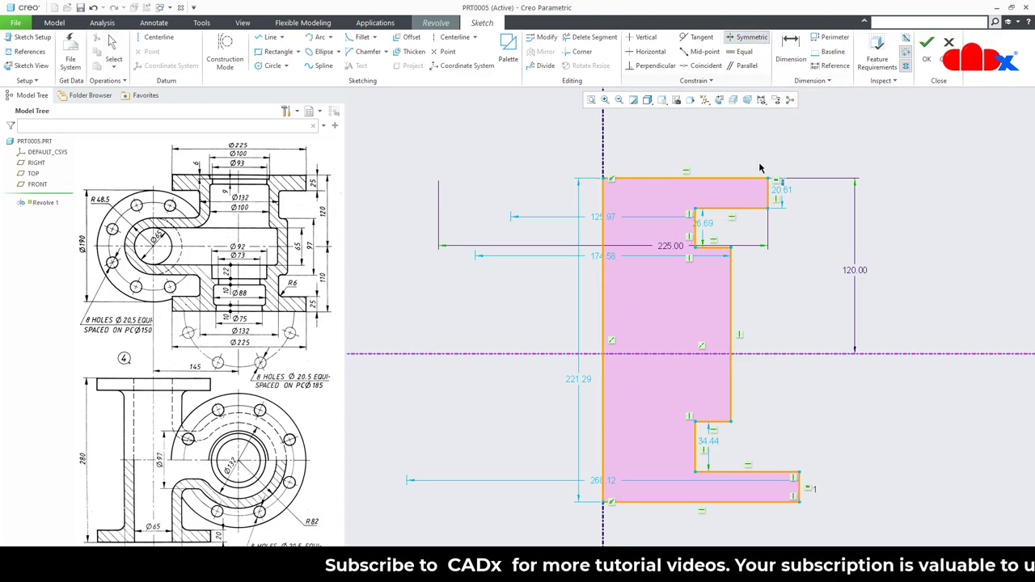
pyautogui.click(732, 252)
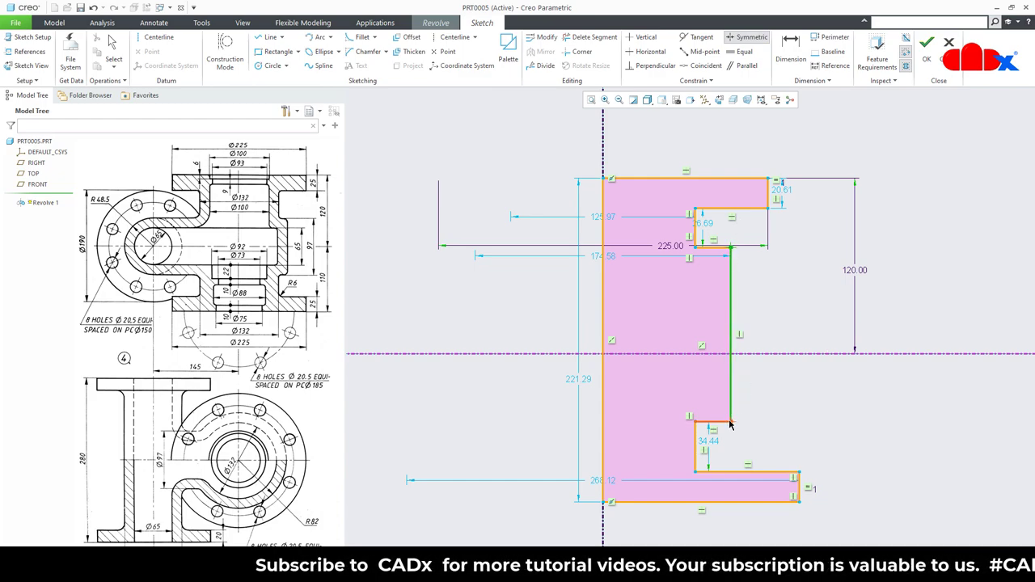
pyautogui.click(774, 355)
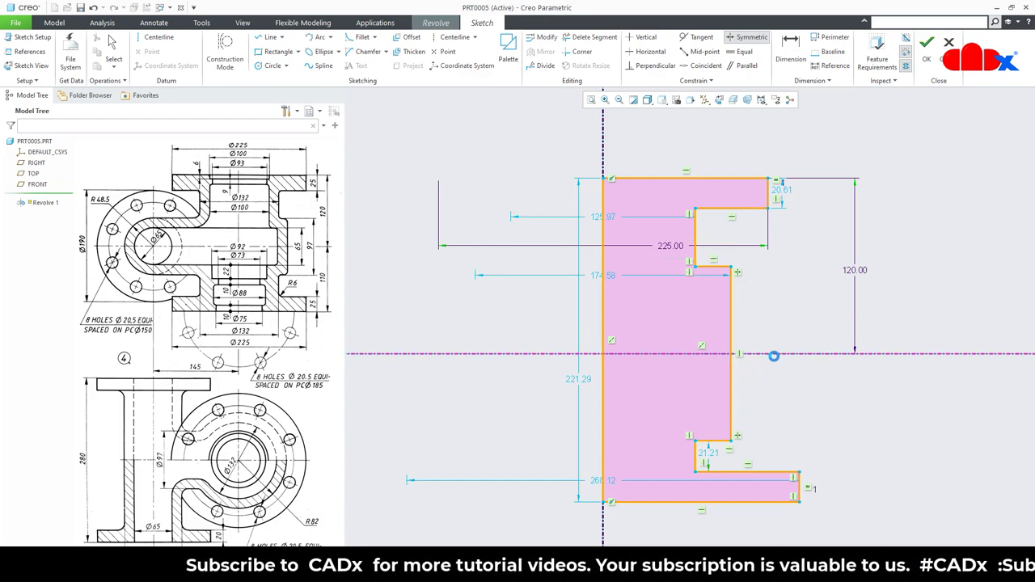
pyautogui.middleClick(786, 394)
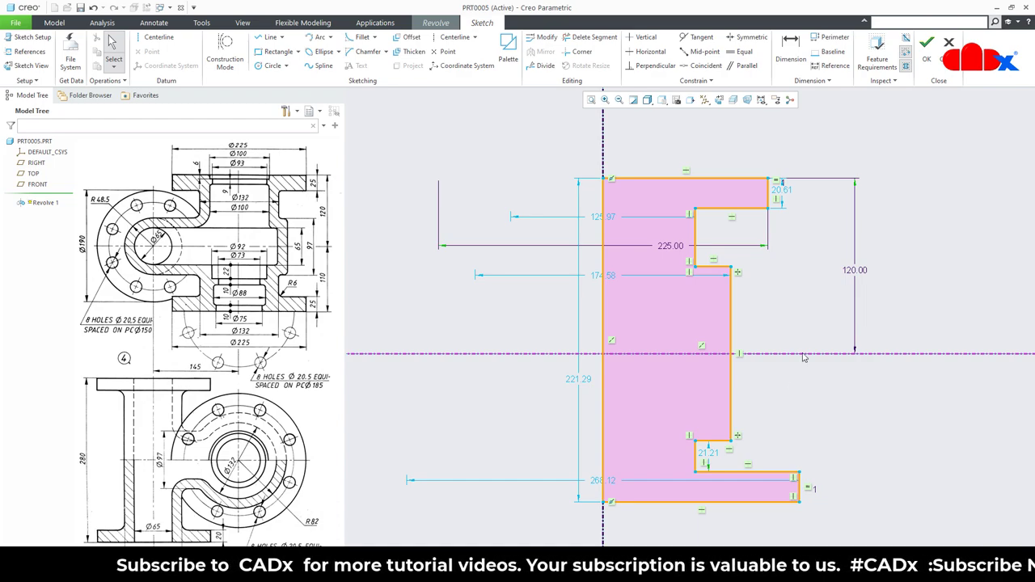
pyautogui.click(791, 47)
pyautogui.click(768, 191)
pyautogui.middleClick(814, 191)
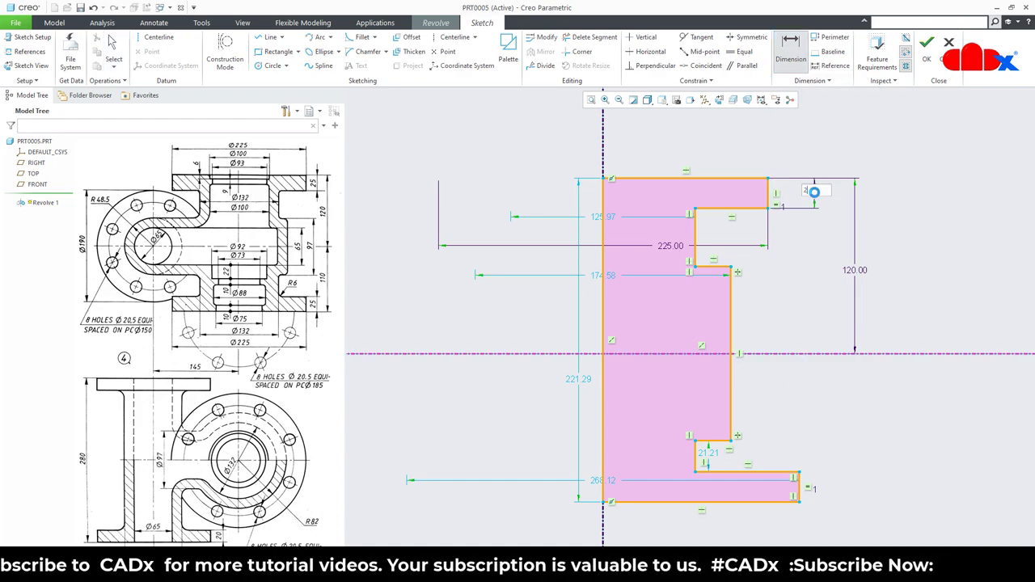
# Set flange thickness 25, the step dimension to 132, and axis-to-bottom distance 110.
pyautogui.write('25')
pyautogui.press('Return')
pyautogui.doubleClick(610, 224)
pyautogui.write('132')
pyautogui.press('Return')
pyautogui.click(811, 353)
pyautogui.click(776, 500)
pyautogui.middleClick(883, 463)
pyautogui.write('110')
pyautogui.press('Return')
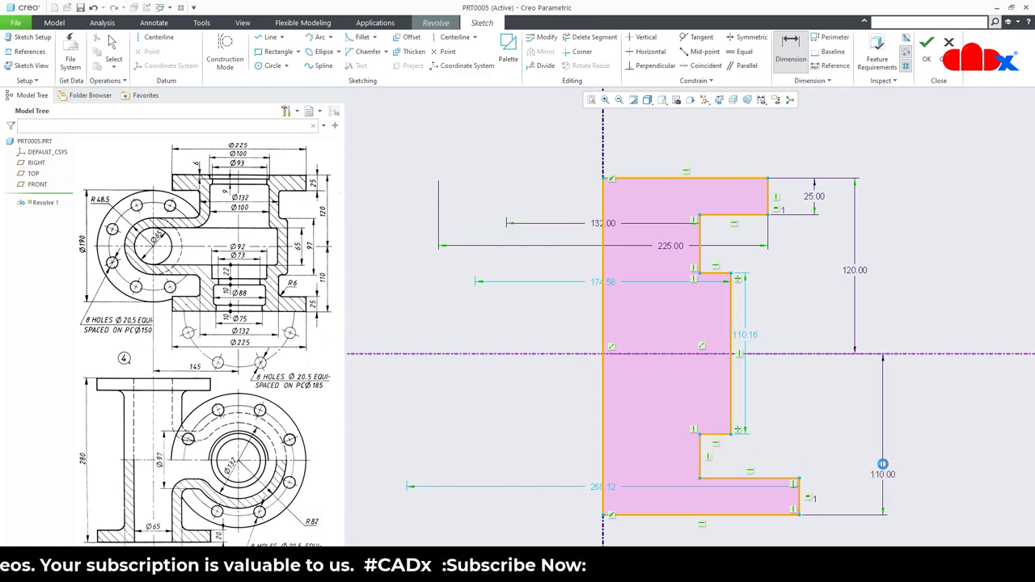
# Set the inner step height to 97 and the inner width to 82.
pyautogui.doubleClick(746, 334)
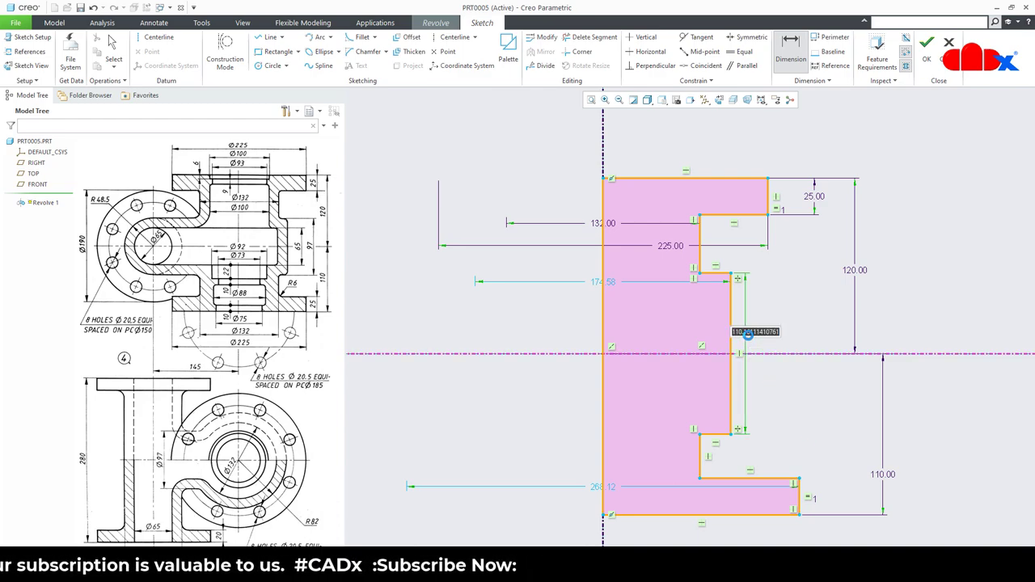
pyautogui.write('97')
pyautogui.press('Return')
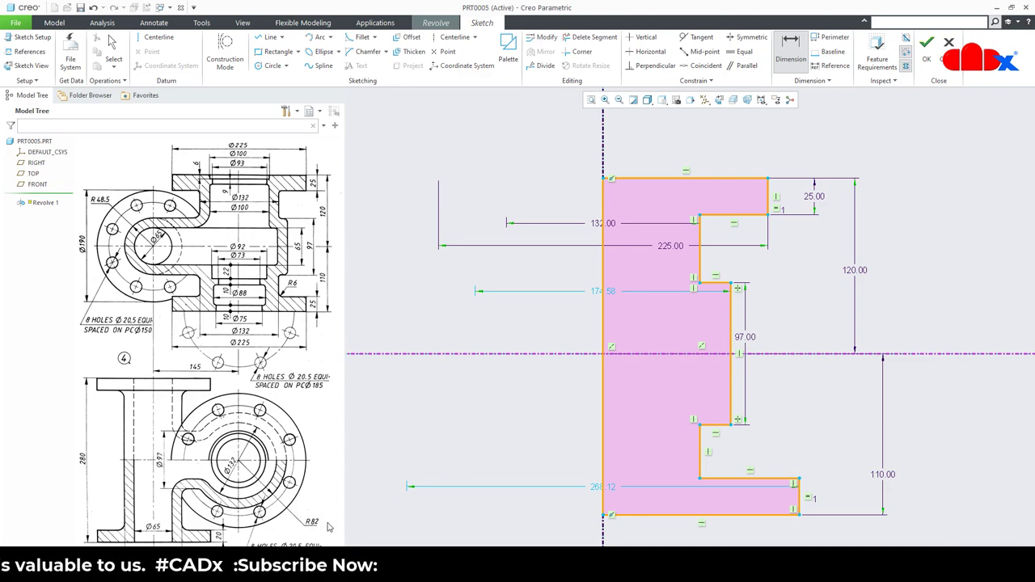
pyautogui.click(603, 352)
pyautogui.click(729, 338)
pyautogui.middleClick(673, 328)
pyautogui.write('82')
pyautogui.press('Return')
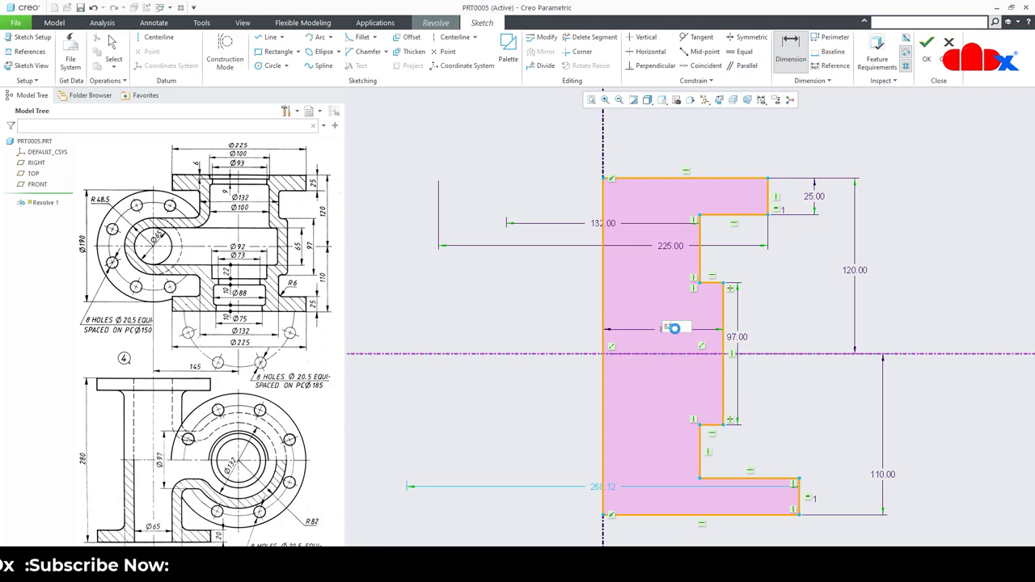
# Align the bottom flange's outer corner vertically with the top flange corner.
pyautogui.click(645, 42)
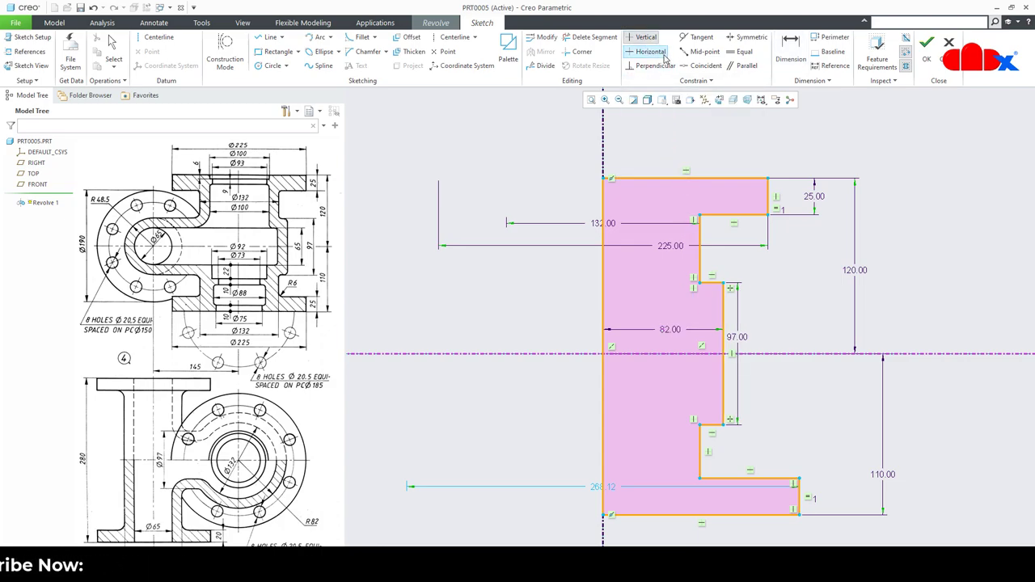
pyautogui.click(801, 483)
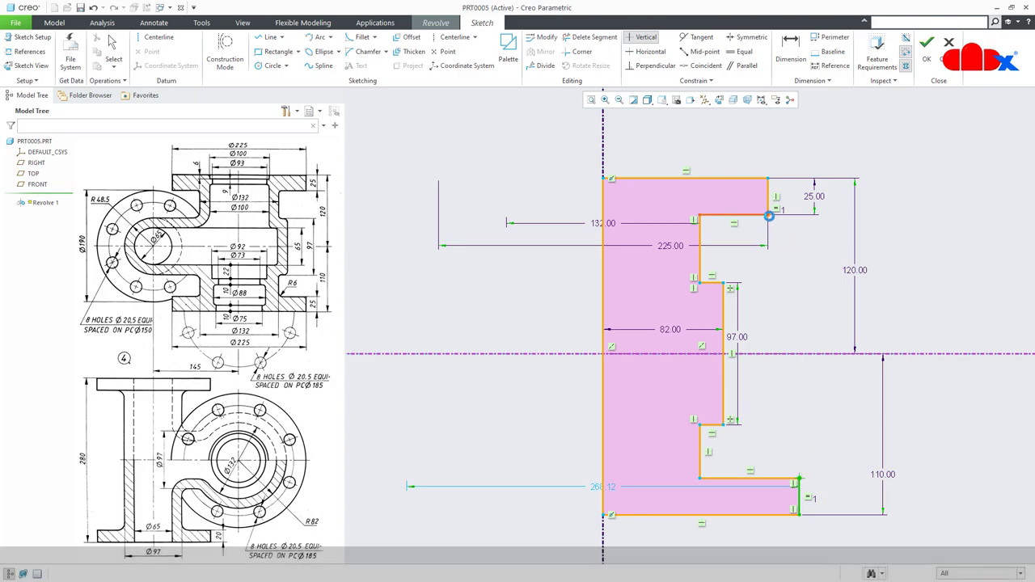
pyautogui.click(769, 215)
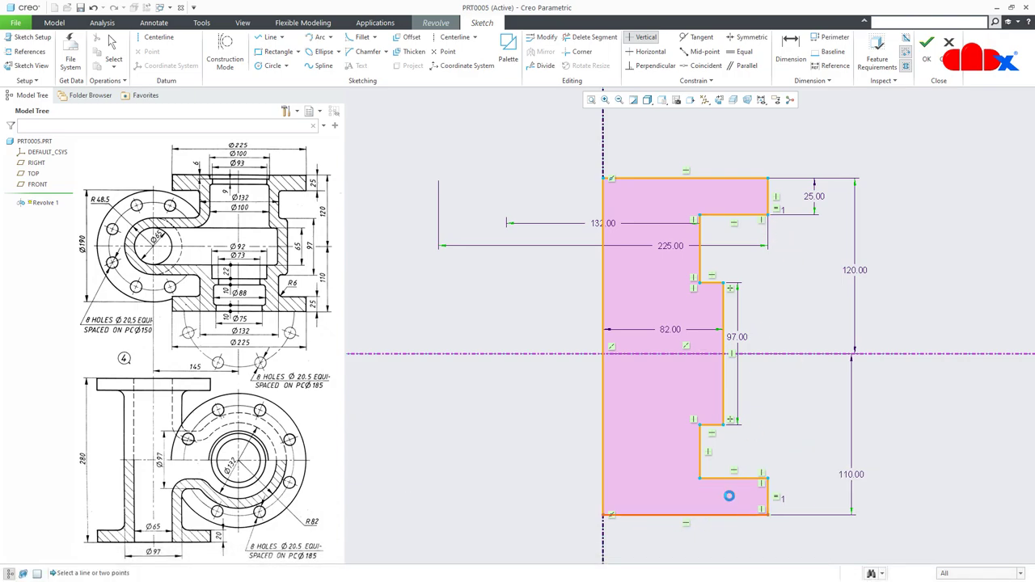
pyautogui.middleClick(793, 324)
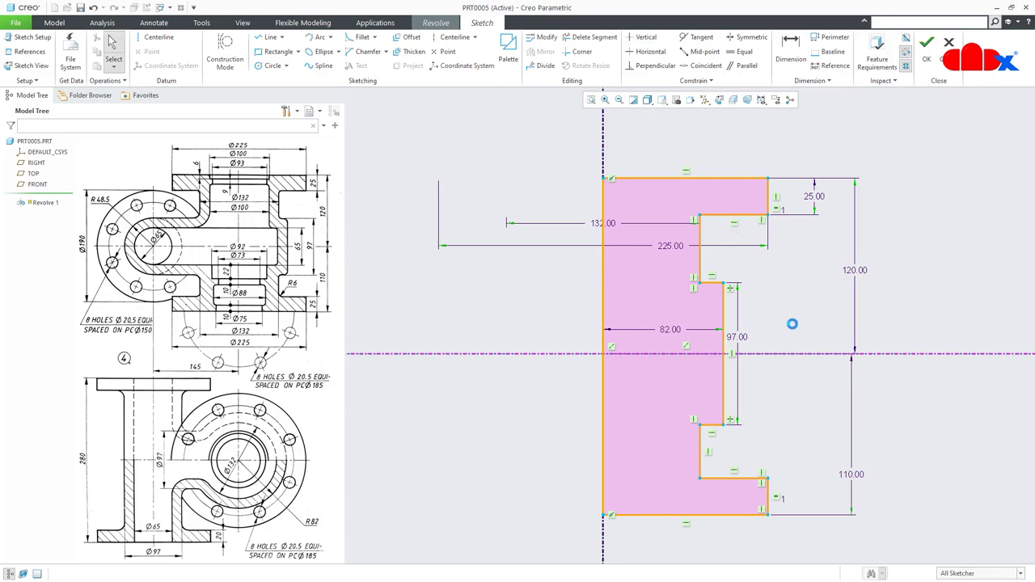
# Close the sketch and complete Revolve 1 as a full 360° solid in default orientation.
pyautogui.rightClick(792, 324)
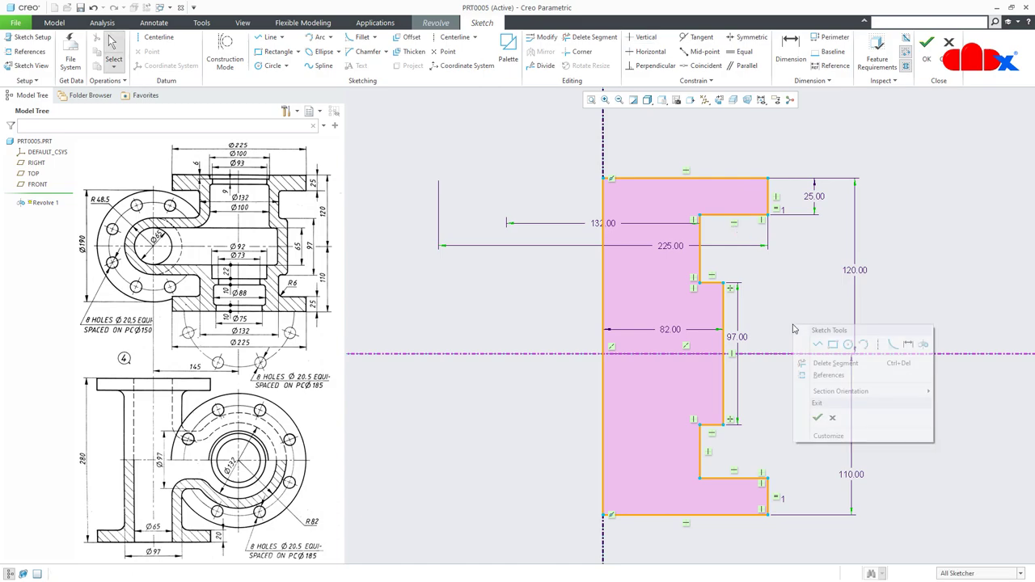
pyautogui.click(819, 419)
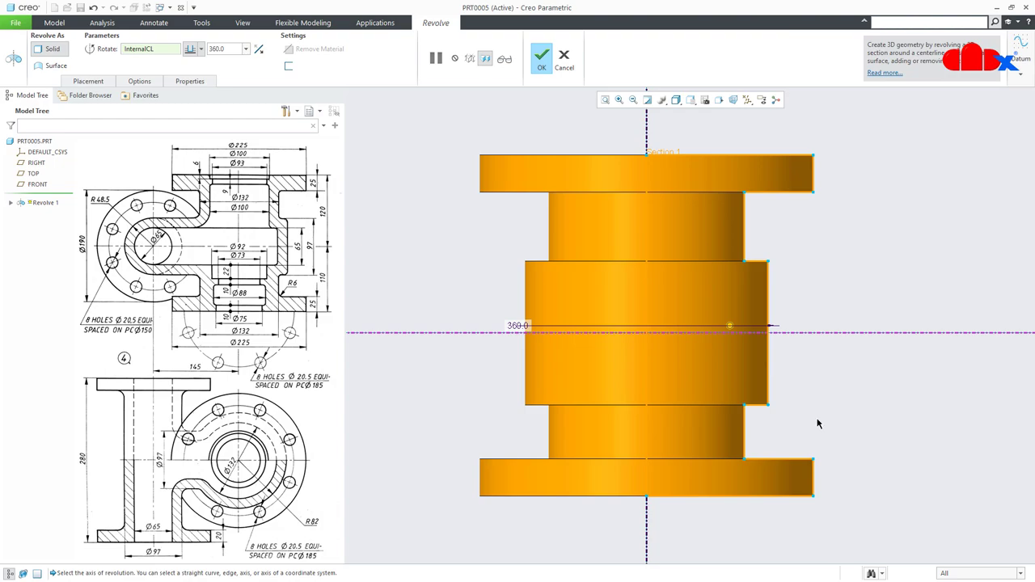
pyautogui.middleClick(818, 423)
pyautogui.click(819, 424)
pyautogui.hotkey('ctrl', 'd')
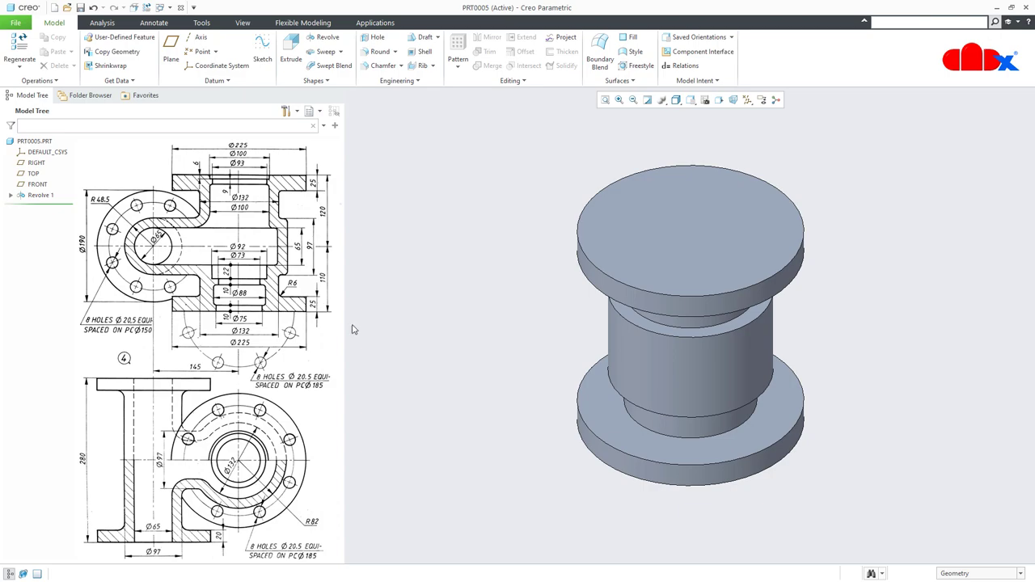
# Turn on datum planes, check the TOP plane from the Front view, then restore isometric.
pyautogui.click(748, 99)
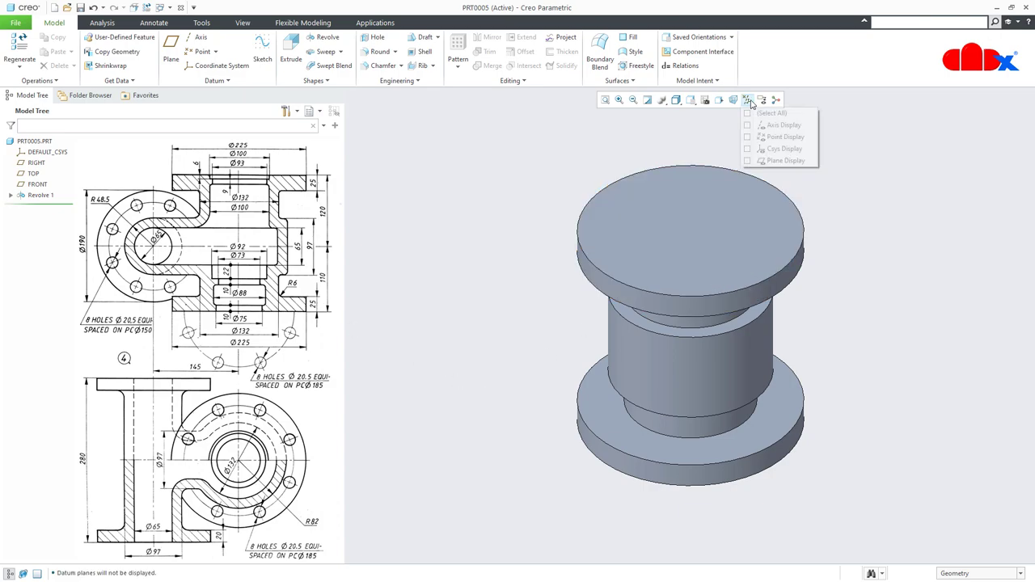
pyautogui.click(760, 160)
pyautogui.click(692, 100)
pyautogui.click(707, 146)
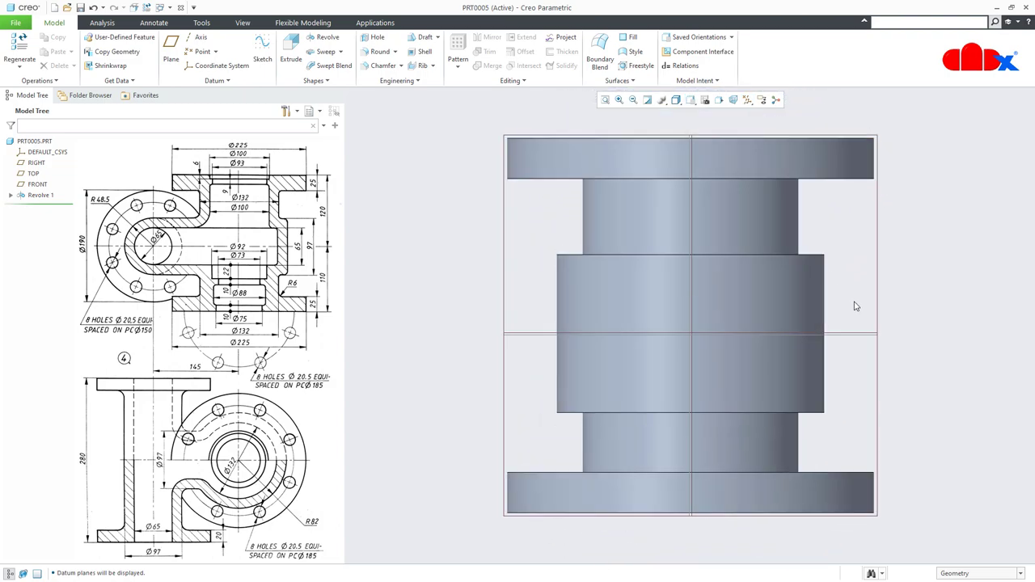
pyautogui.click(850, 334)
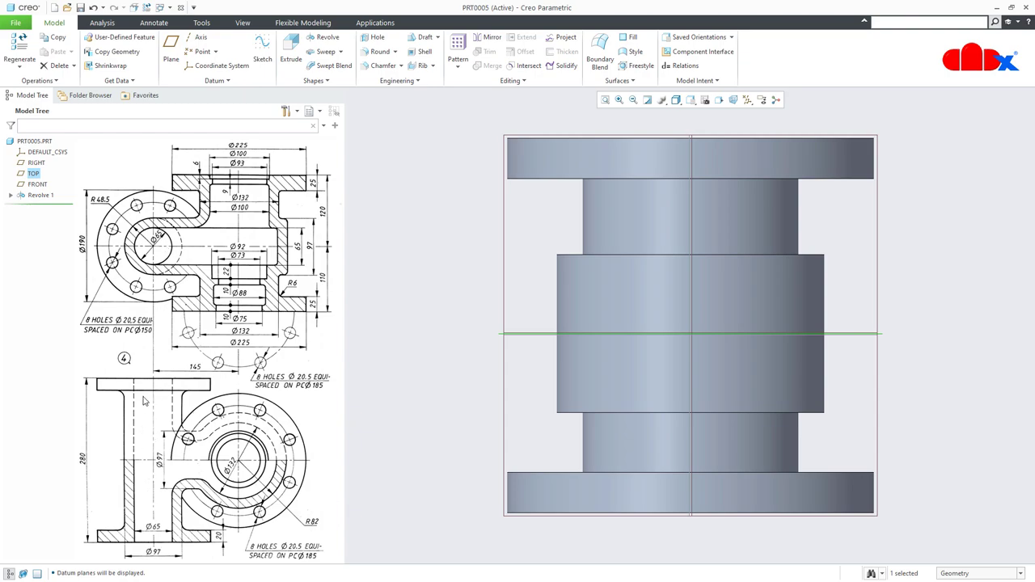
pyautogui.click(411, 396)
pyautogui.hotkey('ctrl', 'd')
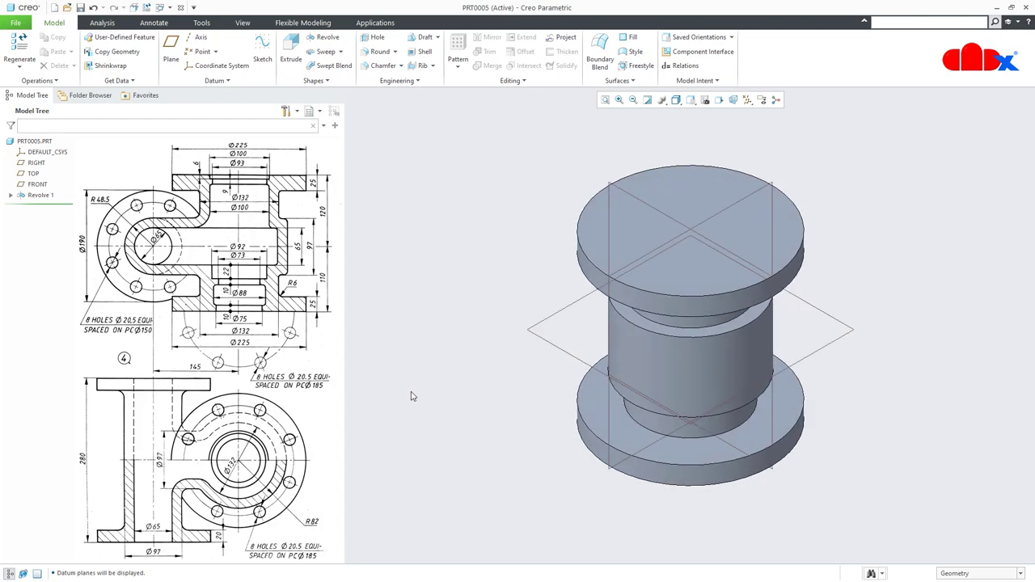
# Start Revolve 2 on the TOP plane and draw a vertical centerline left of the body.
pyautogui.click(324, 38)
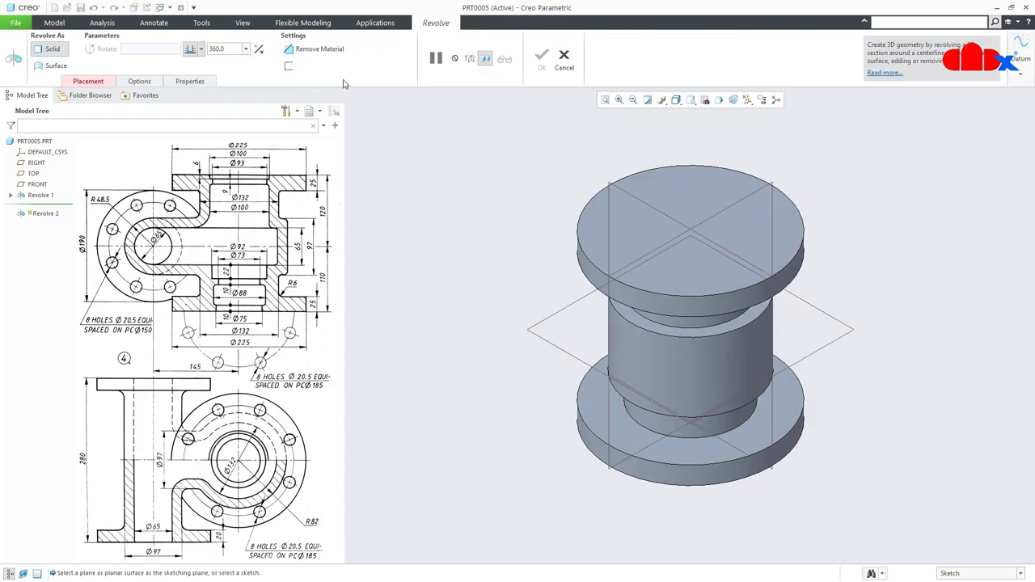
pyautogui.click(546, 321)
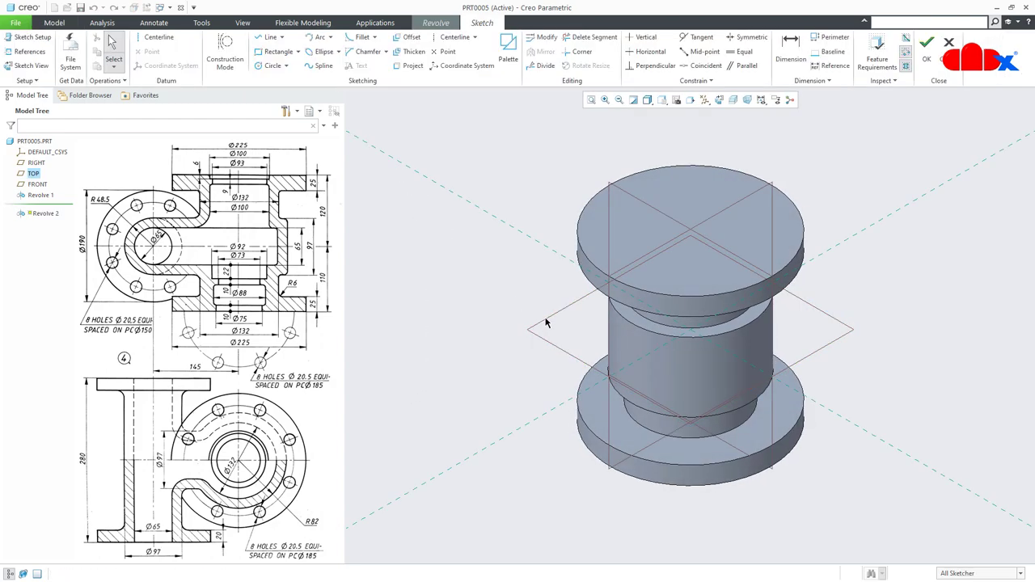
pyautogui.click(719, 100)
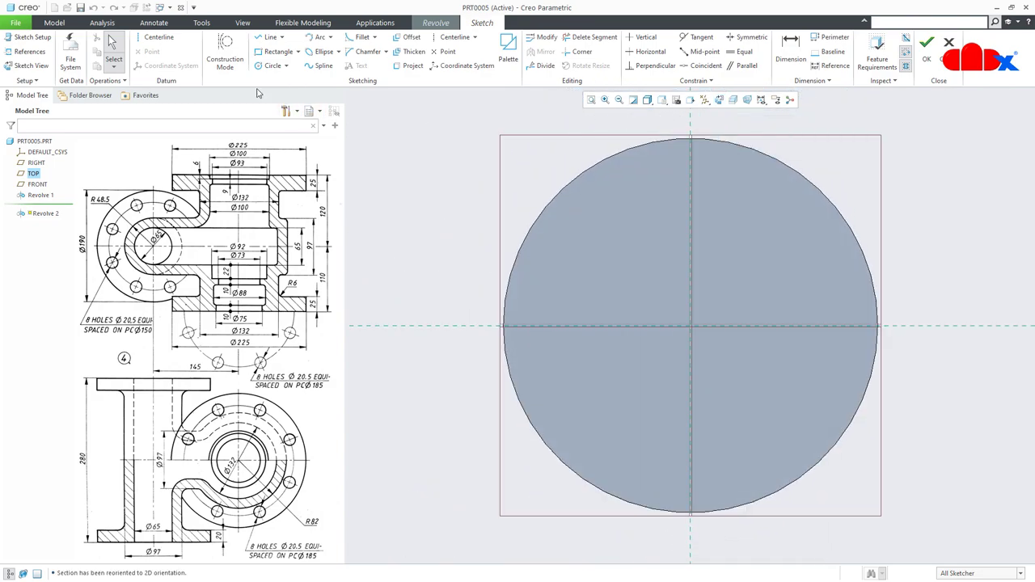
pyautogui.click(150, 42)
pyautogui.click(423, 267)
pyautogui.click(418, 365)
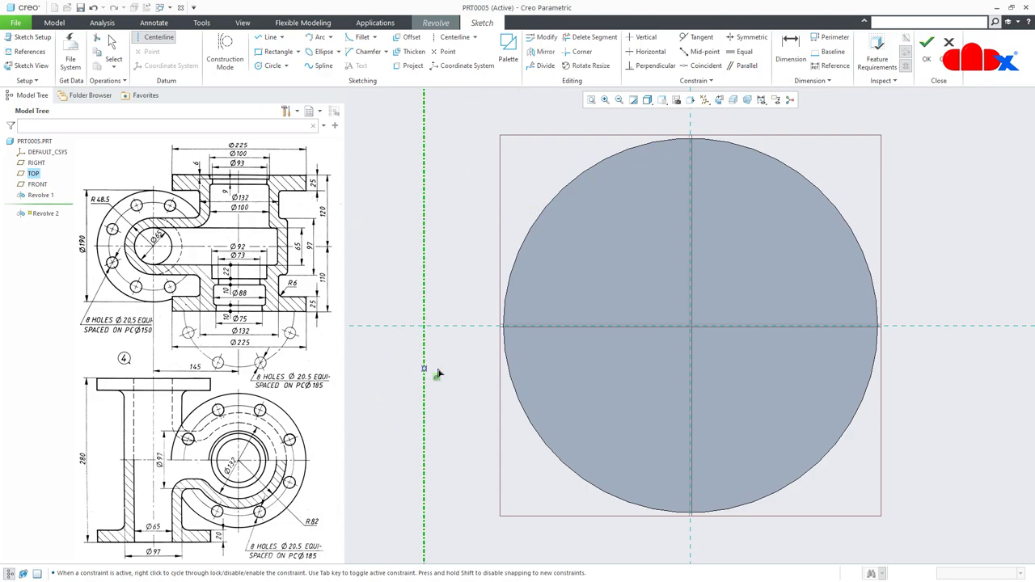
pyautogui.middleClick(444, 371)
# Hide datum planes and set the centerline's distance from center to 145.
pyautogui.click(705, 100)
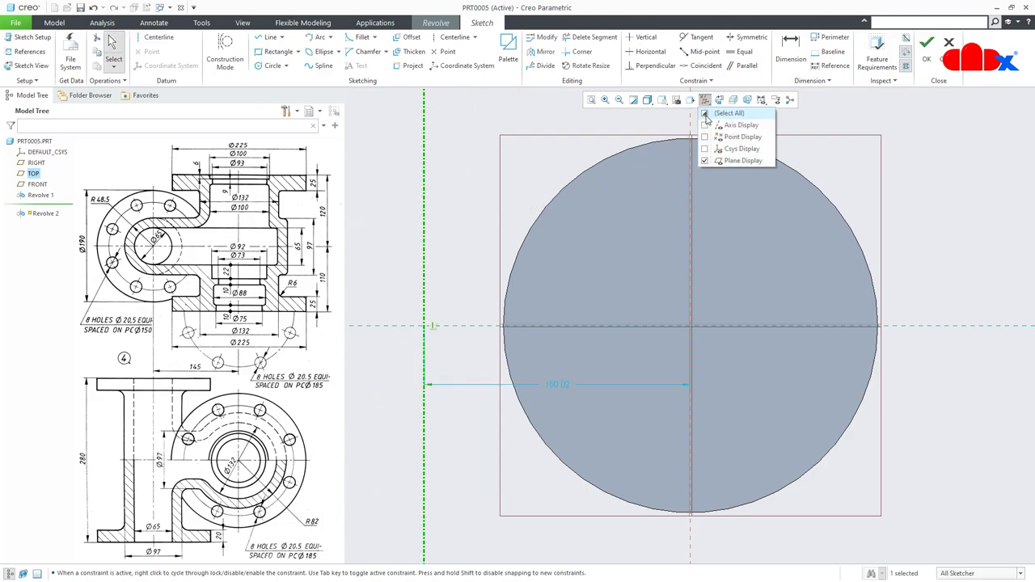
pyautogui.click(708, 162)
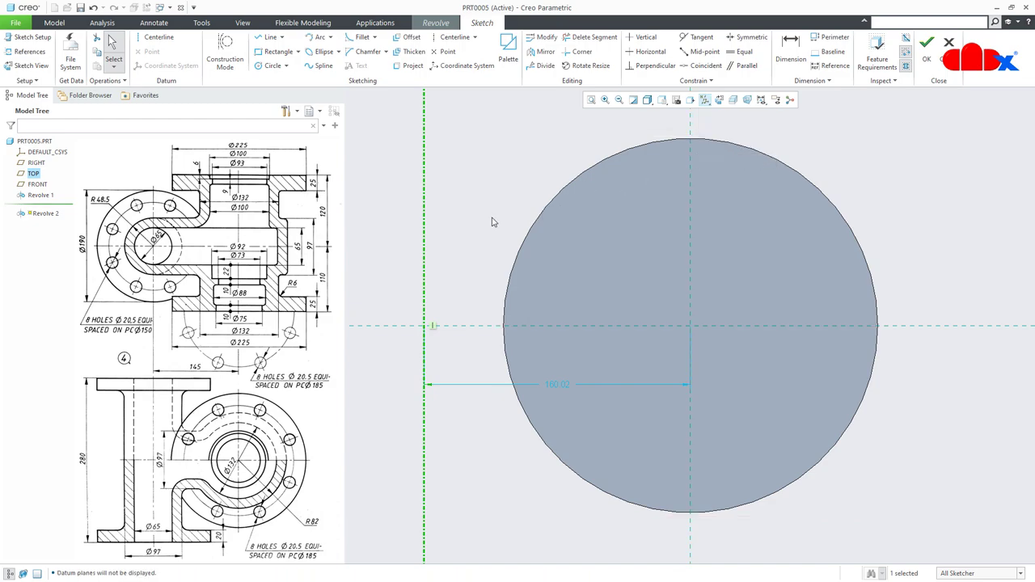
pyautogui.doubleClick(558, 386)
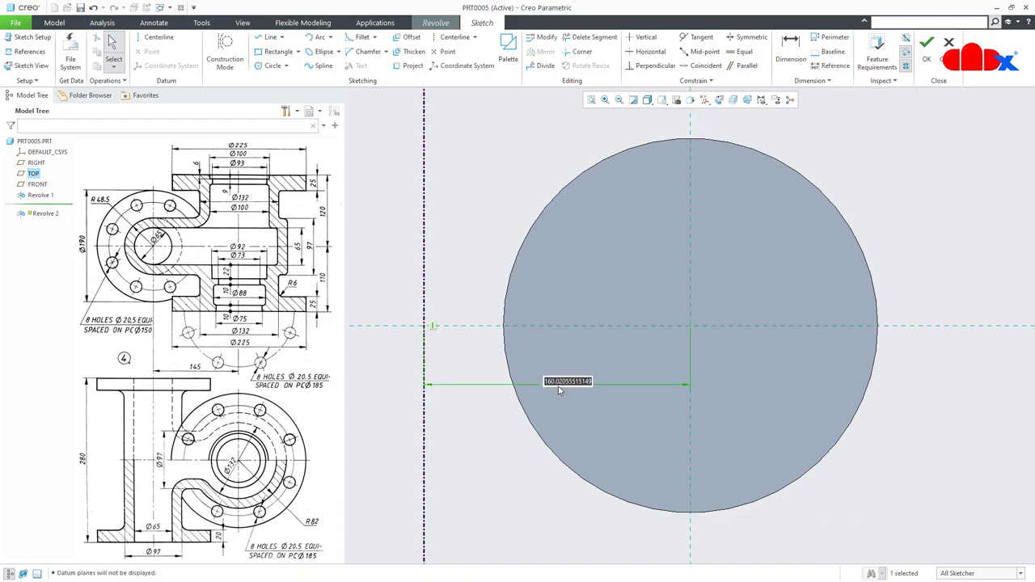
pyautogui.write('145')
pyautogui.press('Return')
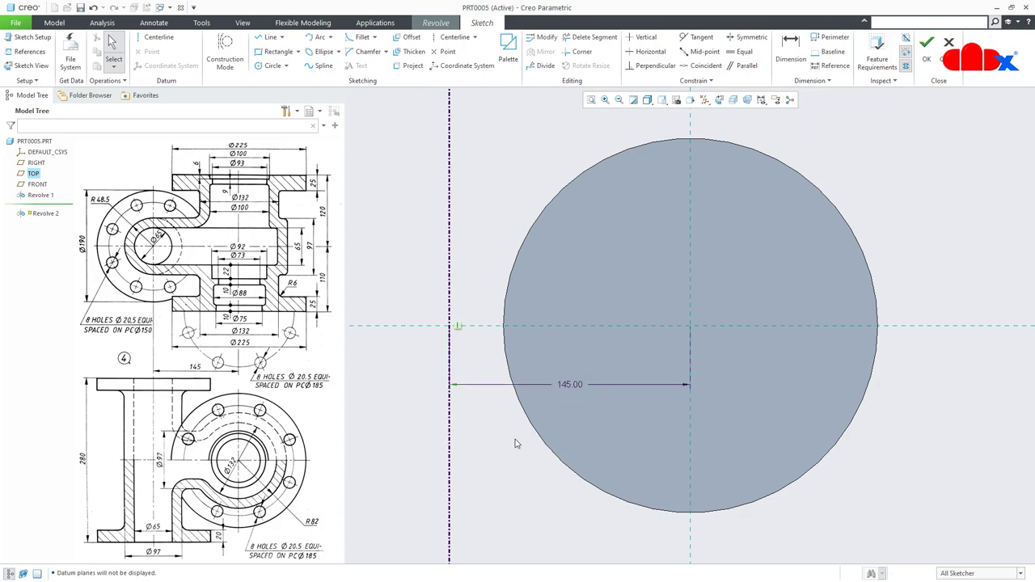
pyautogui.rightClick(515, 443)
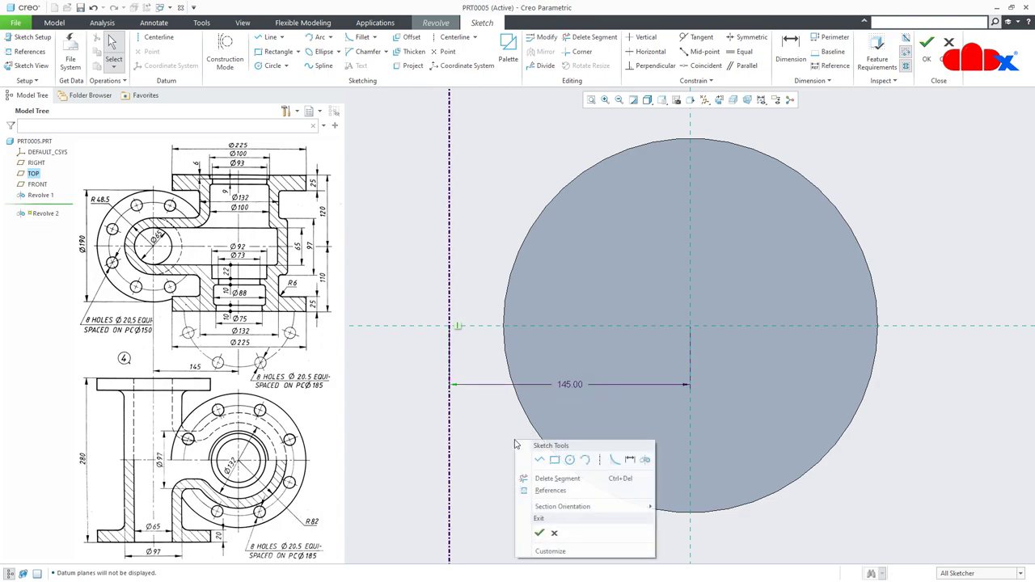
# Add a horizontal centerline through the circle centre.
pyautogui.click(599, 459)
pyautogui.click(765, 338)
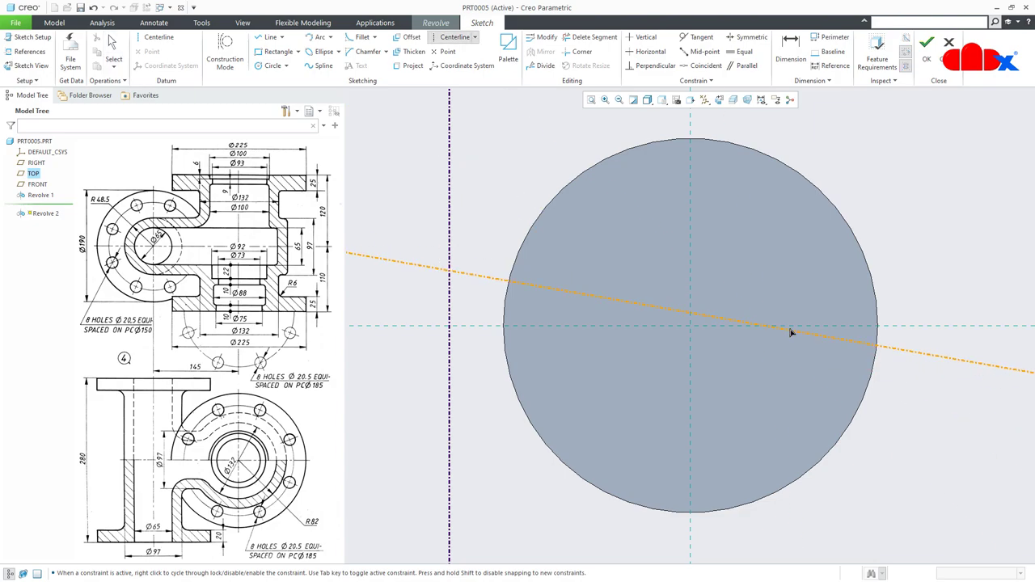
pyautogui.click(797, 329)
pyautogui.middleClick(801, 374)
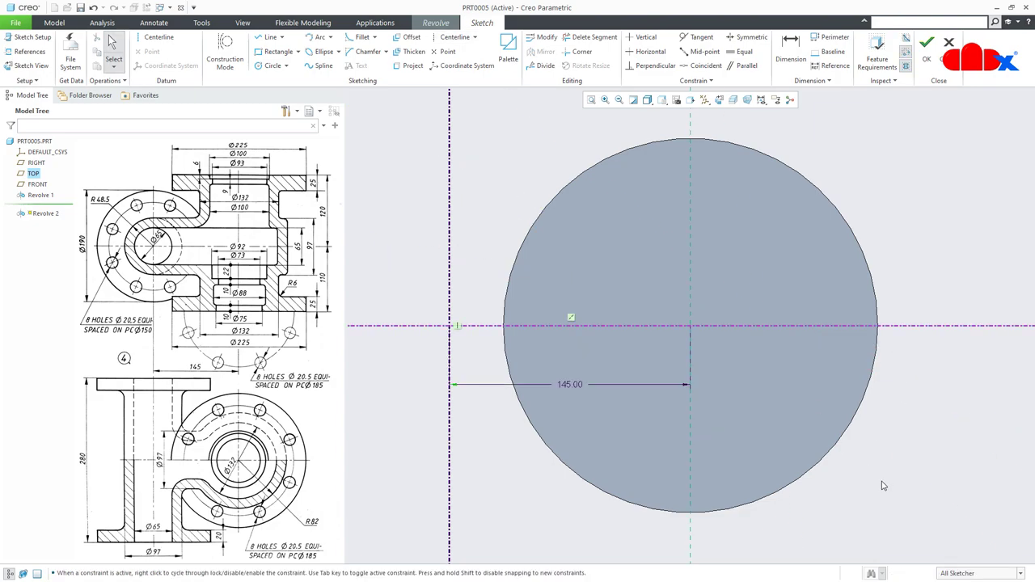
# Draw the top line from the vertical centerline and set its length to 190.
pyautogui.rightClick(479, 223)
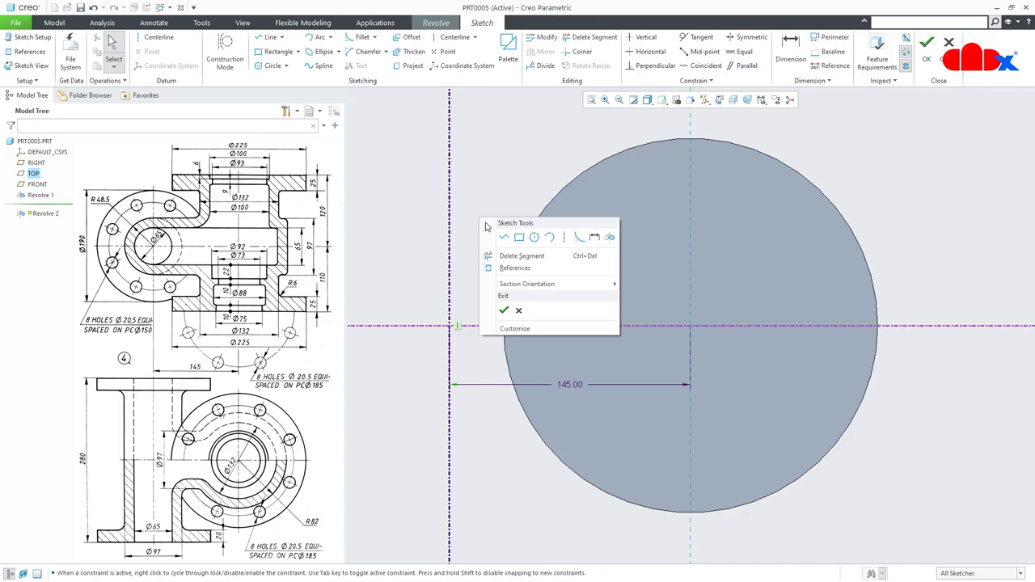
pyautogui.click(500, 236)
pyautogui.click(451, 176)
pyautogui.click(529, 176)
pyautogui.middleClick(501, 213)
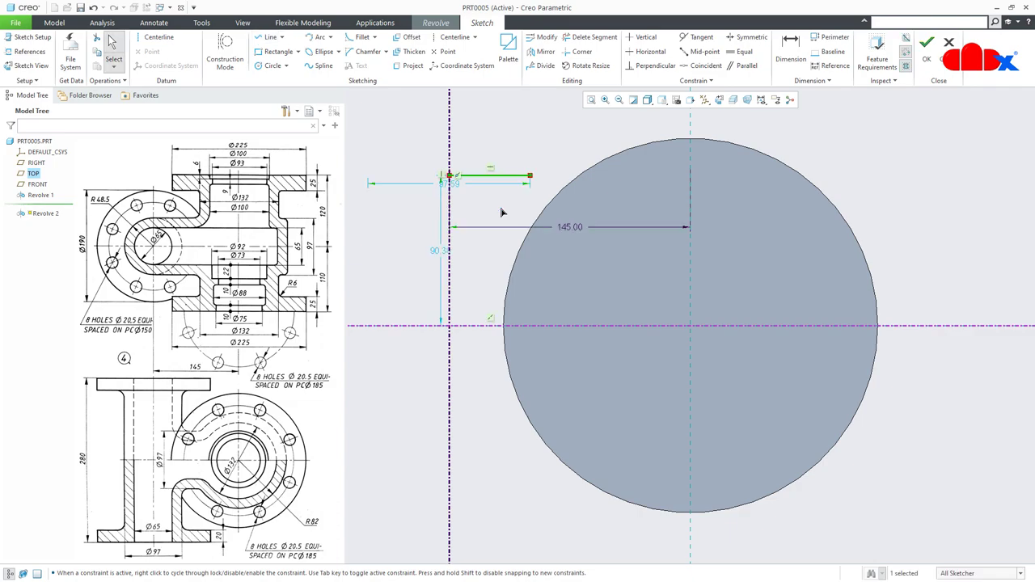
pyautogui.doubleClick(448, 184)
pyautogui.write('19')
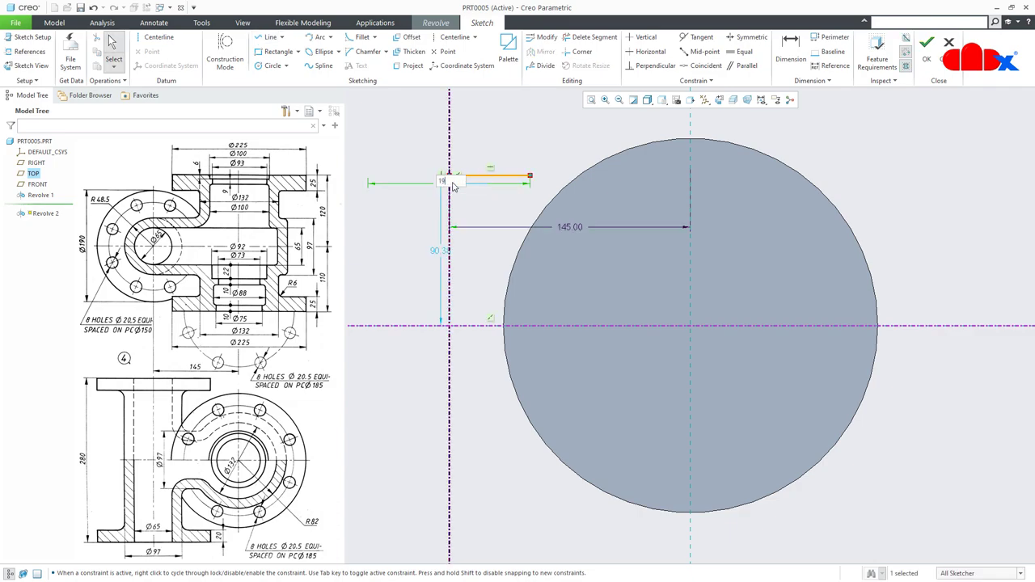
pyautogui.write('0')
pyautogui.press('Return')
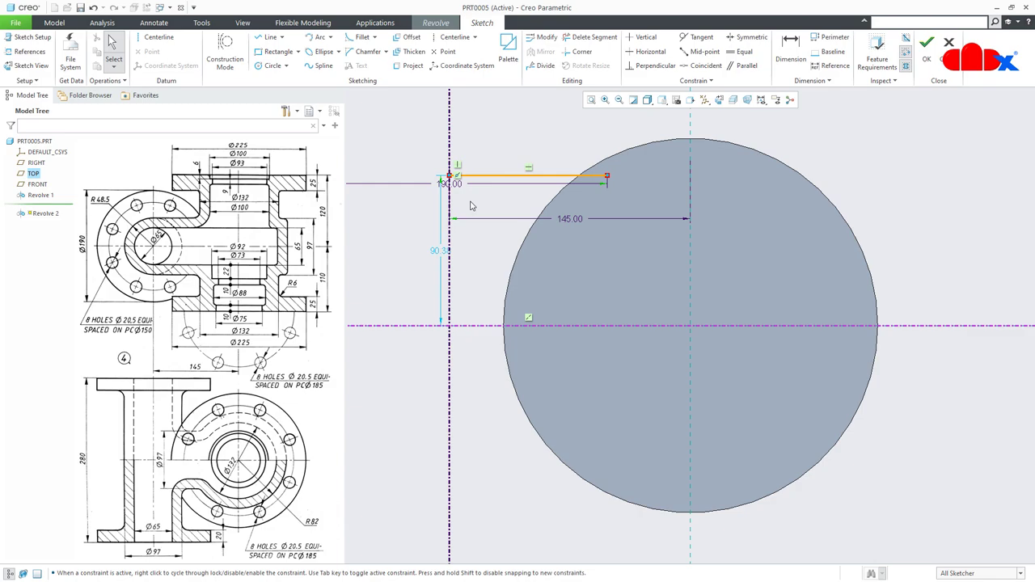
# Draw the stepped line chain from the top line's right end down to the horizontal centerline.
pyautogui.rightClick(471, 205)
pyautogui.click(495, 221)
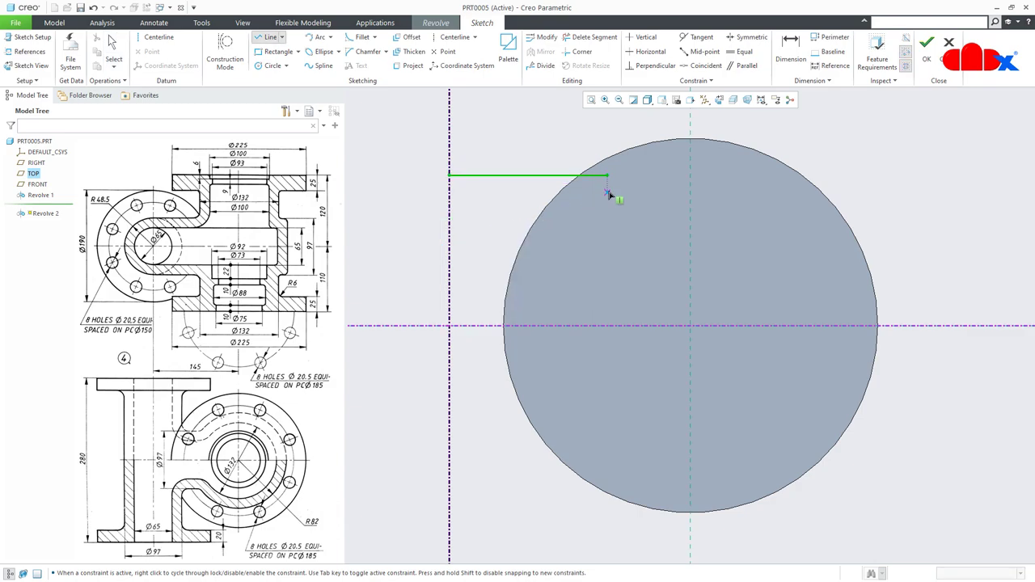
pyautogui.click(610, 177)
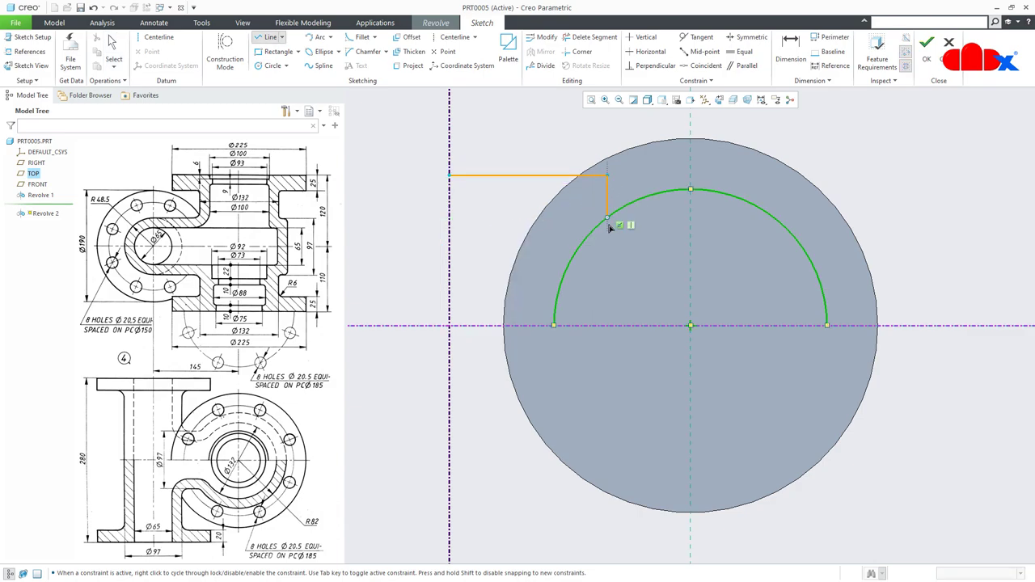
pyautogui.click(608, 199)
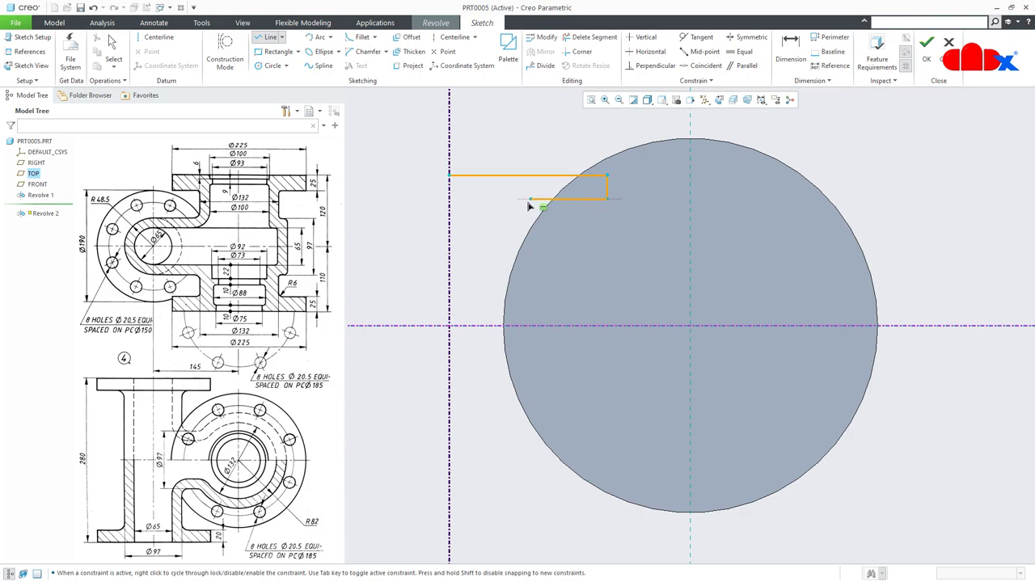
pyautogui.click(519, 200)
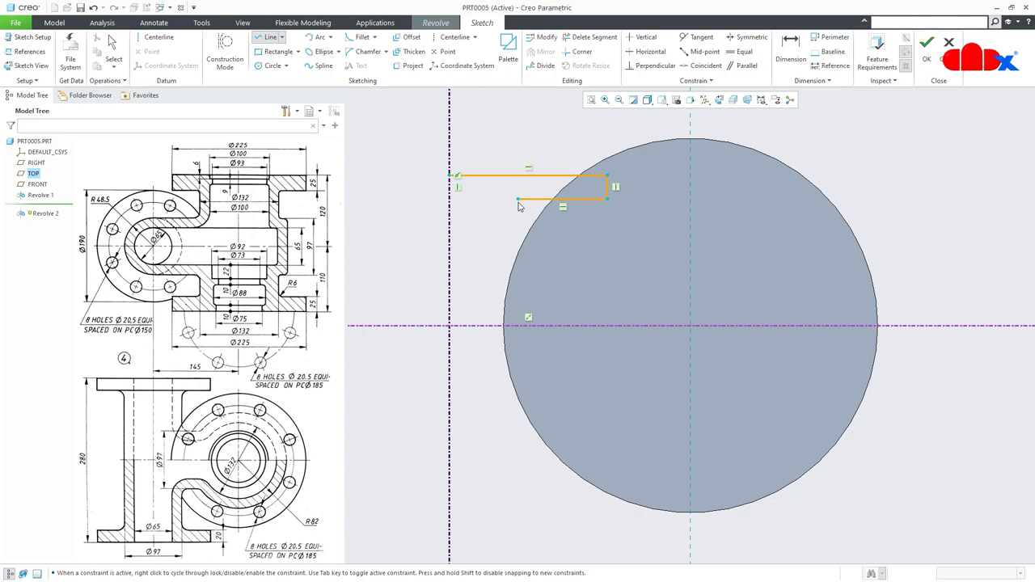
pyautogui.click(531, 326)
pyautogui.middleClick(530, 326)
pyautogui.middleClick(488, 248)
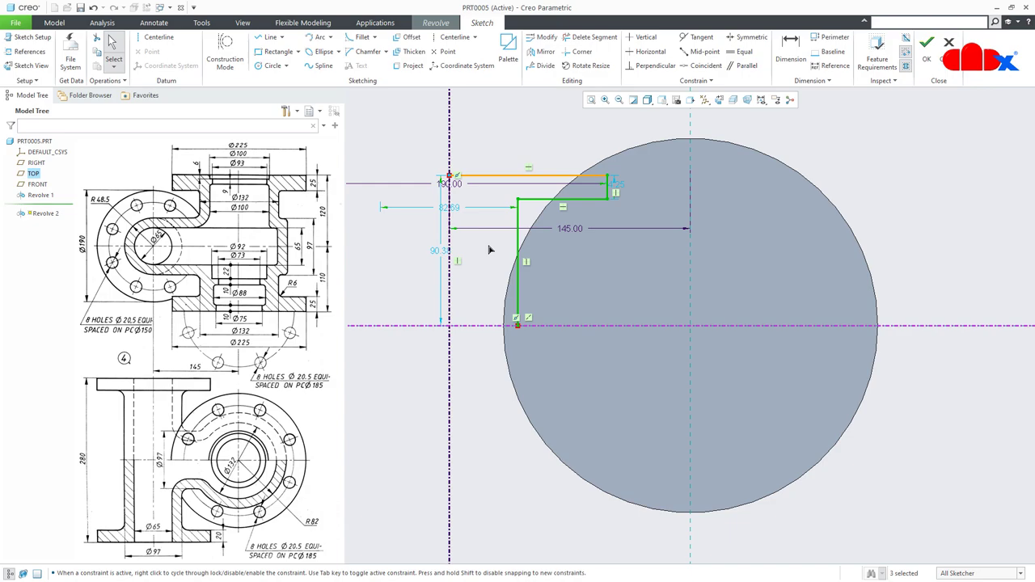
pyautogui.keyDown('ctrl'); pyautogui.click(509, 177); pyautogui.keyUp('ctrl')
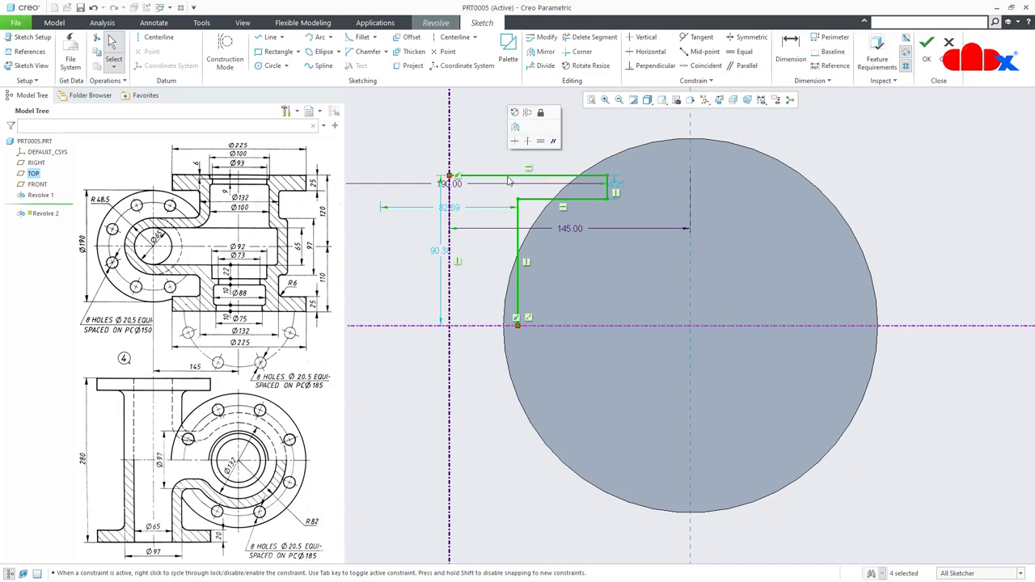
# Mirror the profile lines about the horizontal centerline and draw the vertical closing line.
pyautogui.click(544, 52)
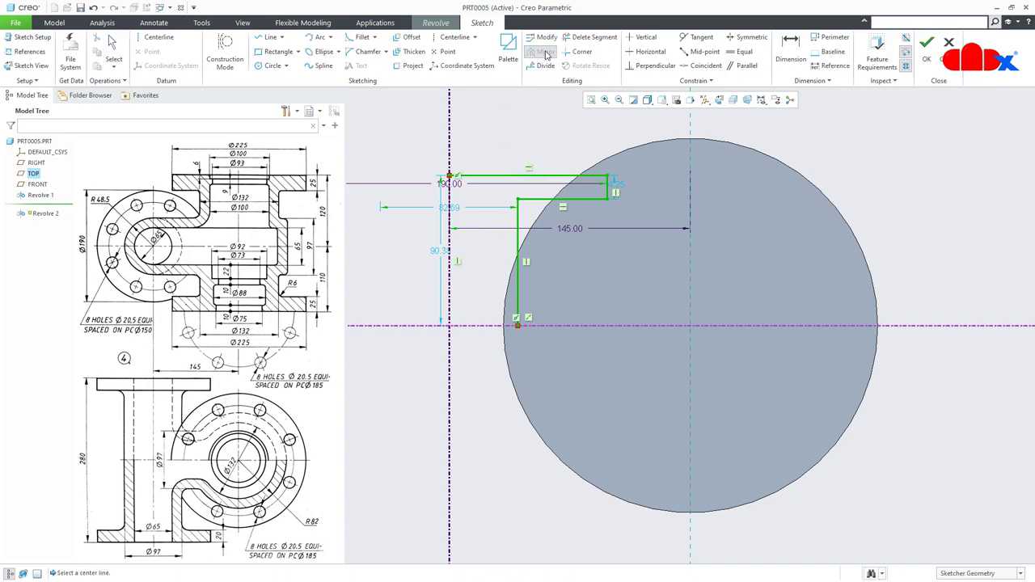
pyautogui.click(483, 326)
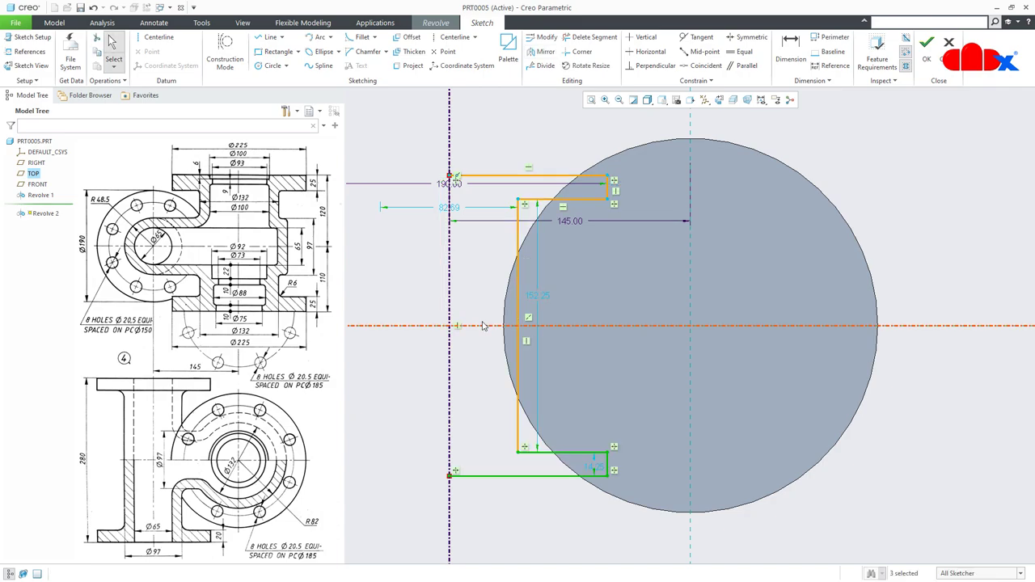
pyautogui.click(478, 377)
pyautogui.rightClick(477, 376)
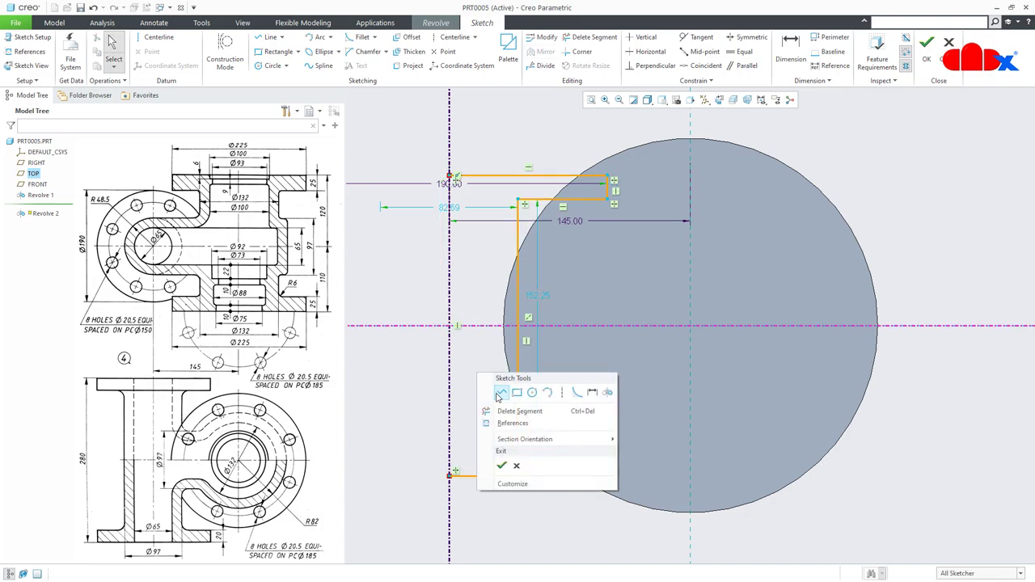
pyautogui.click(499, 393)
pyautogui.click(450, 399)
pyautogui.click(450, 476)
pyautogui.middleClick(498, 390)
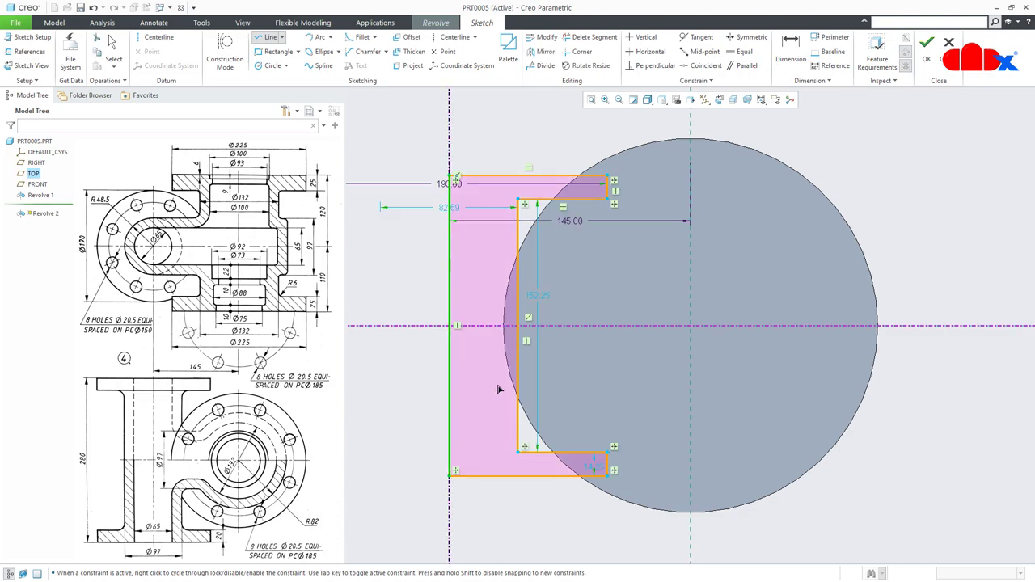
# Dimension the flange thickness to 20 and the overall height to 280.
pyautogui.rightClick(498, 390)
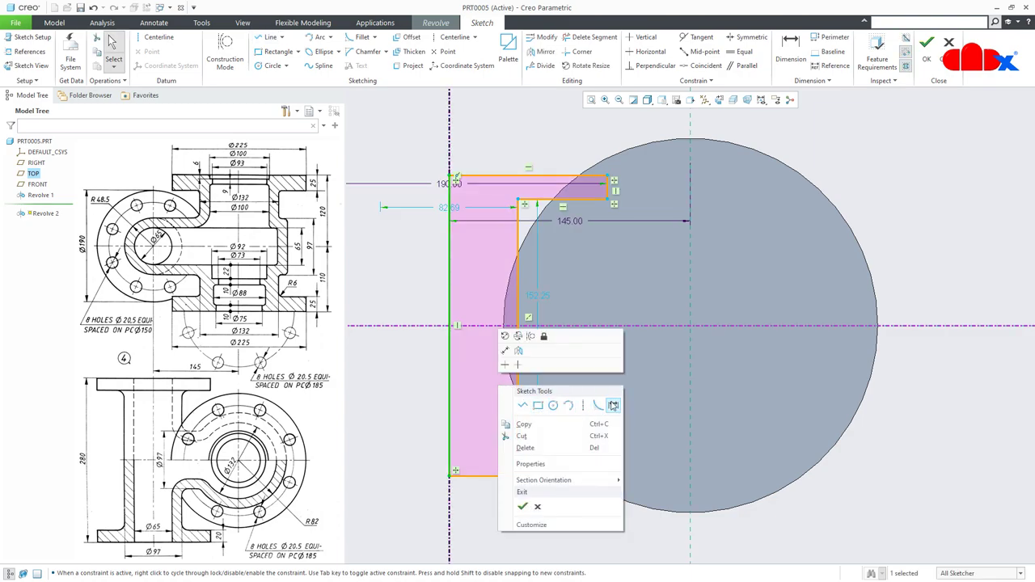
pyautogui.click(613, 405)
pyautogui.click(608, 465)
pyautogui.middleClick(644, 460)
pyautogui.write('20')
pyautogui.press('Return')
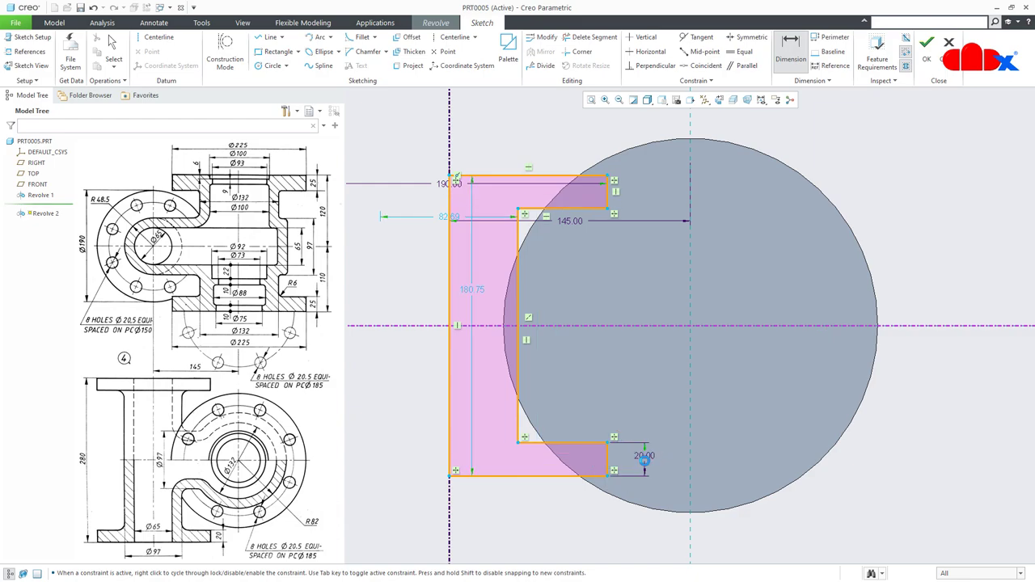
pyautogui.click(534, 172)
pyautogui.click(508, 475)
pyautogui.middleClick(390, 403)
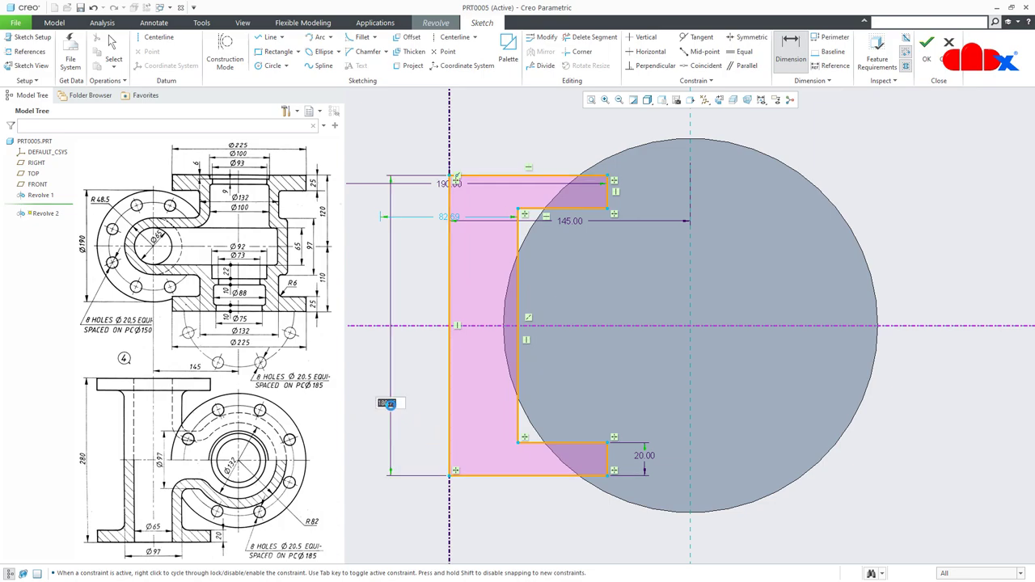
pyautogui.write('280')
pyautogui.press('Return')
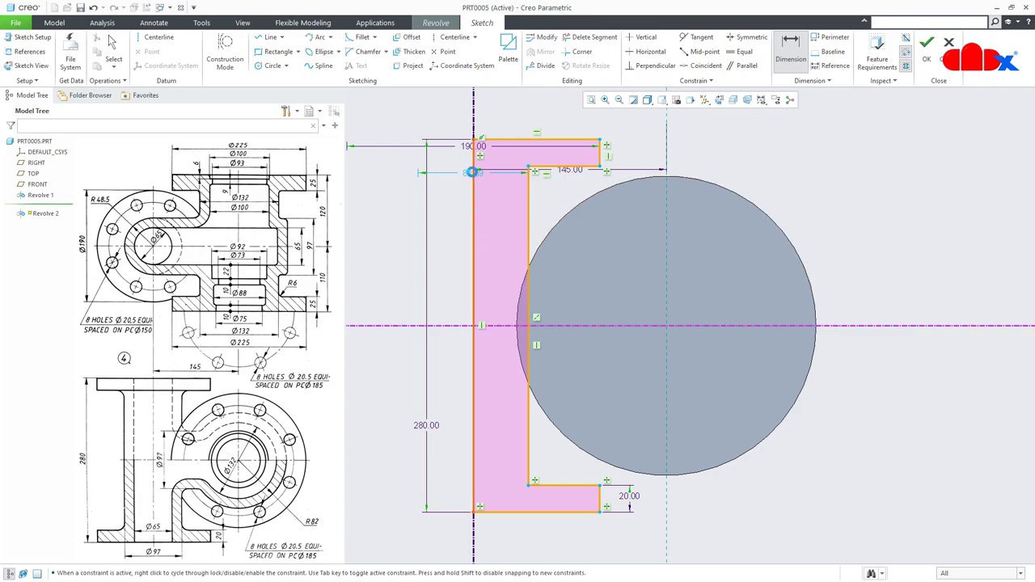
# Change the upper-left width to 100 and finish the revolved flange body.
pyautogui.doubleClick(469, 172)
pyautogui.write('100')
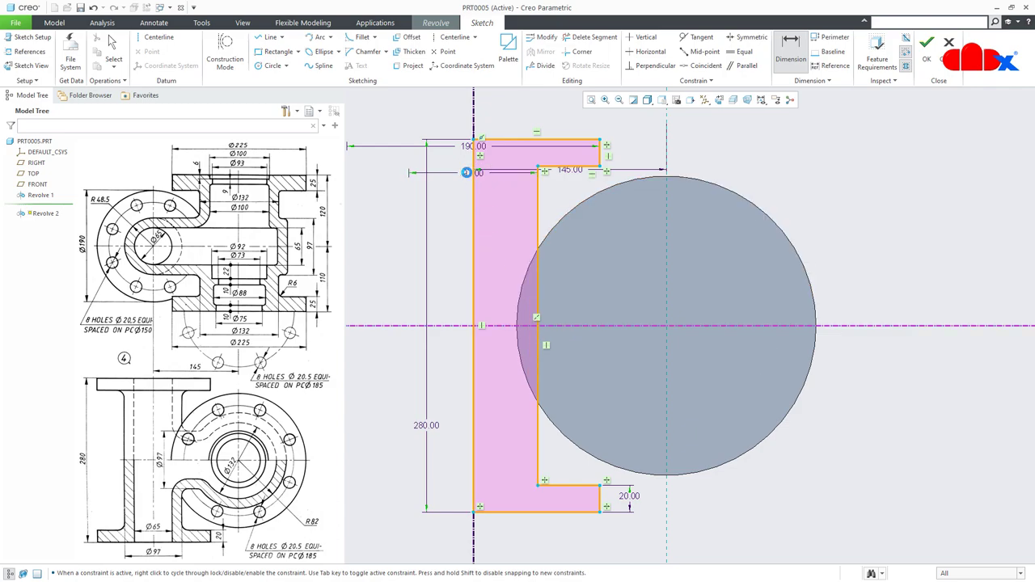
pyautogui.rightClick(457, 220)
pyautogui.click(482, 316)
pyautogui.middleClick(482, 317)
pyautogui.hotkey('ctrl', 'd')
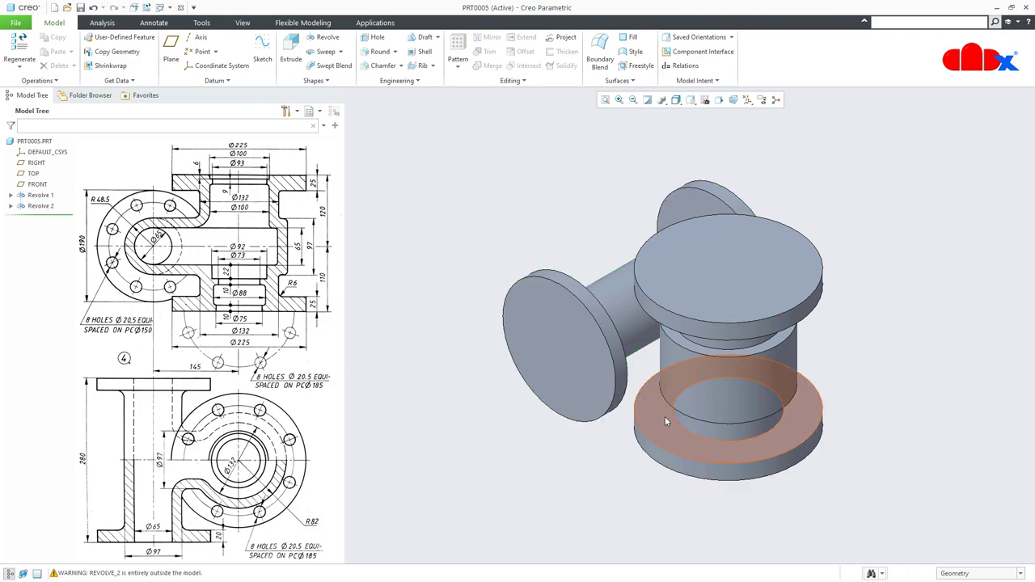
pyautogui.scroll(6, 698, 388)
pyautogui.moveTo(746, 389)
pyautogui.mouseDown(button='middle')
pyautogui.moveTo(719, 372)
pyautogui.moveTo(714, 382)
pyautogui.mouseUp(button='middle')
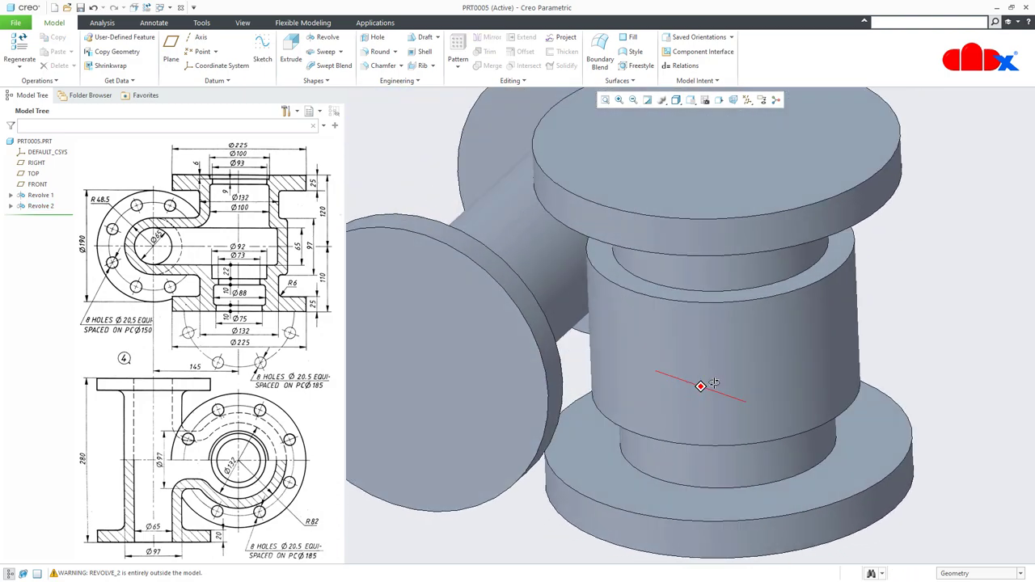
pyautogui.scroll(-5, 715, 381)
pyautogui.scroll(-1, 715, 388)
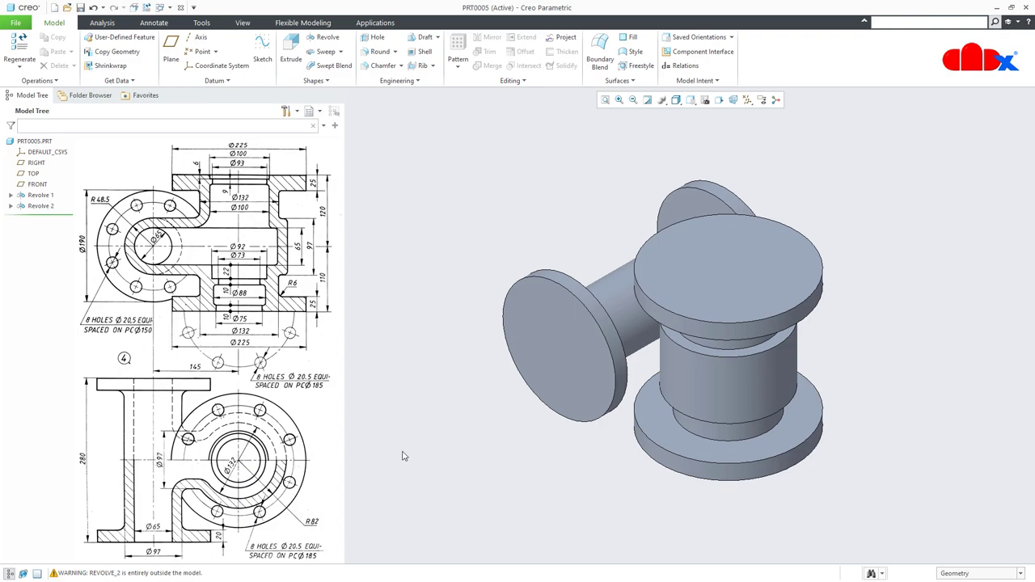
# Show all datums and sketch a circle centred on the origin on the RIGHT plane.
pyautogui.click(747, 99)
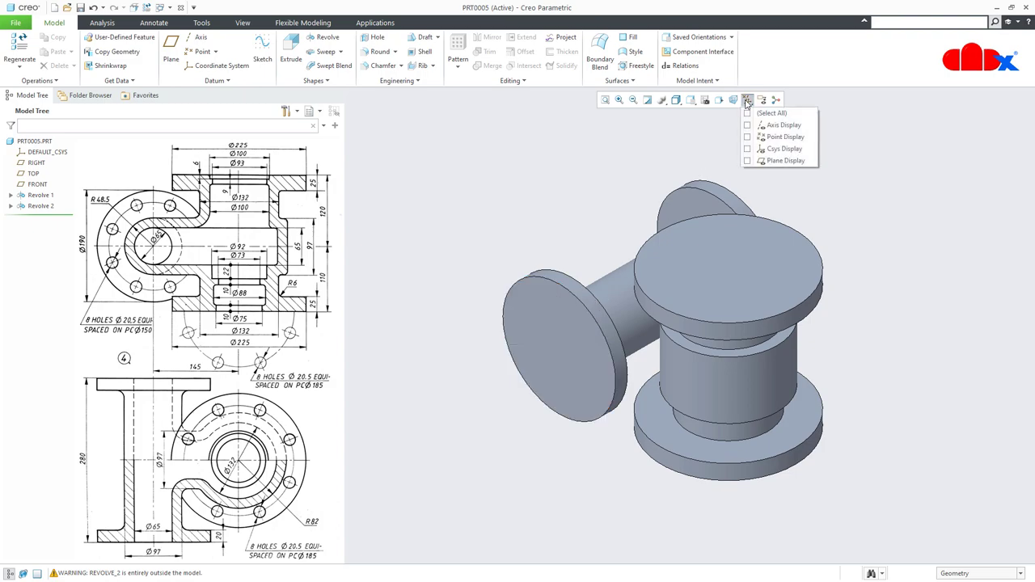
pyautogui.click(748, 114)
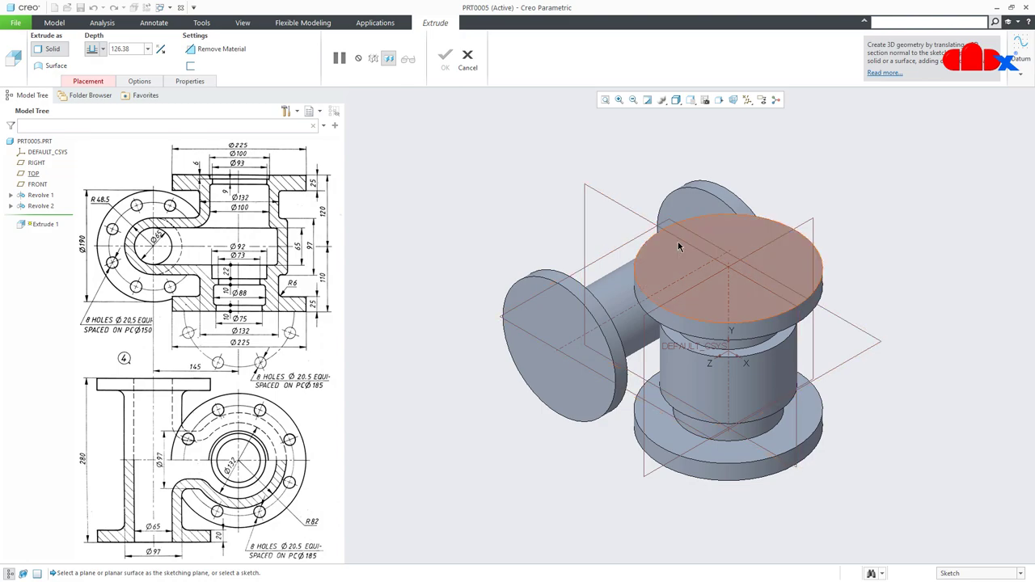
pyautogui.click(765, 250)
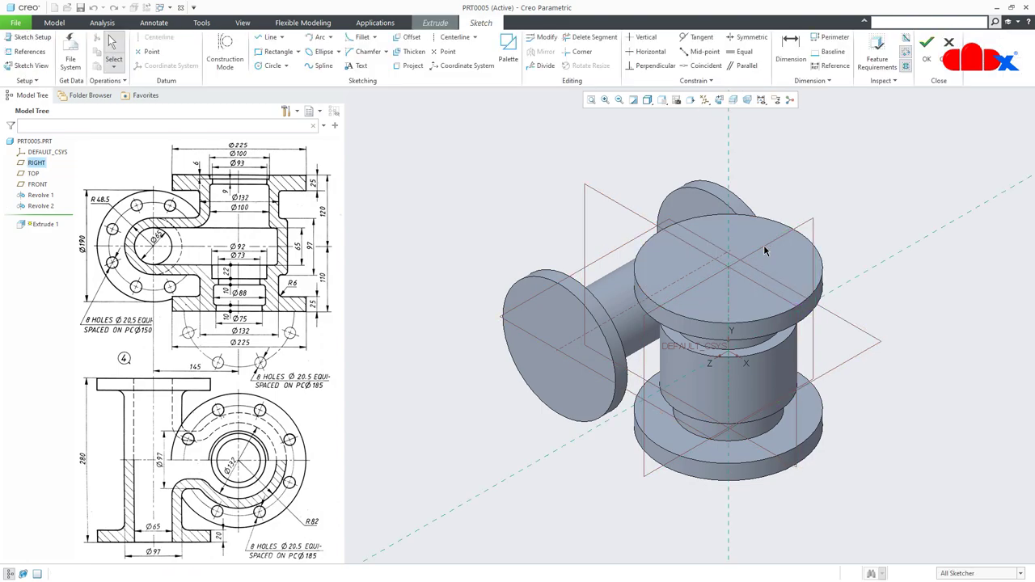
pyautogui.rightClick(854, 221)
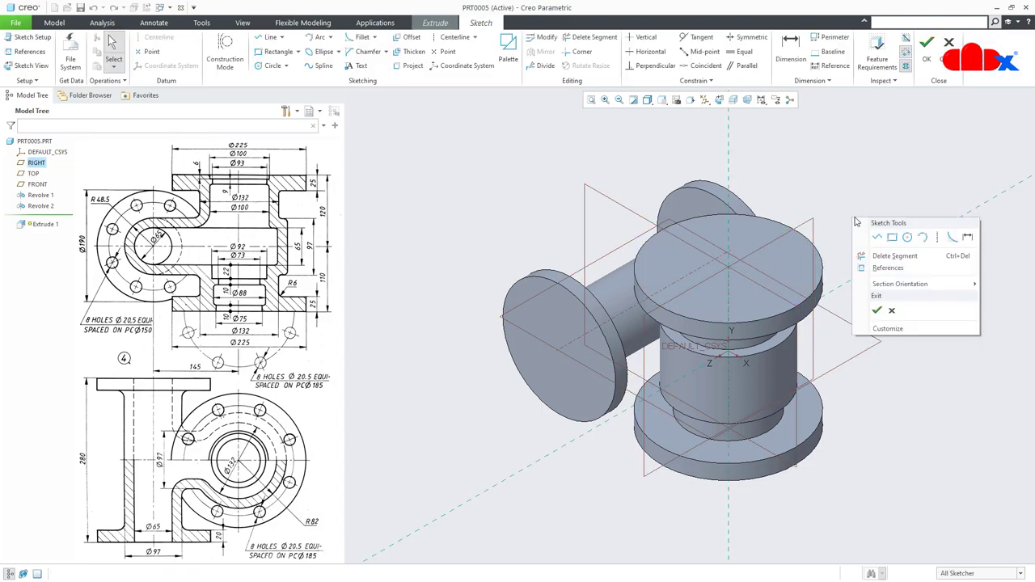
pyautogui.click(907, 239)
pyautogui.click(729, 349)
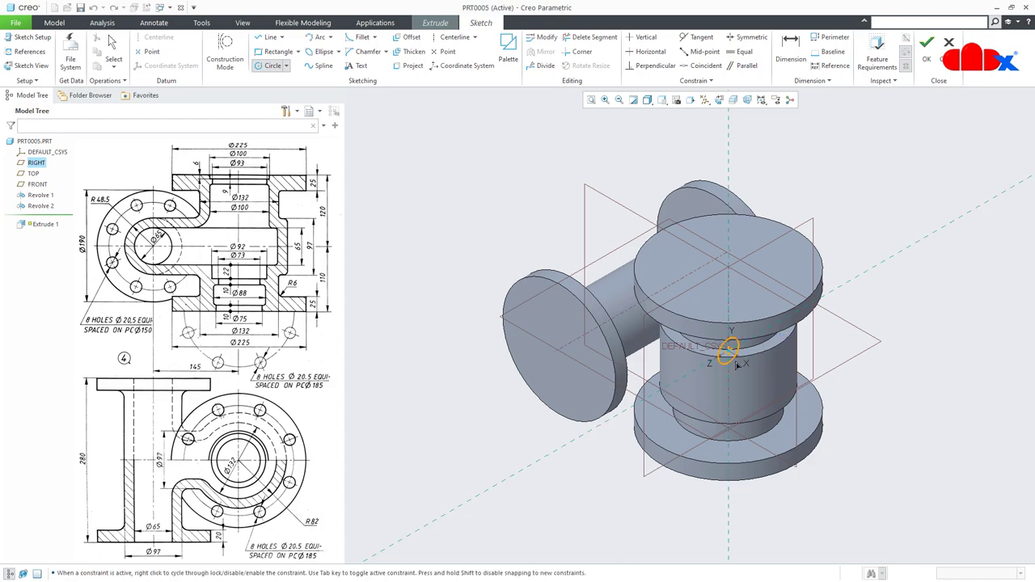
pyautogui.click(762, 330)
pyautogui.middleClick(886, 378)
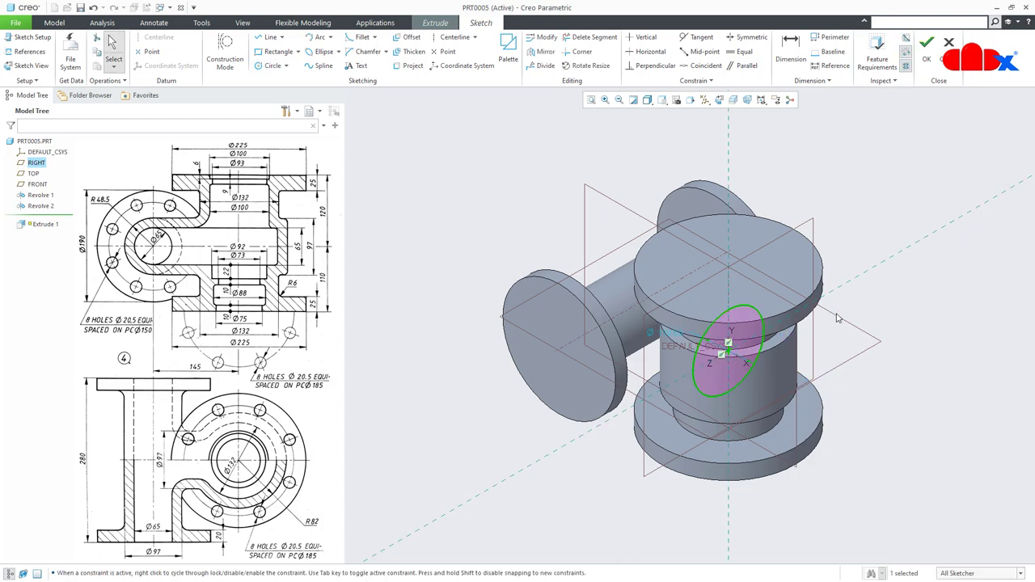
# Reference the body's upper edge, make the circle tangent to it, and accept the sketch.
pyautogui.click(719, 99)
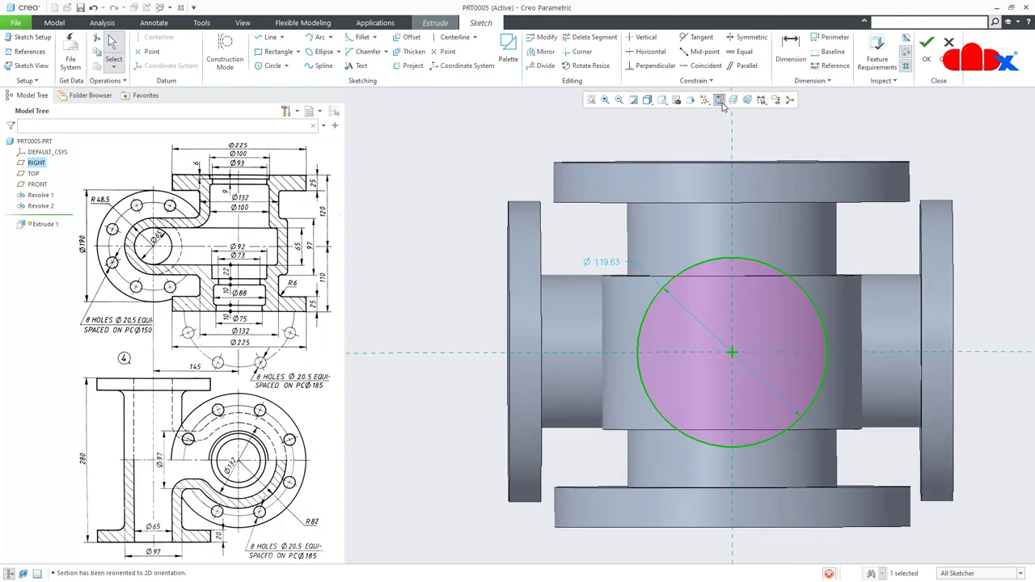
pyautogui.click(29, 51)
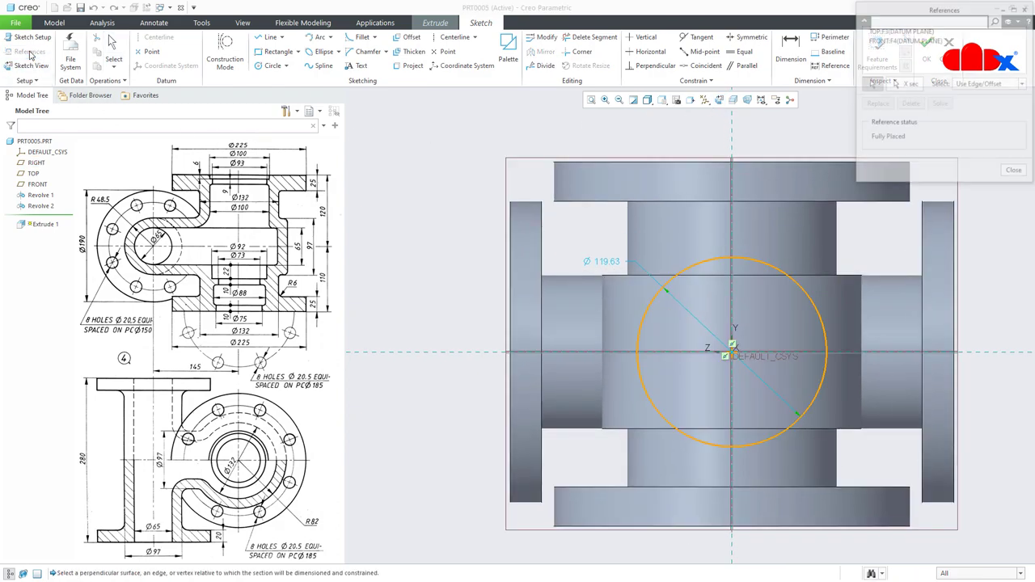
pyautogui.click(560, 277)
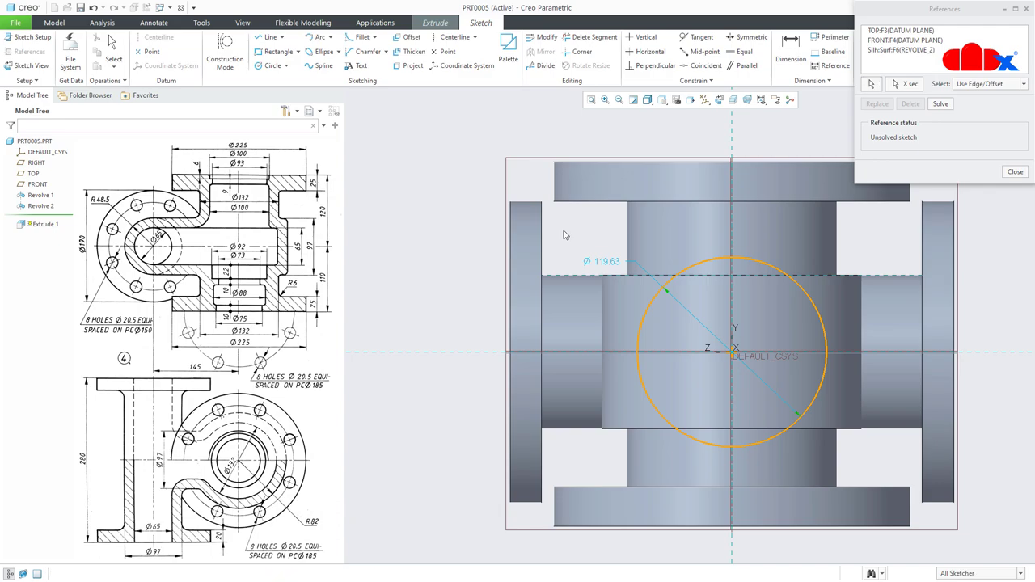
pyautogui.middleClick(565, 235)
pyautogui.click(699, 38)
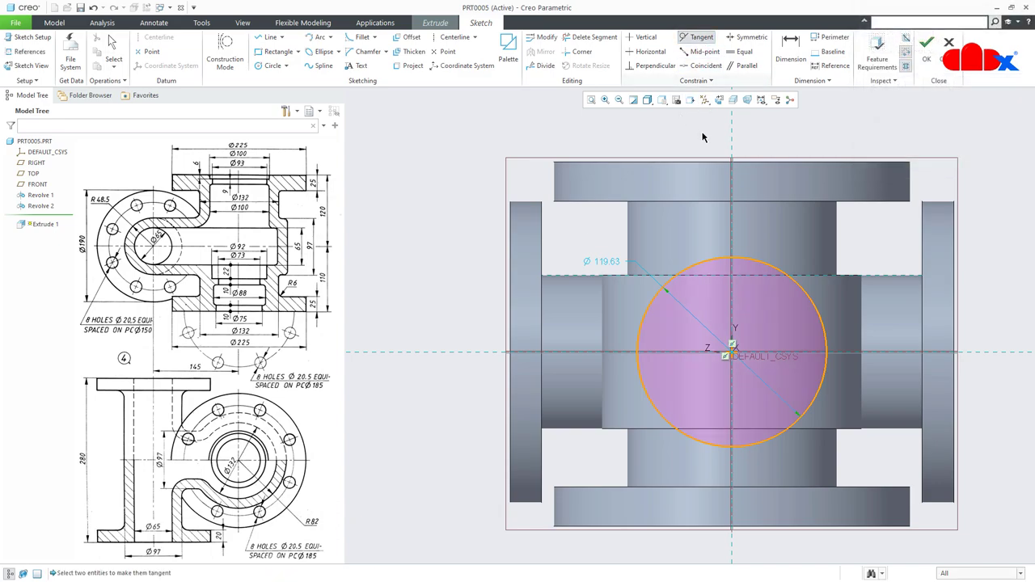
pyautogui.click(706, 267)
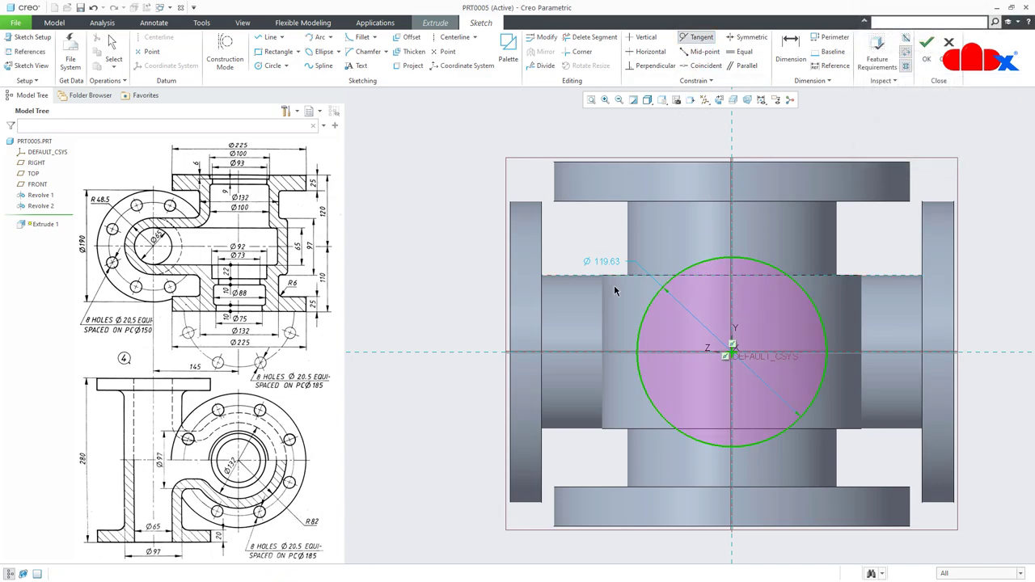
pyautogui.click(560, 277)
pyautogui.middleClick(591, 248)
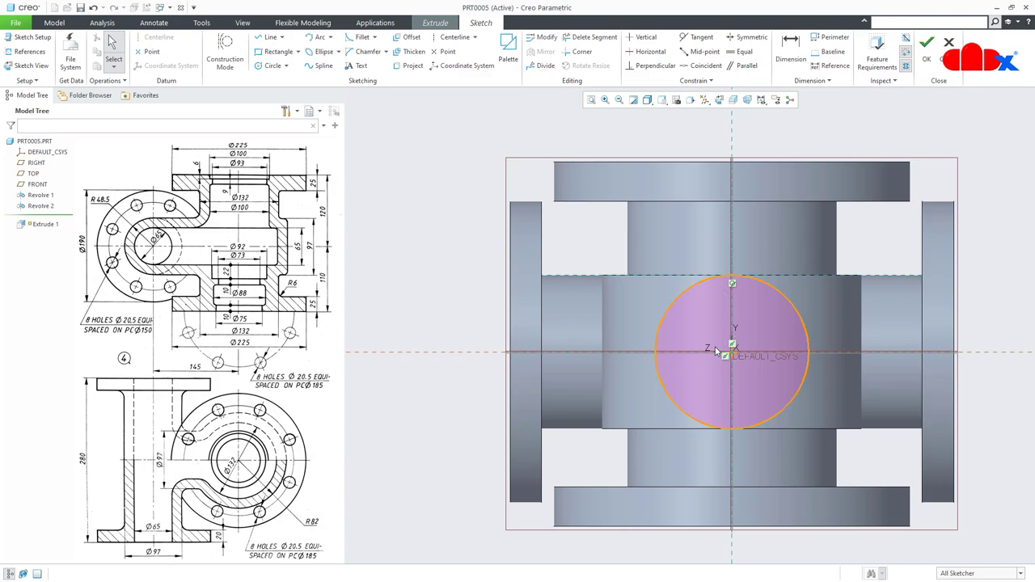
pyautogui.rightClick(687, 335)
pyautogui.click(711, 426)
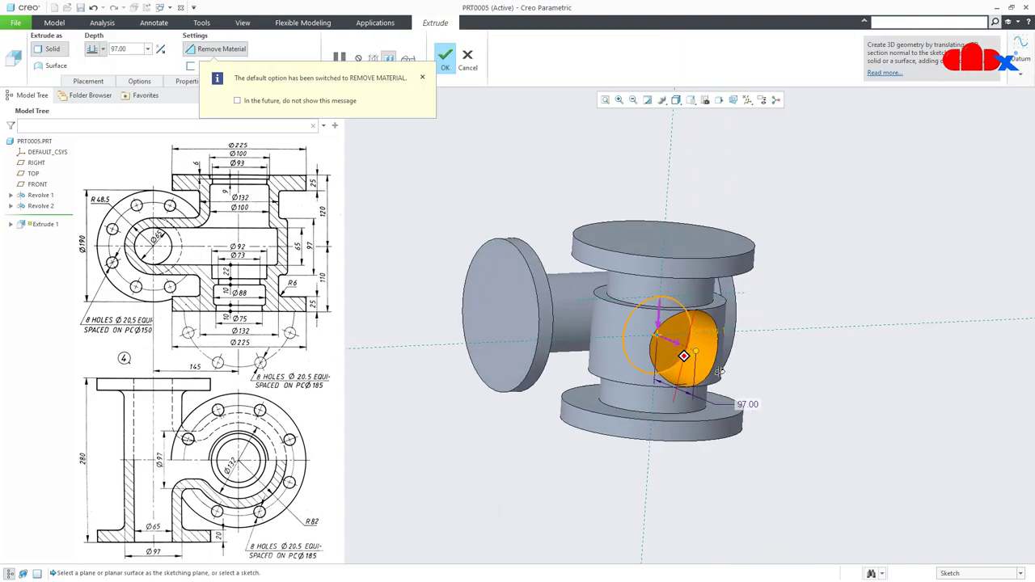
# Flip the extrusion and cut material up to the left flange face, then restore the default view.
pyautogui.click(647, 328)
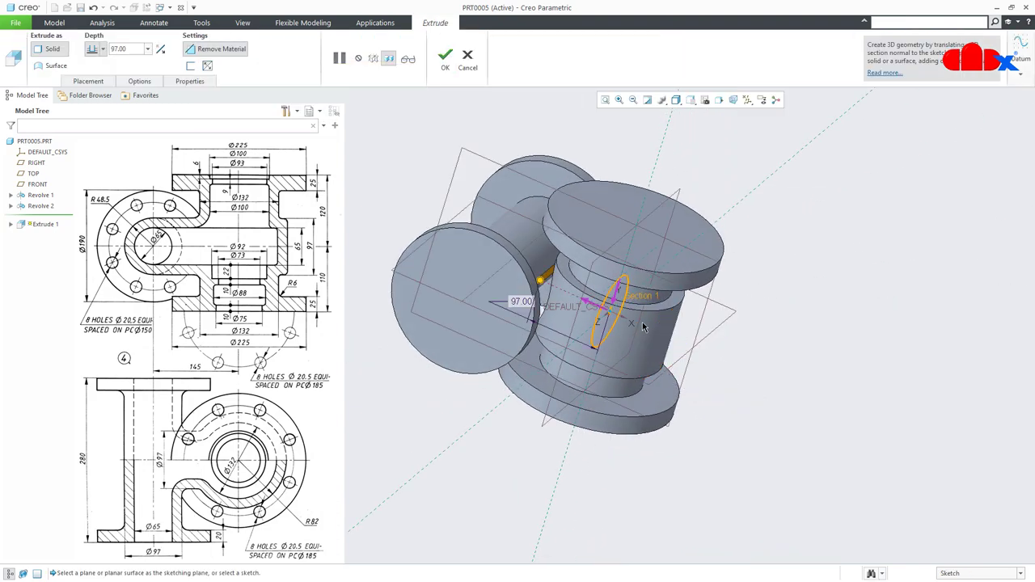
pyautogui.click(232, 52)
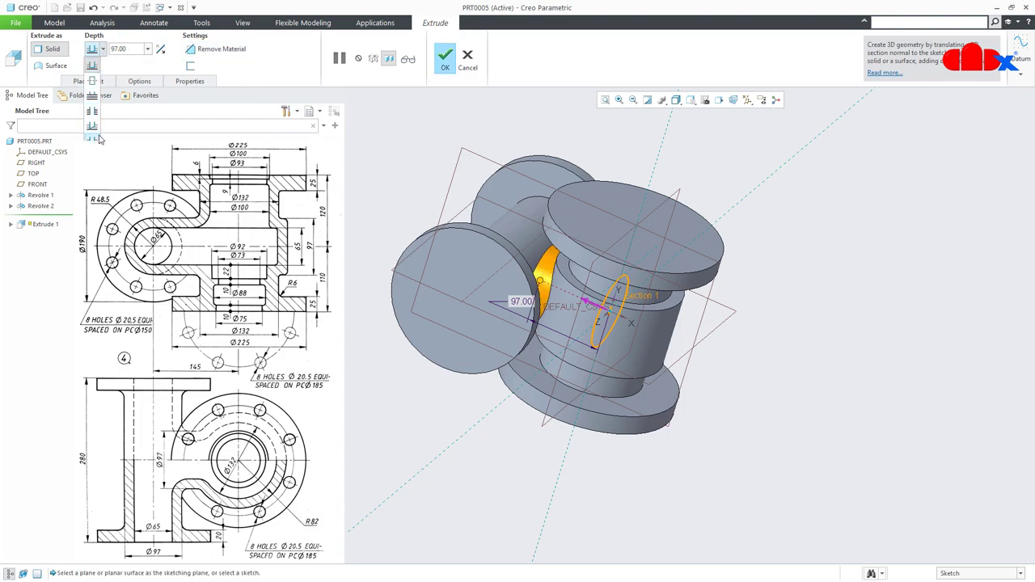
pyautogui.click(99, 140)
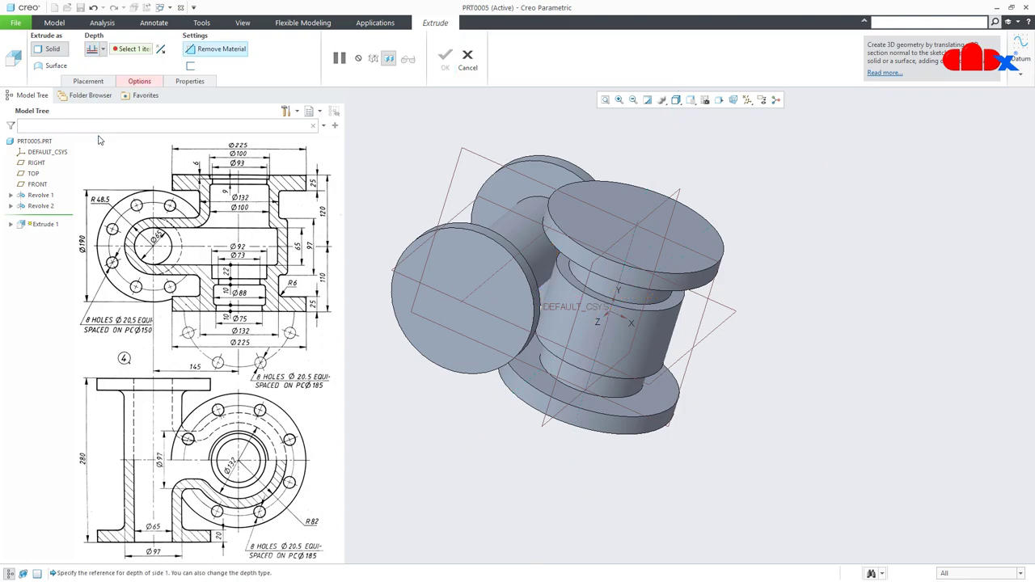
pyautogui.click(478, 287)
pyautogui.moveTo(543, 291)
pyautogui.mouseDown(button='middle')
pyautogui.moveTo(575, 327)
pyautogui.moveTo(530, 292)
pyautogui.mouseUp(button='middle')
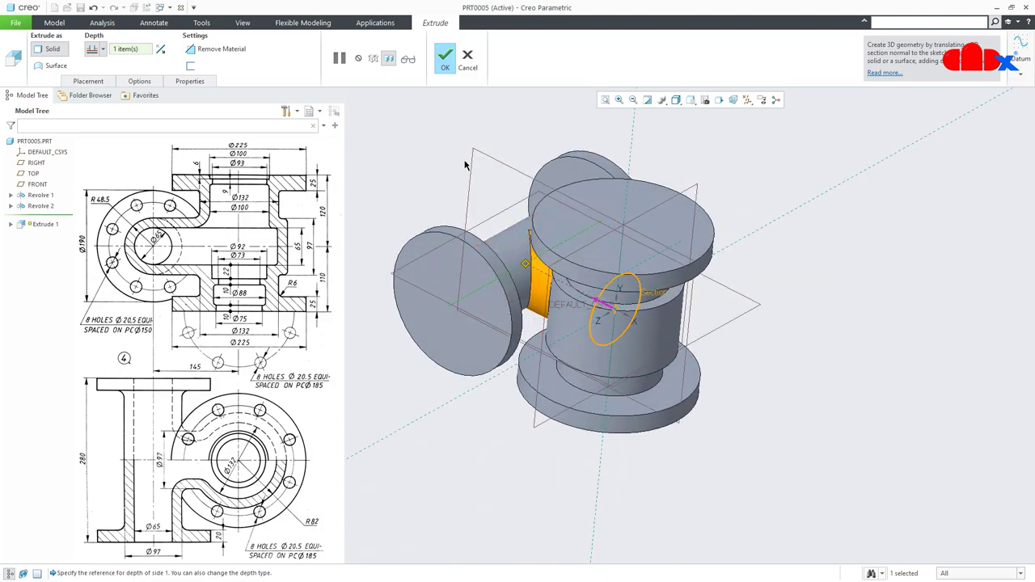
pyautogui.click(440, 66)
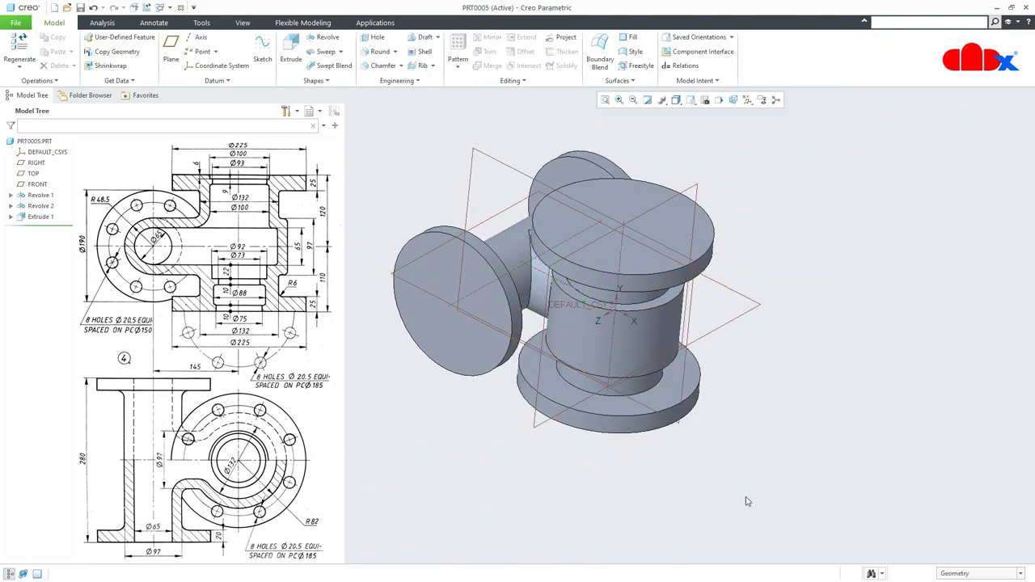
pyautogui.hotkey('ctrl', 'd')
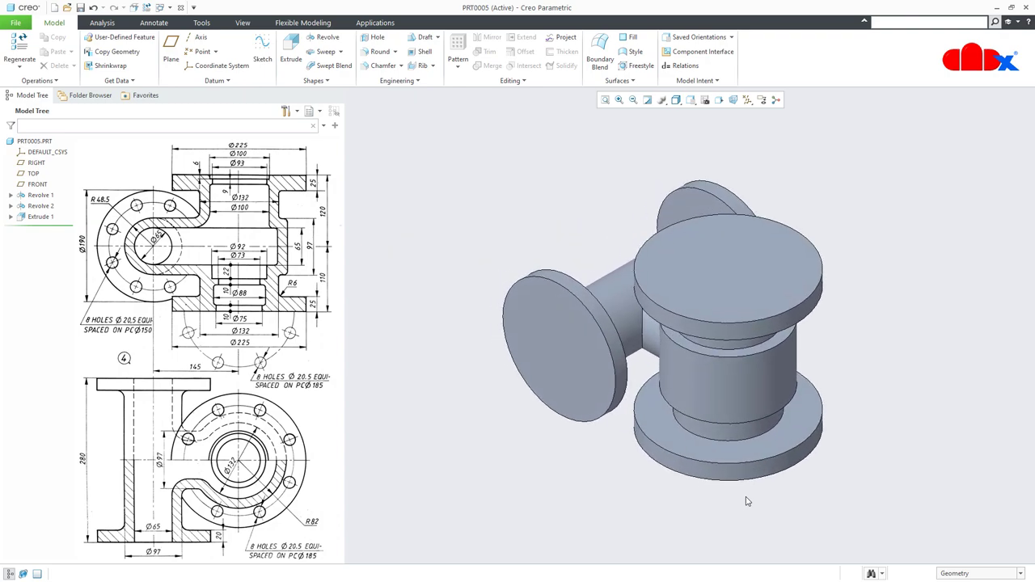
# Create cross-section A through the FRONT plane.
pyautogui.click(244, 24)
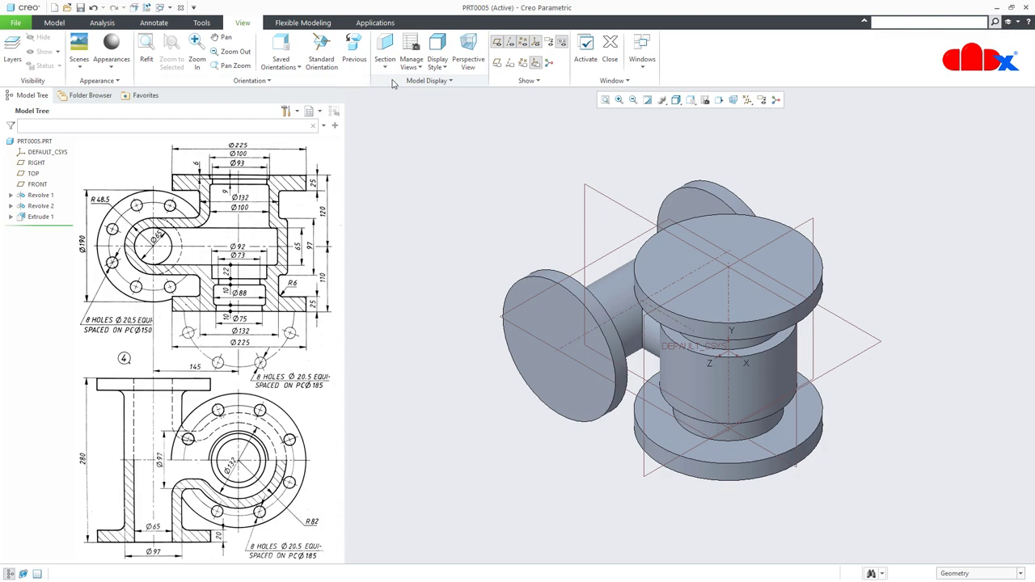
pyautogui.click(387, 50)
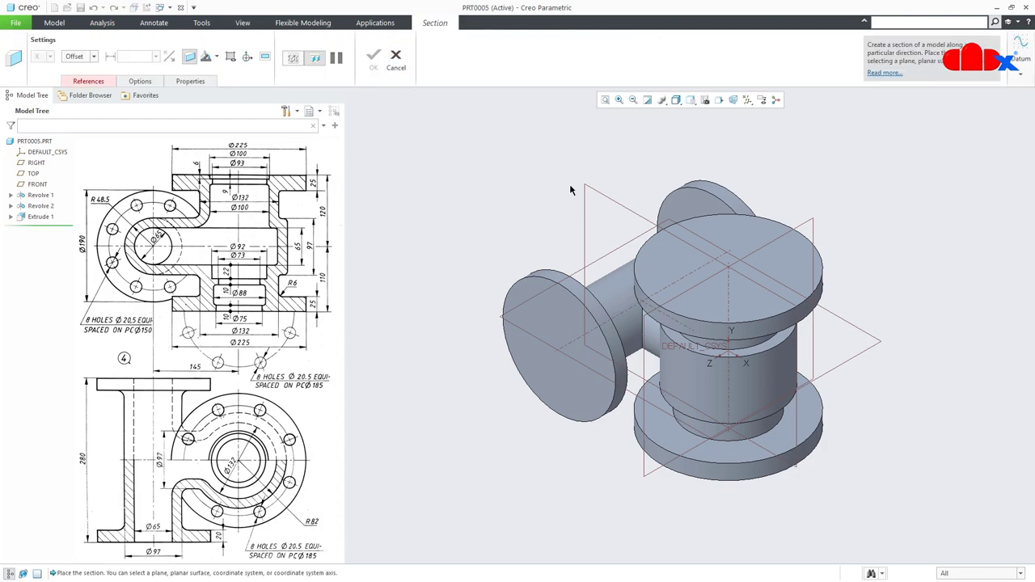
pyautogui.click(594, 195)
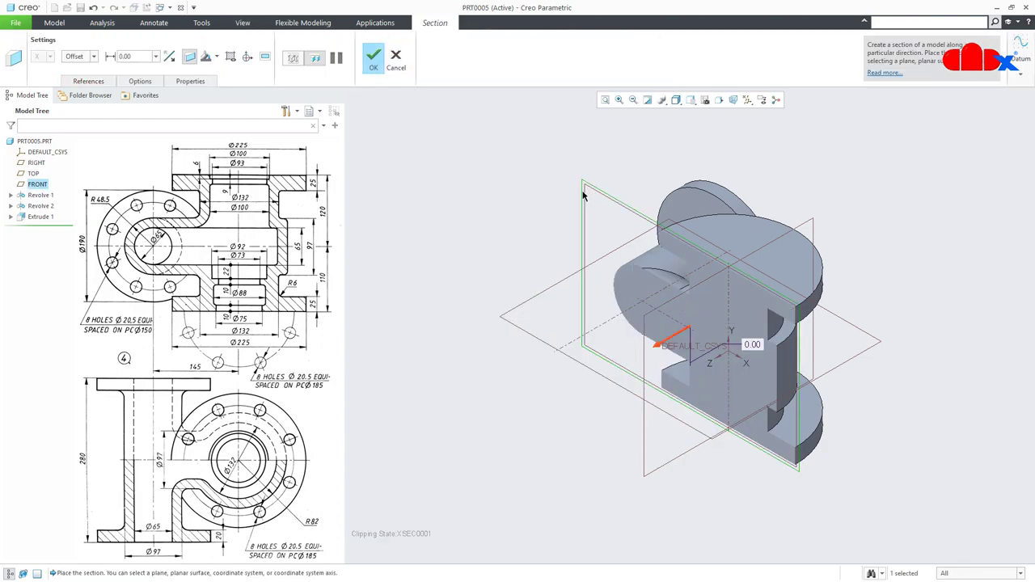
pyautogui.click(190, 81)
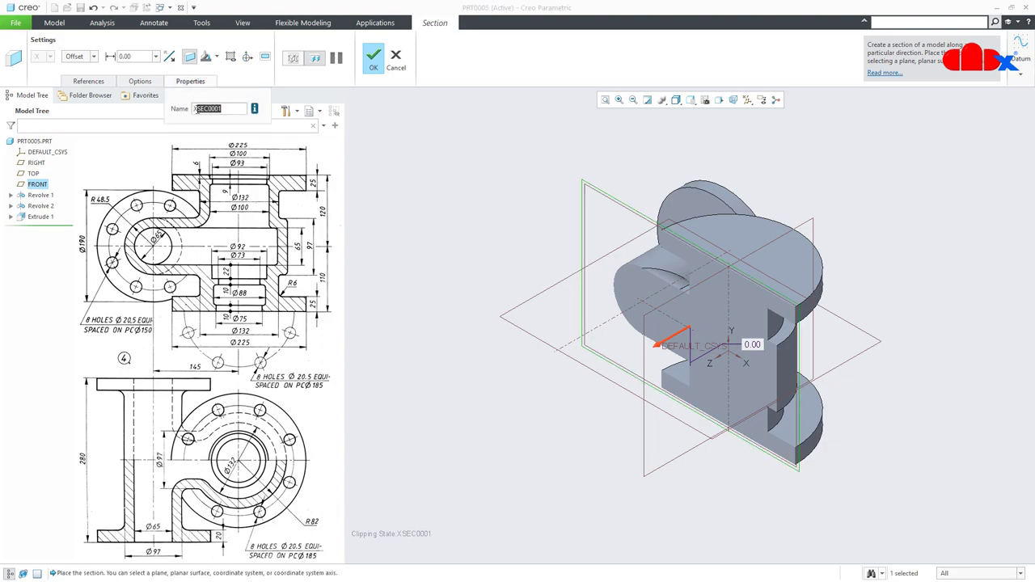
pyautogui.write('a')
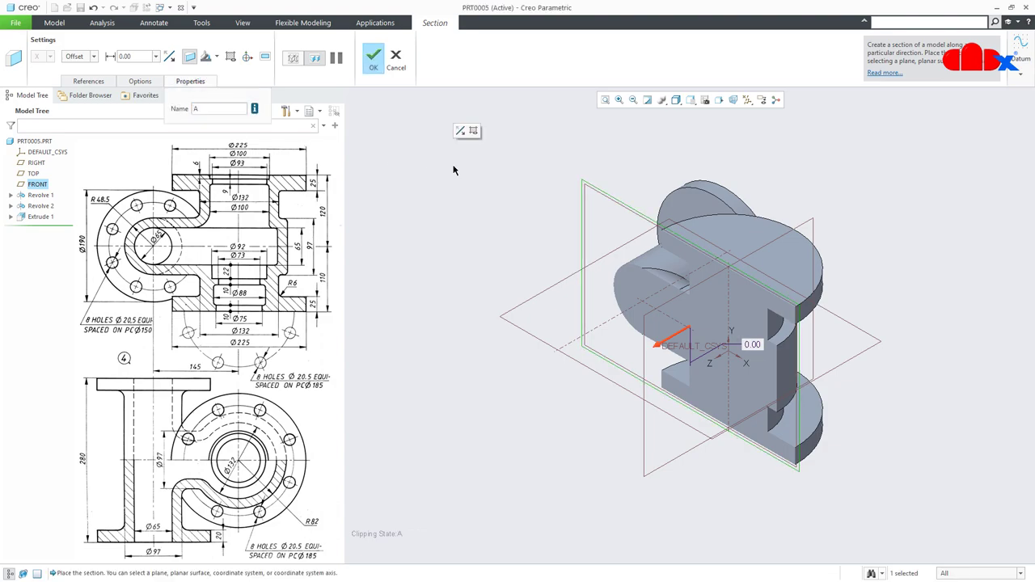
pyautogui.click(373, 57)
pyautogui.click(464, 218)
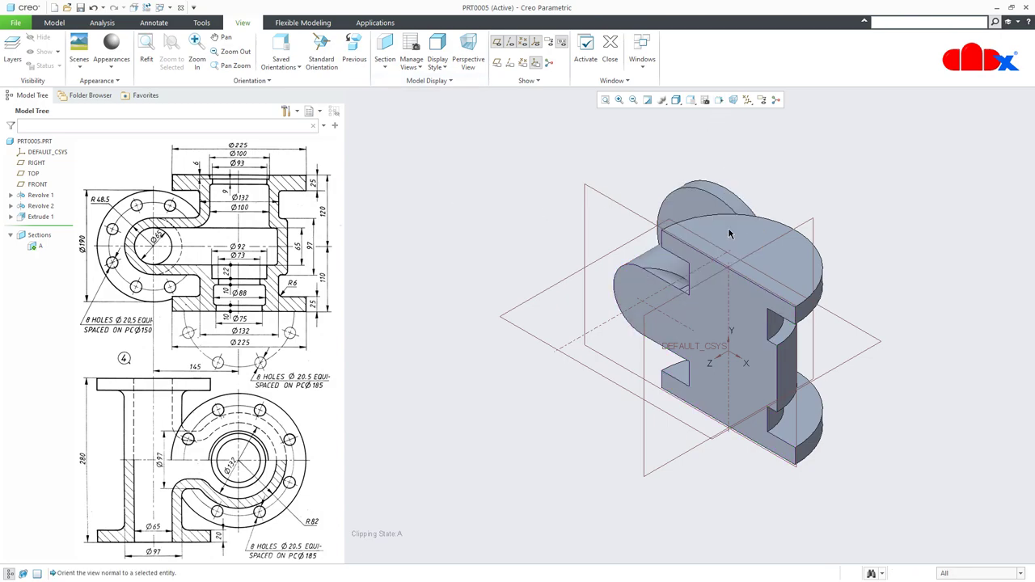
pyautogui.click(748, 303)
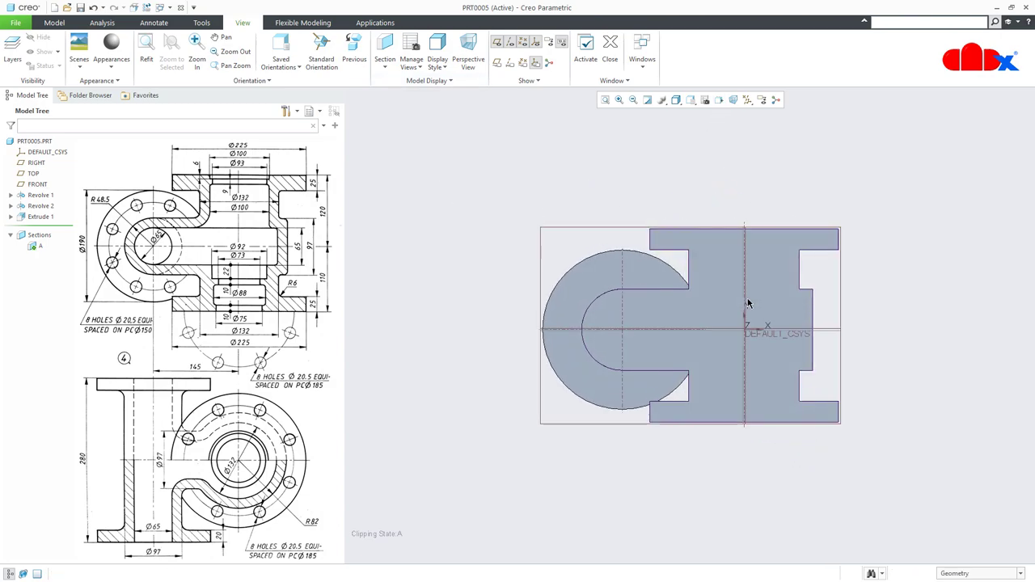
# Hide all datum planes, axes and csys, restore the default orientation, and show the model uncut.
pyautogui.click(747, 100)
pyautogui.click(748, 113)
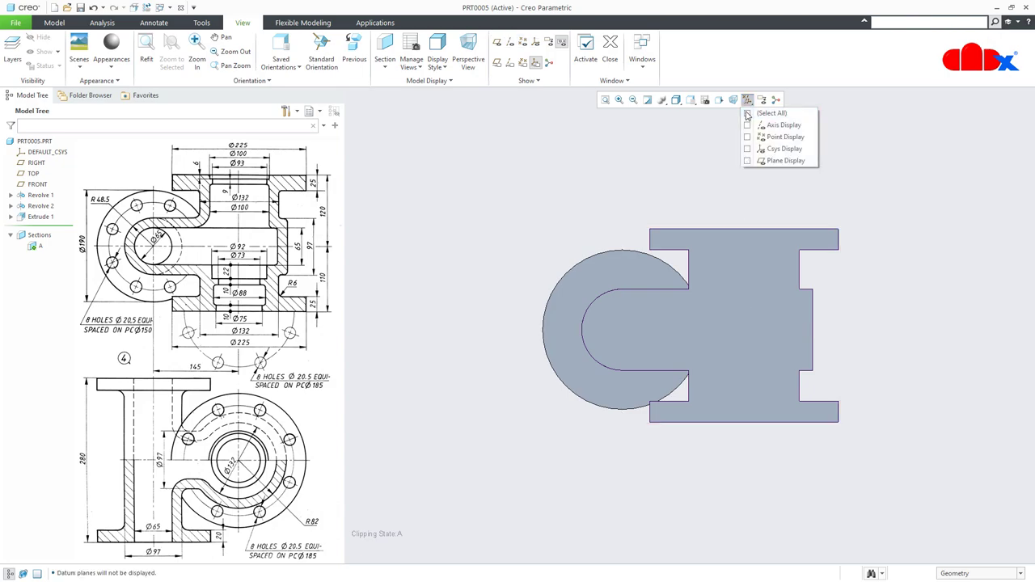
pyautogui.click(864, 397)
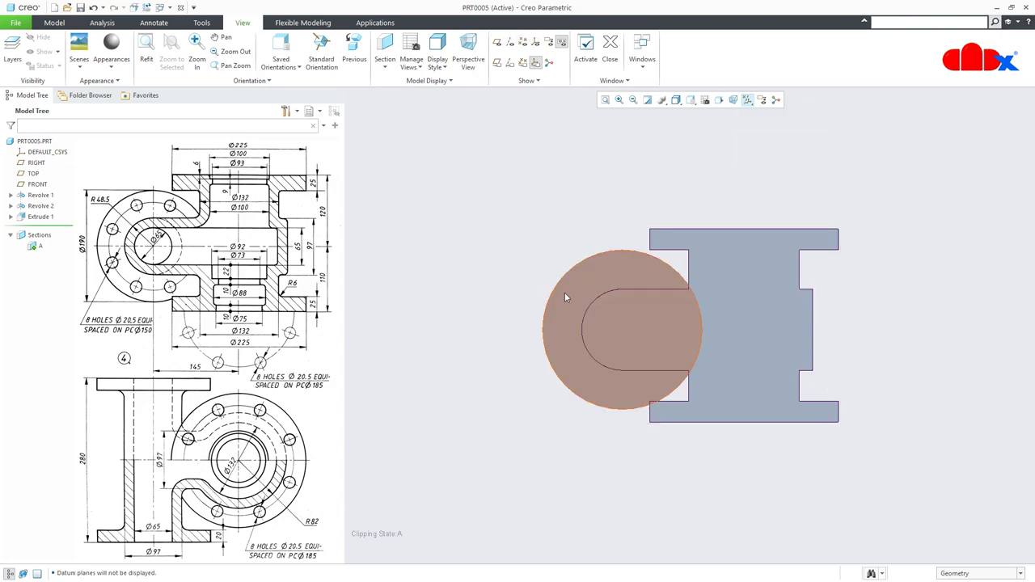
pyautogui.click(53, 22)
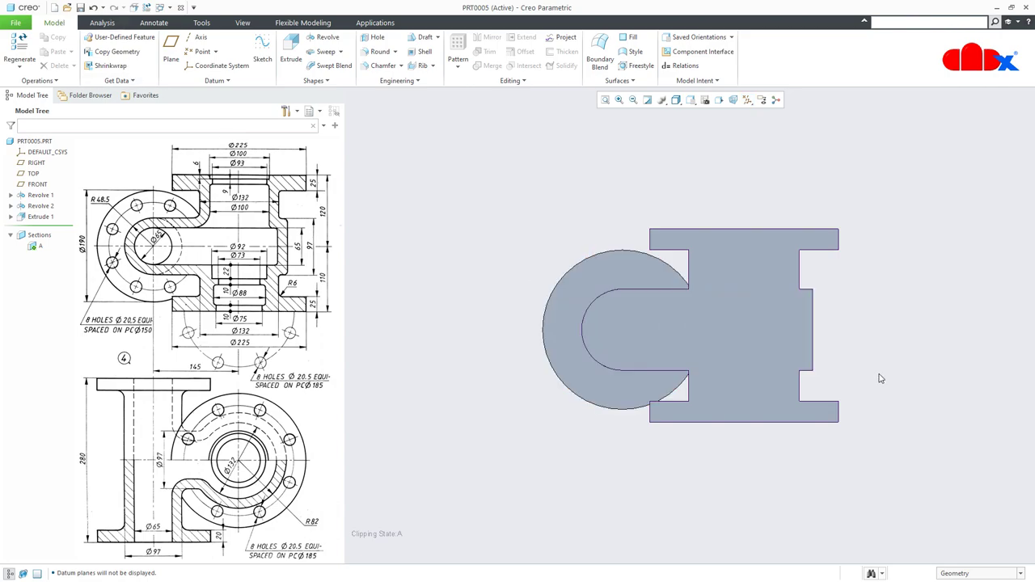
pyautogui.hotkey('ctrl', 'd')
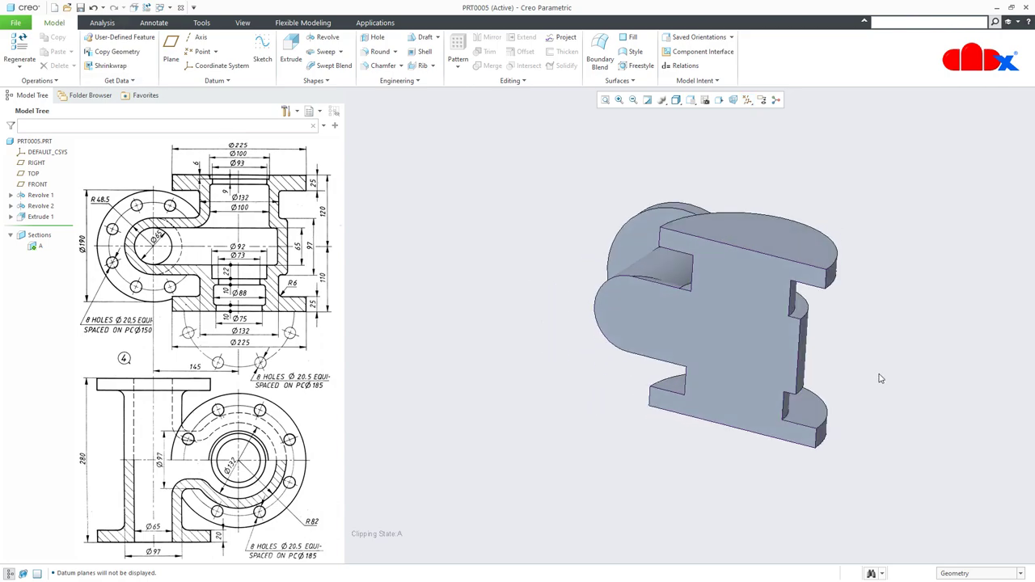
pyautogui.click(36, 245)
pyautogui.click(467, 439)
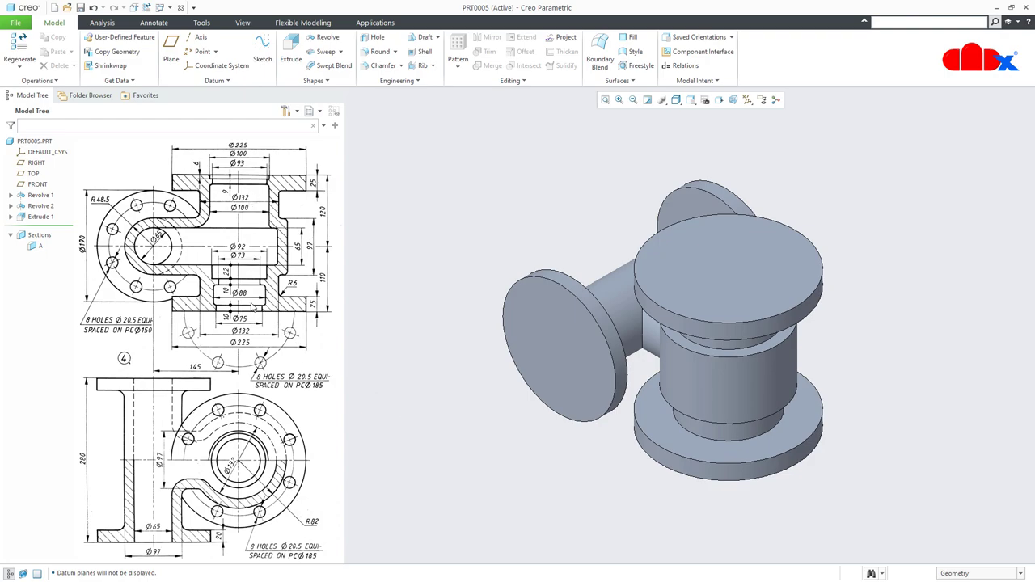
# Start a revolve on FRONT with a vertical centerline and the top and bottom flange faces as references.
pyautogui.click(326, 37)
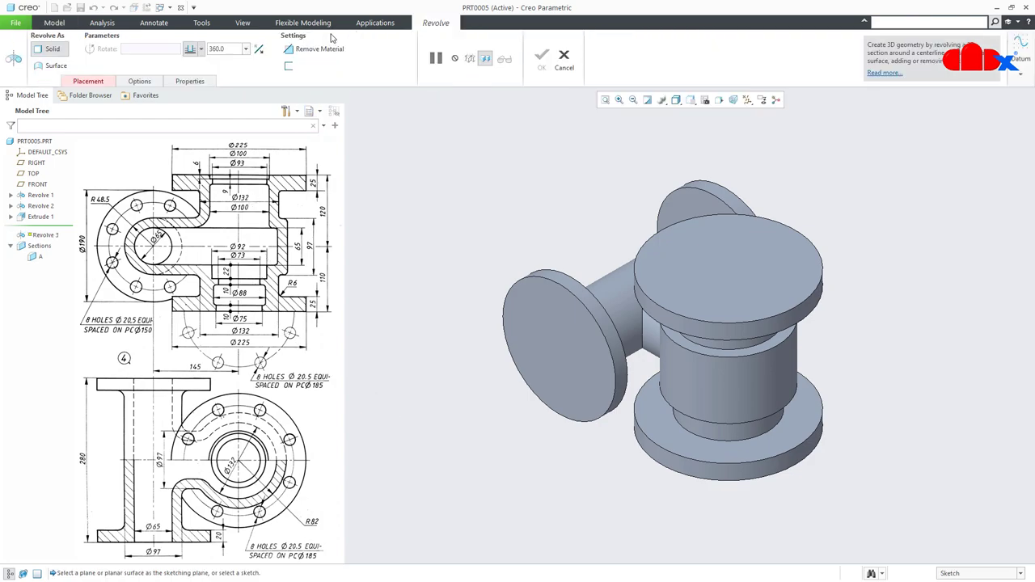
pyautogui.click(36, 184)
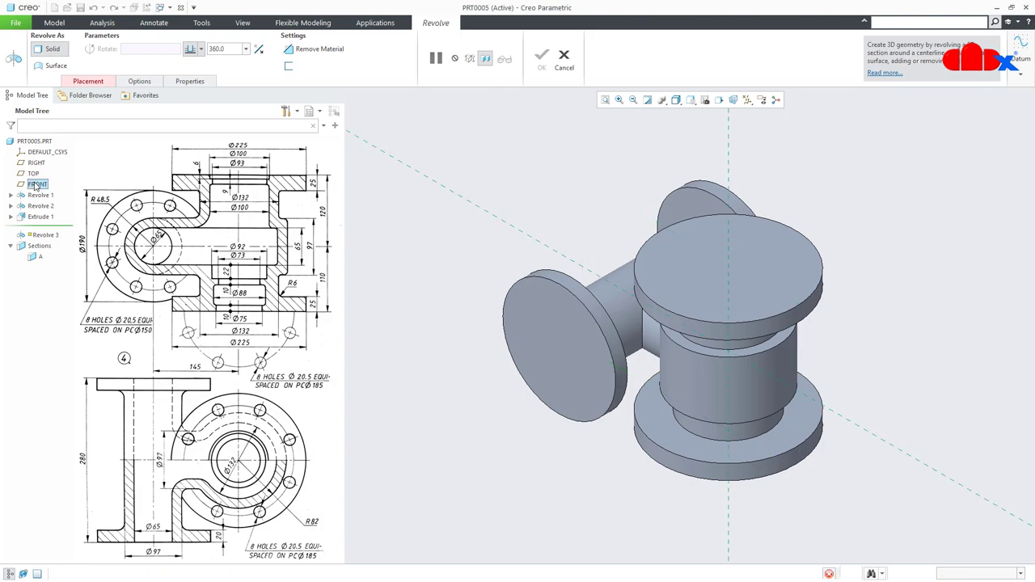
pyautogui.click(719, 99)
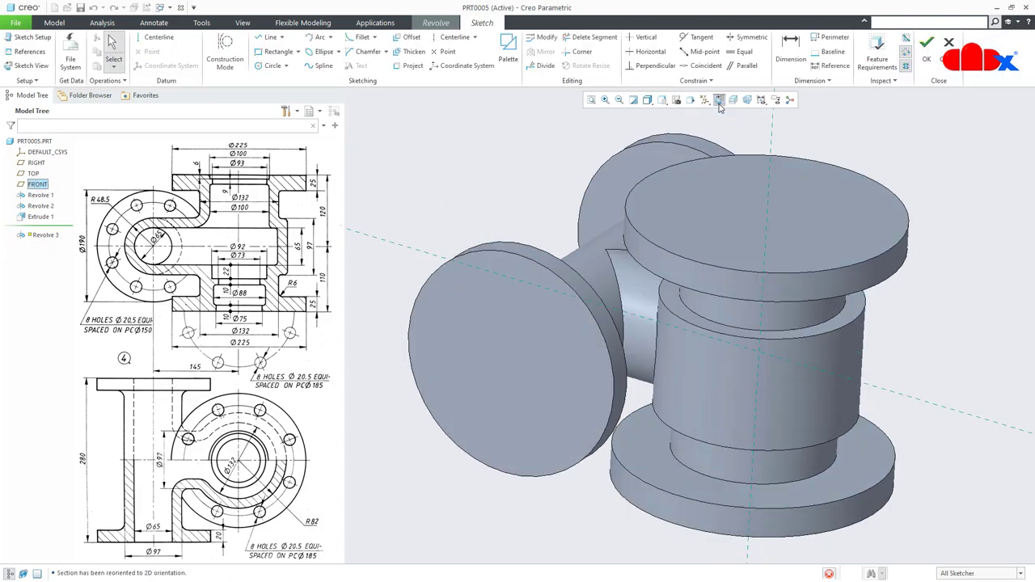
pyautogui.click(159, 38)
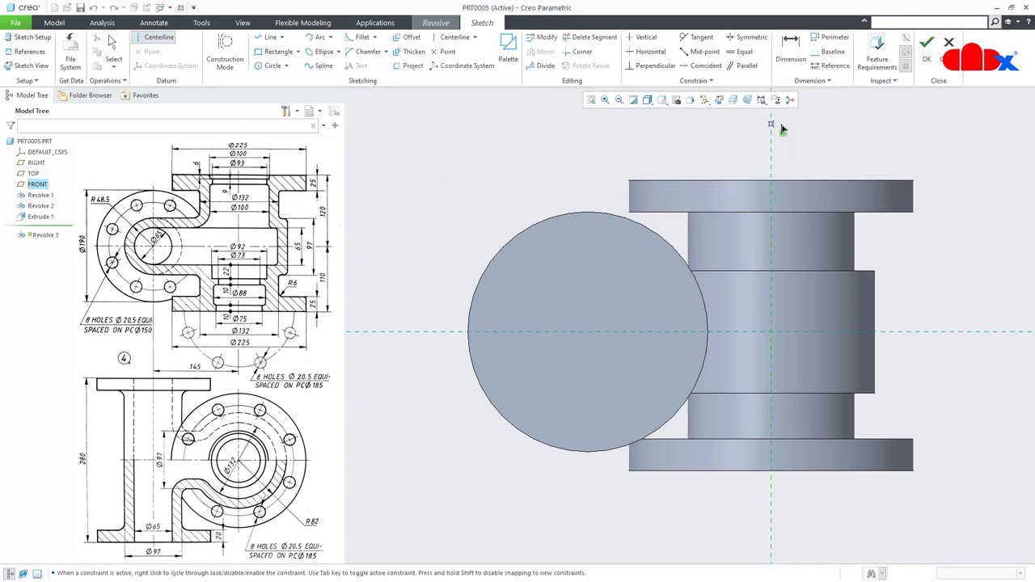
pyautogui.click(774, 167)
pyautogui.middleClick(837, 161)
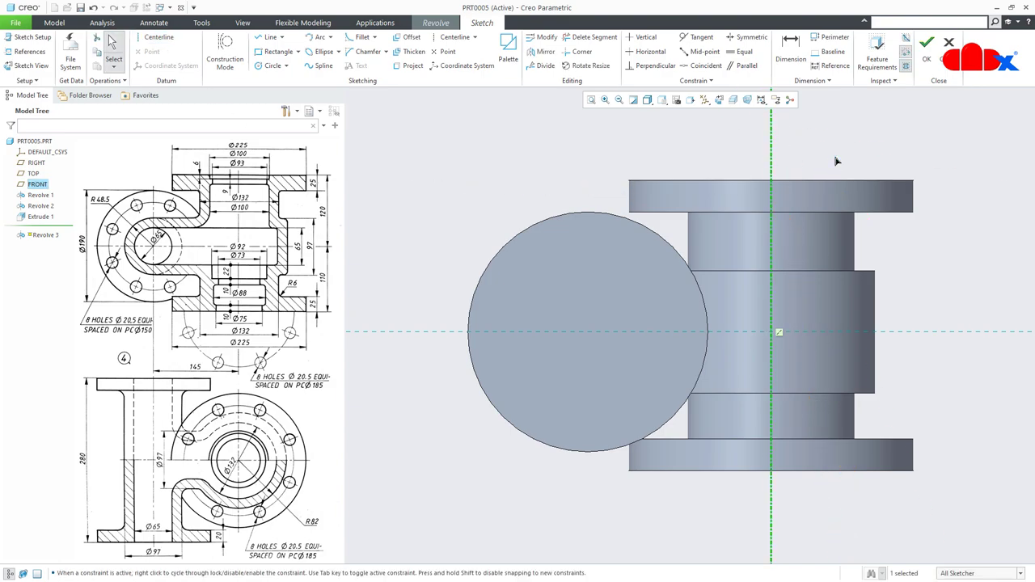
pyautogui.click(30, 51)
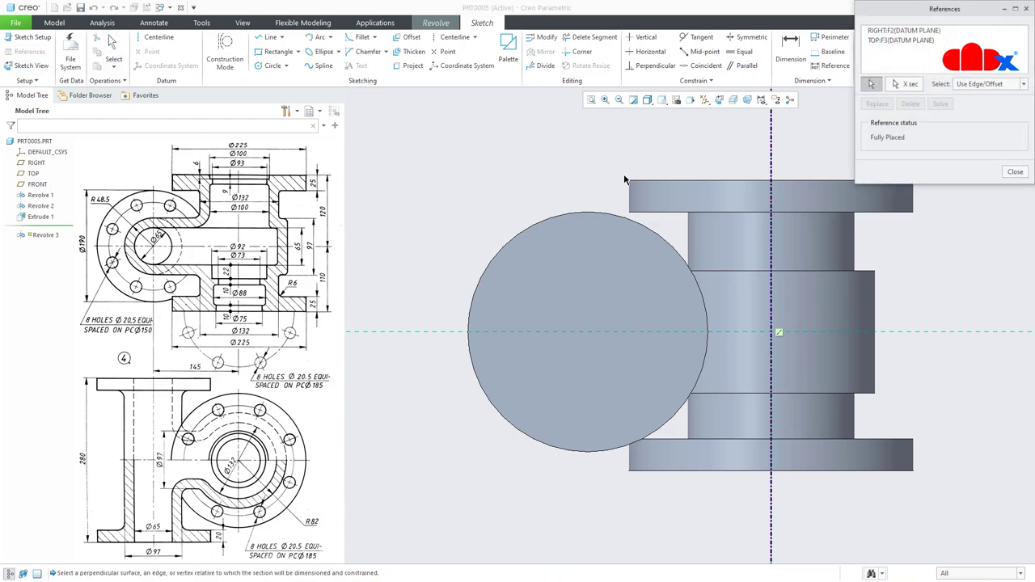
pyautogui.click(681, 181)
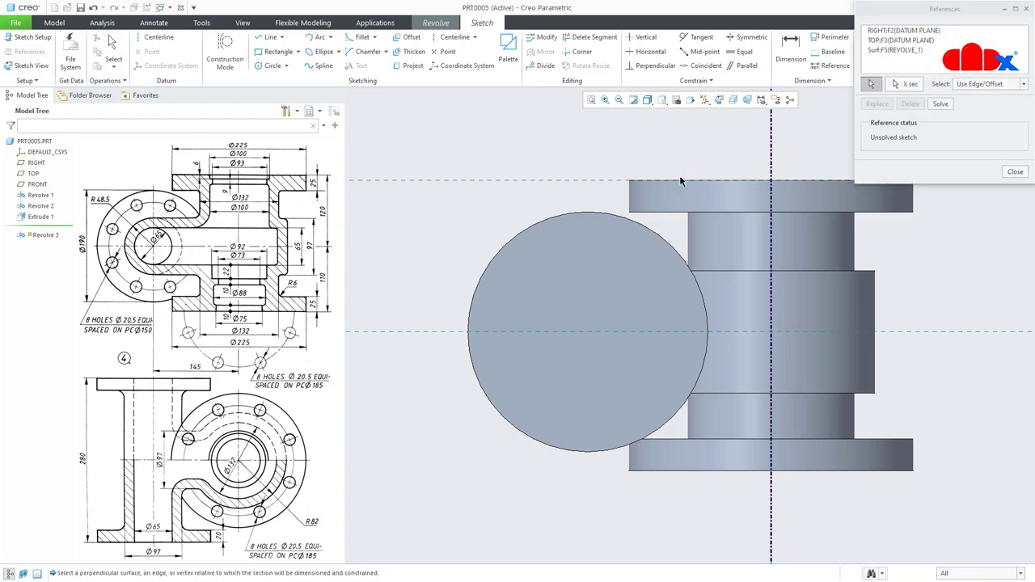
pyautogui.click(812, 471)
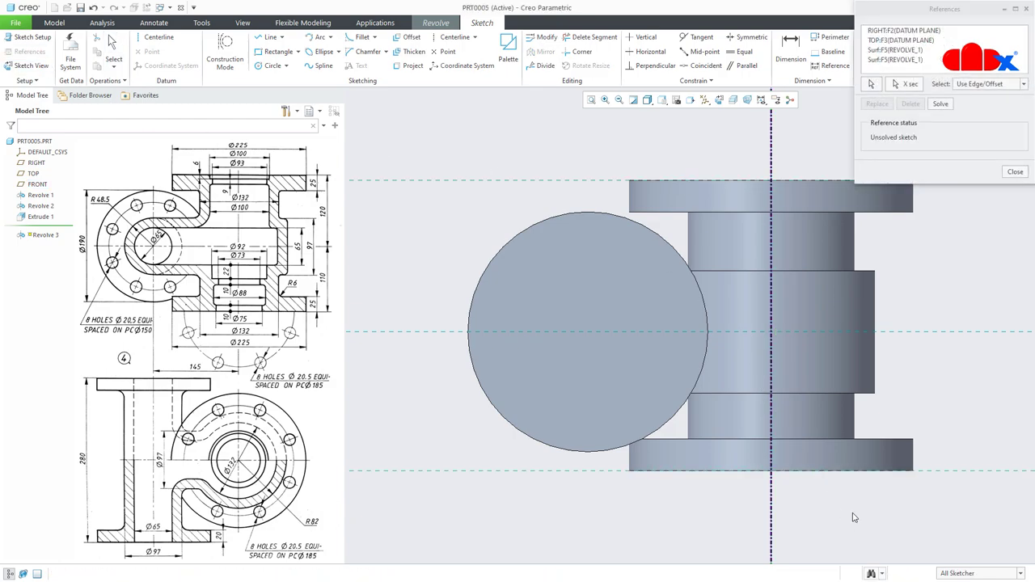
pyautogui.middleClick(853, 518)
# Add a horizontal centerline through the middle and clip away the model in front of the sketch plane.
pyautogui.rightClick(853, 518)
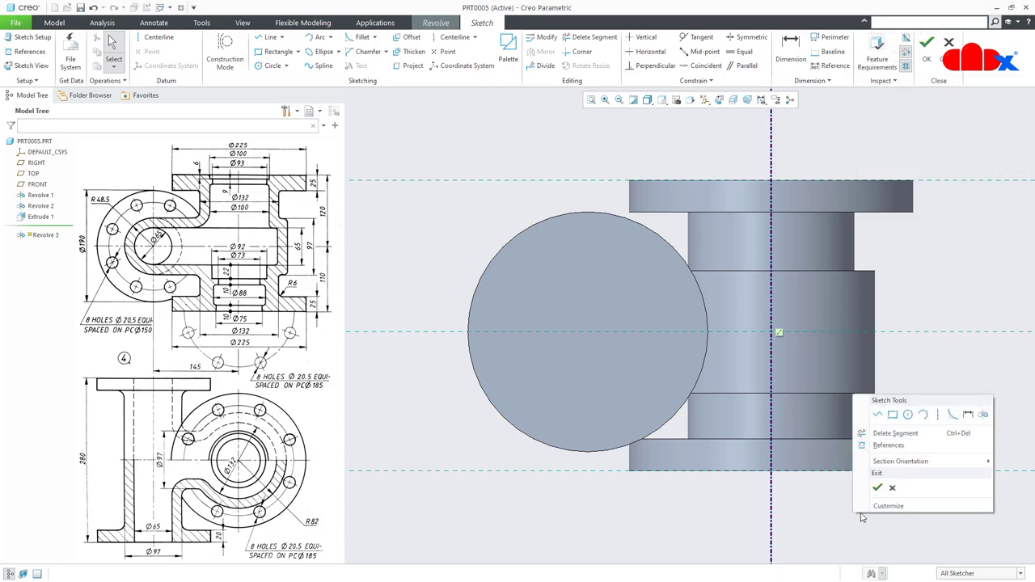
pyautogui.click(940, 425)
pyautogui.click(979, 337)
pyautogui.click(930, 332)
pyautogui.middleClick(946, 366)
pyautogui.click(948, 373)
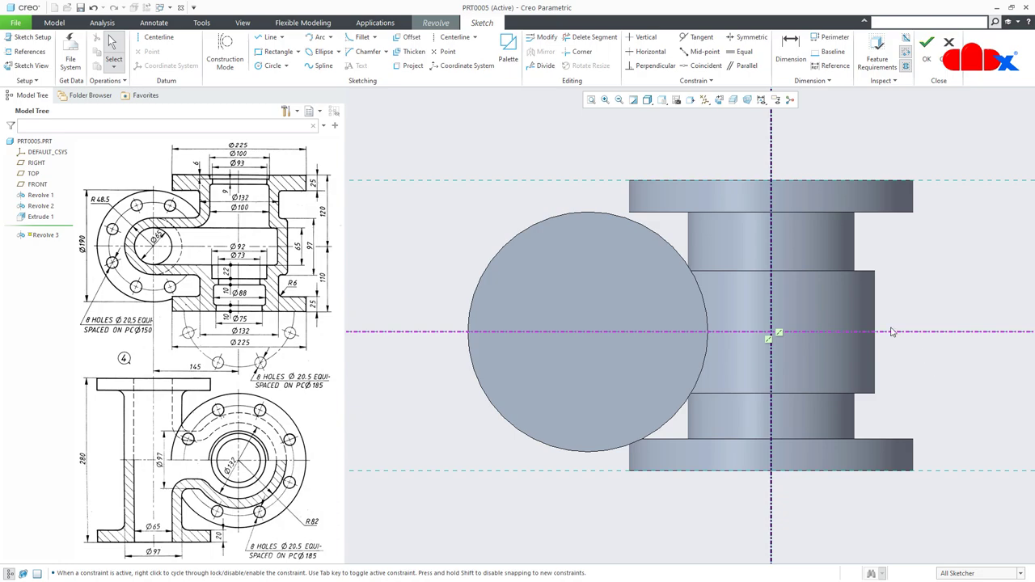
pyautogui.click(733, 100)
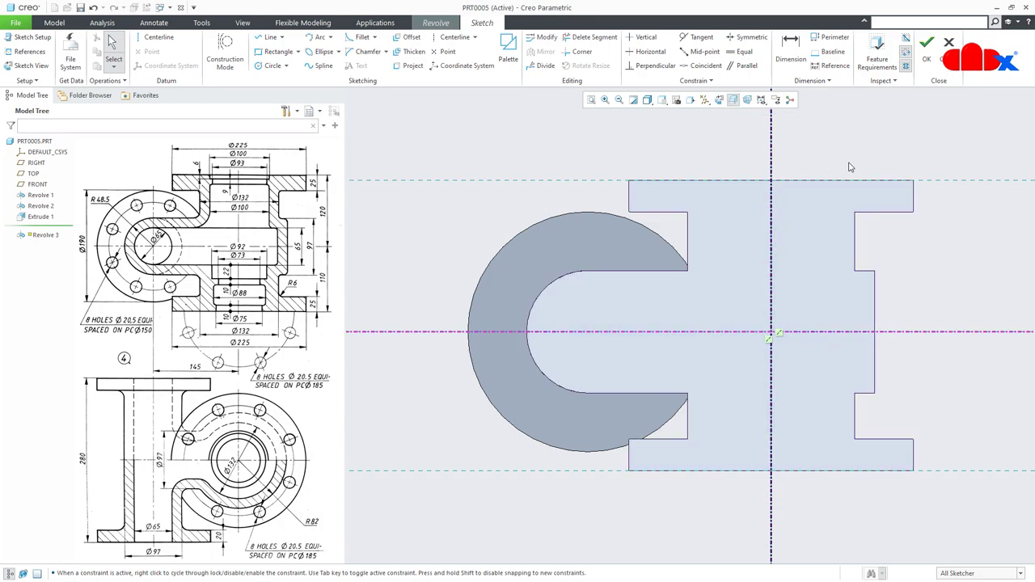
pyautogui.scroll(2, 828, 227)
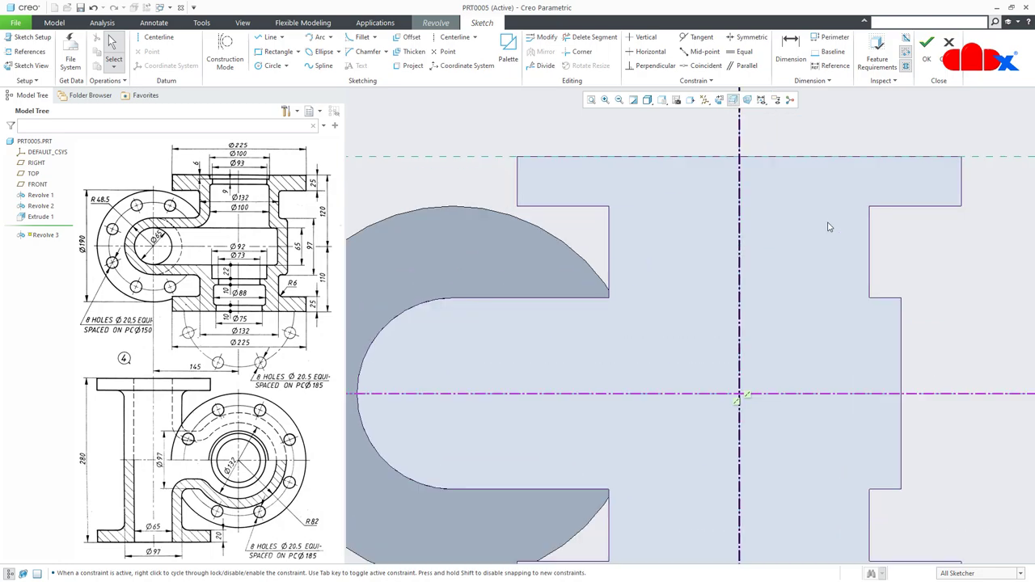
pyautogui.rightClick(828, 227)
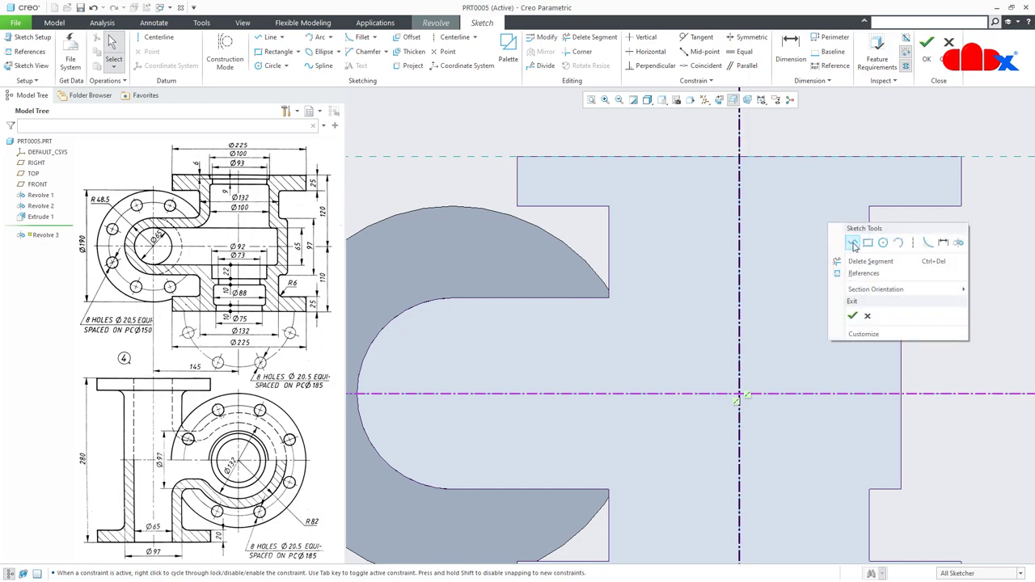
pyautogui.click(850, 244)
# Draw the upper bore steps starting from the centerline at the top face.
pyautogui.click(739, 157)
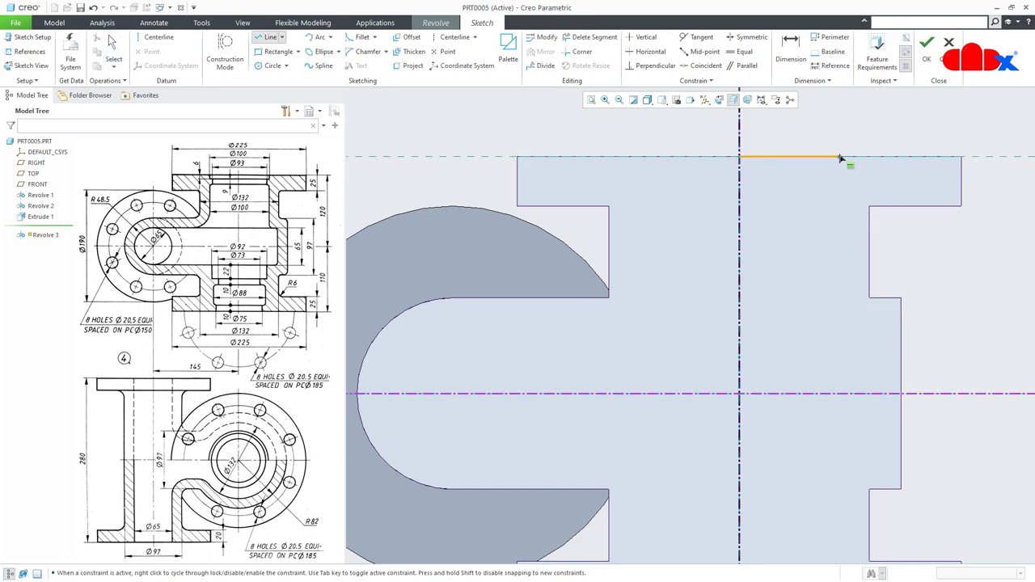
pyautogui.click(827, 157)
pyautogui.click(828, 178)
pyautogui.click(807, 178)
pyautogui.click(806, 195)
pyautogui.click(827, 195)
pyautogui.middleClick(837, 332)
# Continue the bore profile down through the wide step to the lower notch.
pyautogui.click(827, 328)
pyautogui.click(864, 327)
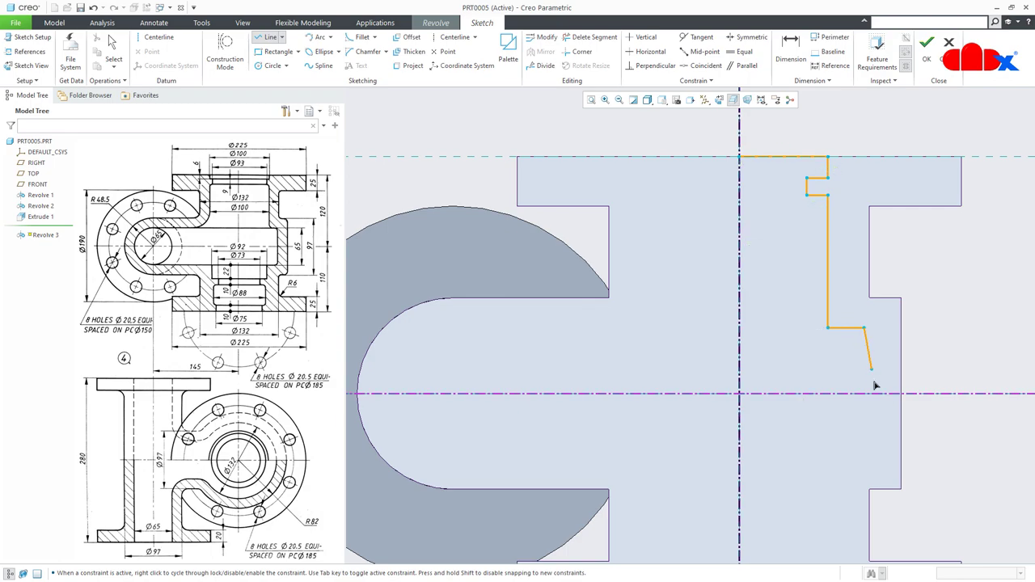
pyautogui.click(864, 461)
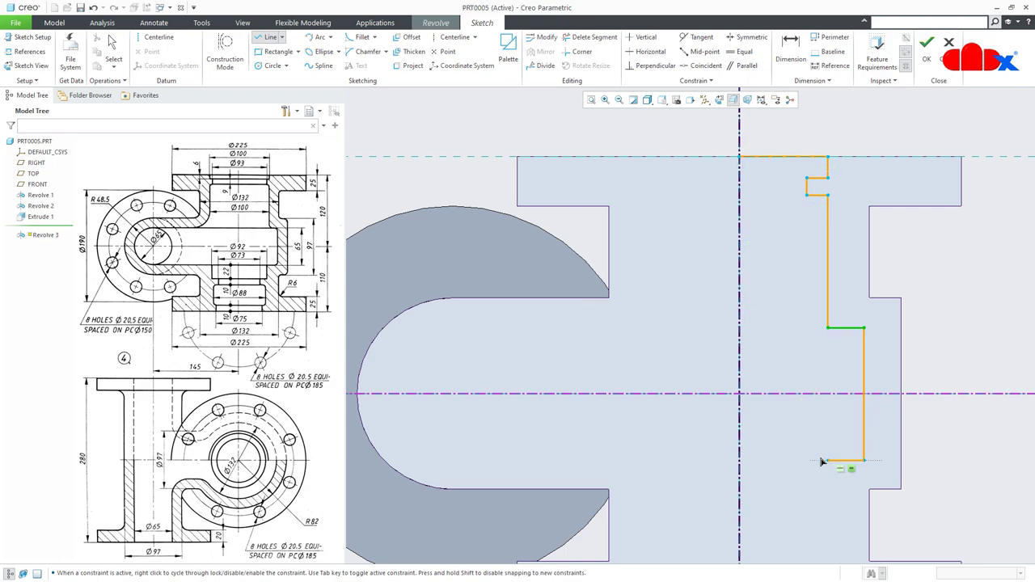
pyautogui.scroll(2, 823, 461)
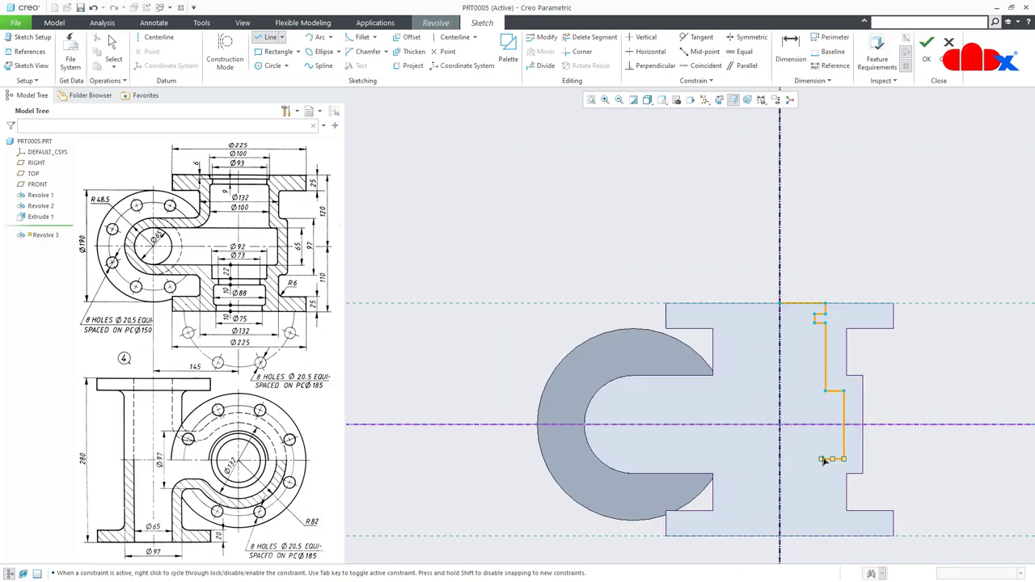
pyautogui.click(821, 461)
pyautogui.scroll(-2, 821, 460)
pyautogui.click(818, 478)
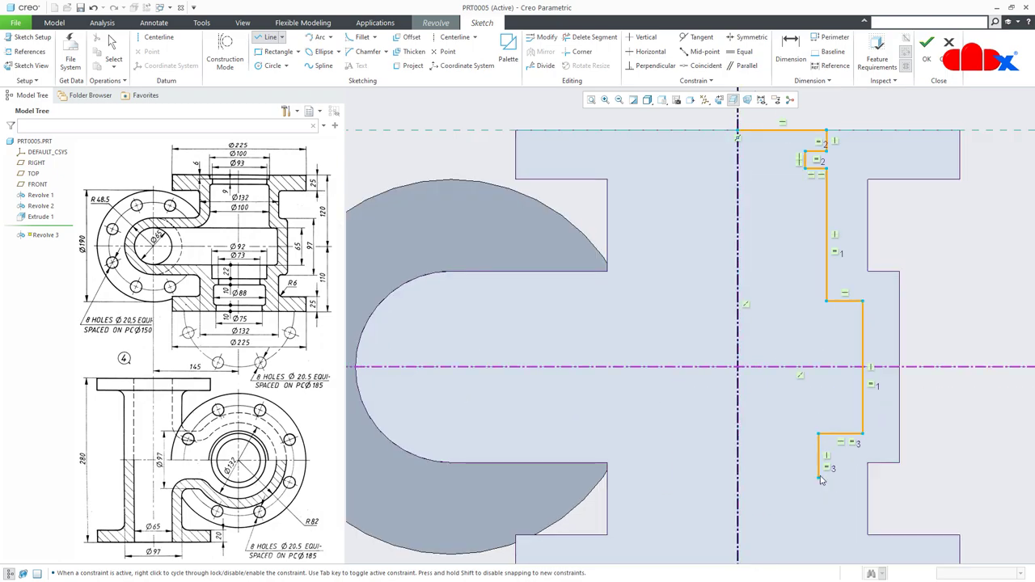
pyautogui.click(797, 478)
pyautogui.middleClick(799, 502)
# Finish the bottom notch, run the bottom edge to the axis, and close the profile up the centerline.
pyautogui.click(797, 495)
pyautogui.click(819, 495)
pyautogui.scroll(3, 818, 501)
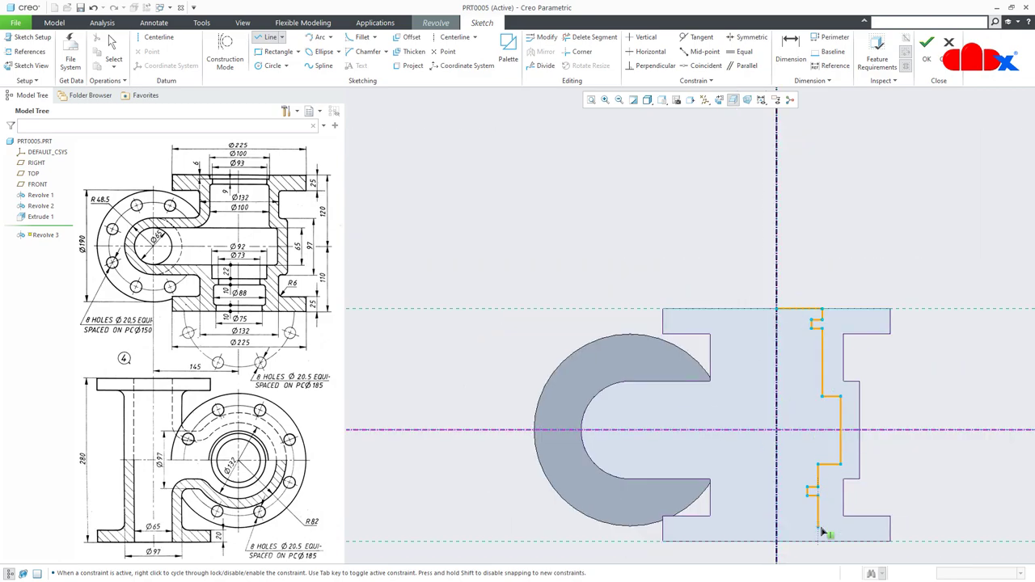
pyautogui.scroll(-2, 821, 530)
pyautogui.click(800, 528)
pyautogui.click(800, 550)
pyautogui.click(754, 550)
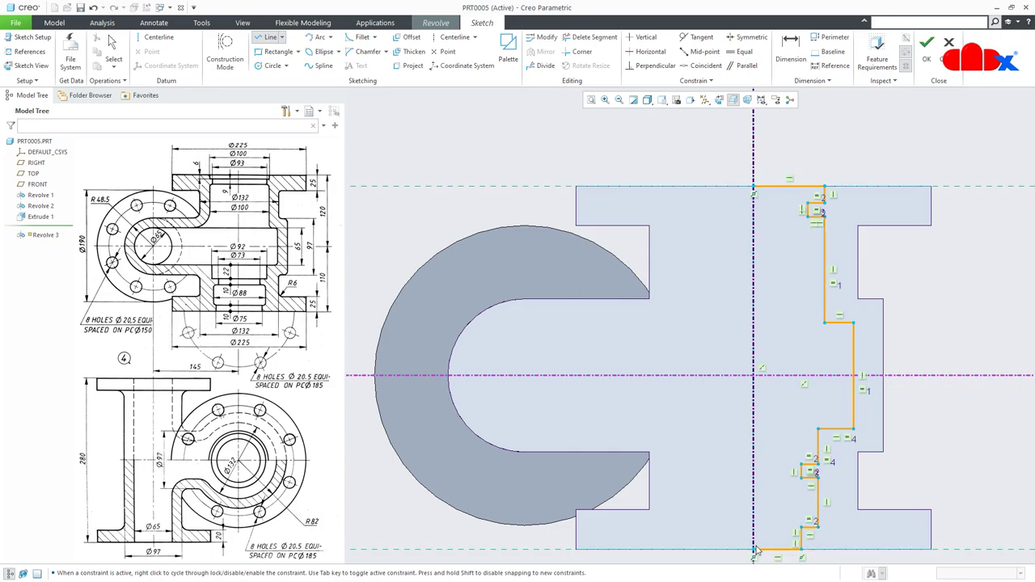
pyautogui.click(754, 187)
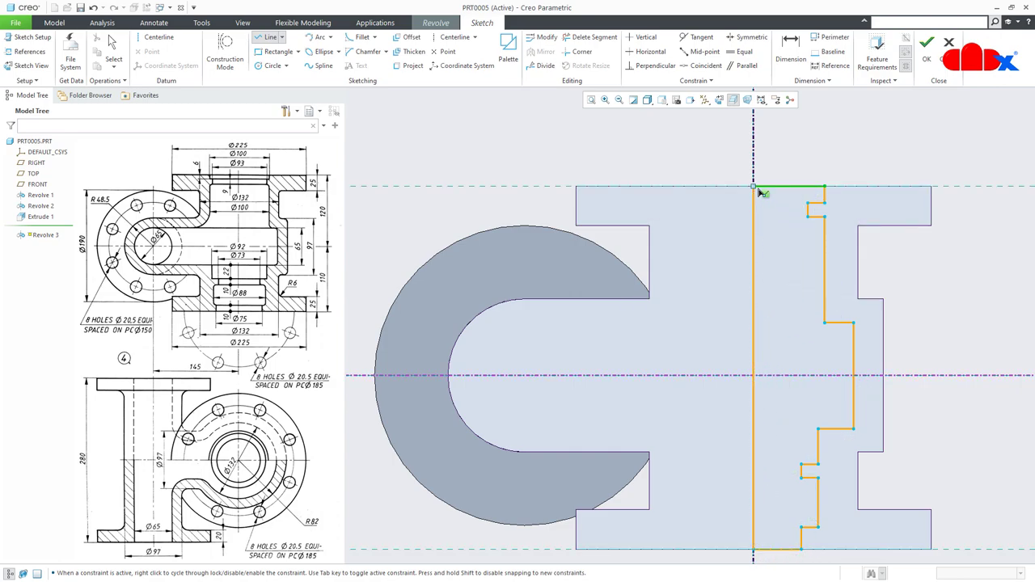
pyautogui.middleClick(809, 303)
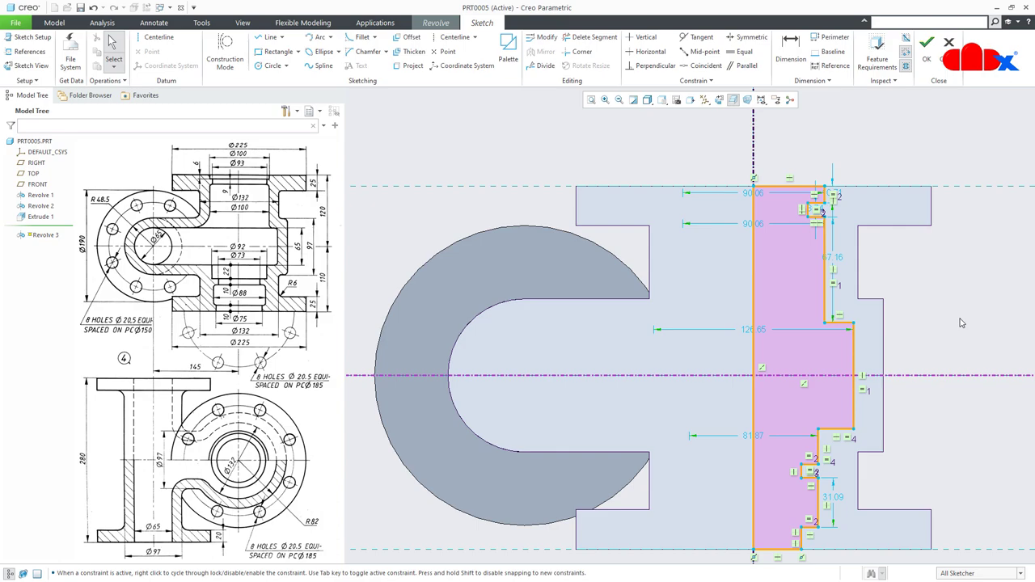
# Hide sketch dimensions, then delete the notch's horizontal constraint and the equal-length constraint labelled 2.
pyautogui.click(761, 99)
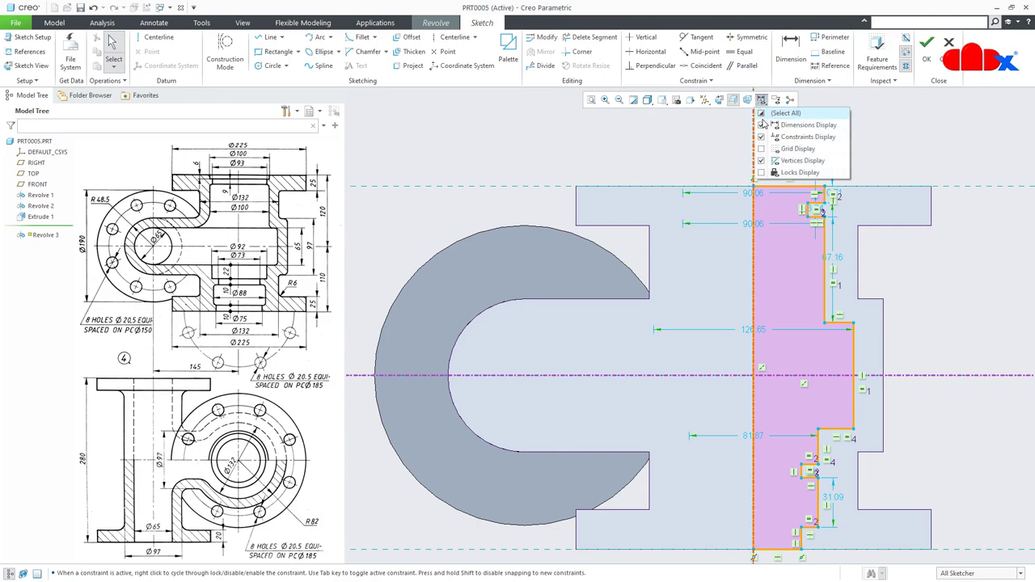
pyautogui.click(764, 126)
pyautogui.scroll(5, 806, 233)
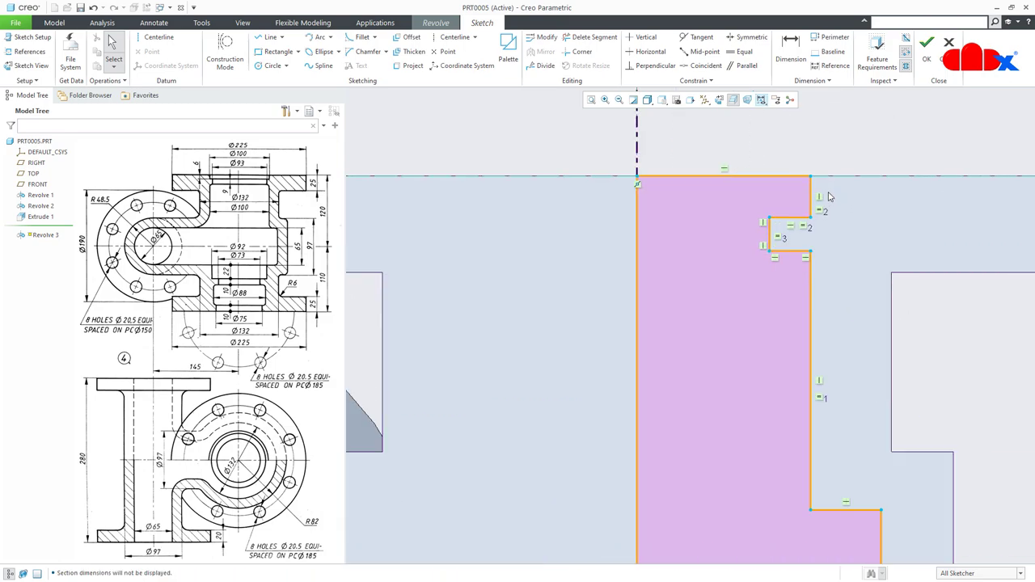
pyautogui.click(748, 250)
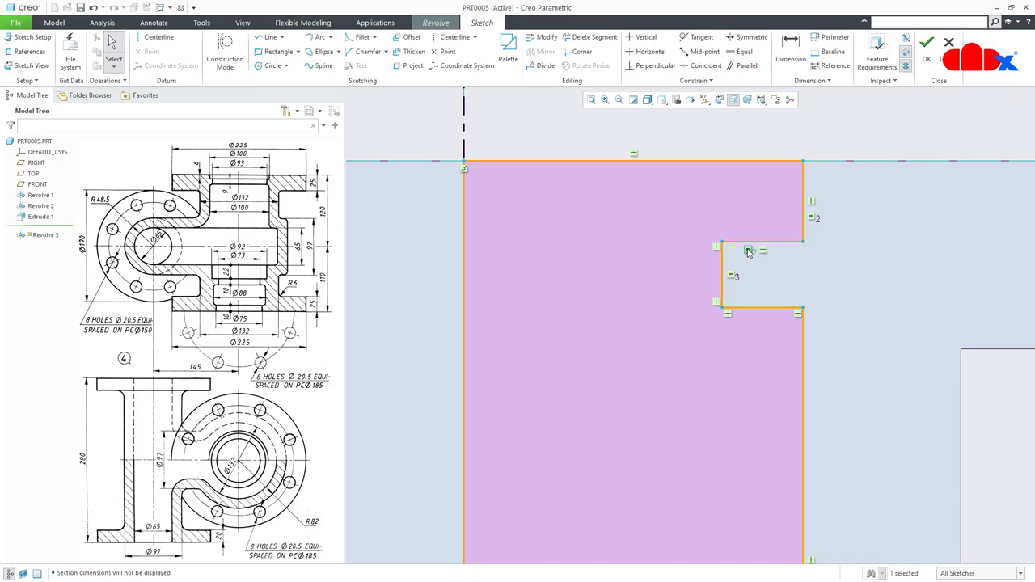
pyautogui.press('Delete')
pyautogui.click(731, 277)
pyautogui.press('Delete')
# Delete the equal-length constraints on the vertical and lower edges, then show dimensions again.
pyautogui.scroll(6, 833, 283)
pyautogui.click(831, 350)
pyautogui.press('Delete')
pyautogui.scroll(1, 863, 490)
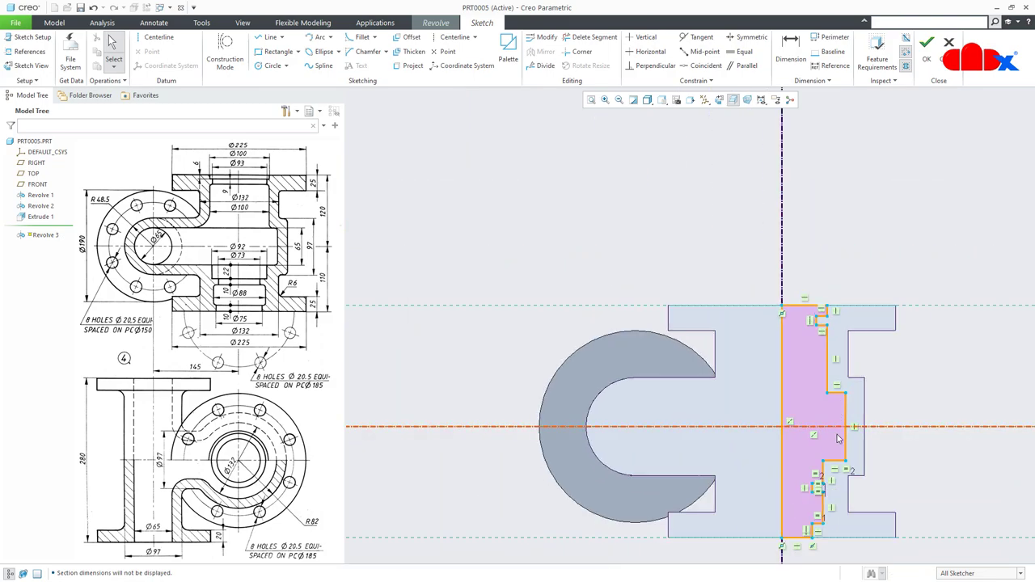
pyautogui.scroll(-5, 846, 453)
pyautogui.click(836, 428)
pyautogui.press('Delete')
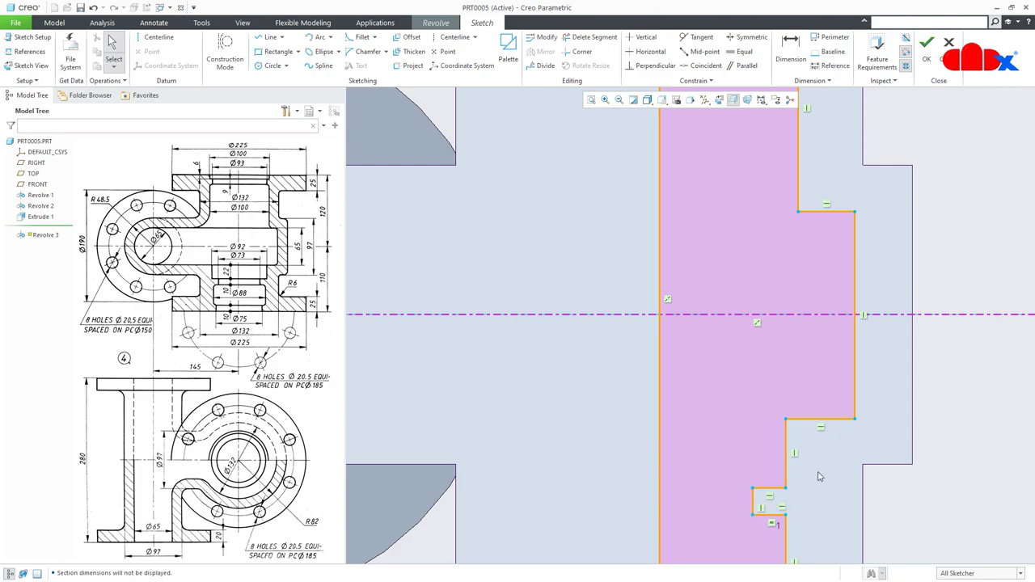
pyautogui.scroll(7, 811, 436)
pyautogui.scroll(-5, 805, 421)
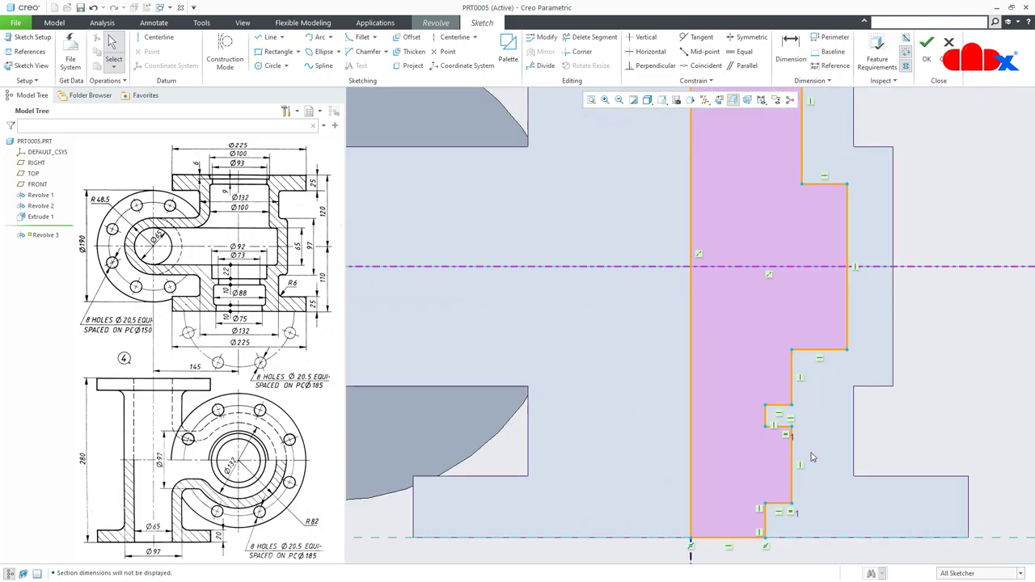
pyautogui.scroll(-3, 783, 421)
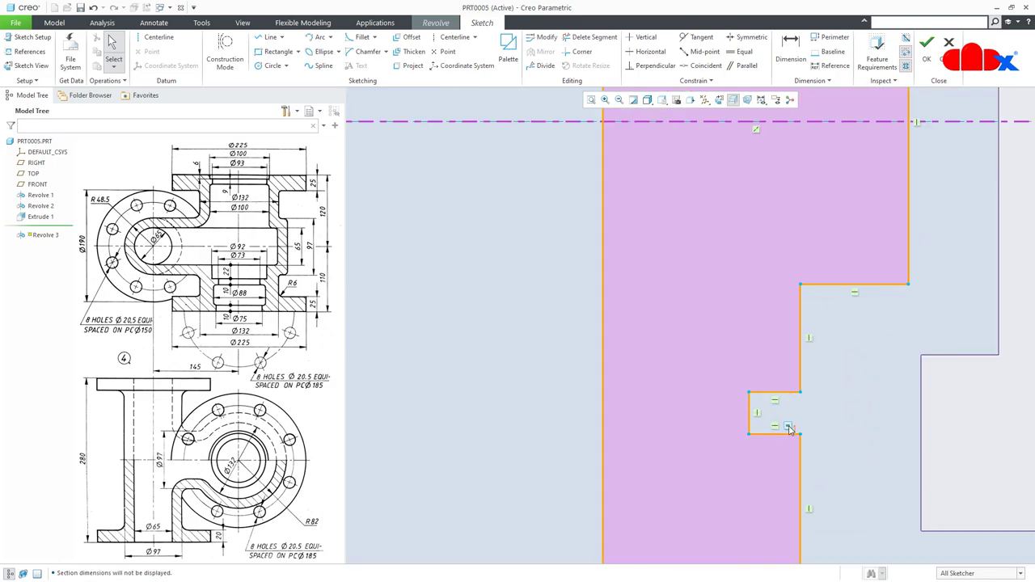
pyautogui.scroll(7, 815, 435)
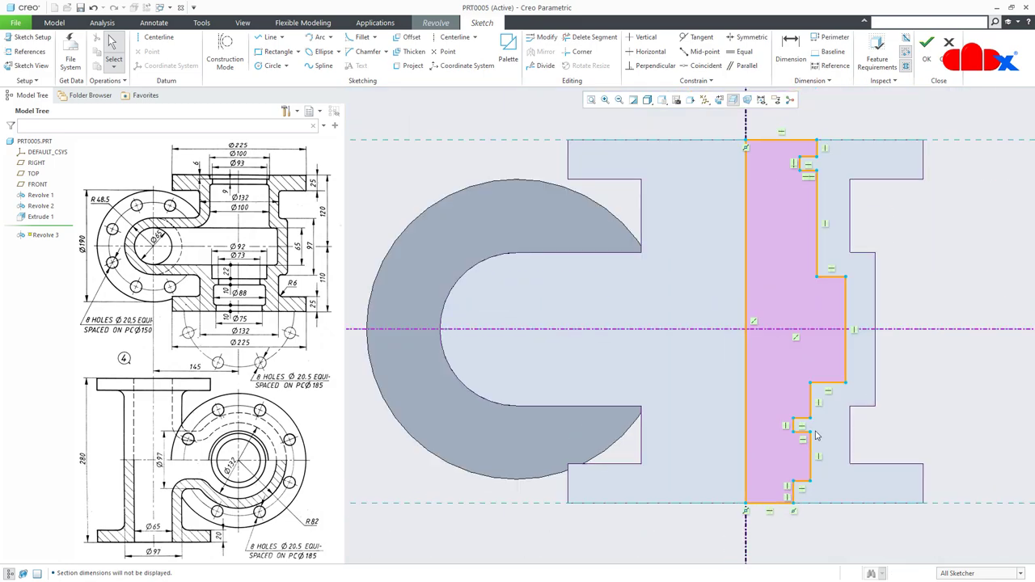
pyautogui.keyDown('shift'); pyautogui.moveTo(815, 437); pyautogui.dragTo(806, 463, button='middle'); pyautogui.keyUp('shift')
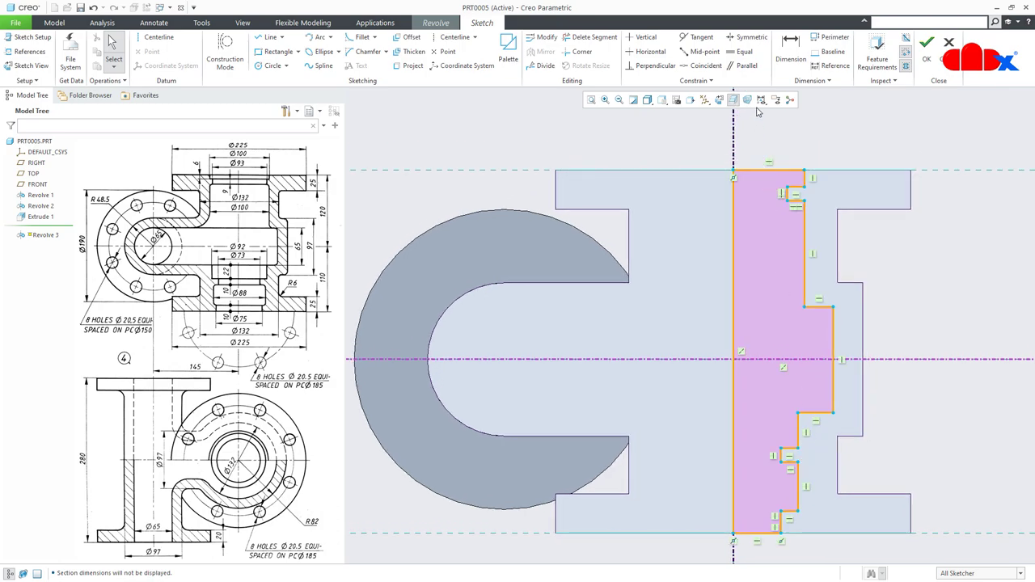
pyautogui.click(761, 99)
pyautogui.click(762, 125)
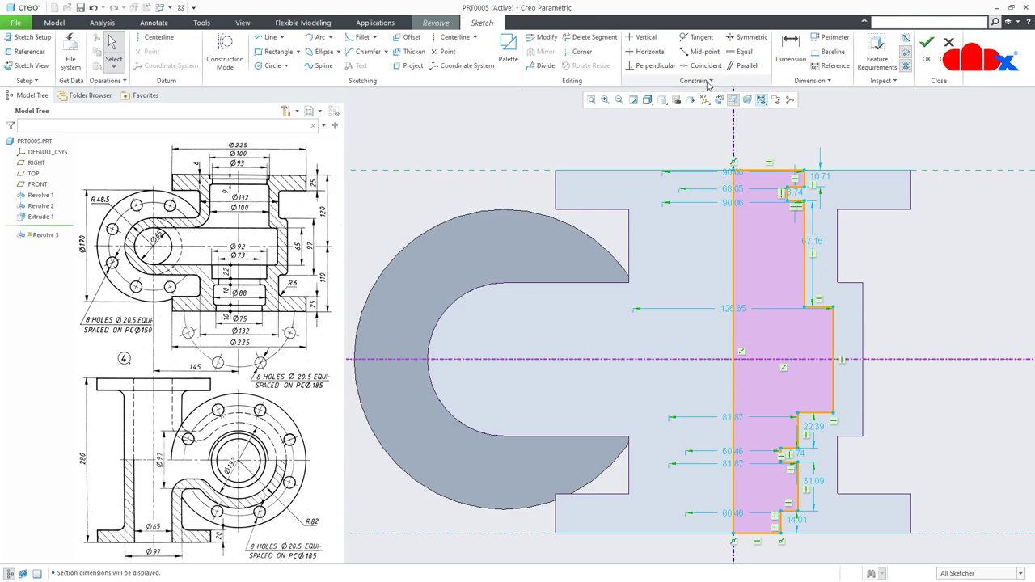
# Constrain the top step vertex vertically to the long bore wall.
pyautogui.click(646, 37)
pyautogui.scroll(4, 817, 203)
pyautogui.click(783, 209)
pyautogui.click(780, 170)
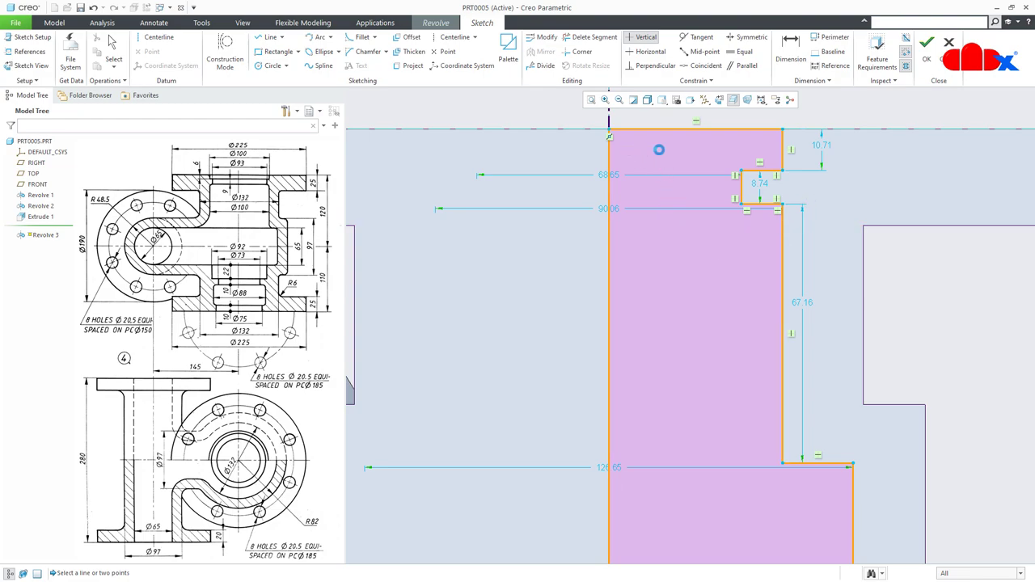
pyautogui.middleClick(814, 207)
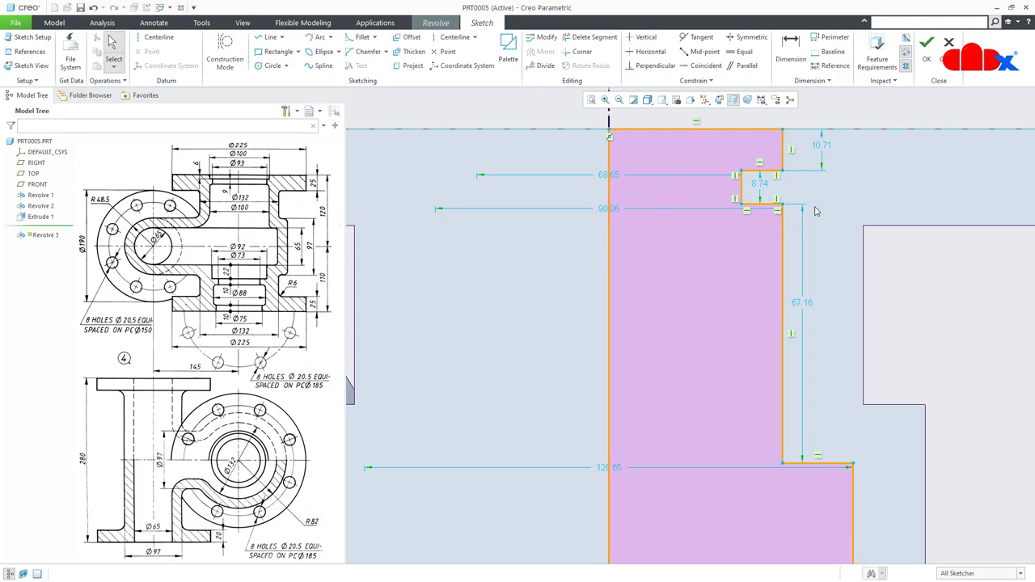
# Make the middle step's outer vertical edge symmetric about the horizontal centerline.
pyautogui.click(751, 37)
pyautogui.scroll(-4, 807, 226)
pyautogui.click(825, 380)
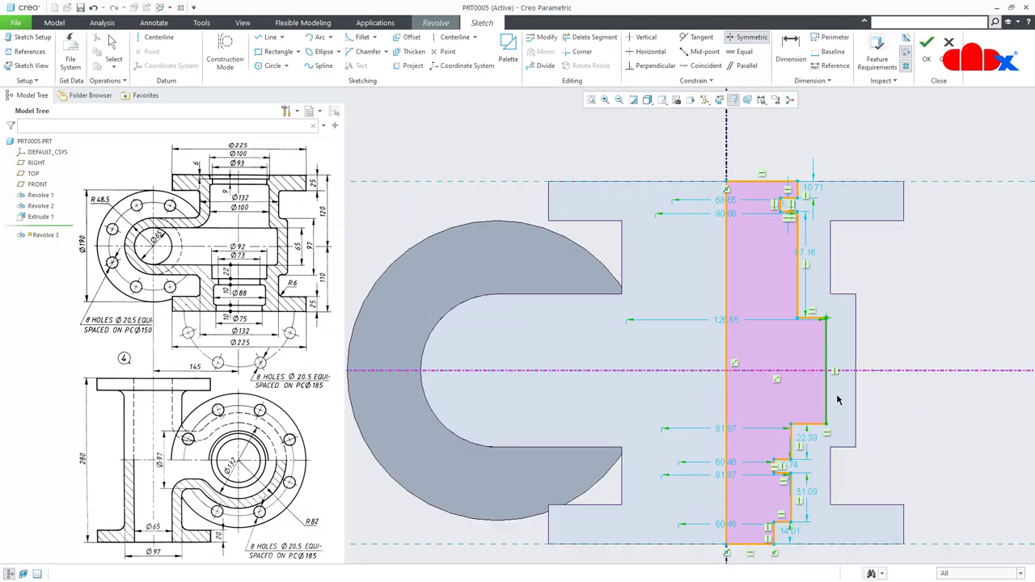
pyautogui.click(871, 372)
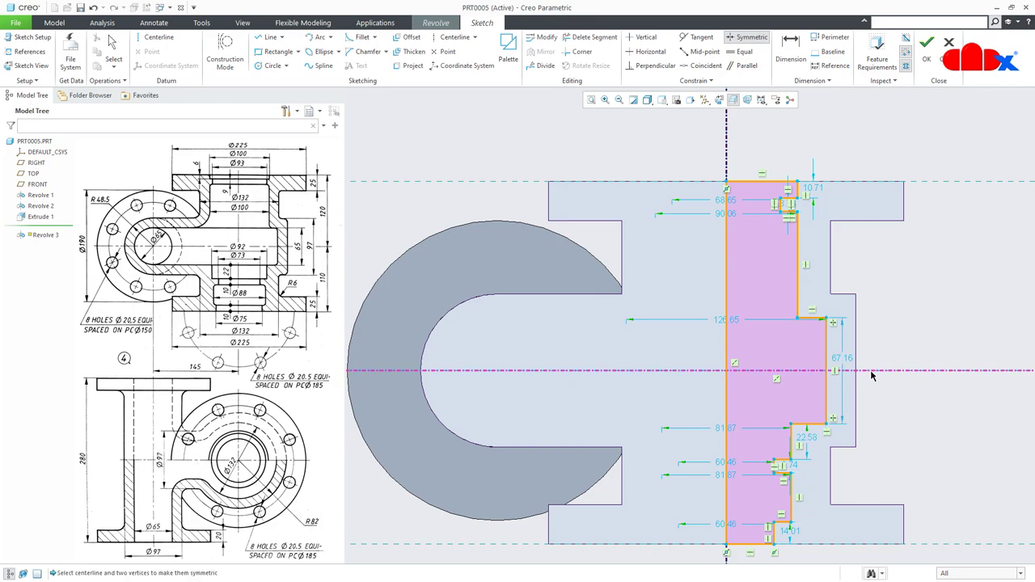
pyautogui.middleClick(890, 412)
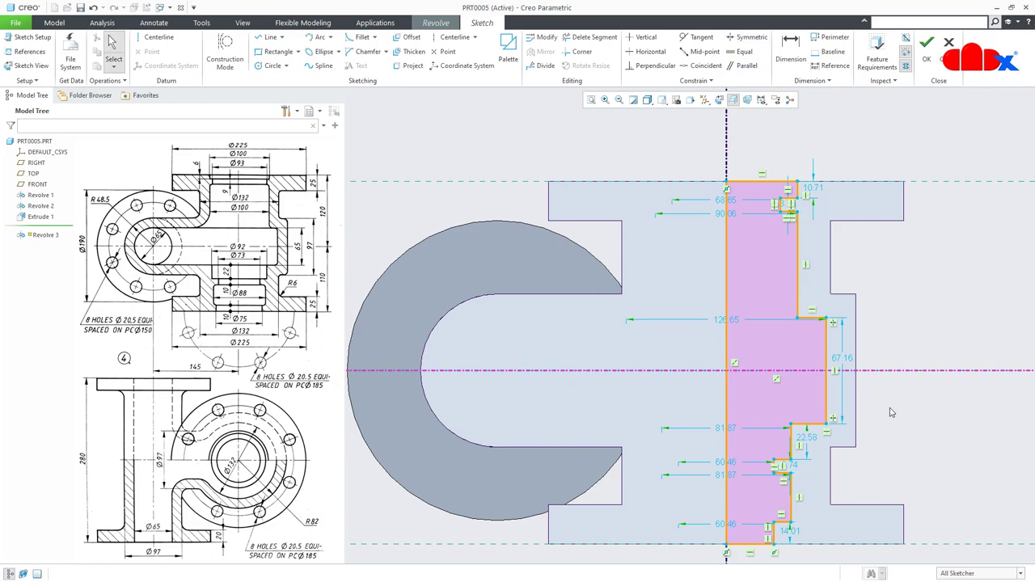
pyautogui.scroll(4, 792, 183)
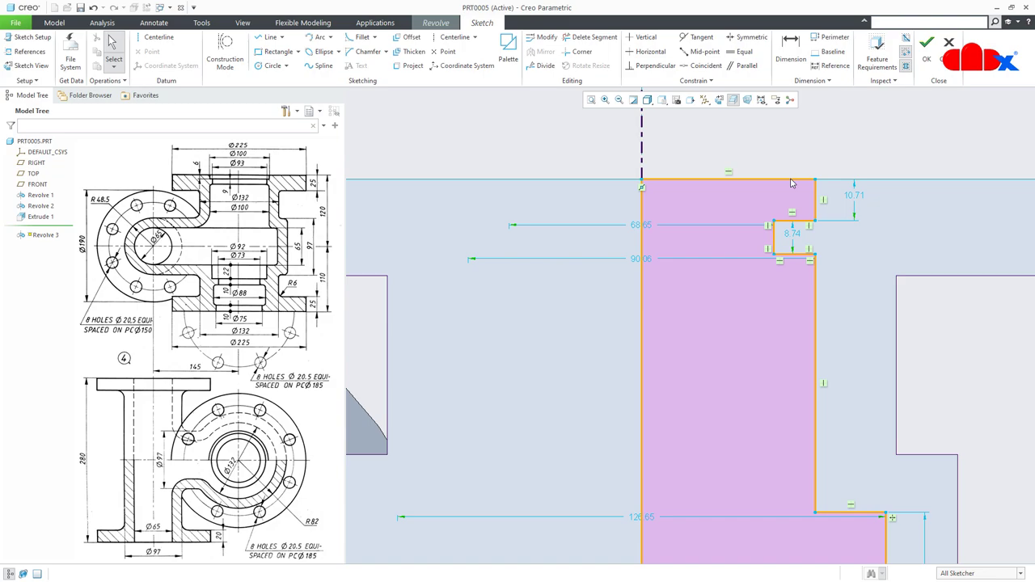
# Set the notch offset to 6, notch height to 9, and upper diameters to 93 and 100.
pyautogui.doubleClick(853, 196)
pyautogui.write('6')
pyautogui.press('Return')
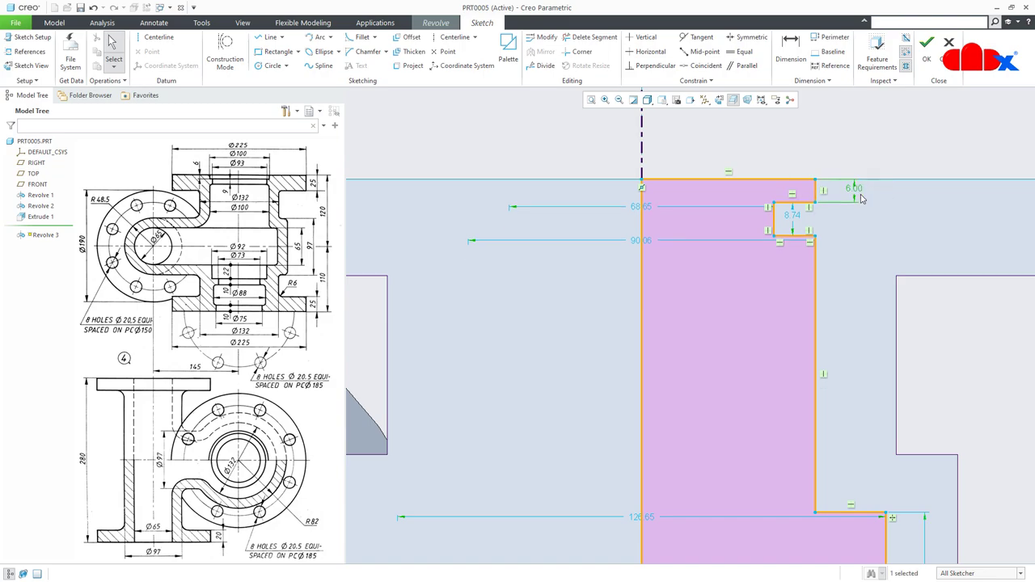
pyautogui.doubleClick(797, 221)
pyautogui.write('9')
pyautogui.press('Return')
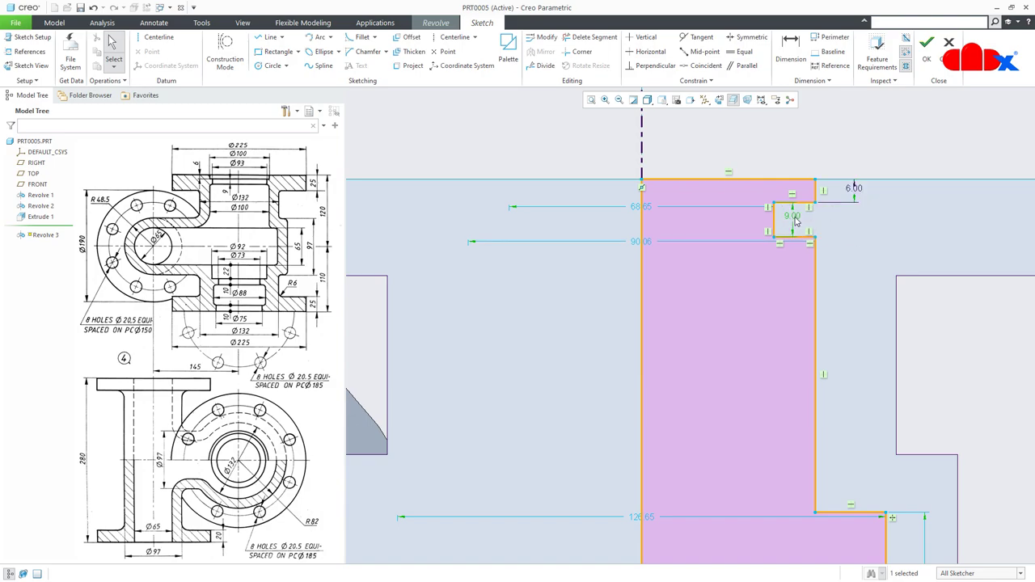
pyautogui.doubleClick(637, 208)
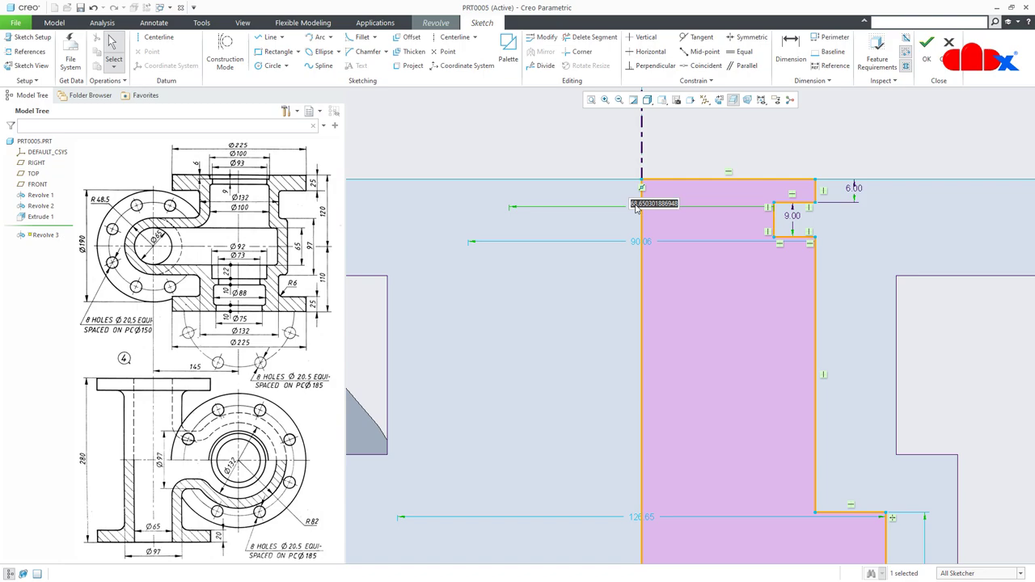
pyautogui.write('93')
pyautogui.press('Return')
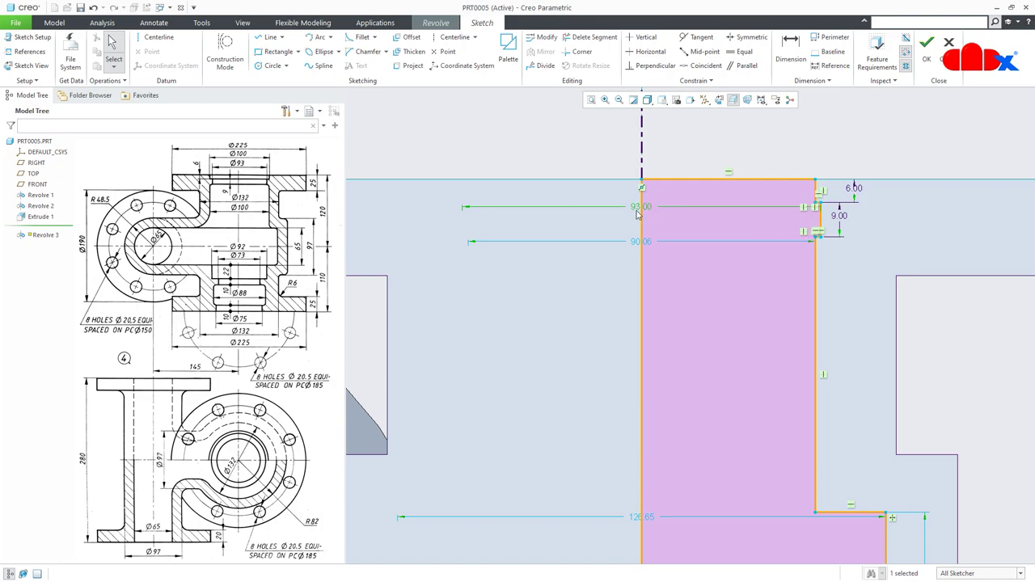
pyautogui.doubleClick(641, 241)
pyautogui.write('1')
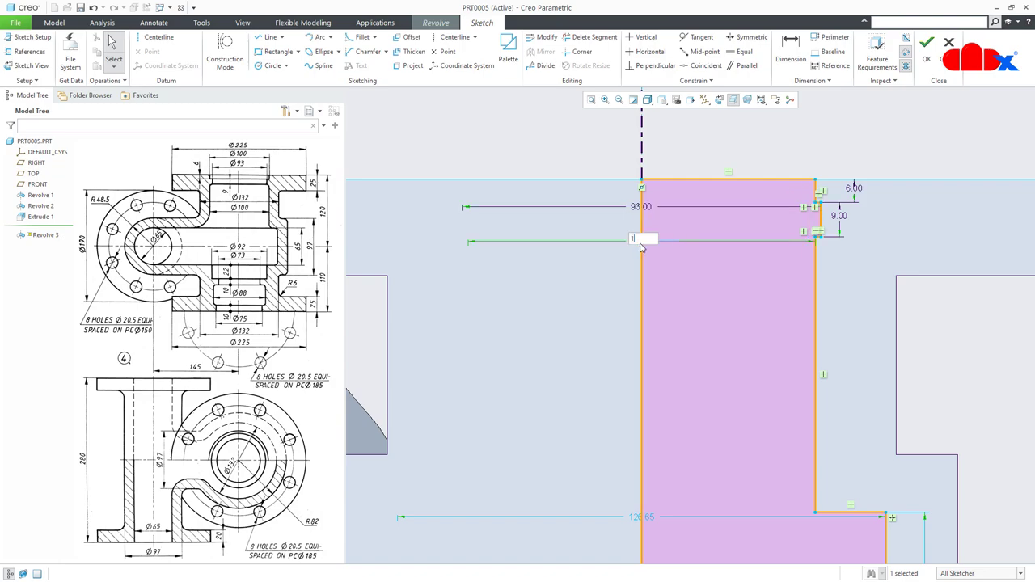
pyautogui.write('00')
pyautogui.press('Return')
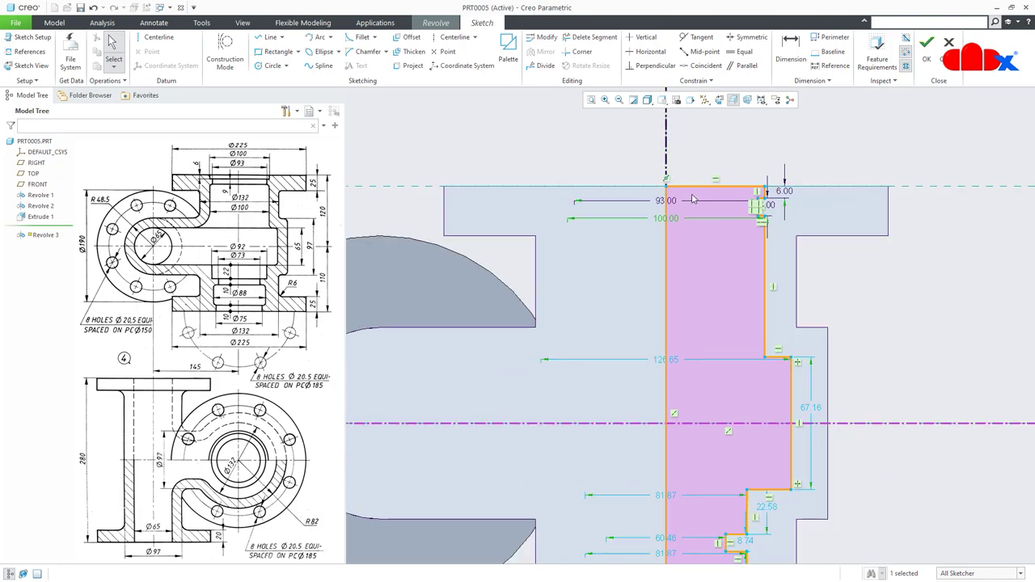
# Change the 126.65 diameter to 132 and the 67.16 height to 65.
pyautogui.scroll(1, 695, 201)
pyautogui.scroll(-2, 685, 303)
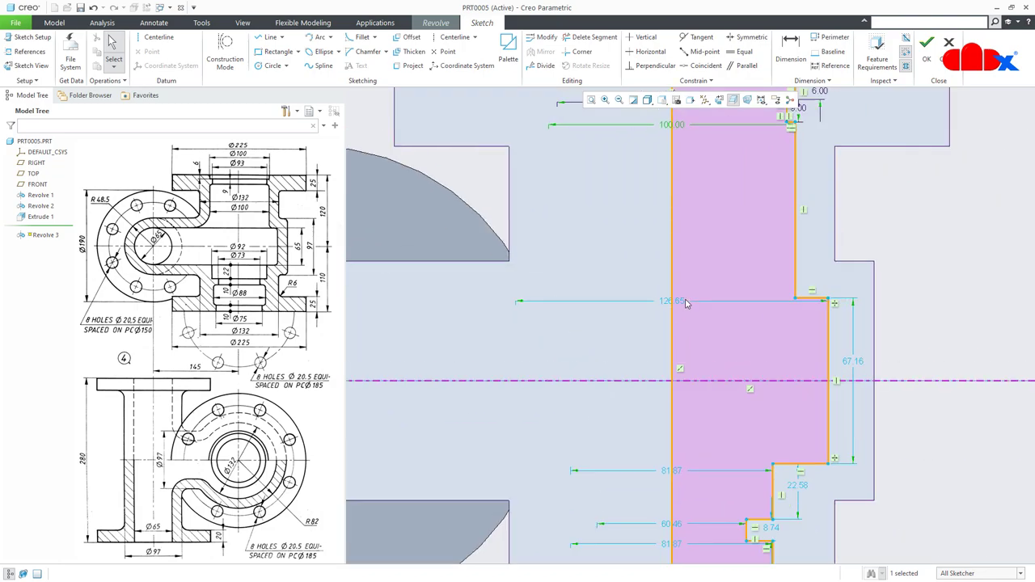
pyautogui.doubleClick(668, 301)
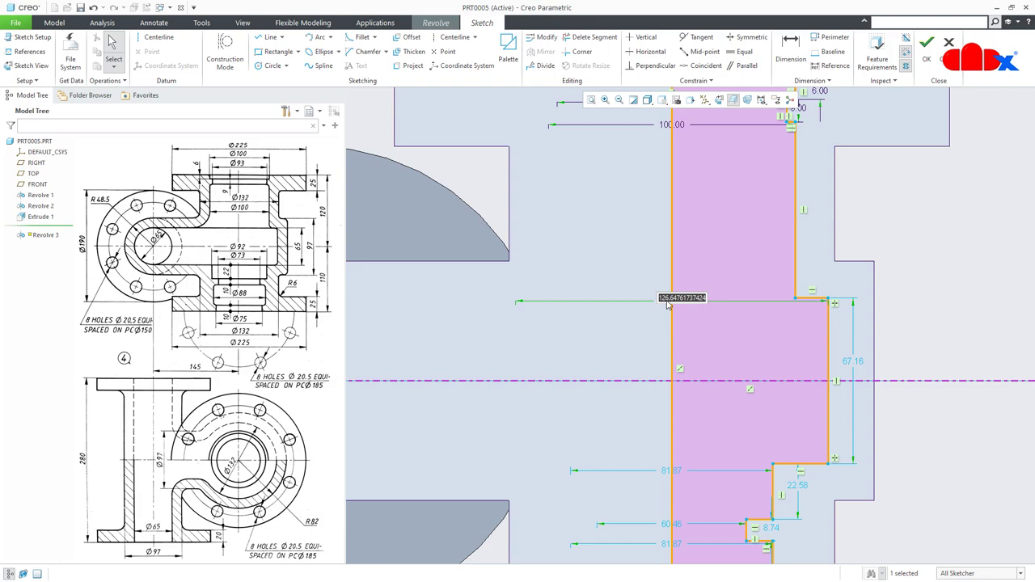
pyautogui.write('132')
pyautogui.press('Return')
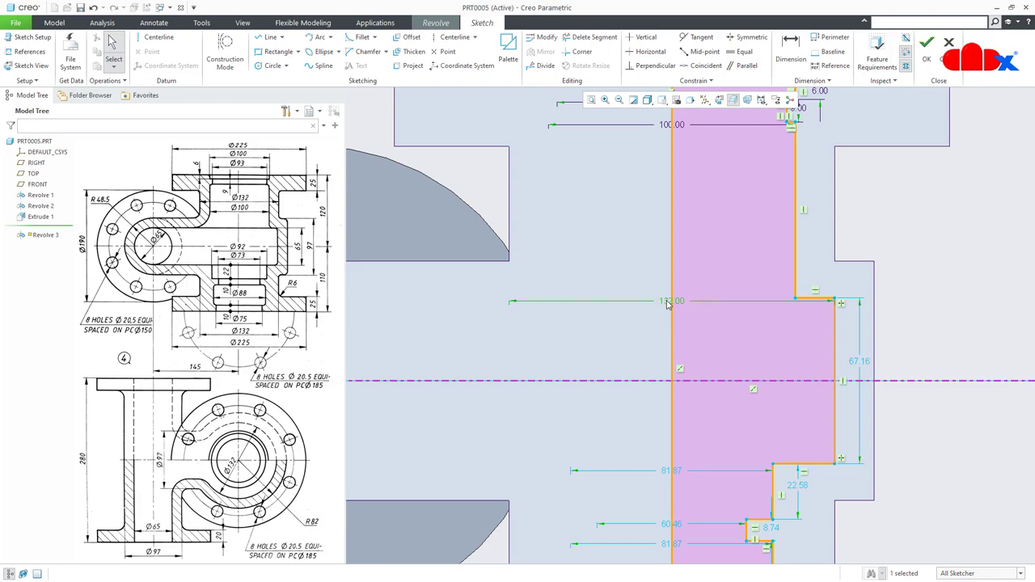
pyautogui.doubleClick(862, 364)
pyautogui.write('65')
pyautogui.press('Return')
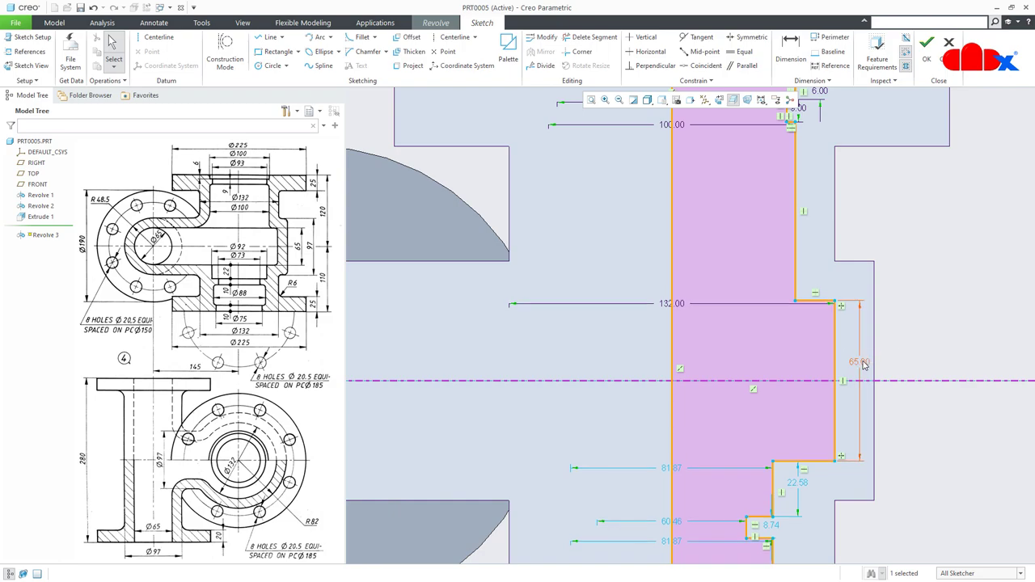
# Set the bore step diameters to 92, 73, 88 and 75.
pyautogui.scroll(2, 760, 364)
pyautogui.scroll(-4, 746, 505)
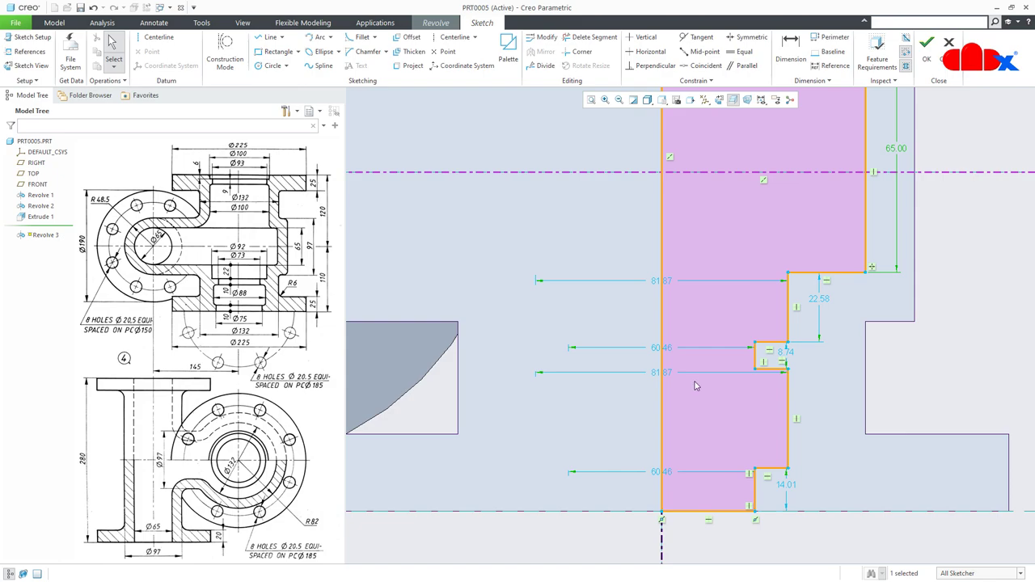
pyautogui.doubleClick(659, 280)
pyautogui.write('86')
pyautogui.write('2')
pyautogui.press('Return')
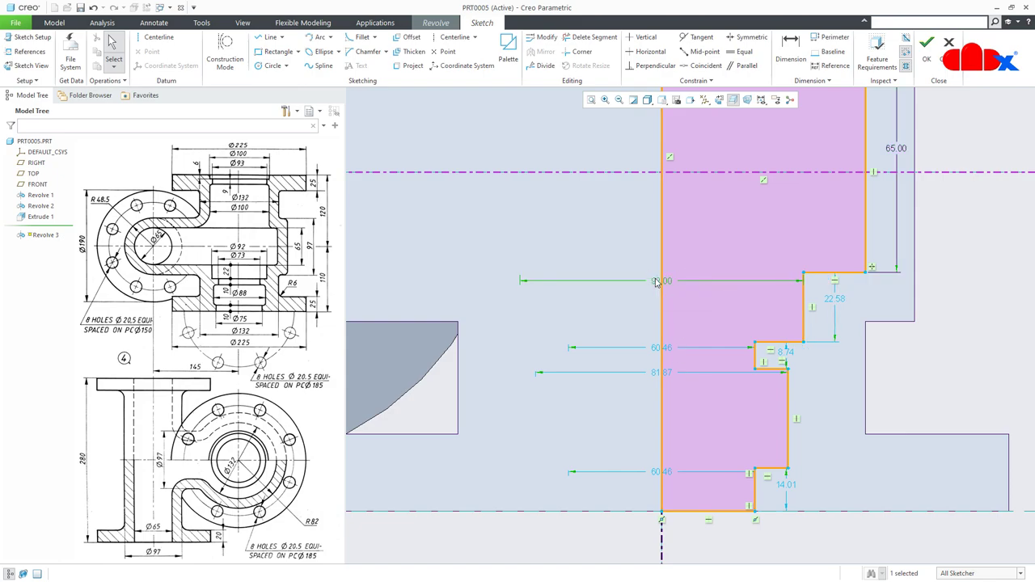
pyautogui.doubleClick(659, 347)
pyautogui.write('7')
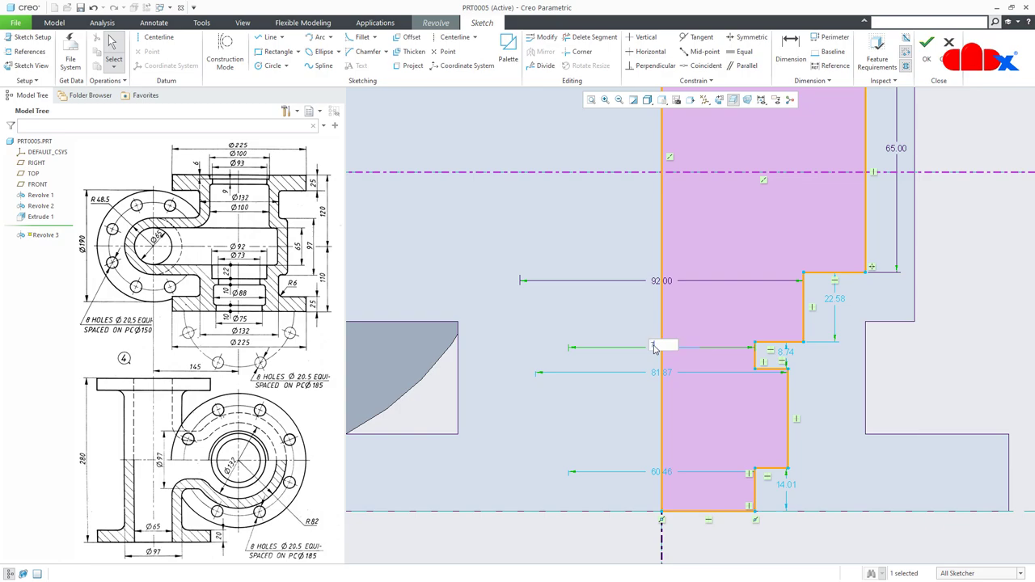
pyautogui.write('3')
pyautogui.press('Return')
pyautogui.doubleClick(657, 372)
pyautogui.write('80')
pyautogui.press('Return')
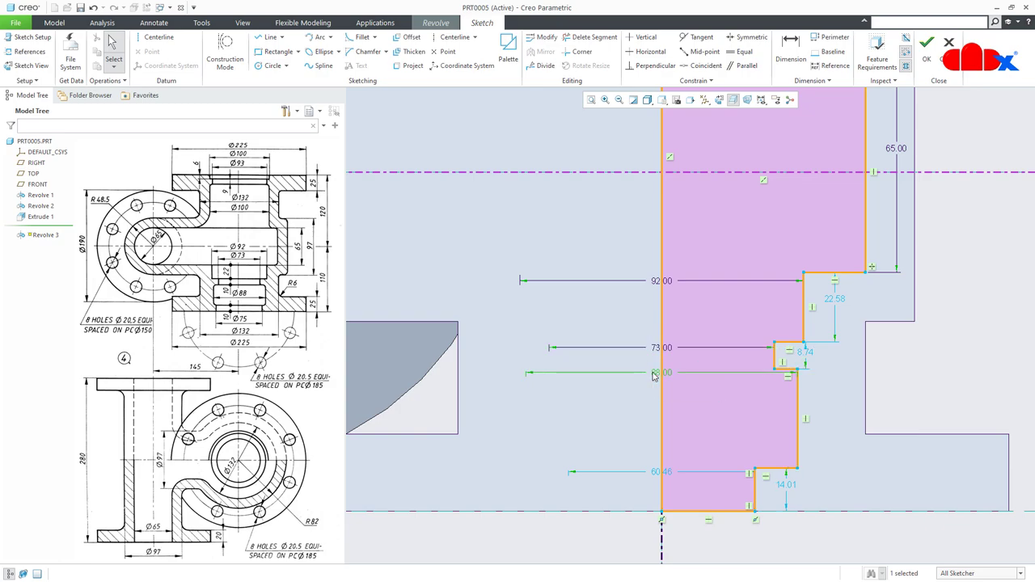
pyautogui.doubleClick(660, 472)
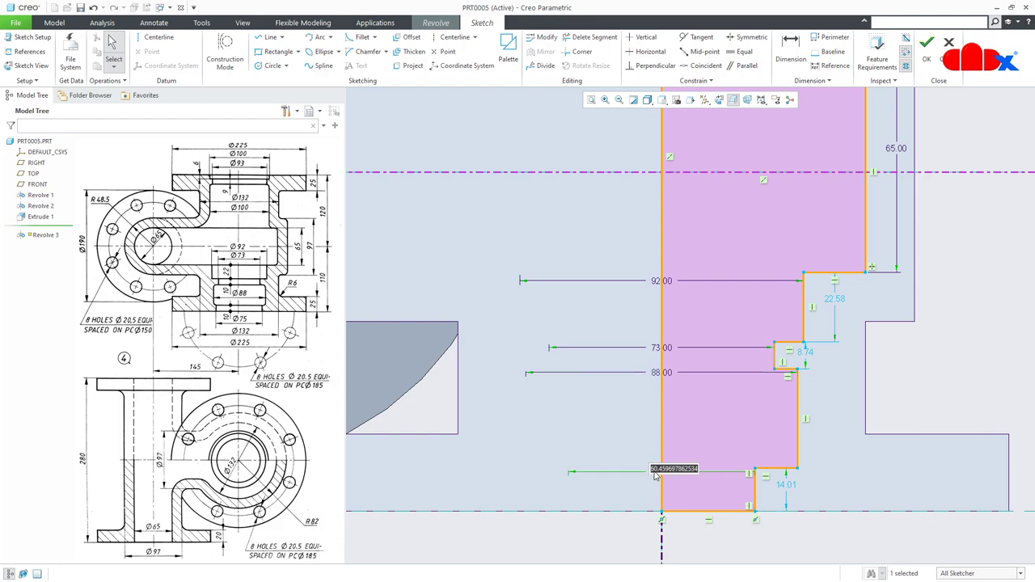
pyautogui.write('75')
pyautogui.press('Return')
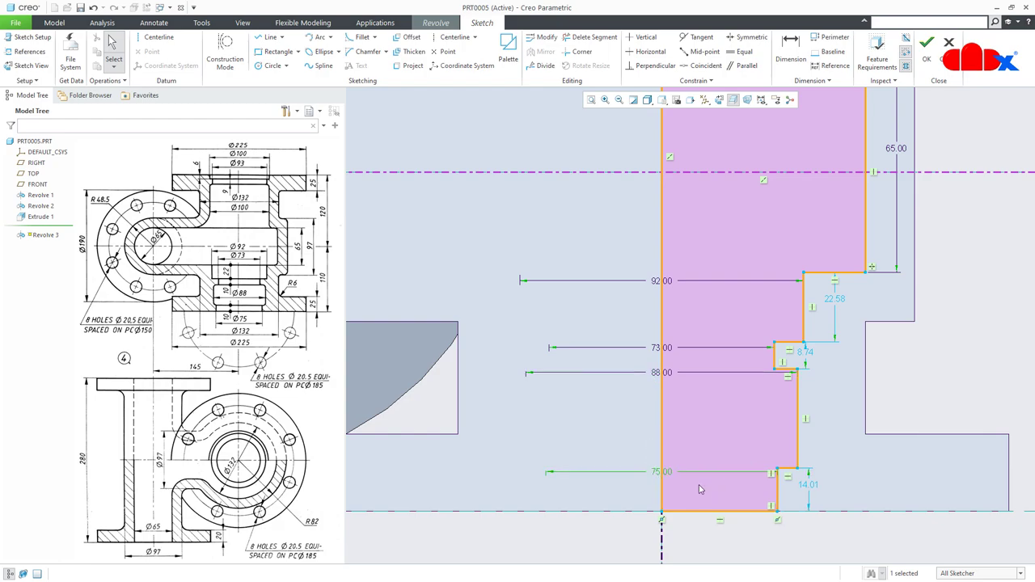
# Set the step heights to 10, 10 and 22.
pyautogui.doubleClick(809, 486)
pyautogui.write('1')
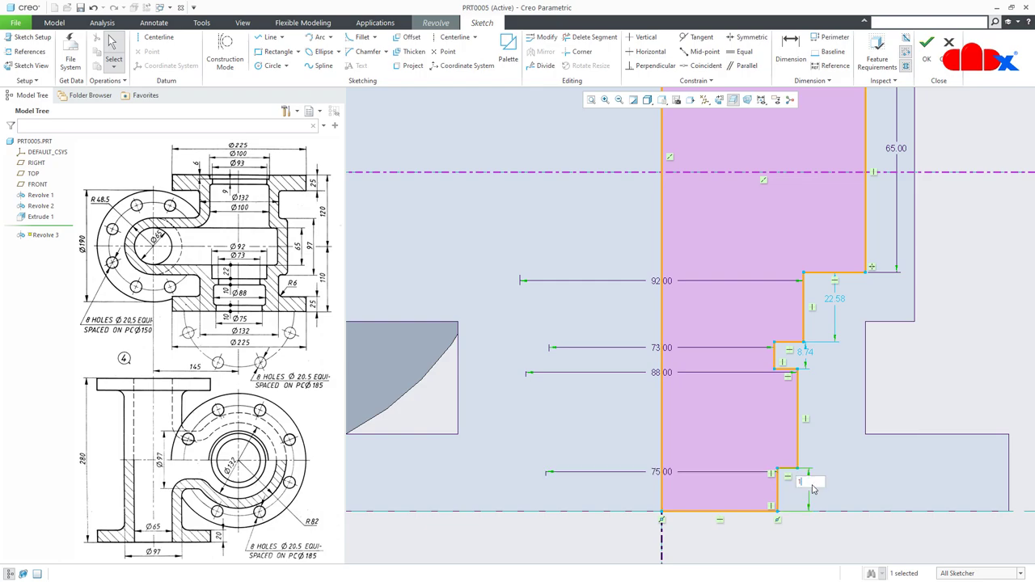
pyautogui.write('0')
pyautogui.press('Return')
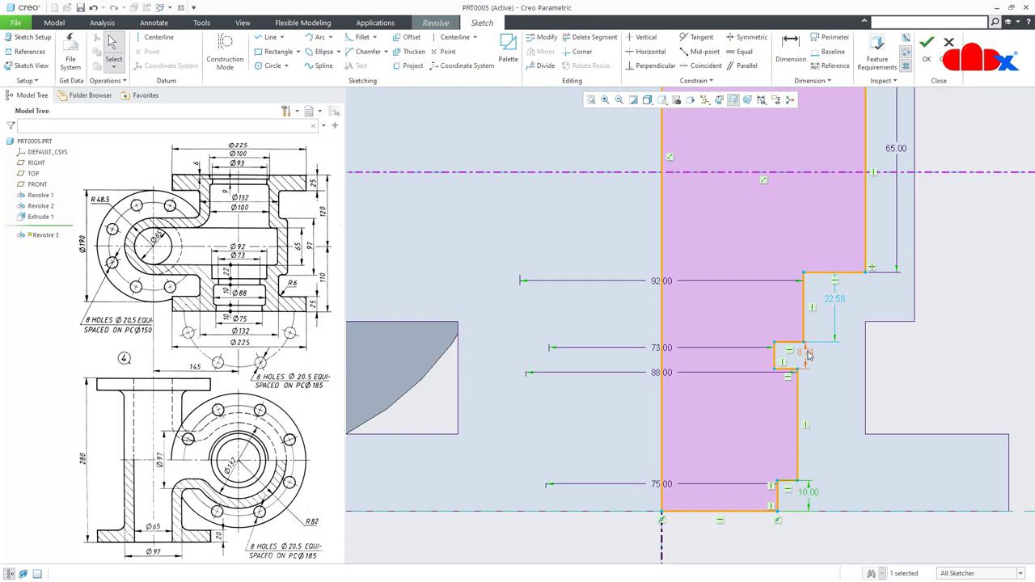
pyautogui.doubleClick(809, 353)
pyautogui.write('10')
pyautogui.press('Return')
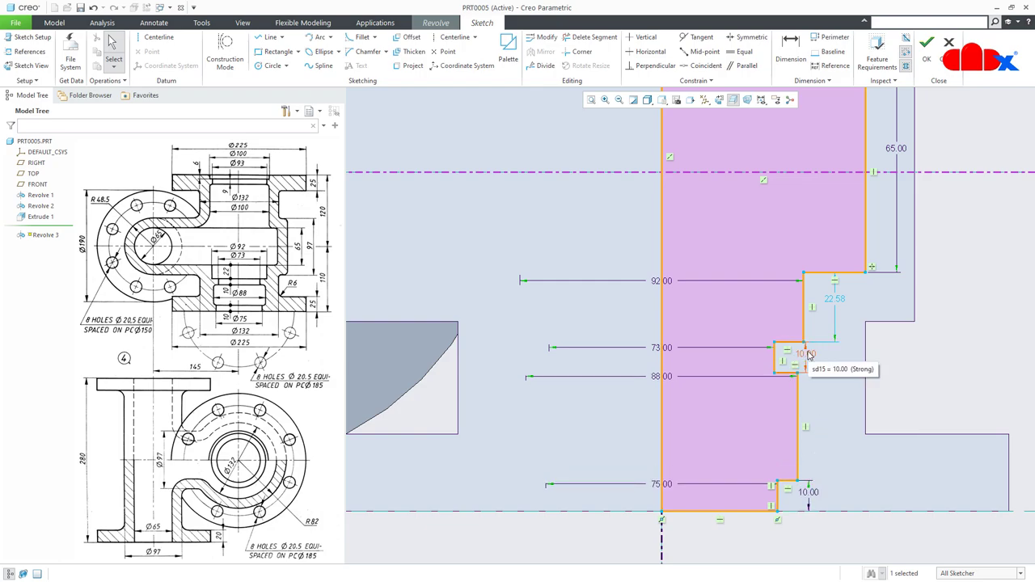
pyautogui.doubleClick(836, 300)
pyautogui.write('22')
pyautogui.press('Return')
pyautogui.click(882, 392)
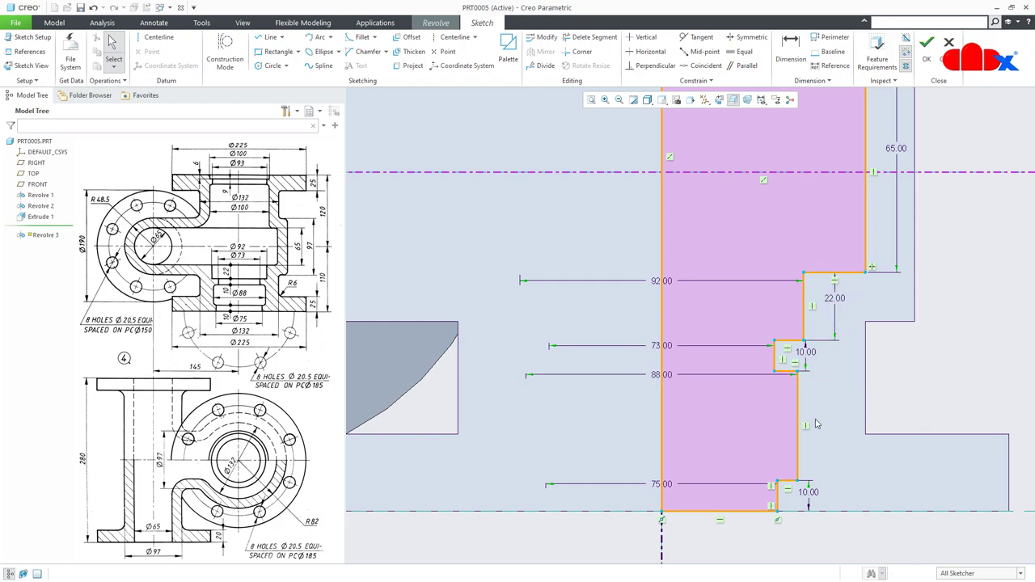
pyautogui.scroll(4, 817, 424)
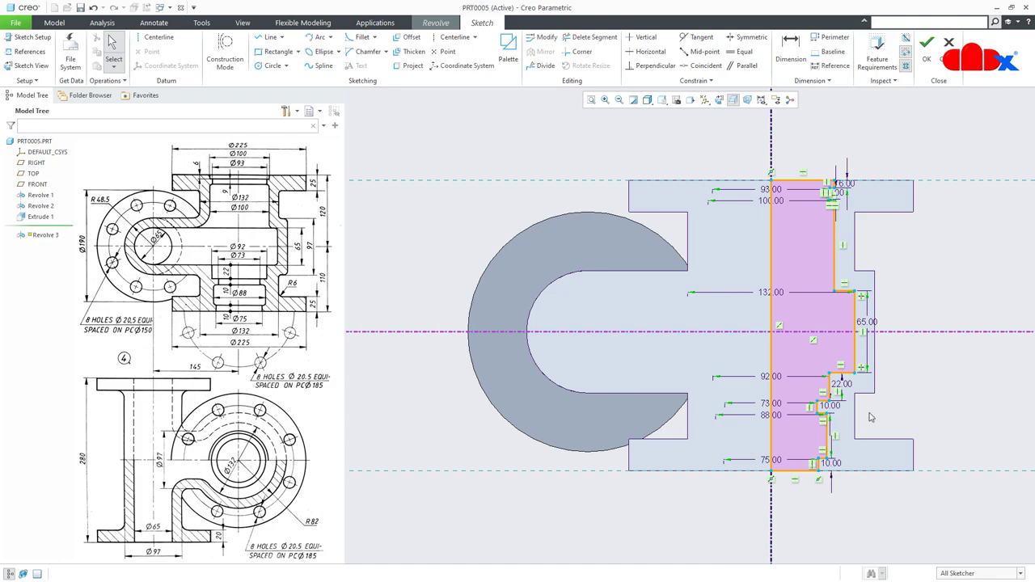
# Finish the bore sketch and accept the revolved cut.
pyautogui.rightClick(871, 417)
pyautogui.click(896, 509)
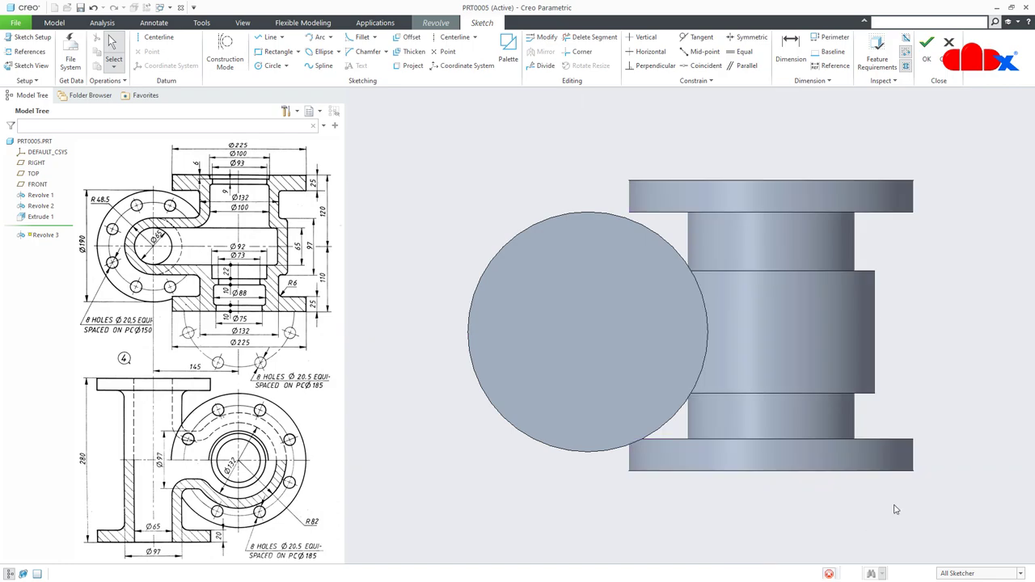
pyautogui.middleClick(895, 509)
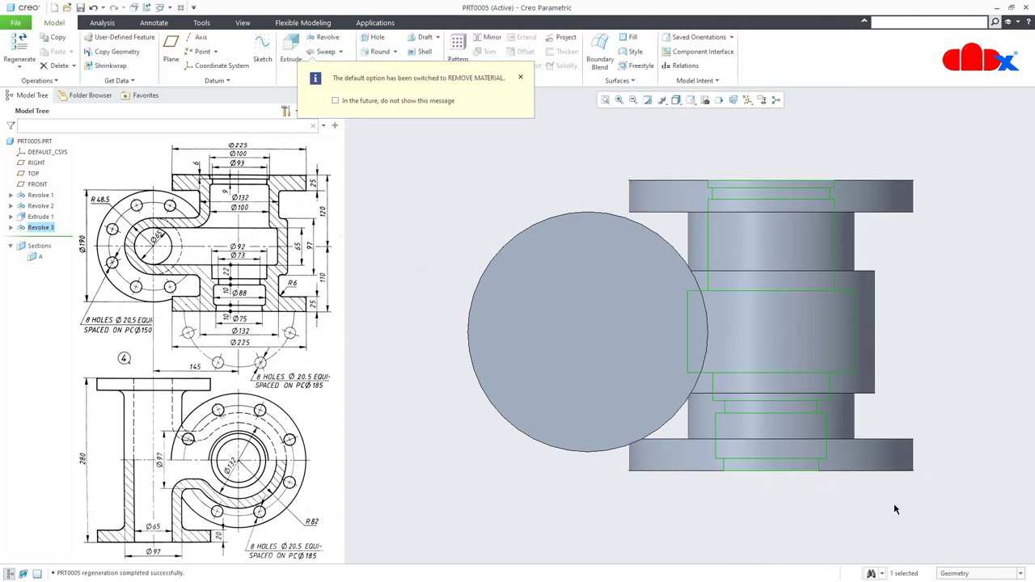
# Activate cross-section A and return to the default isometric view.
pyautogui.click(37, 257)
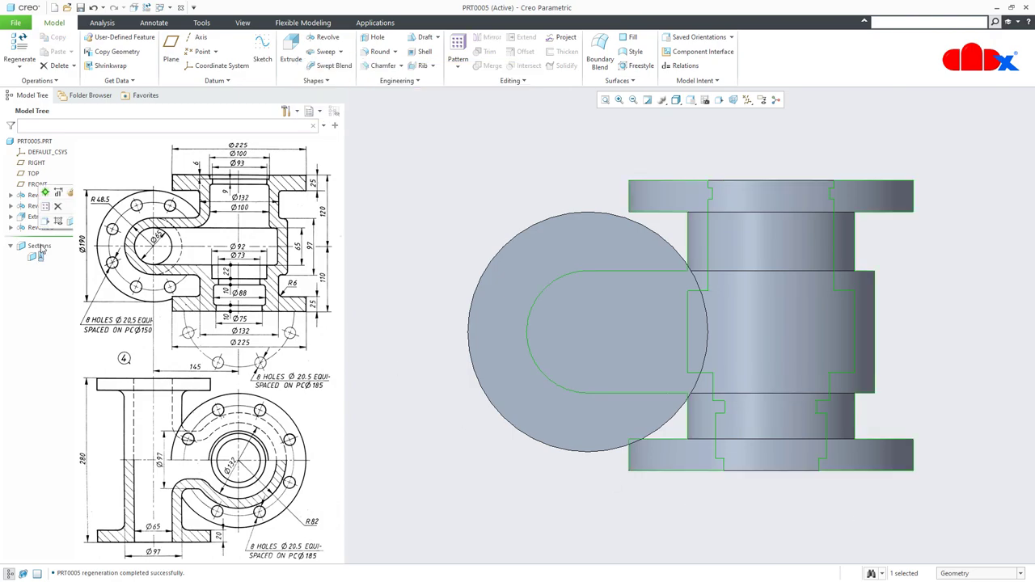
pyautogui.click(45, 204)
pyautogui.click(908, 356)
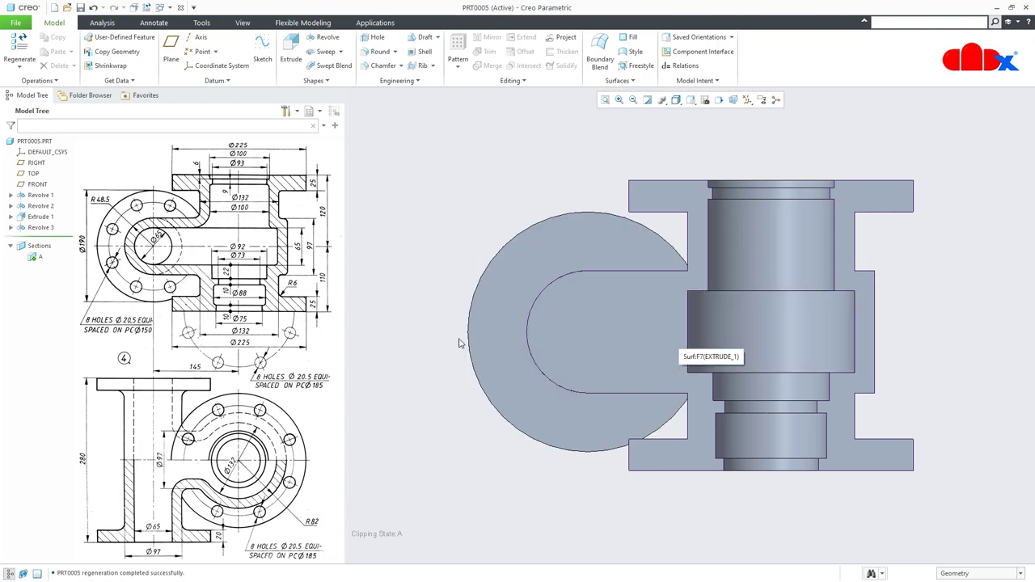
pyautogui.click(33, 257)
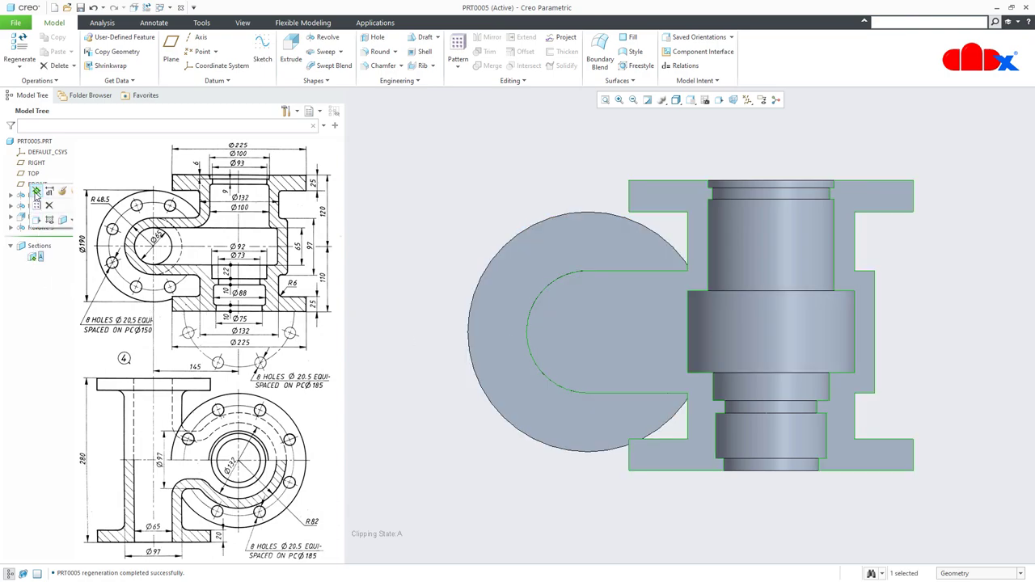
pyautogui.click(422, 446)
pyautogui.hotkey('ctrl', 'd')
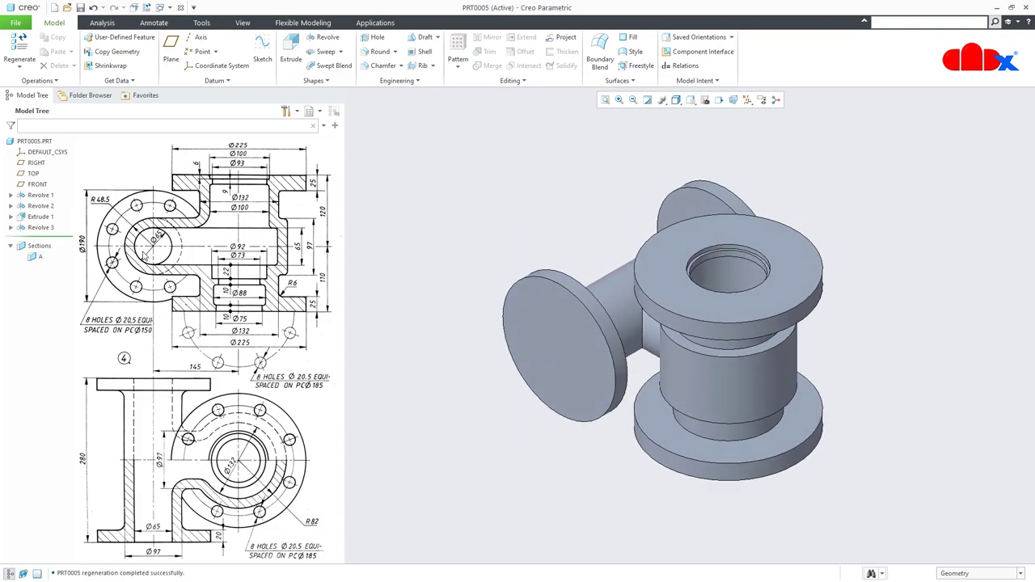
# Start an extrusion sketched on the side flange face, referencing the revolved body surface.
pyautogui.click(290, 51)
pyautogui.click(528, 358)
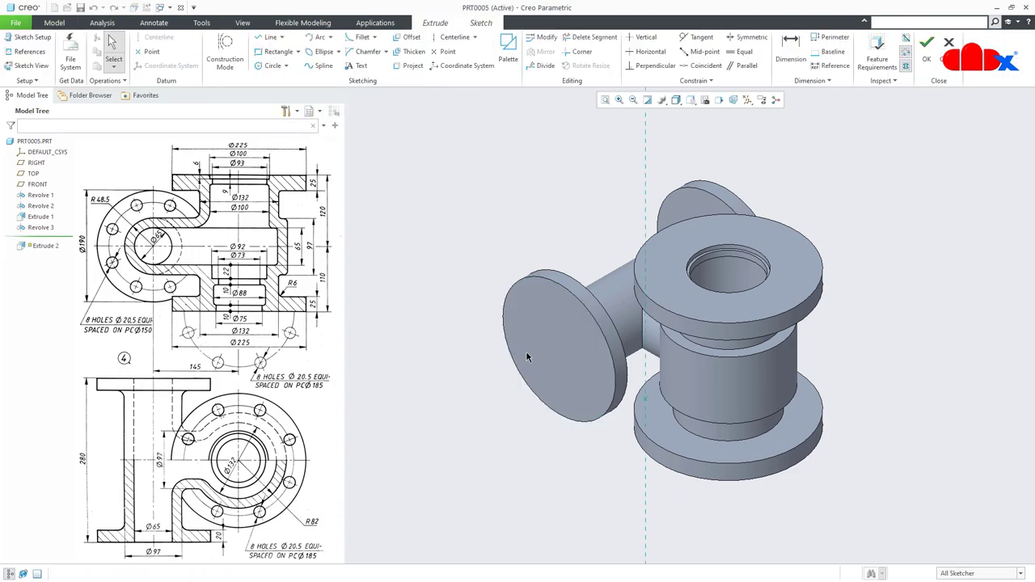
pyautogui.click(719, 99)
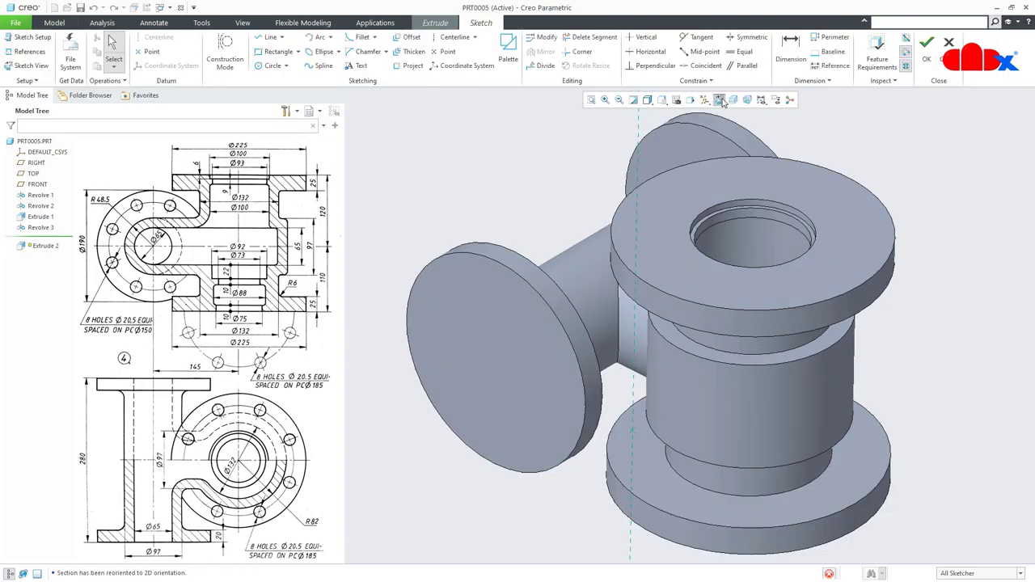
pyautogui.click(30, 51)
pyautogui.click(495, 254)
# Sketch a 65-diameter circle at the side flange centre.
pyautogui.rightClick(445, 211)
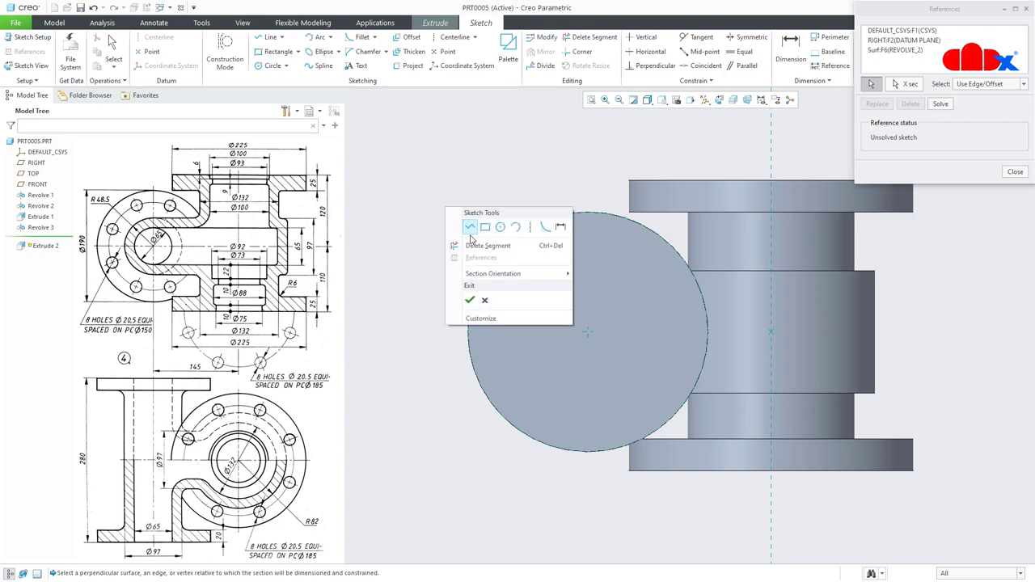
pyautogui.click(497, 226)
pyautogui.click(587, 332)
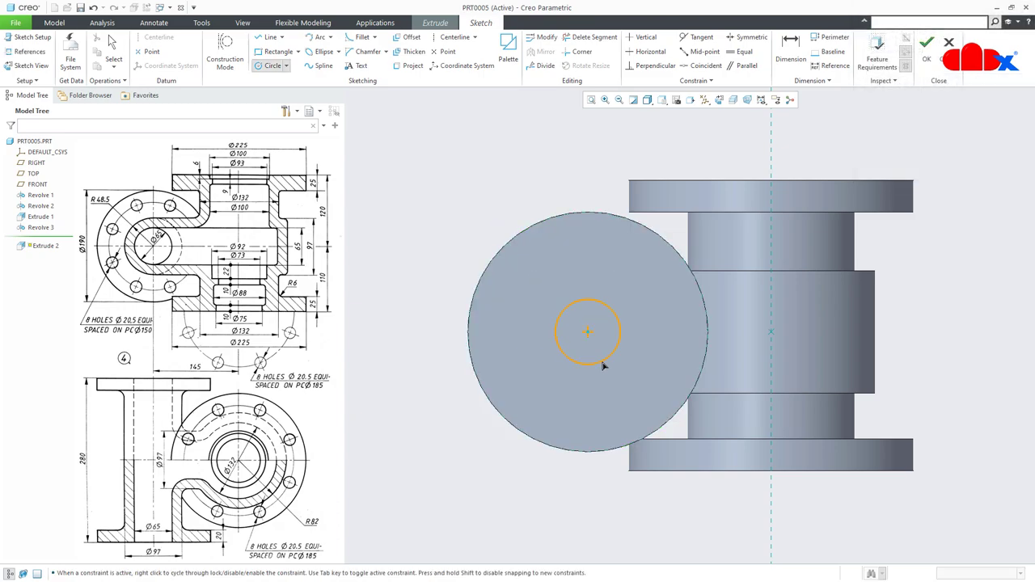
pyautogui.click(614, 357)
pyautogui.middleClick(620, 362)
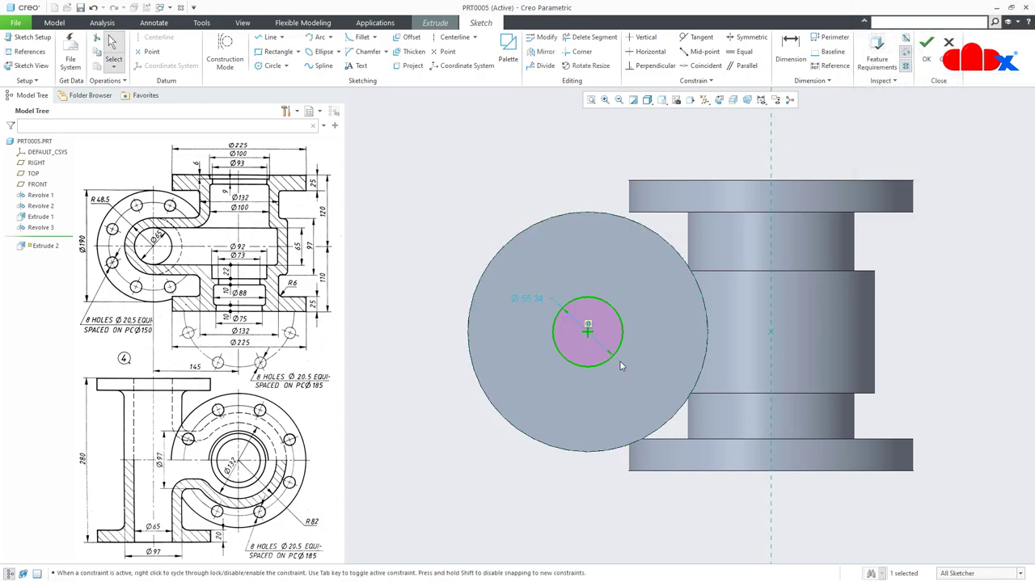
pyautogui.doubleClick(527, 299)
pyautogui.write('65')
pyautogui.rightClick(526, 296)
pyautogui.click(562, 431)
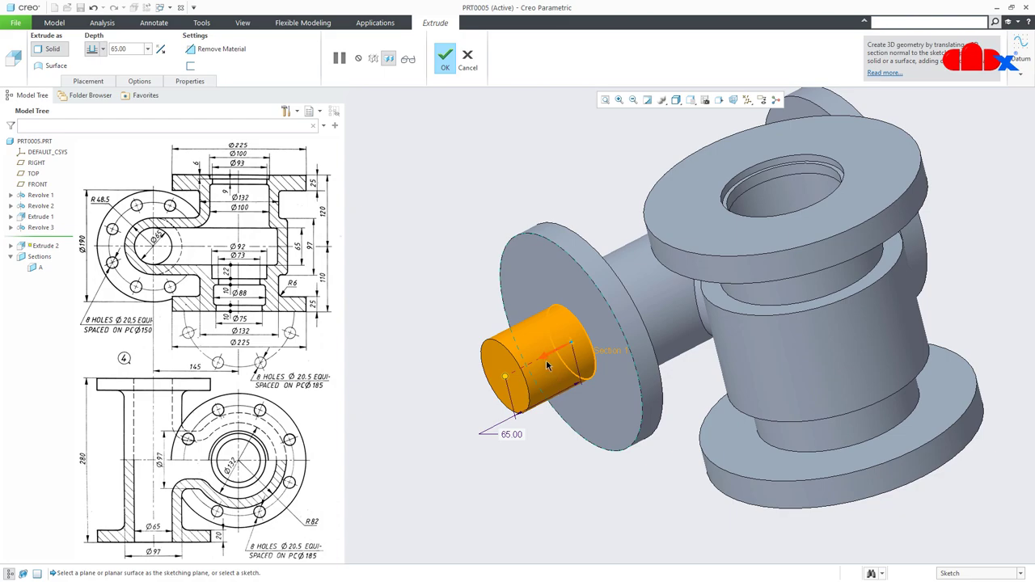
# Make the extrusion a through-all material cut and accept the side-branch hole.
pyautogui.click(543, 356)
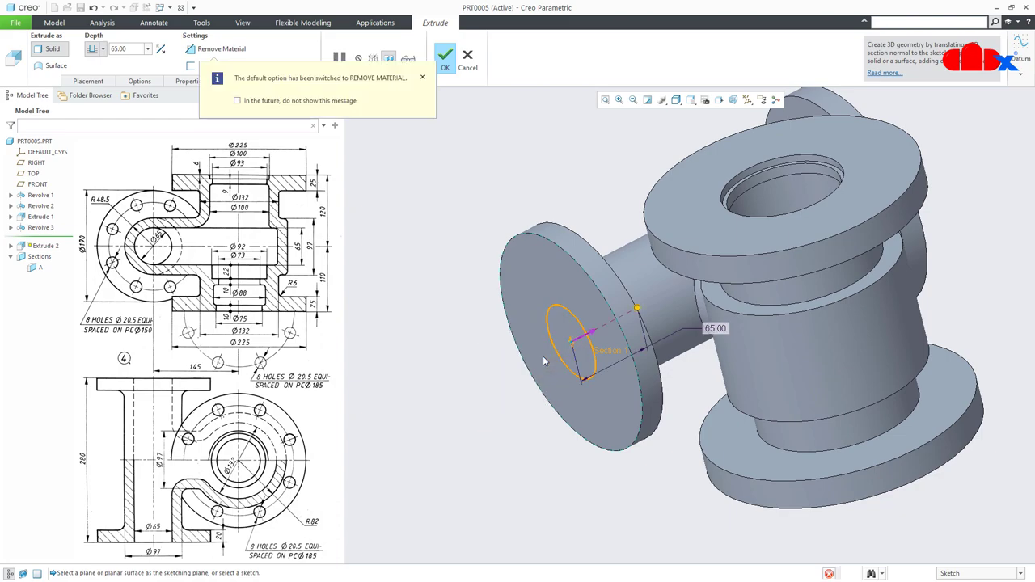
pyautogui.click(103, 50)
pyautogui.click(91, 105)
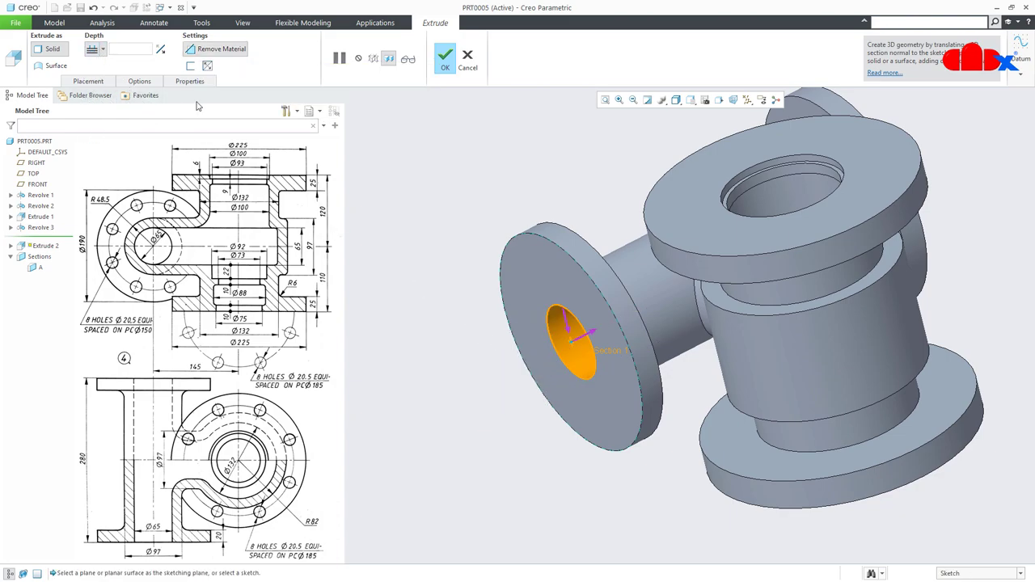
pyautogui.click(445, 57)
pyautogui.click(410, 383)
# Activate section A, check the front view, then return to default orientation.
pyautogui.click(36, 269)
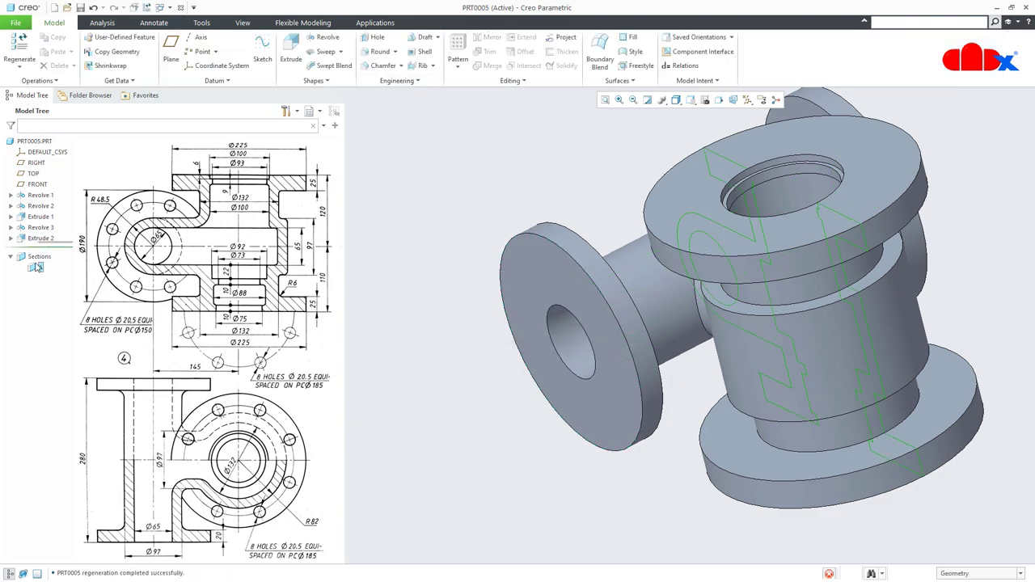
pyautogui.click(43, 210)
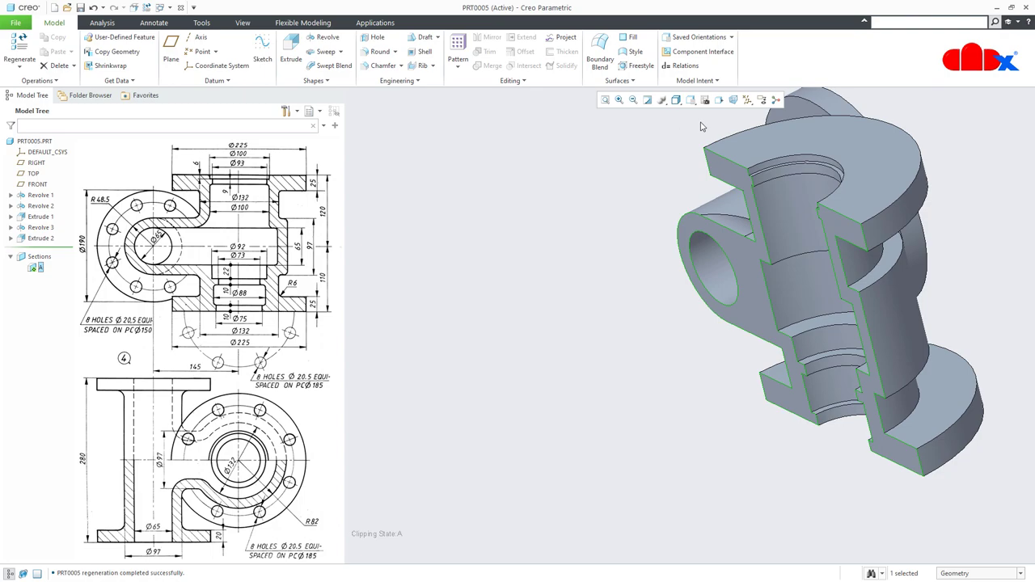
pyautogui.click(722, 103)
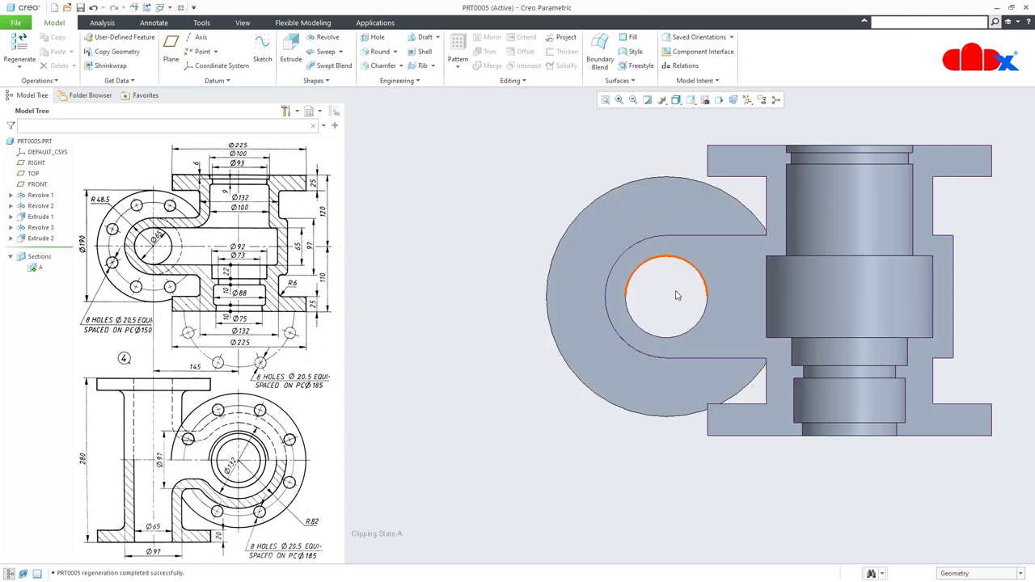
pyautogui.hotkey('ctrl', 'd')
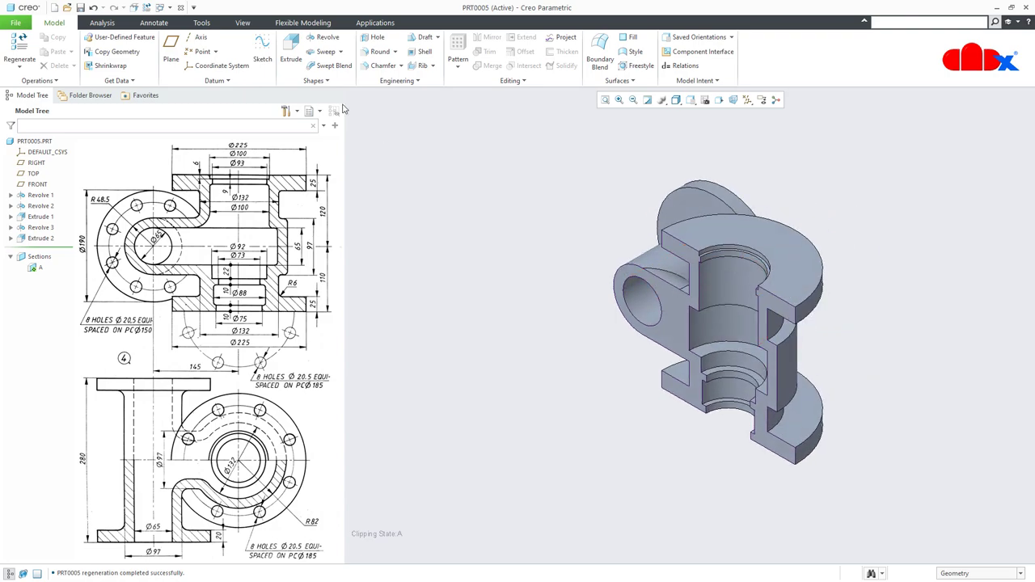
# Start a new extrusion sketched on the RIGHT datum plane, with datums shown.
pyautogui.click(291, 55)
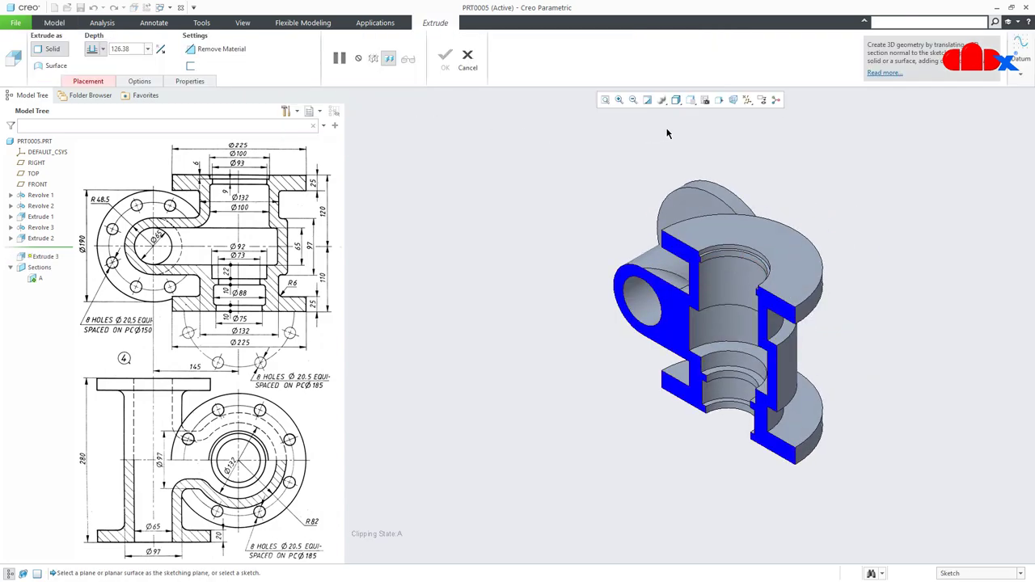
pyautogui.click(747, 100)
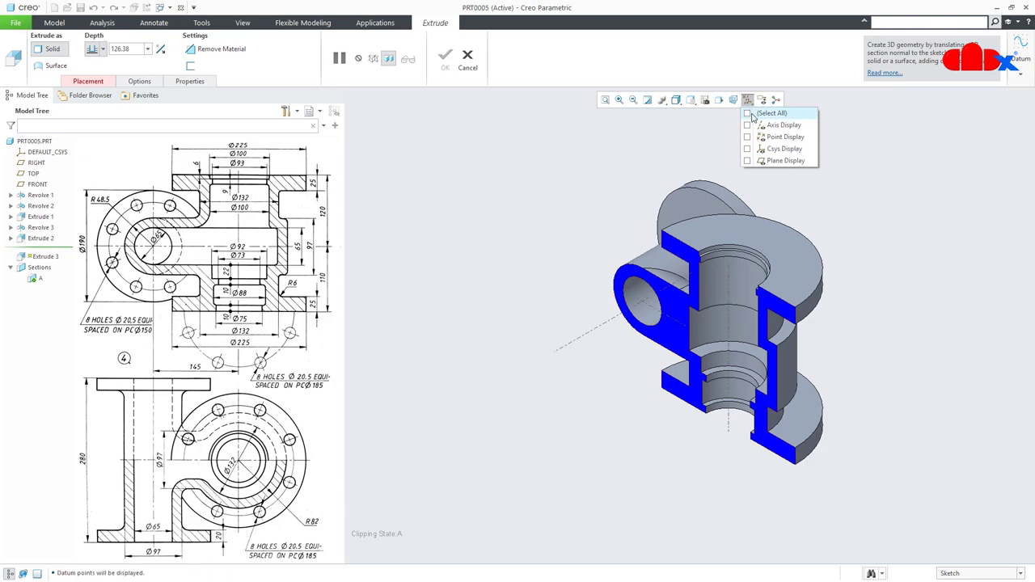
pyautogui.click(748, 114)
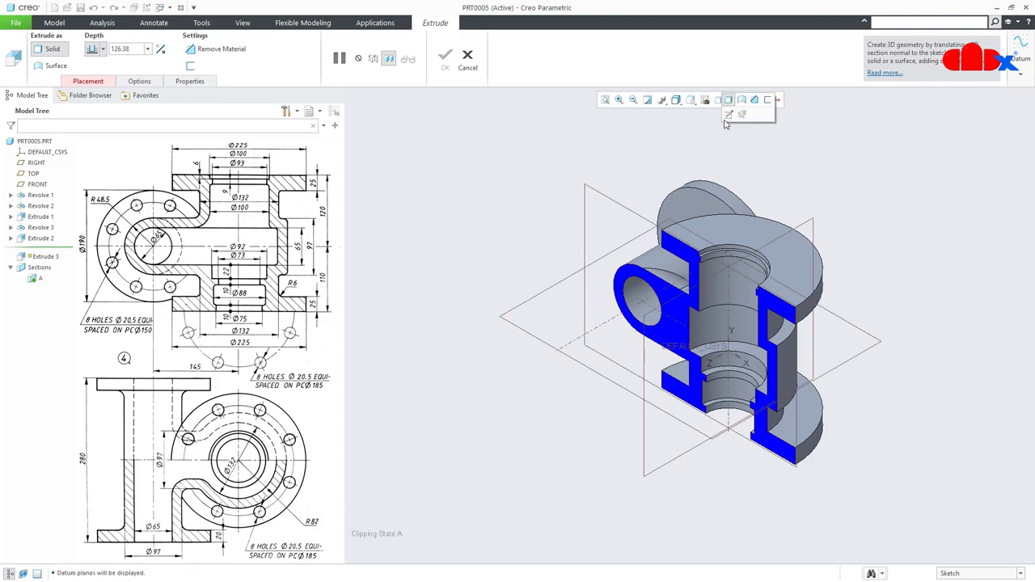
pyautogui.click(813, 226)
pyautogui.click(977, 250)
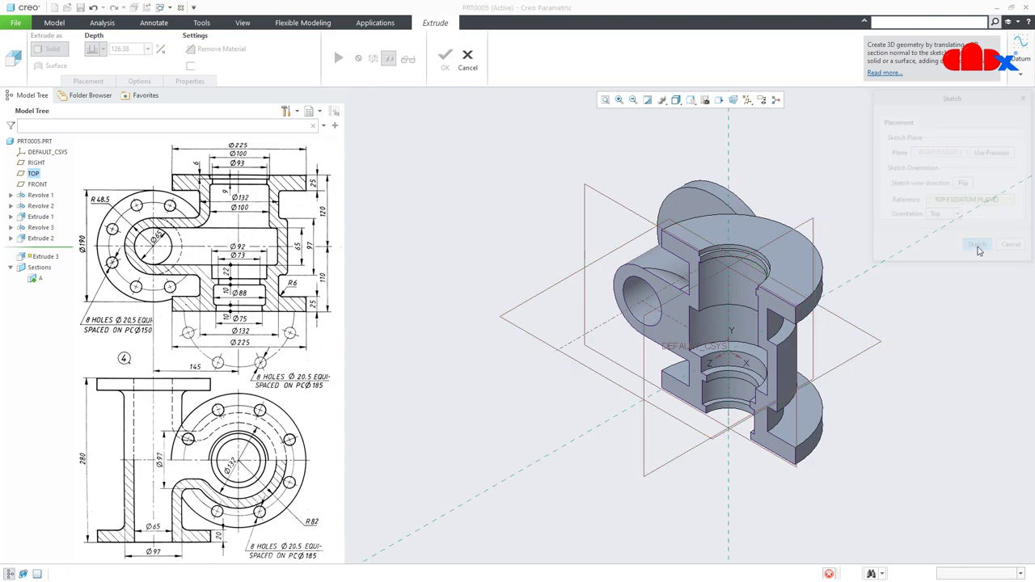
# Draw a circle centred on the sketch origin.
pyautogui.rightClick(932, 287)
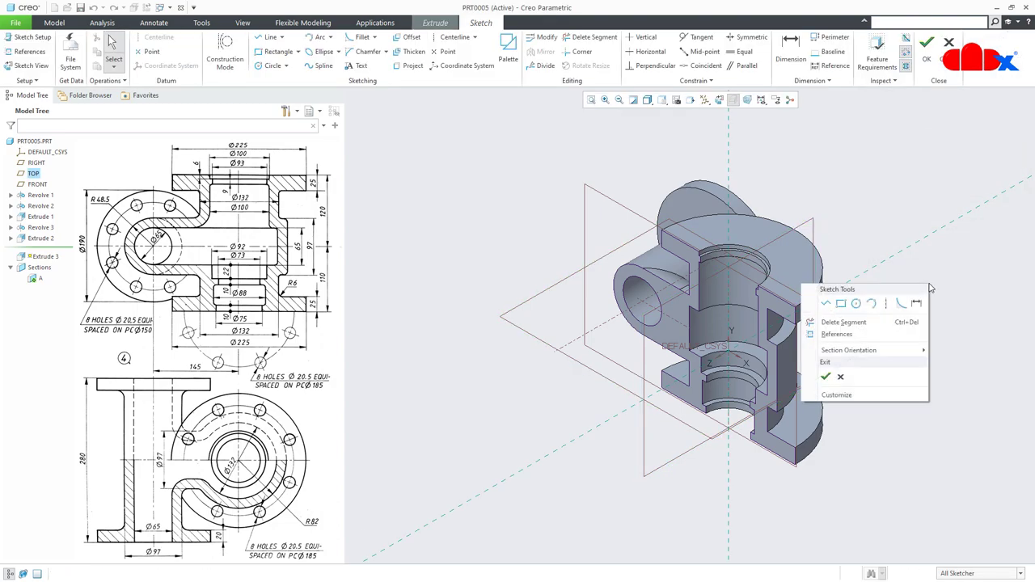
pyautogui.click(863, 306)
pyautogui.click(729, 349)
pyautogui.click(745, 334)
pyautogui.middleClick(927, 377)
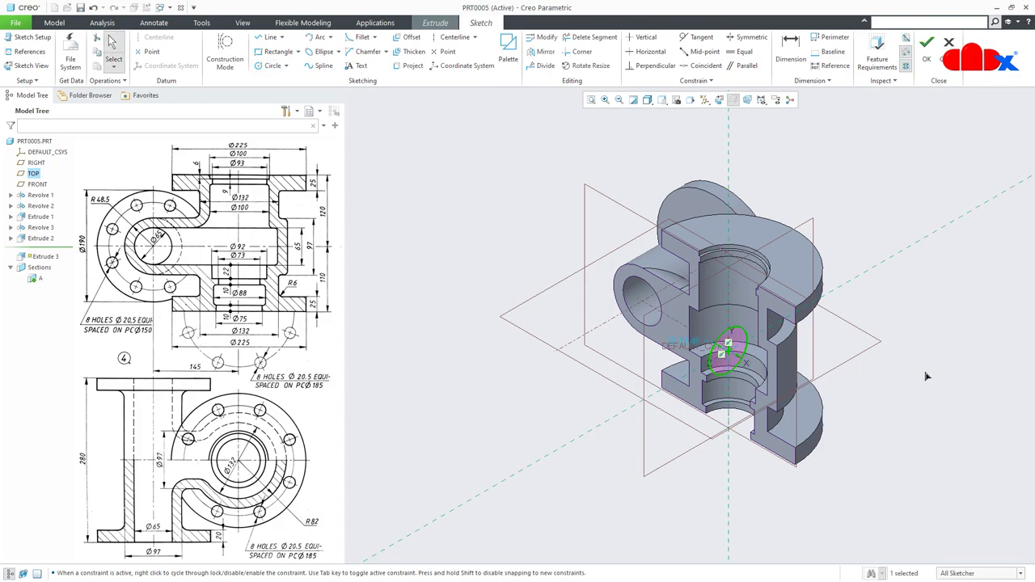
pyautogui.click(719, 99)
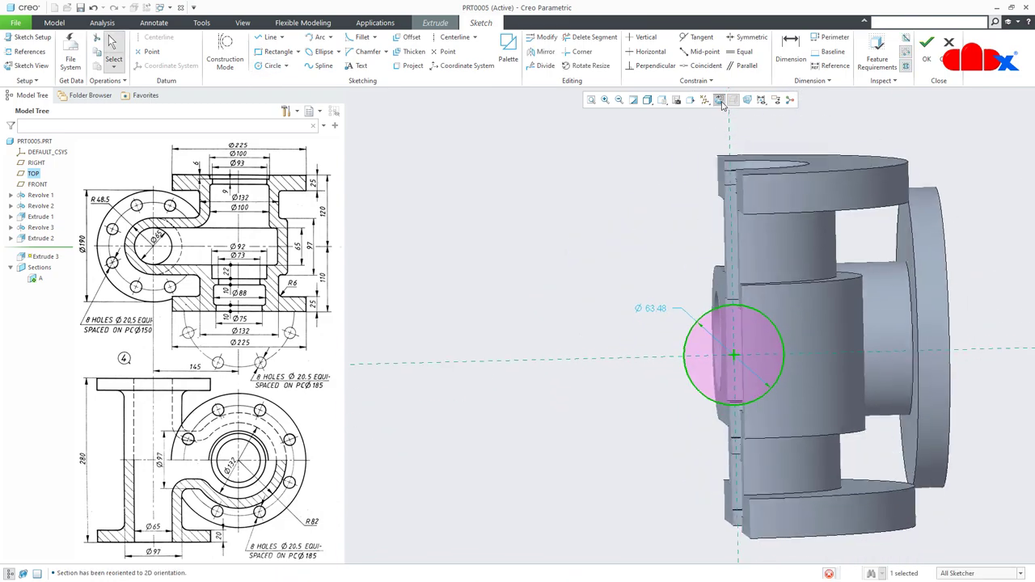
# Reference the Extrude 2 edge, make the circle tangent to it, and finish the sketch.
pyautogui.click(33, 52)
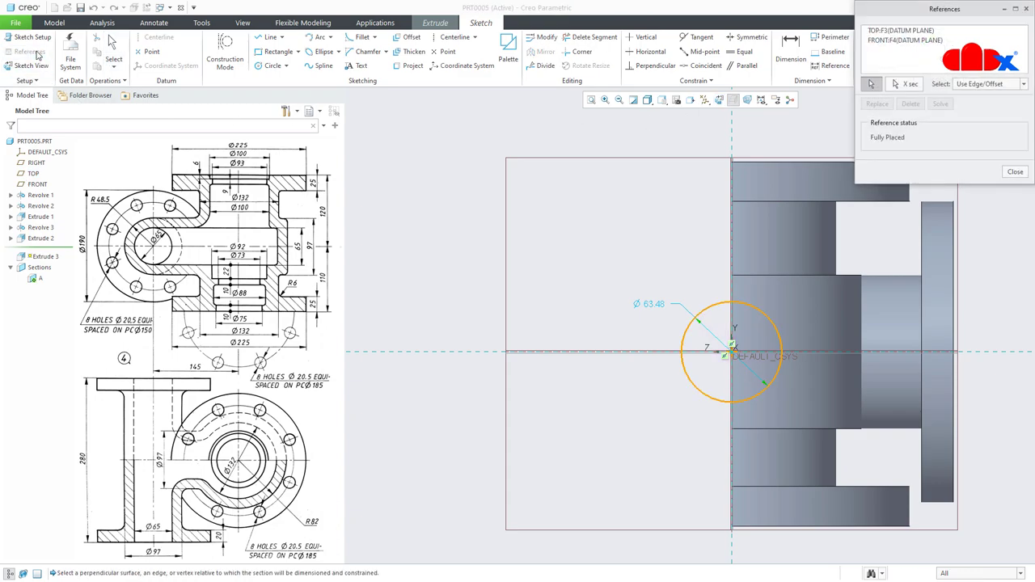
pyautogui.click(893, 301)
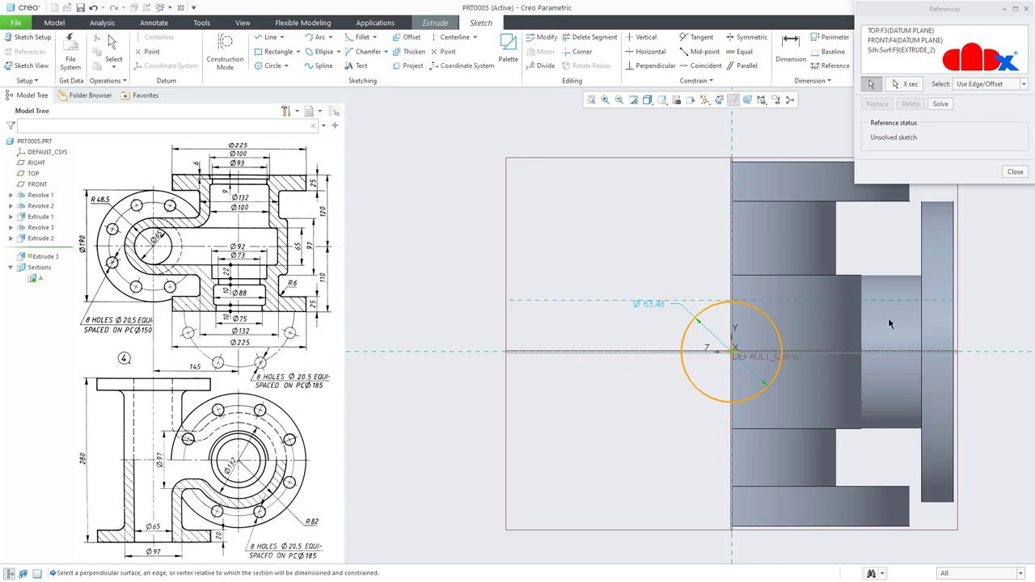
pyautogui.click(697, 37)
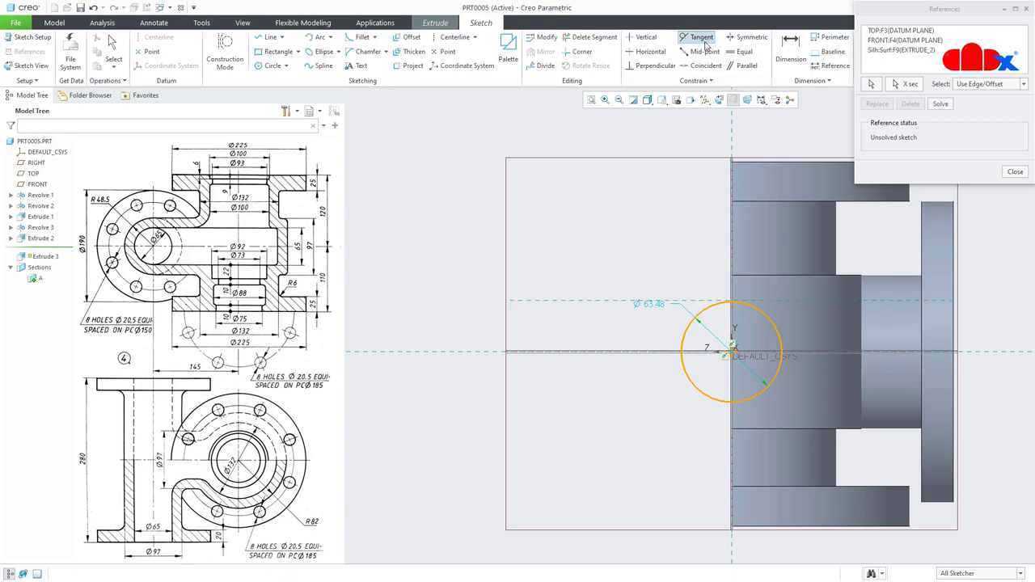
pyautogui.click(710, 313)
pyautogui.click(595, 298)
pyautogui.rightClick(620, 255)
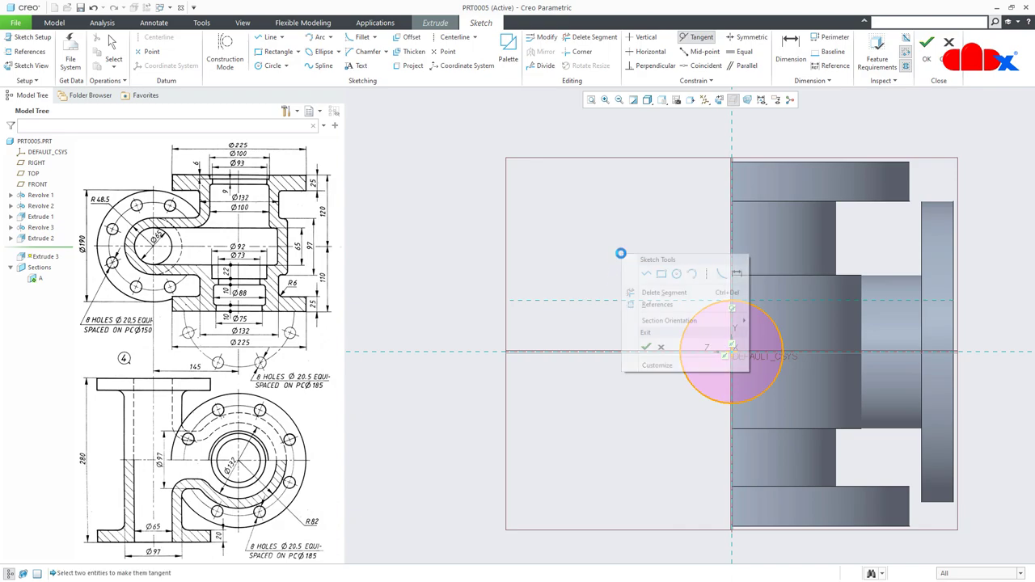
pyautogui.click(648, 350)
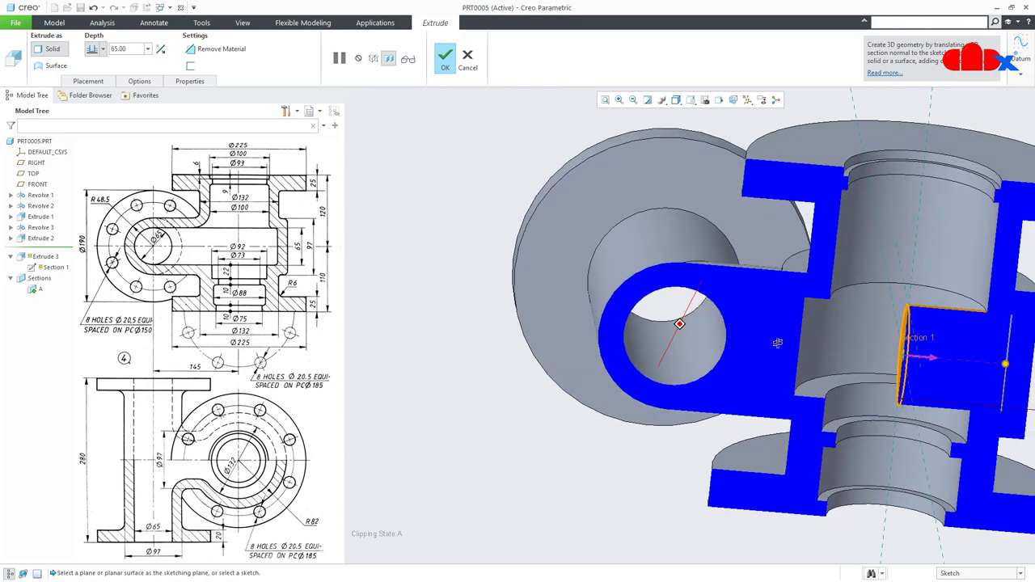
# Flip the extrusion toward the branch, make it remove material about 145.20 deep, and confirm.
pyautogui.click(931, 362)
pyautogui.click(217, 48)
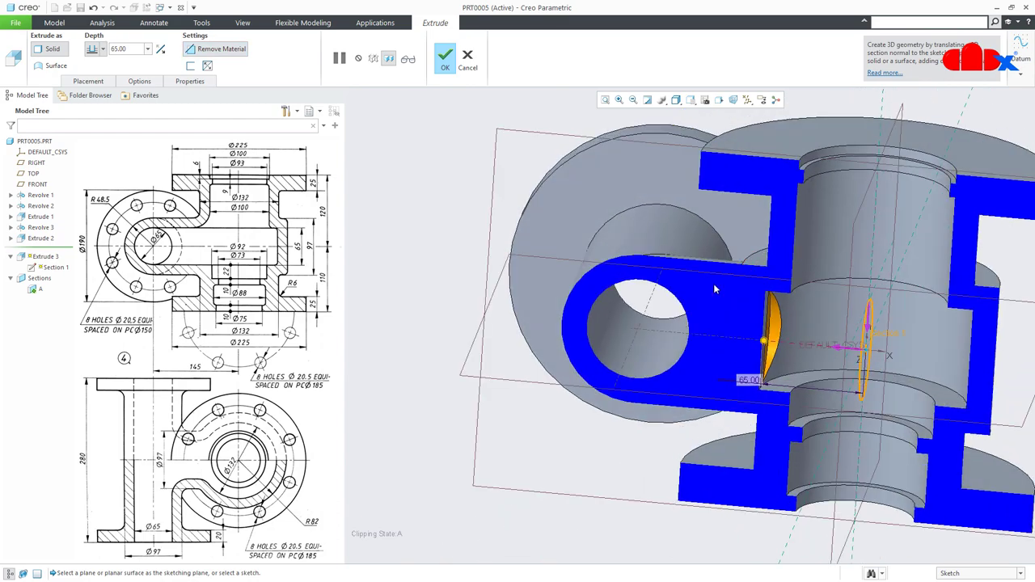
pyautogui.moveTo(765, 343); pyautogui.dragTo(666, 345)
pyautogui.scroll(5, 670, 272)
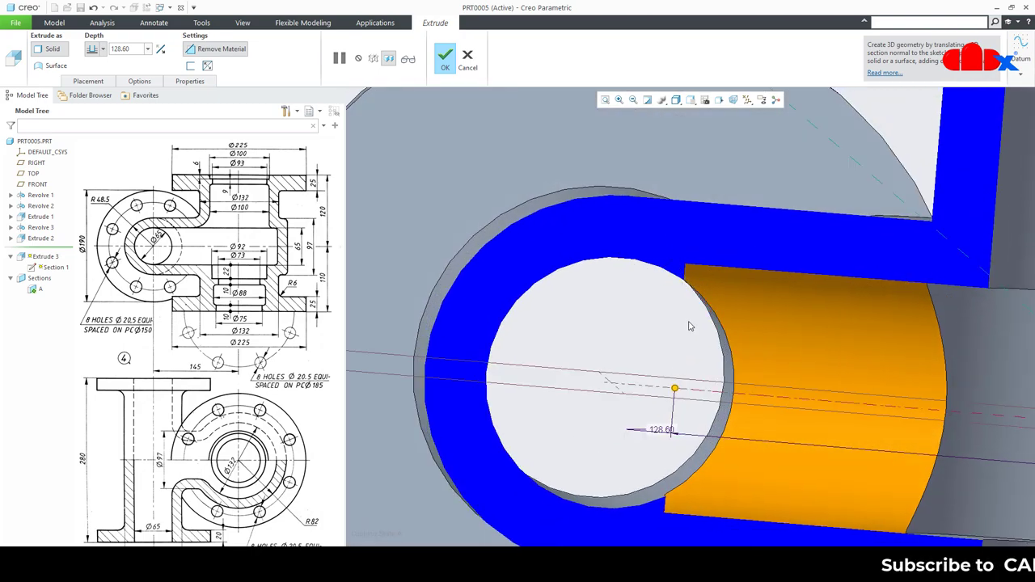
pyautogui.moveTo(674, 391); pyautogui.dragTo(622, 394)
pyautogui.moveTo(654, 357); pyautogui.dragTo(636, 394, button='middle')
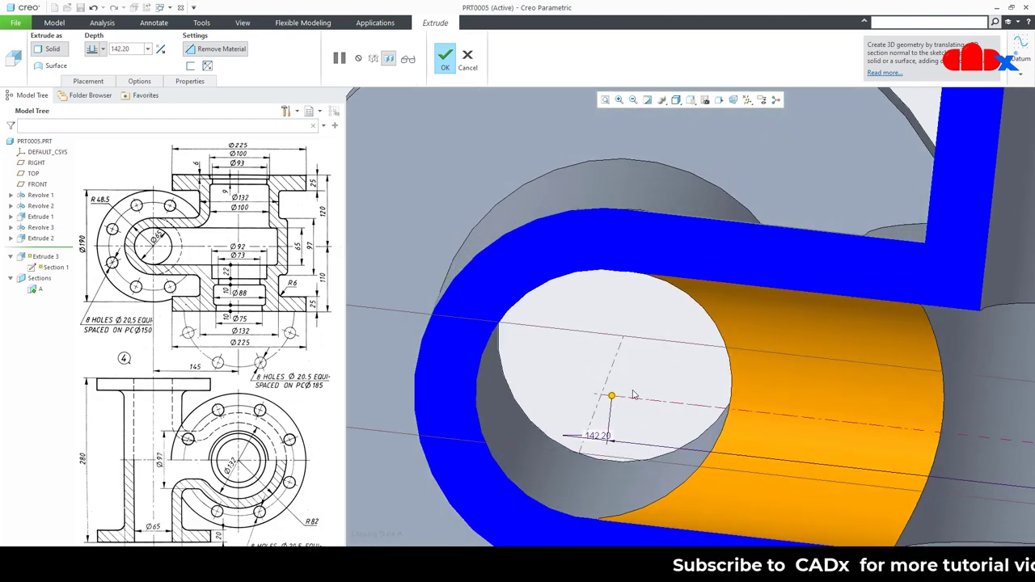
pyautogui.moveTo(613, 397); pyautogui.dragTo(478, 308)
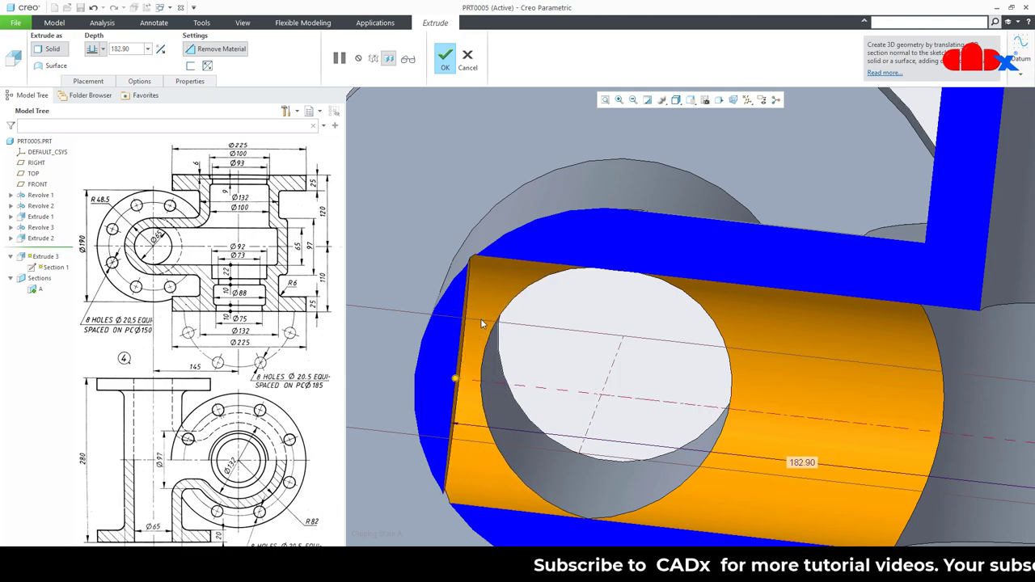
pyautogui.moveTo(645, 378); pyautogui.dragTo(637, 370, button='middle')
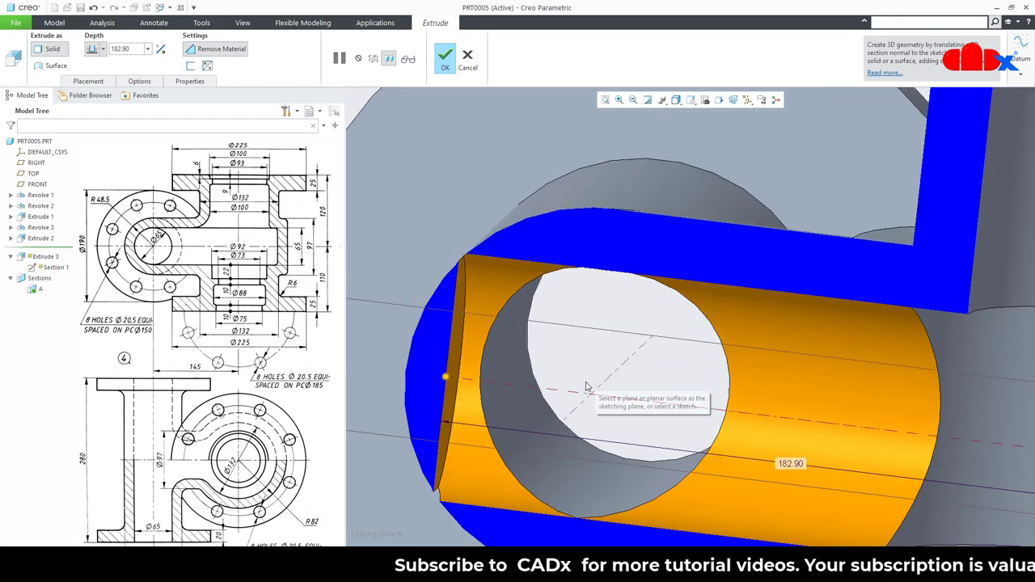
pyautogui.moveTo(446, 380); pyautogui.dragTo(591, 399)
pyautogui.moveTo(670, 375)
pyautogui.mouseDown(button='middle')
pyautogui.moveTo(686, 362)
pyautogui.moveTo(683, 370)
pyautogui.mouseUp(button='middle')
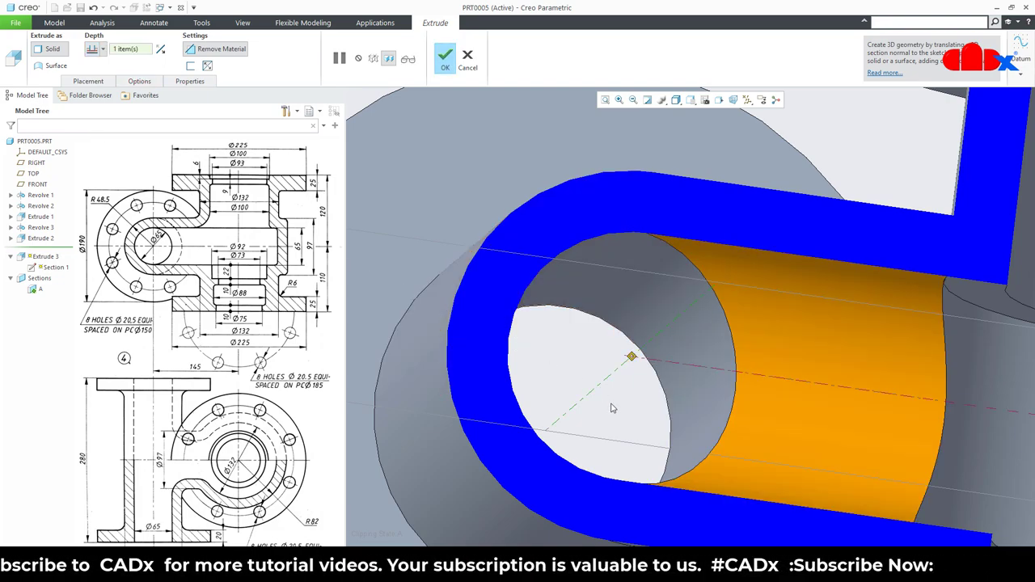
pyautogui.click(612, 407)
pyautogui.middleClick(612, 406)
# Select Extrude 3 and inspect the section A clip from the Front orientation, where the branch bore meets the main bore.
pyautogui.hotkey('ctrl', 'd')
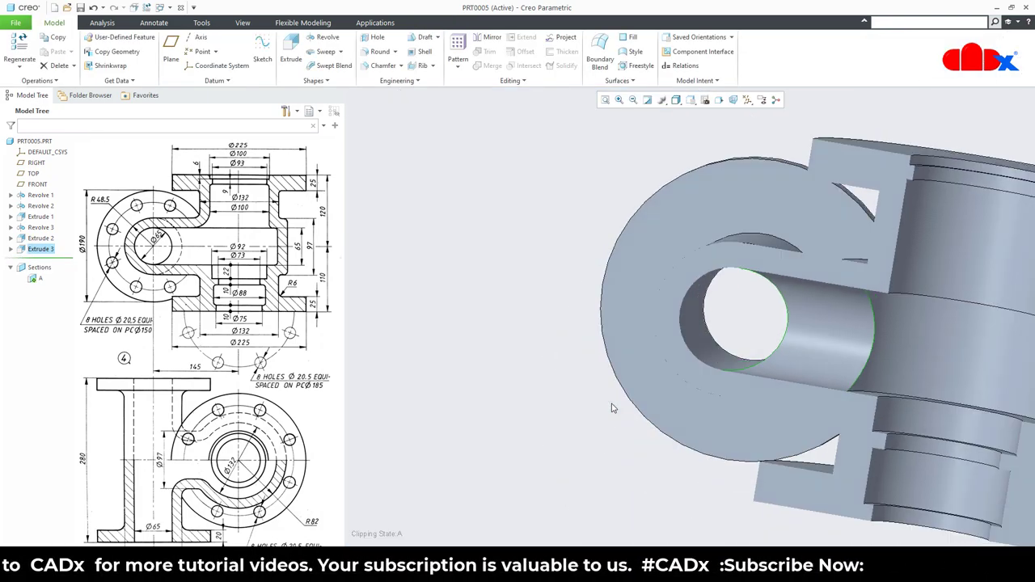
pyautogui.click(612, 408)
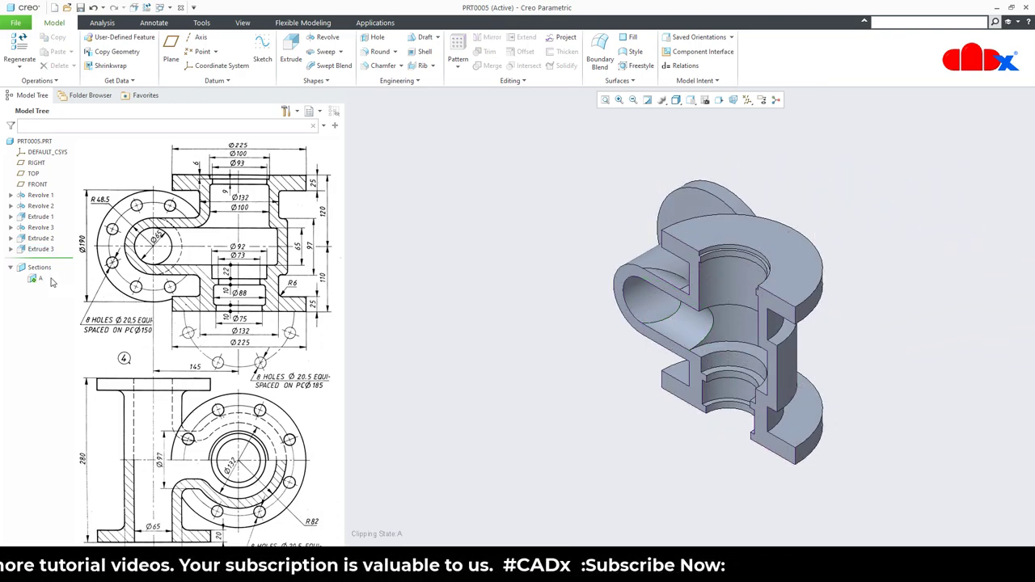
pyautogui.click(37, 248)
pyautogui.click(37, 242)
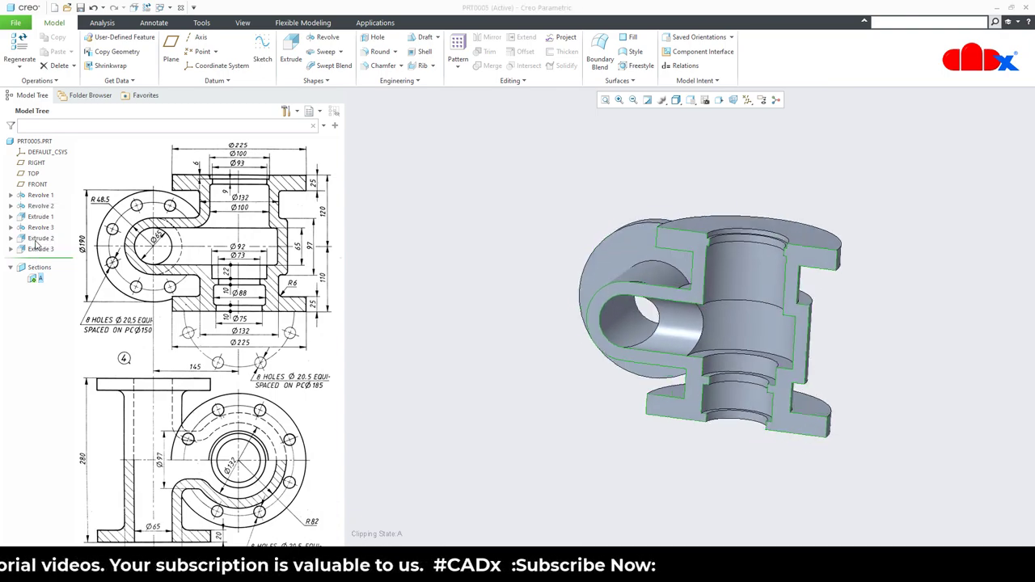
pyautogui.click(909, 381)
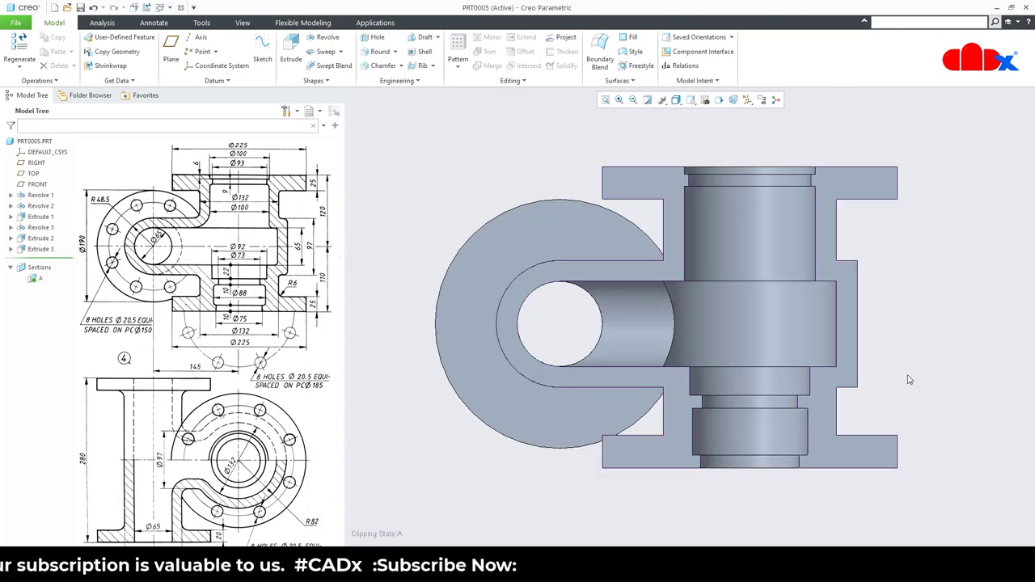
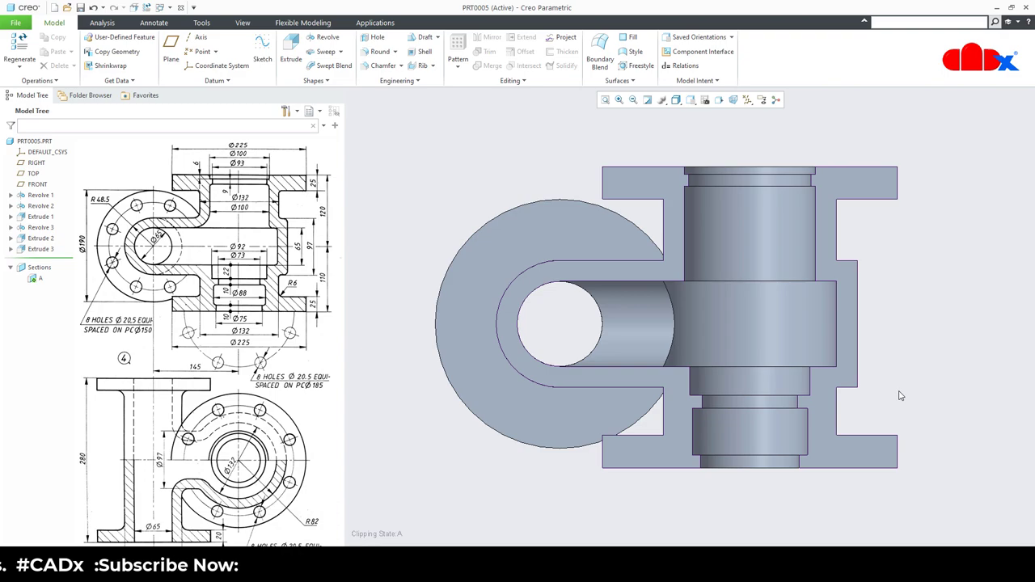
# Restore the default isometric view and turn off section A's clipping so the whole fitting shows.
pyautogui.hotkey('ctrl', 'd')
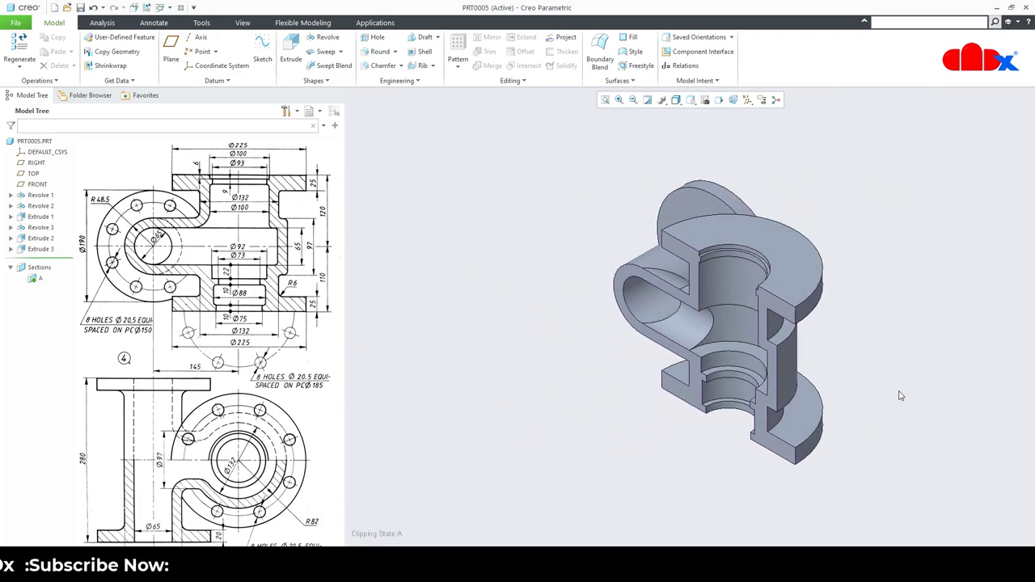
pyautogui.click(40, 279)
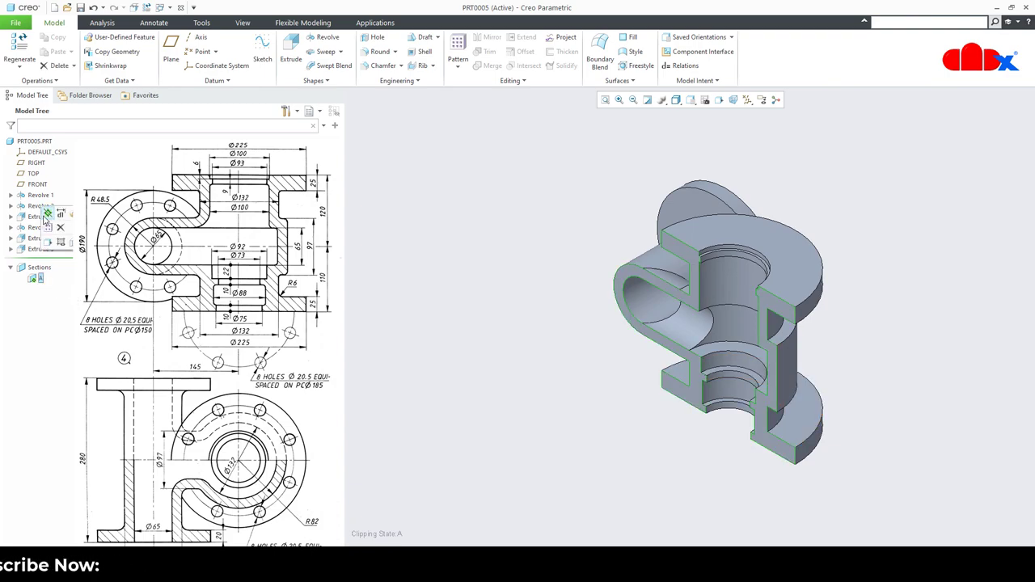
pyautogui.click(728, 542)
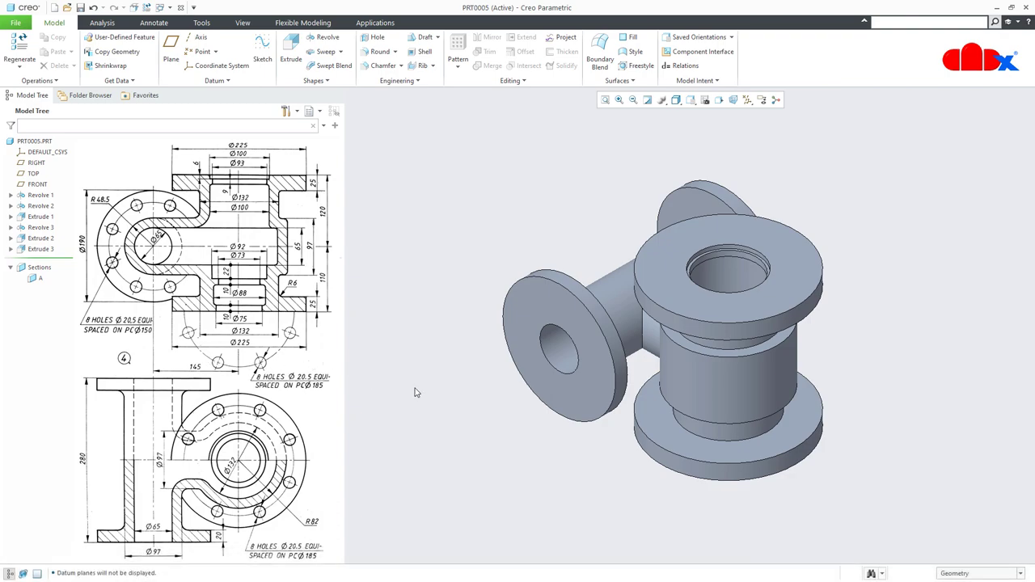
# Start a hole on the top flange face with diameter placement about the central axis and RIGHT plane.
pyautogui.click(376, 38)
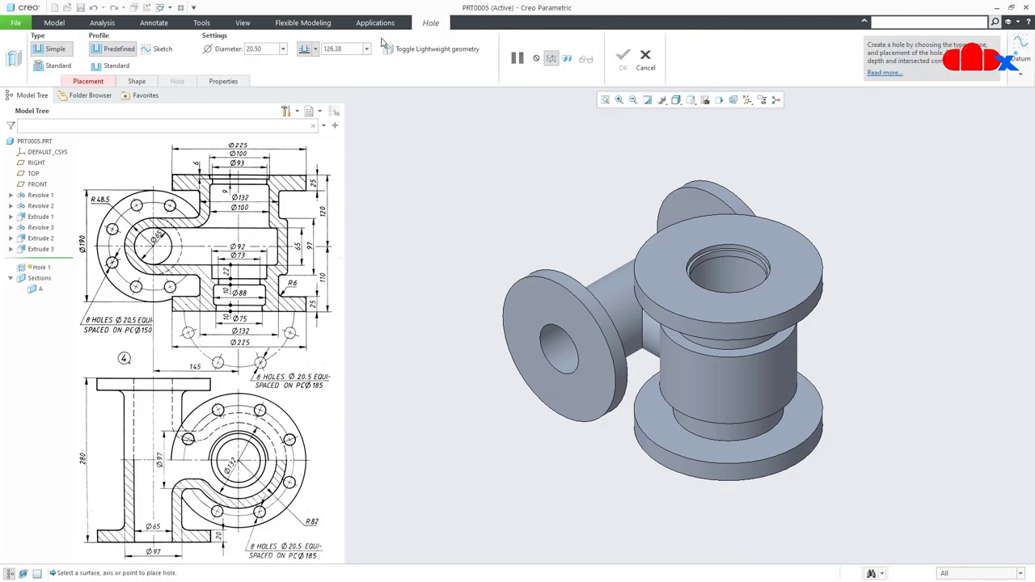
pyautogui.click(747, 100)
pyautogui.click(748, 114)
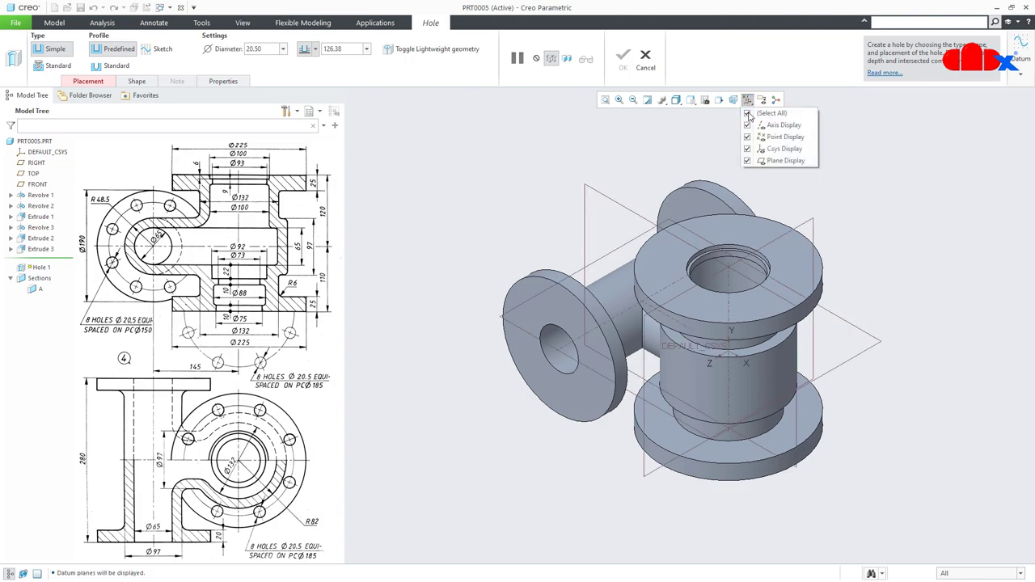
pyautogui.click(794, 262)
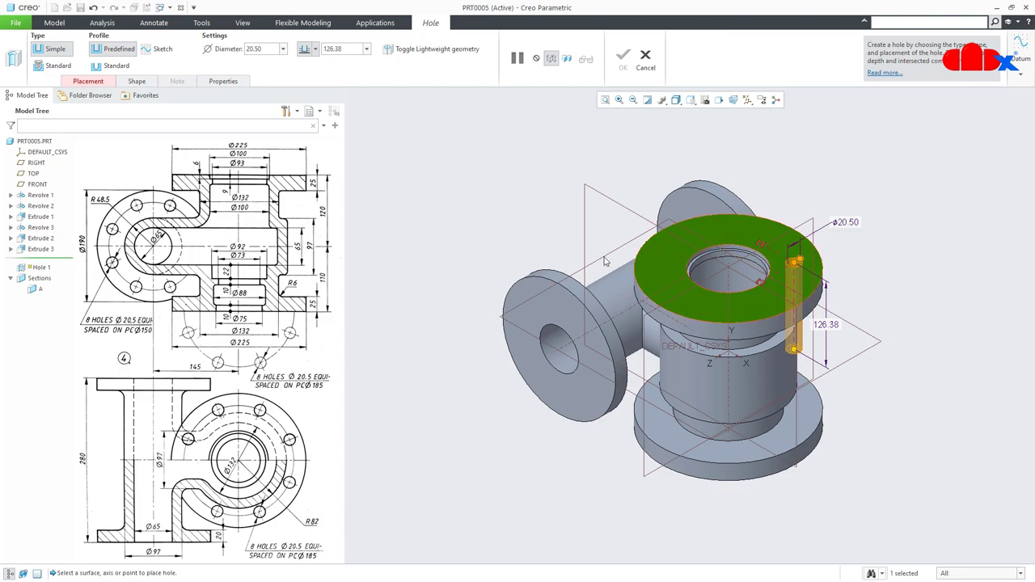
pyautogui.click(93, 82)
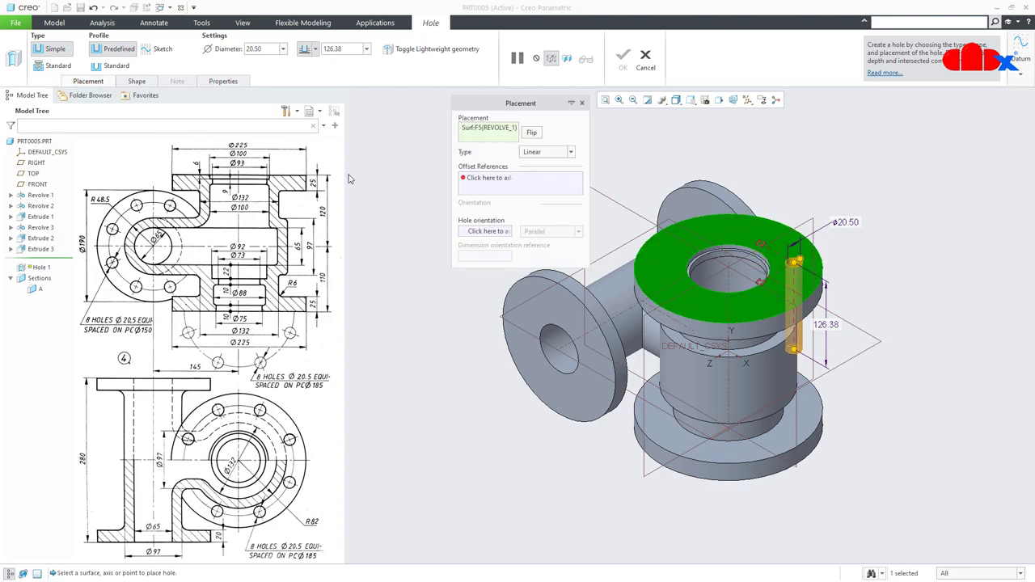
pyautogui.click(555, 154)
pyautogui.click(552, 187)
pyautogui.moveTo(764, 281); pyautogui.dragTo(725, 290)
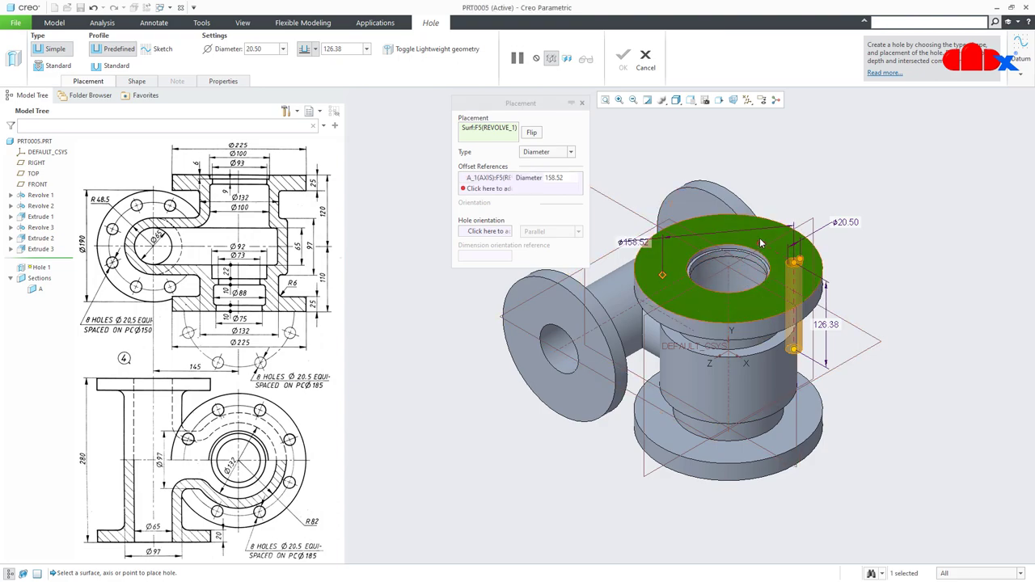
pyautogui.moveTo(761, 242); pyautogui.dragTo(813, 221)
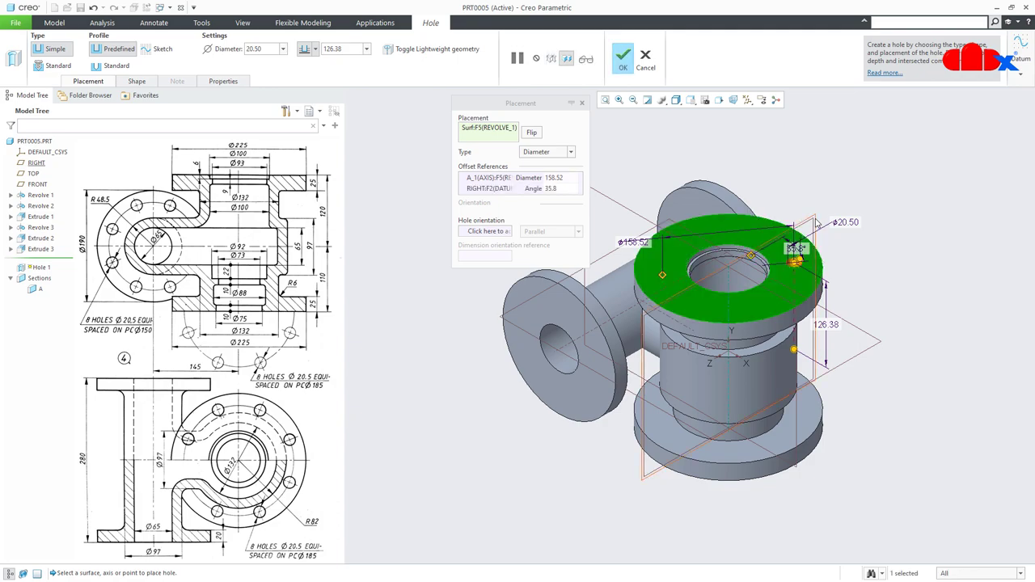
# Set a Ø185 pitch circle, 22.5° angle and Through All depth, completing Hole 1.
pyautogui.click(571, 182)
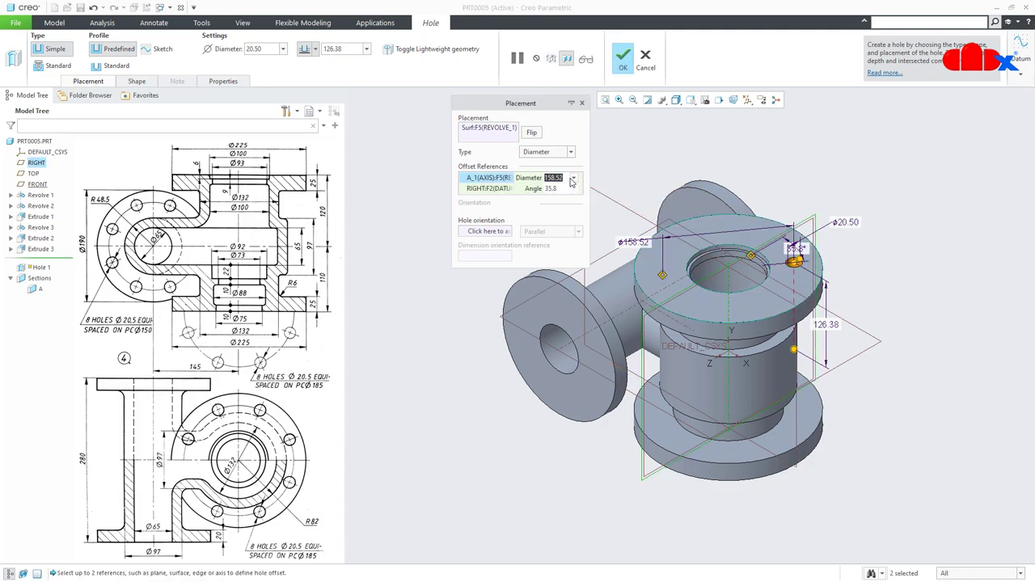
pyautogui.write('185')
pyautogui.press('Return')
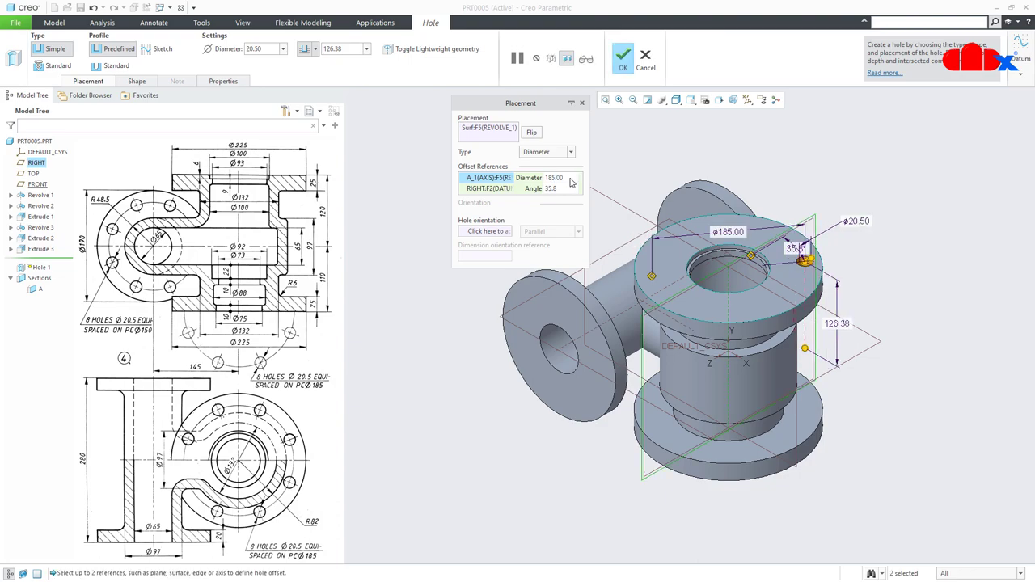
pyautogui.click(565, 189)
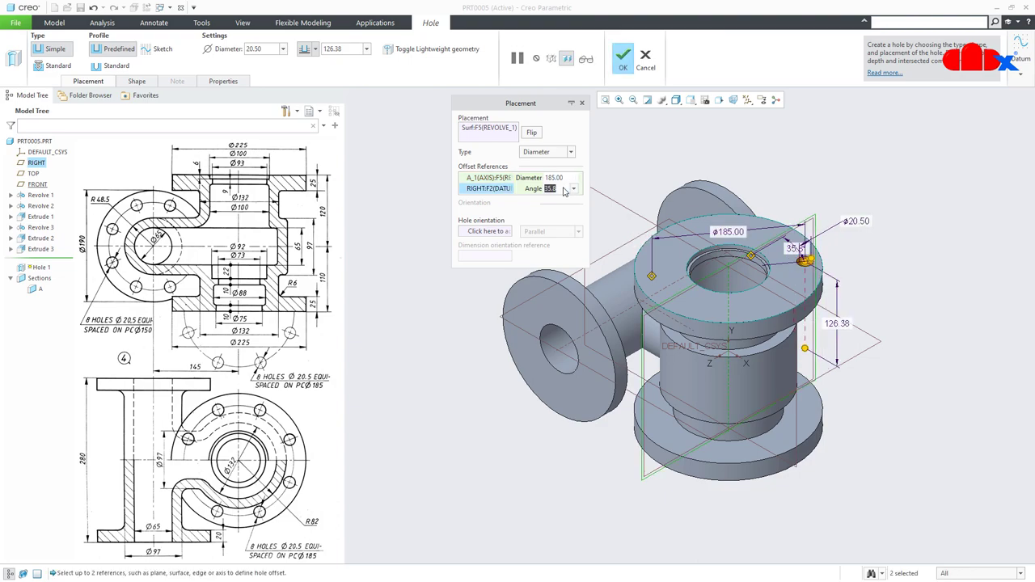
pyautogui.write('22.5')
pyautogui.press('Return')
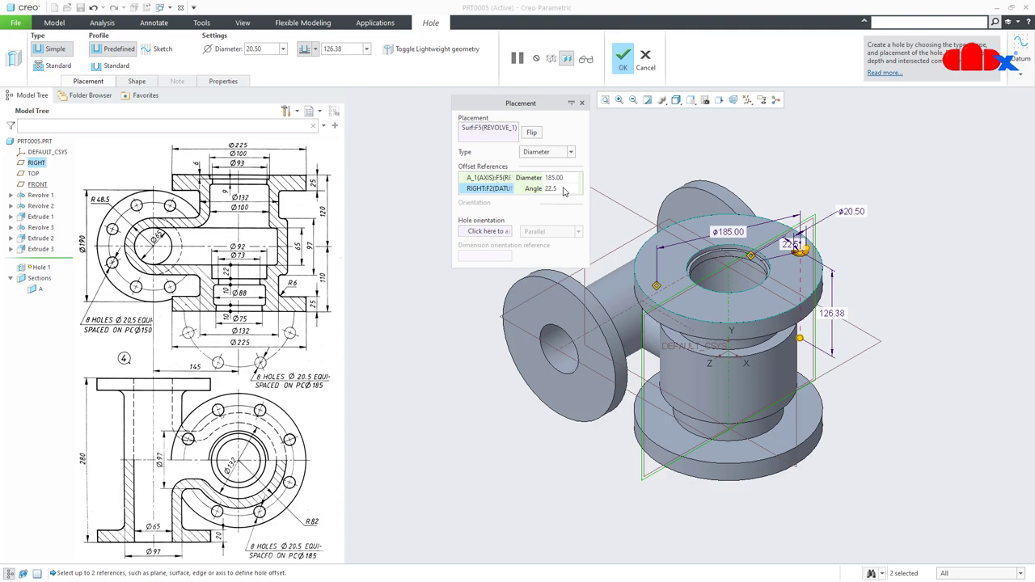
pyautogui.click(305, 95)
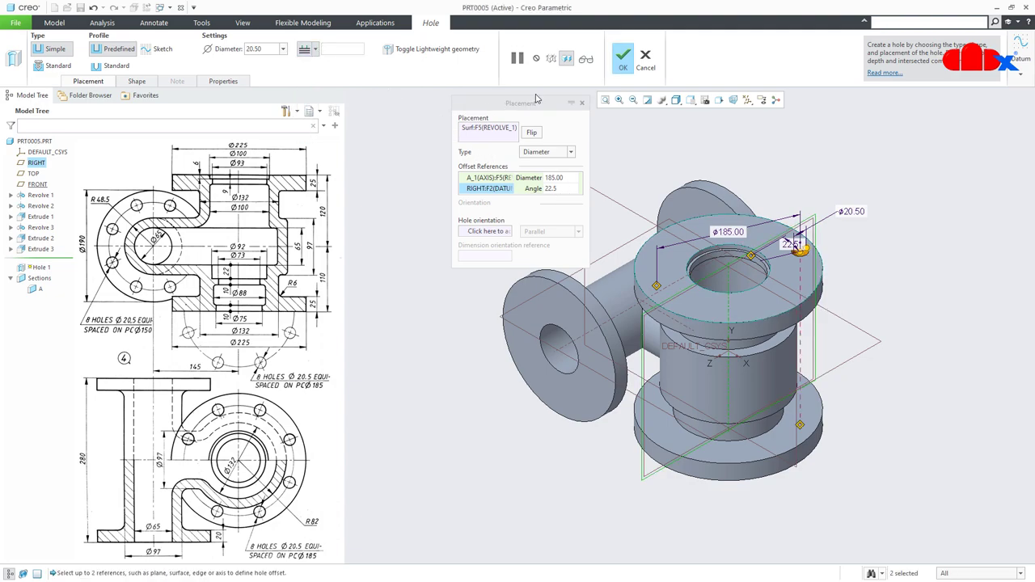
pyautogui.click(622, 60)
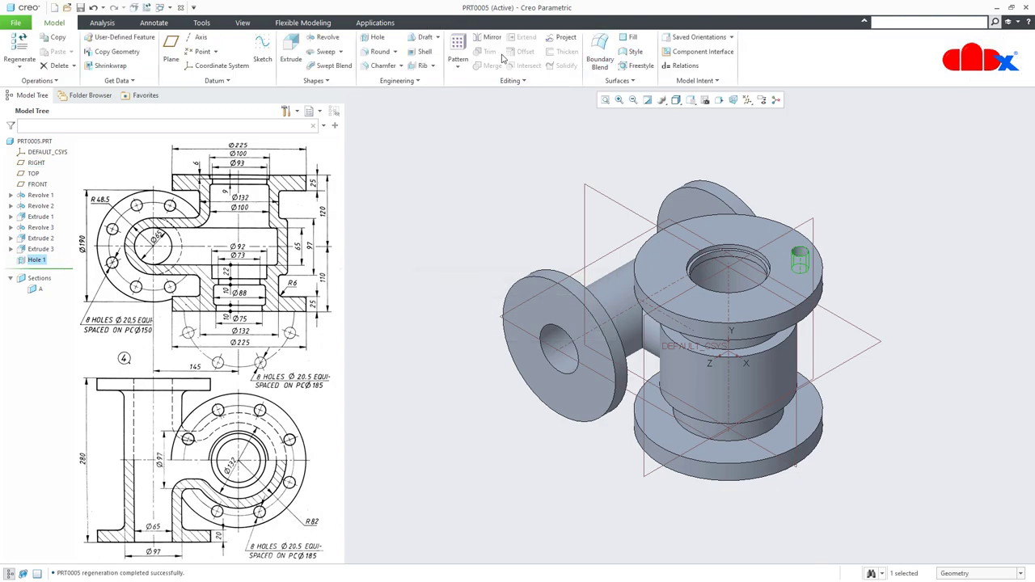
# Pattern Hole 1 about the central axis as 8 members spread evenly over 360°.
pyautogui.click(458, 47)
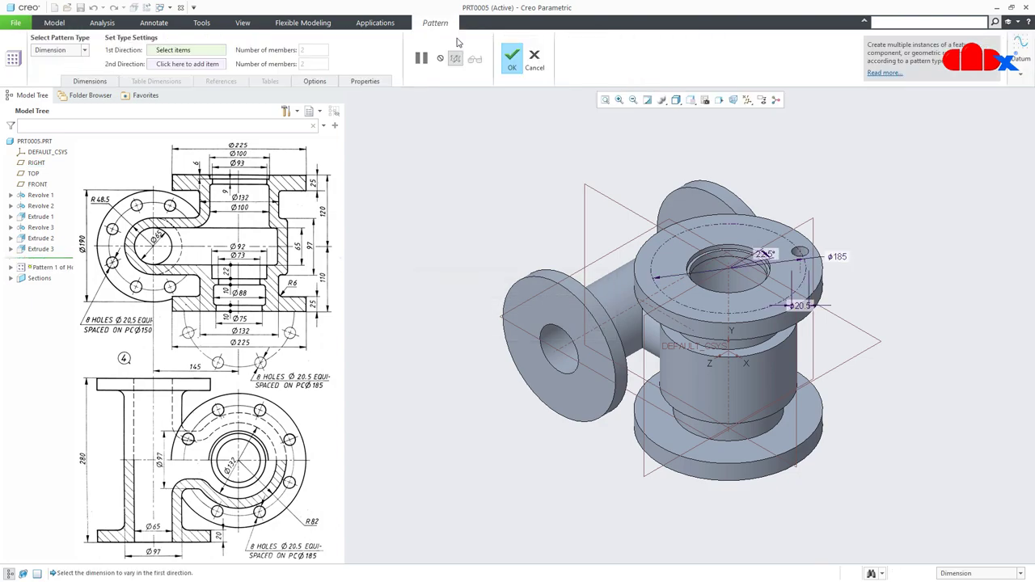
pyautogui.click(68, 51)
pyautogui.click(49, 81)
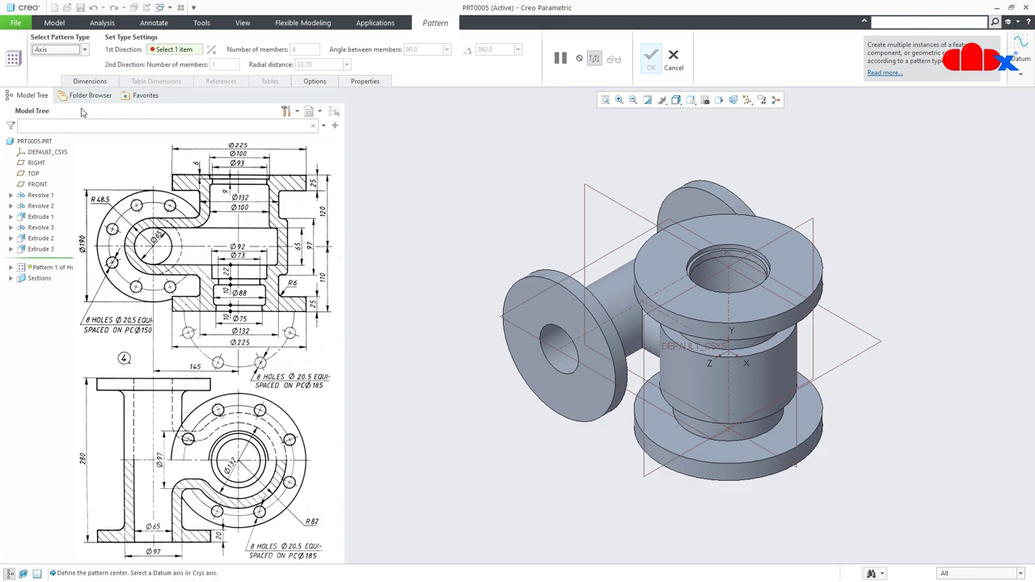
pyautogui.click(728, 303)
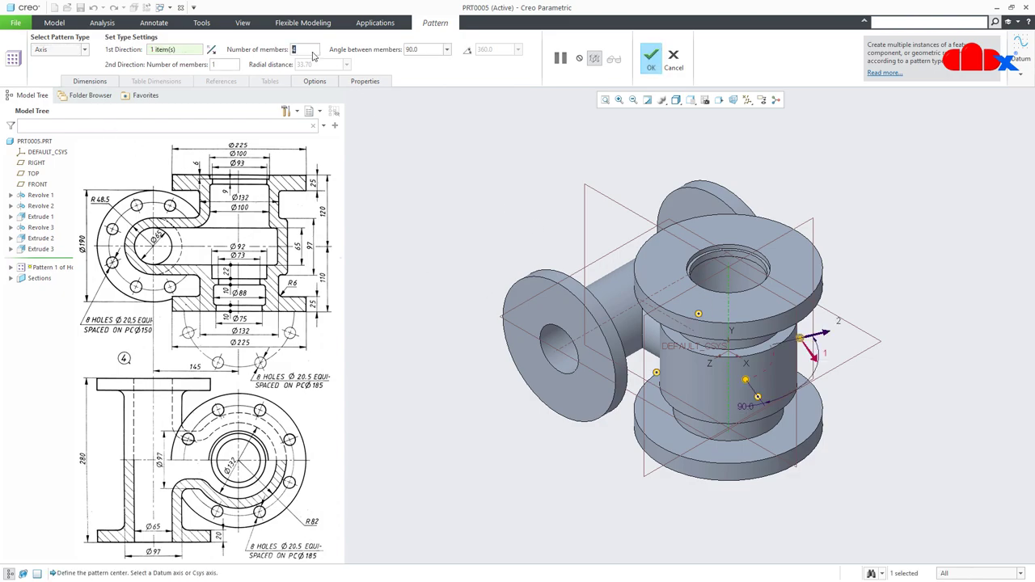
pyautogui.write('8')
pyautogui.click(468, 51)
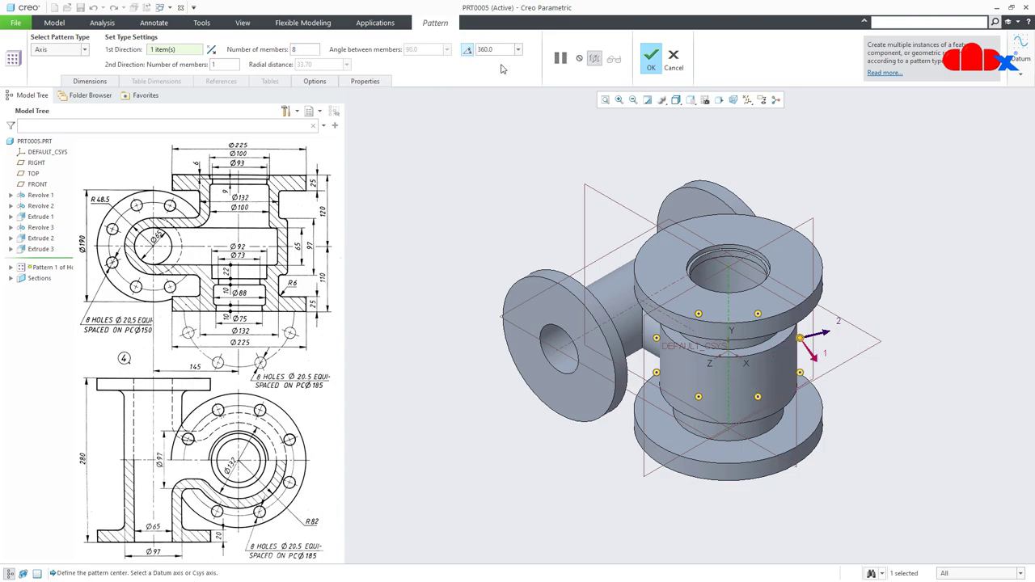
pyautogui.click(652, 65)
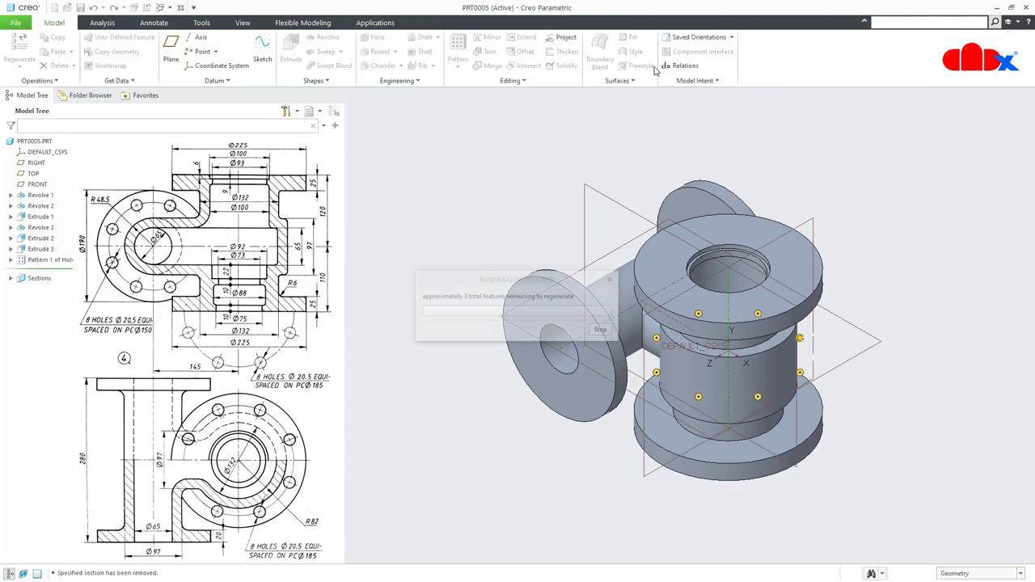
pyautogui.click(858, 300)
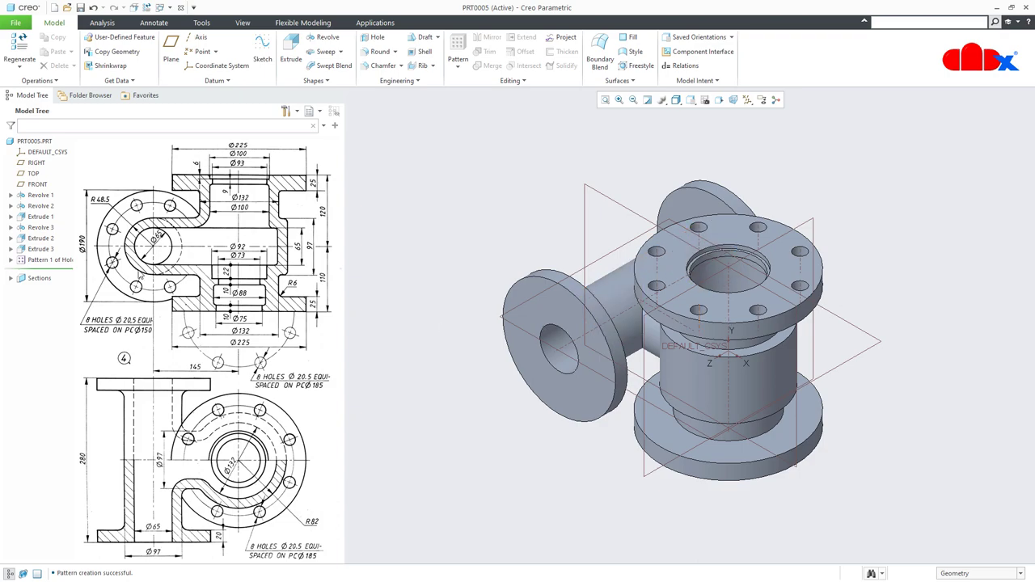
# Copy and paste the eight-hole pattern, centring the copy on the front flange's axis.
pyautogui.click(47, 262)
pyautogui.hotkey('ctrl', 'c')
pyautogui.click(433, 414)
pyautogui.hotkey('ctrl', 'v')
pyautogui.moveTo(432, 414); pyautogui.dragTo(730, 342, button='middle')
pyautogui.scroll(5, 707, 479)
pyautogui.moveTo(707, 479); pyautogui.dragTo(694, 493, button='middle')
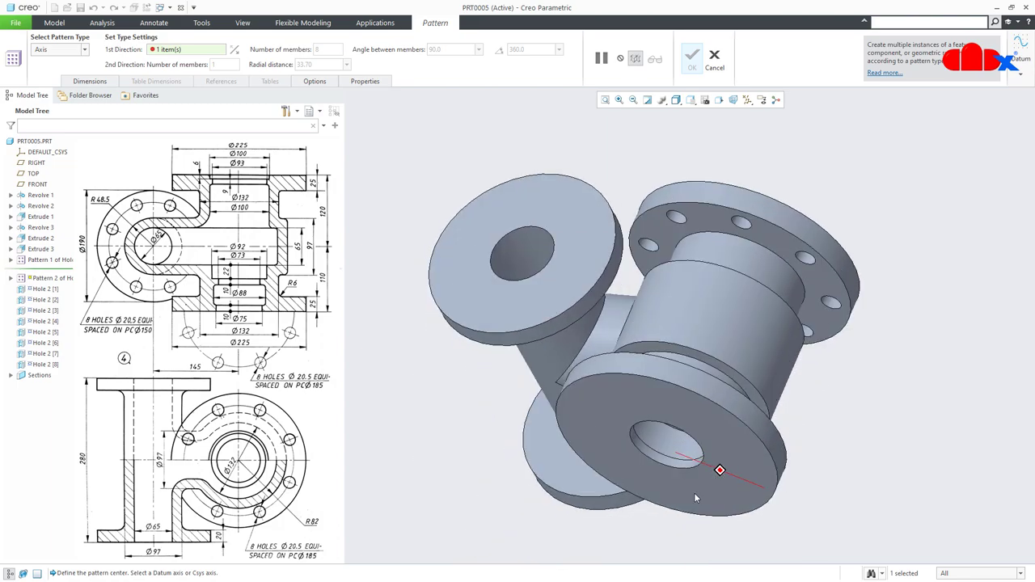
pyautogui.click(673, 435)
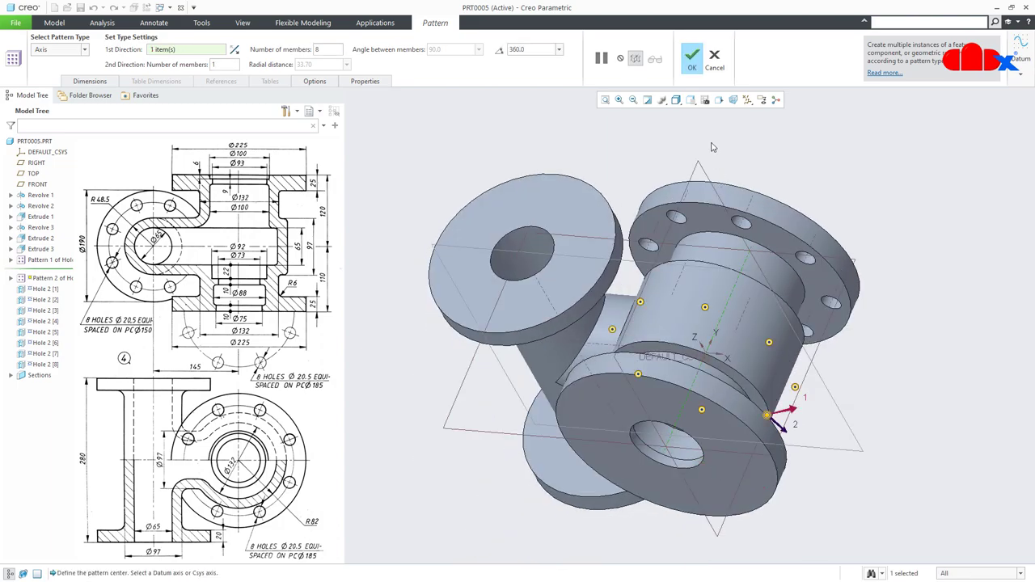
pyautogui.click(692, 69)
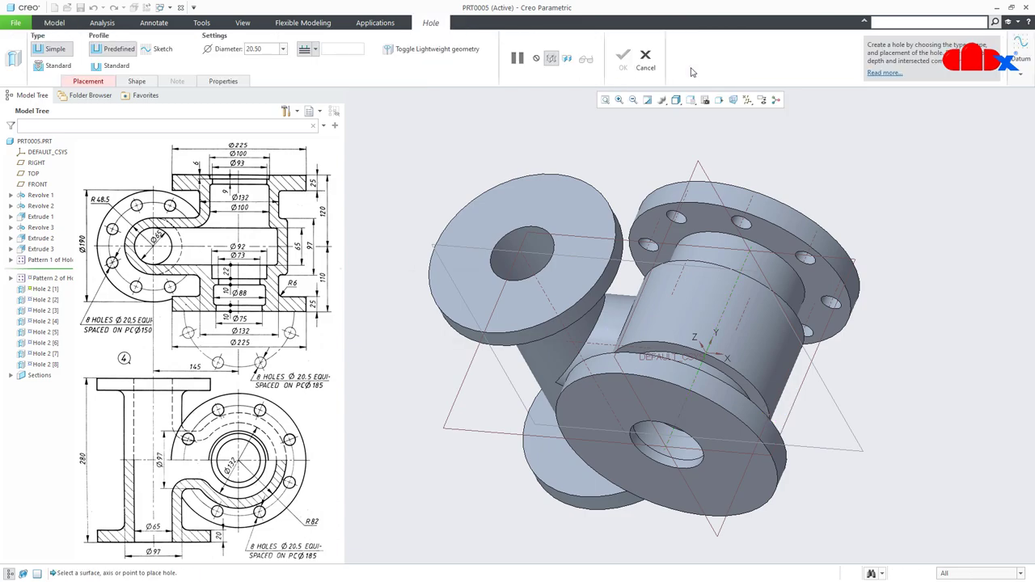
# Place the copied hole on the front flange face with diameter placement about its axis and RIGHT plane.
pyautogui.click(713, 416)
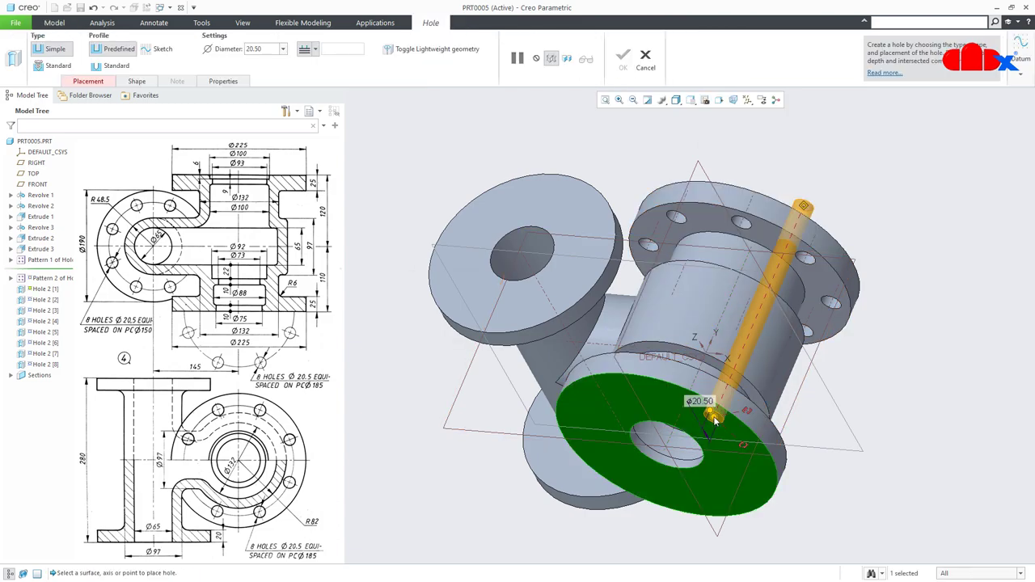
pyautogui.click(88, 81)
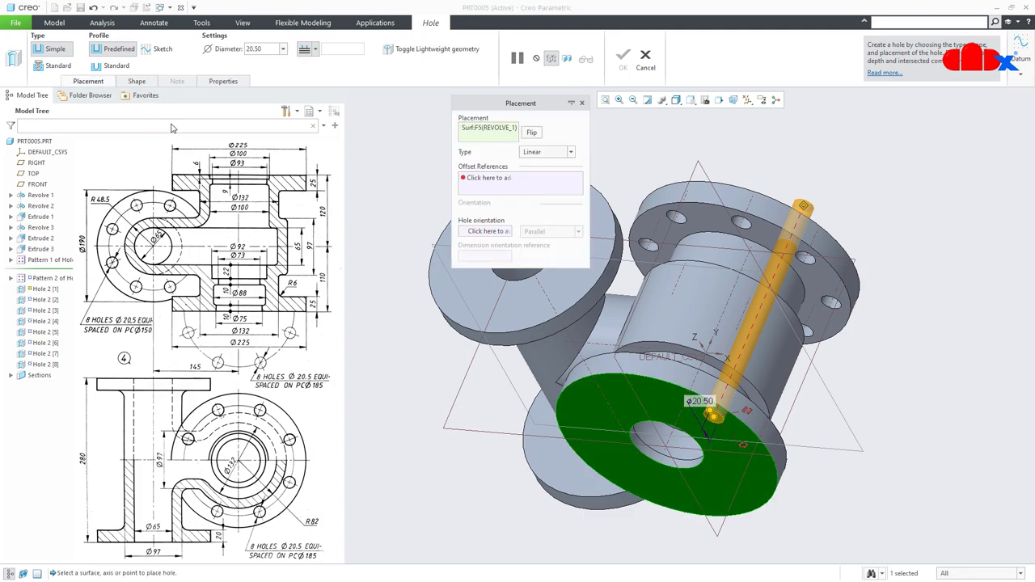
pyautogui.click(558, 155)
pyautogui.click(554, 186)
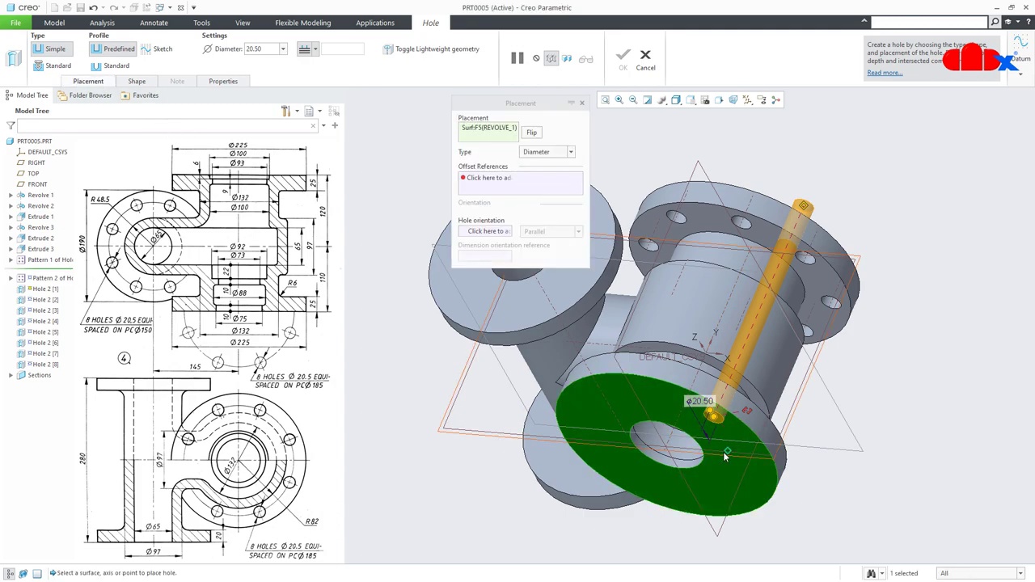
pyautogui.click(668, 444)
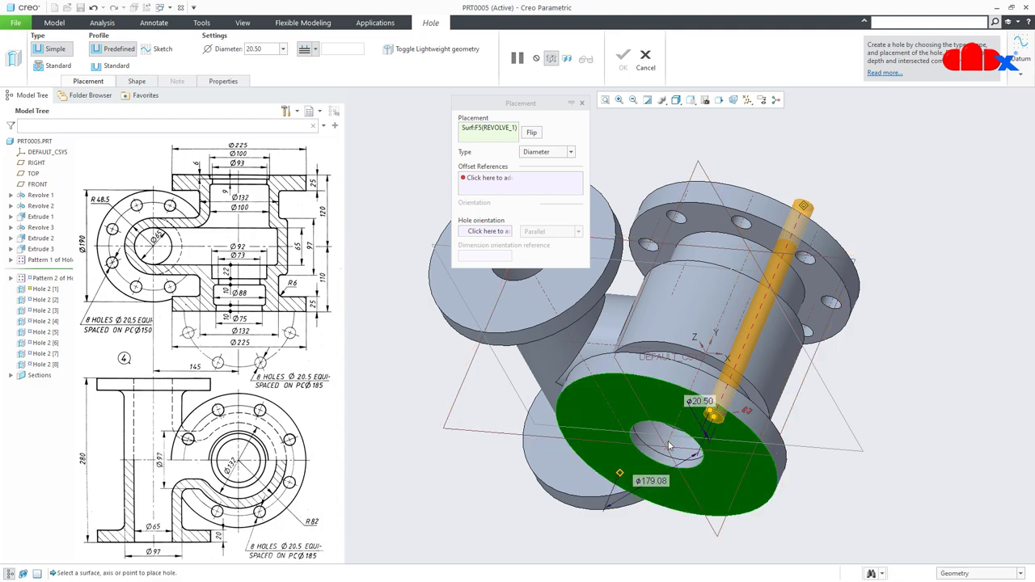
pyautogui.keyDown('ctrl'); pyautogui.click(751, 474); pyautogui.keyUp('ctrl')
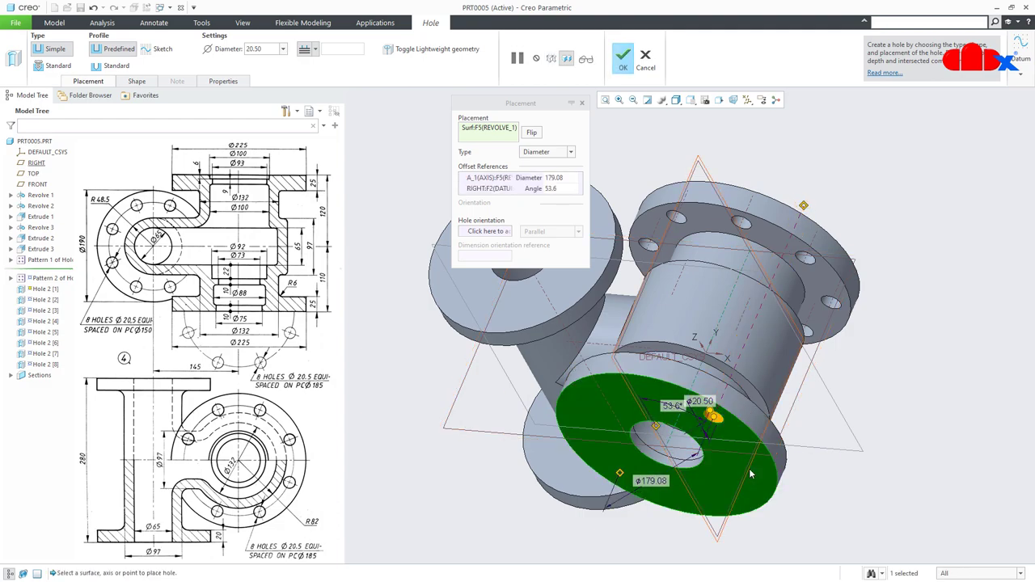
# Set the hole's angle to 22.5° and bolt-circle diameter to 185, and finish it.
pyautogui.click(569, 189)
pyautogui.write('22')
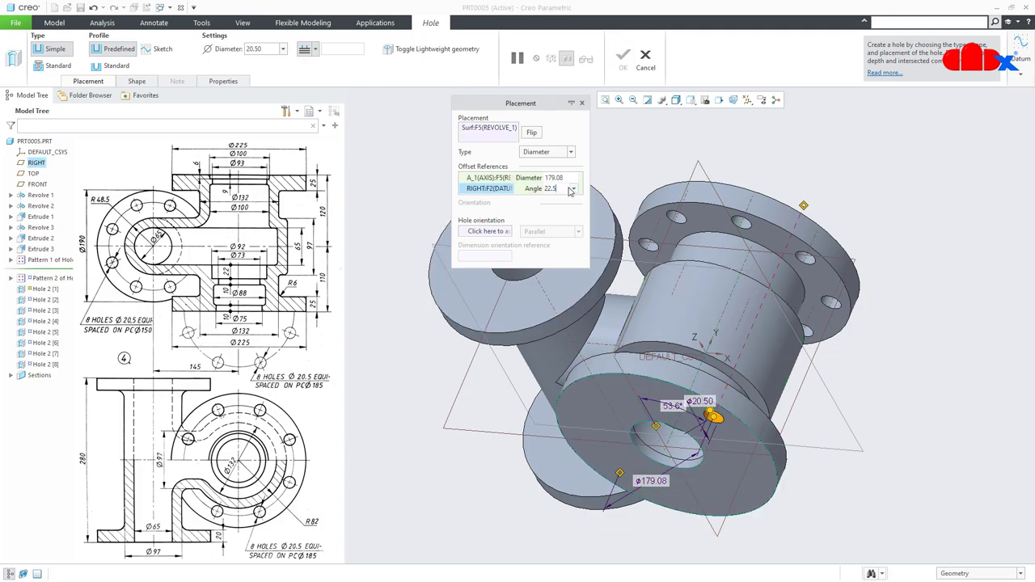
pyautogui.write('.5')
pyautogui.press('Return')
pyautogui.click(569, 180)
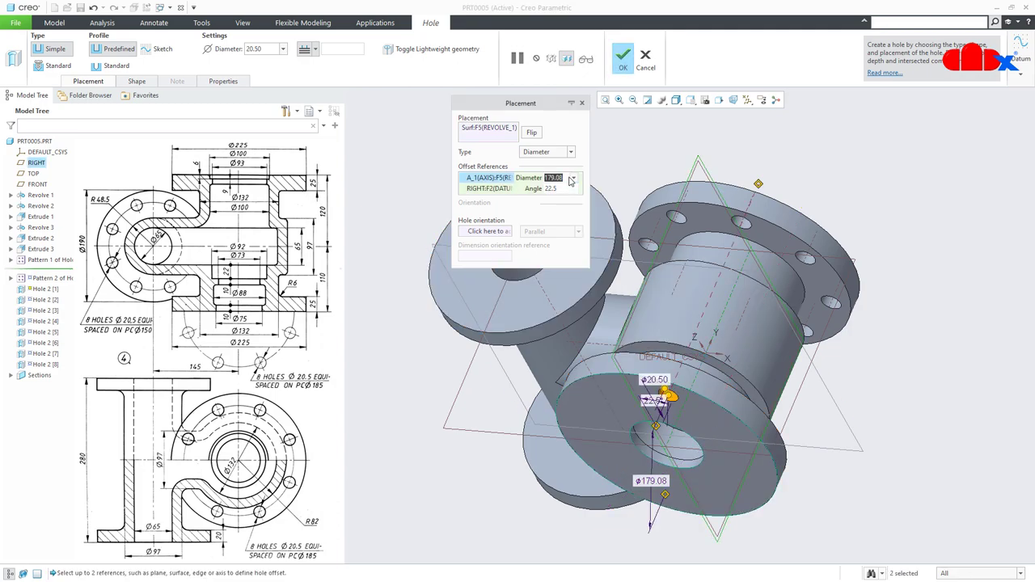
pyautogui.write('18')
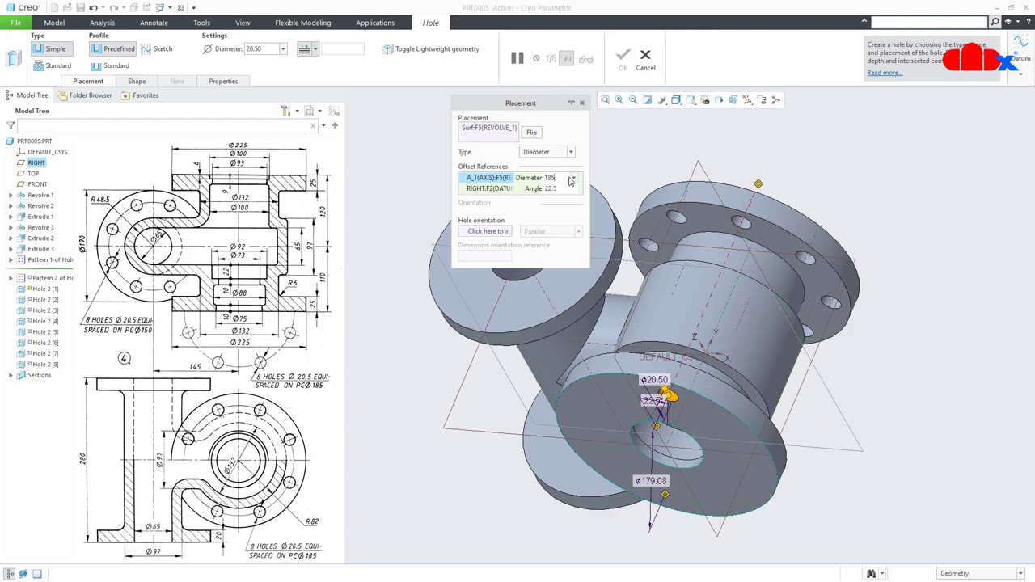
pyautogui.write('5')
pyautogui.press('Return')
pyautogui.click(630, 67)
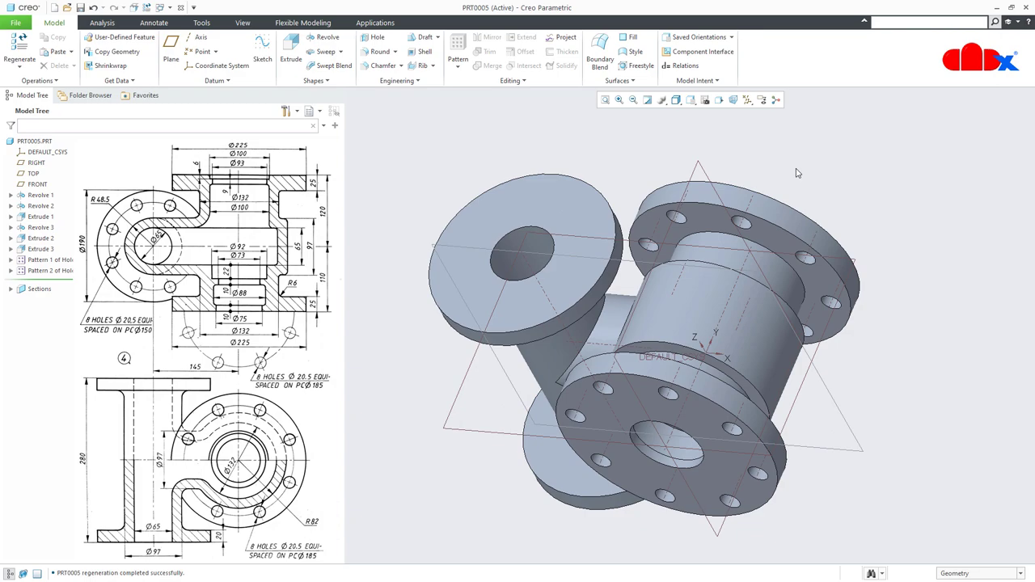
# Create a new eight-hole circular pattern centred on the side-port axis.
pyautogui.hotkey('ctrl', 'd')
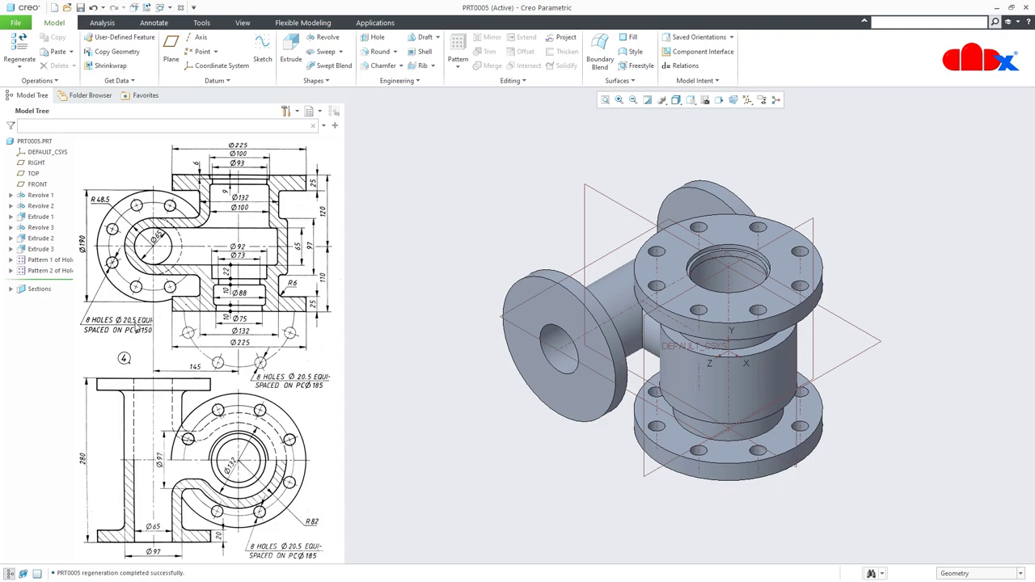
pyautogui.click(28, 260)
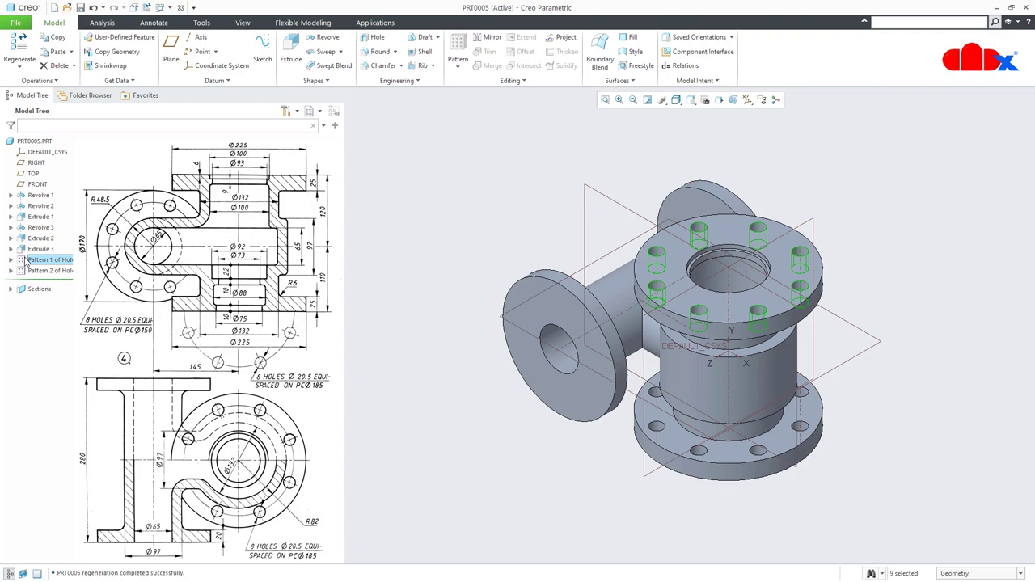
pyautogui.click(402, 404)
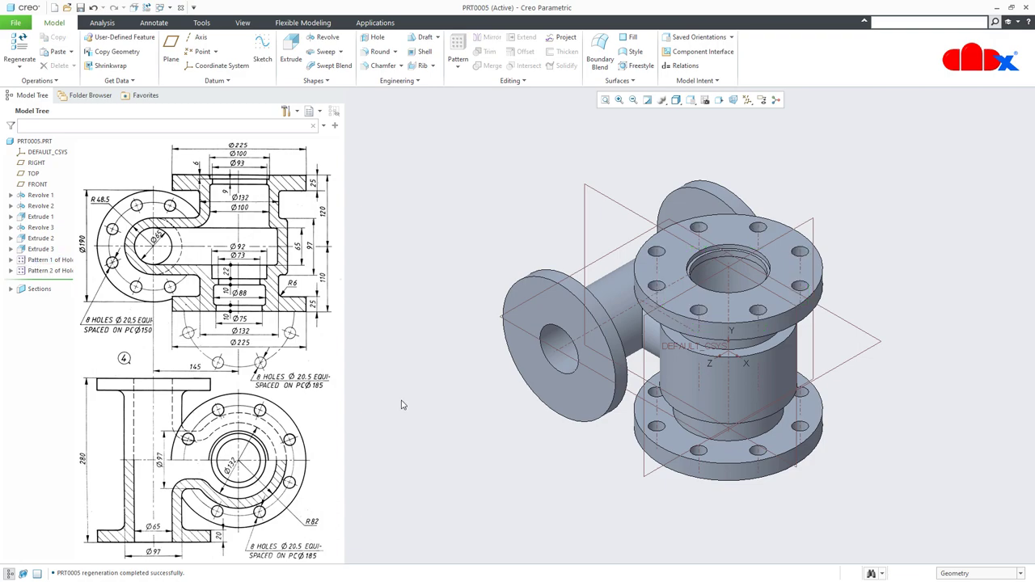
pyautogui.press('p')
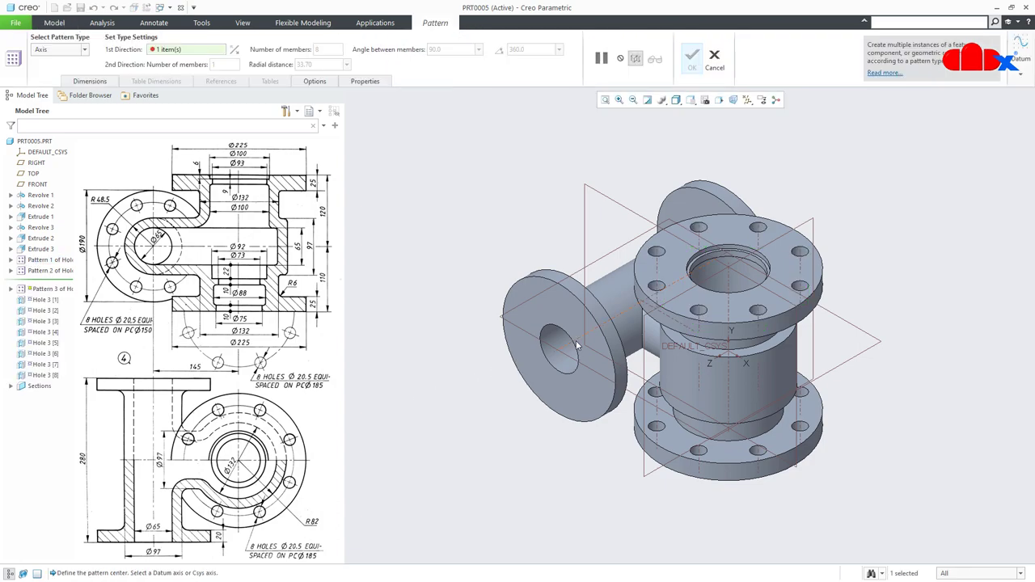
pyautogui.click(576, 346)
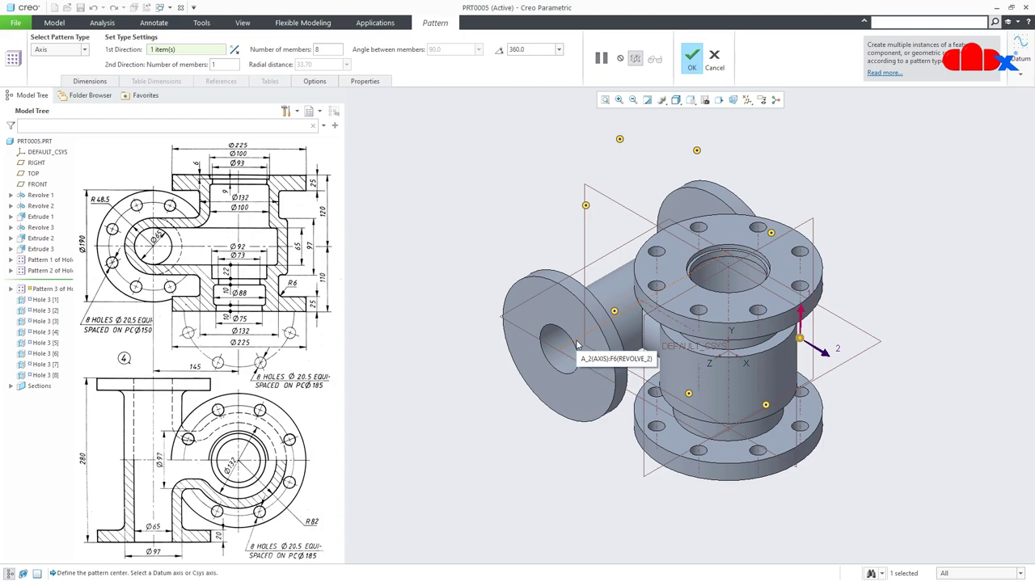
pyautogui.click(692, 58)
# Place the lead hole on the left flange face with diameter placement about the side flange axis.
pyautogui.press('h')
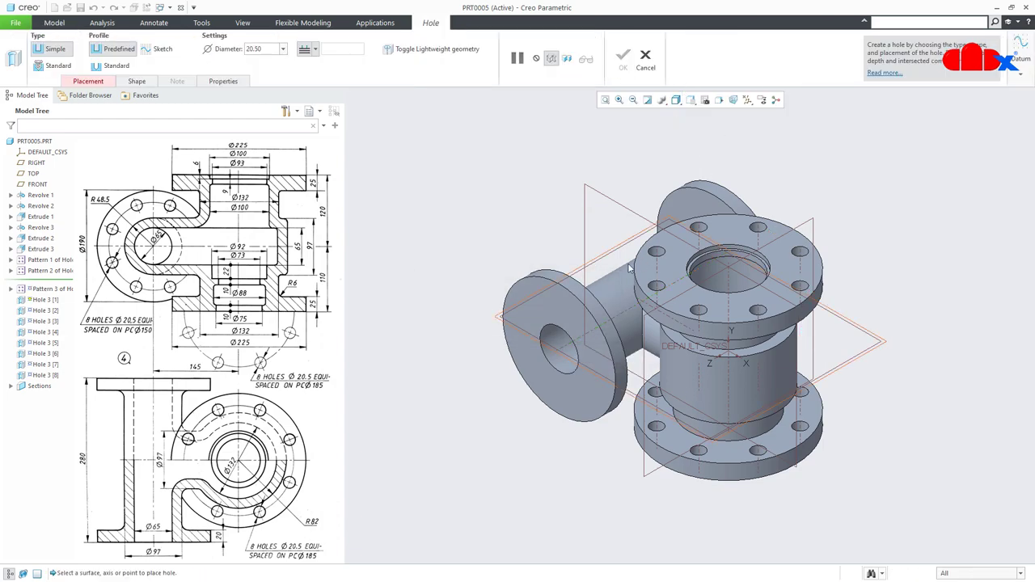
pyautogui.click(590, 383)
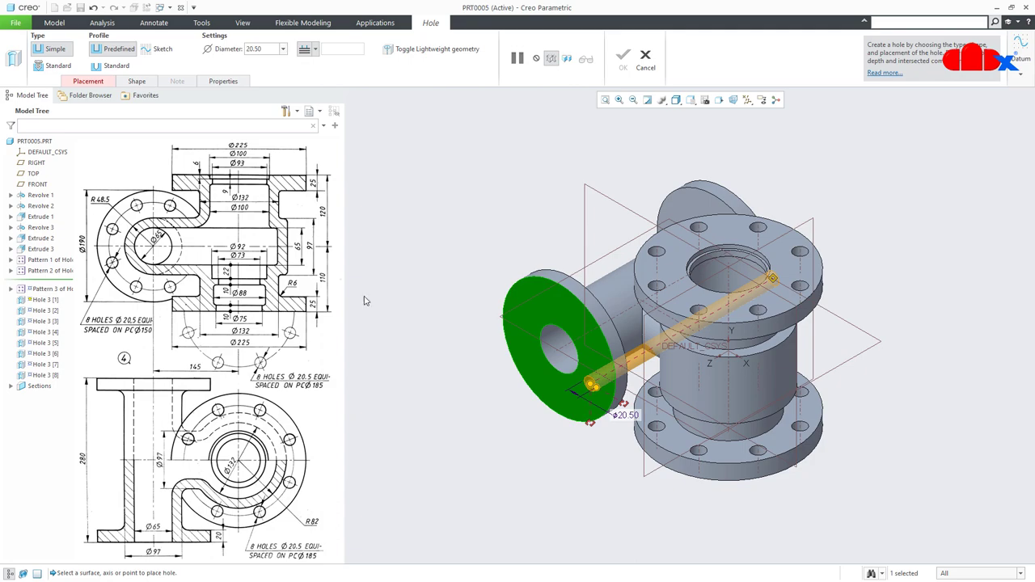
pyautogui.click(101, 82)
pyautogui.click(528, 153)
pyautogui.click(543, 188)
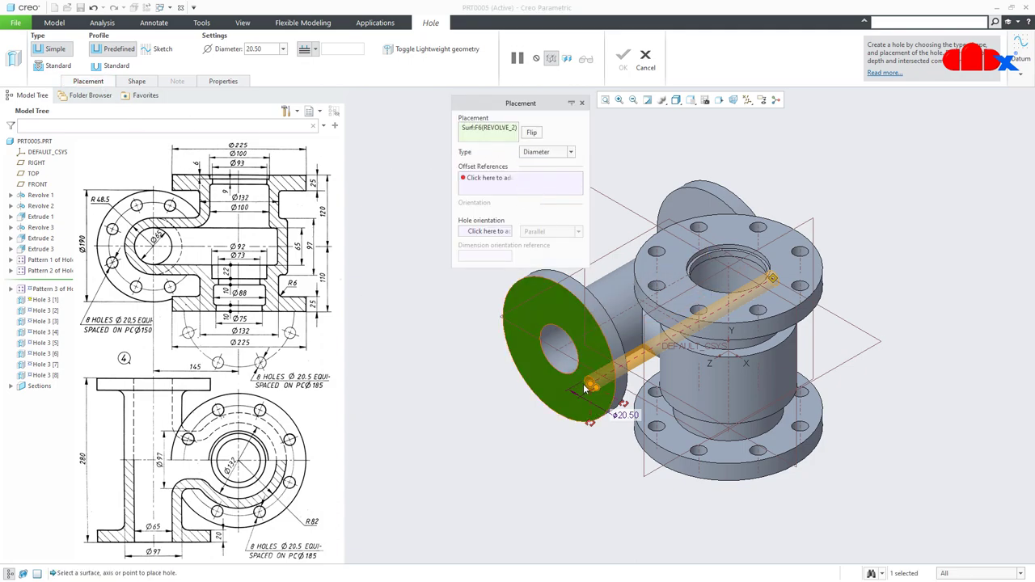
pyautogui.click(569, 350)
# Reference the TOP datum at 22.5° with a Ø150 bolt circle and finish the hole.
pyautogui.moveTo(591, 427); pyautogui.dragTo(581, 362)
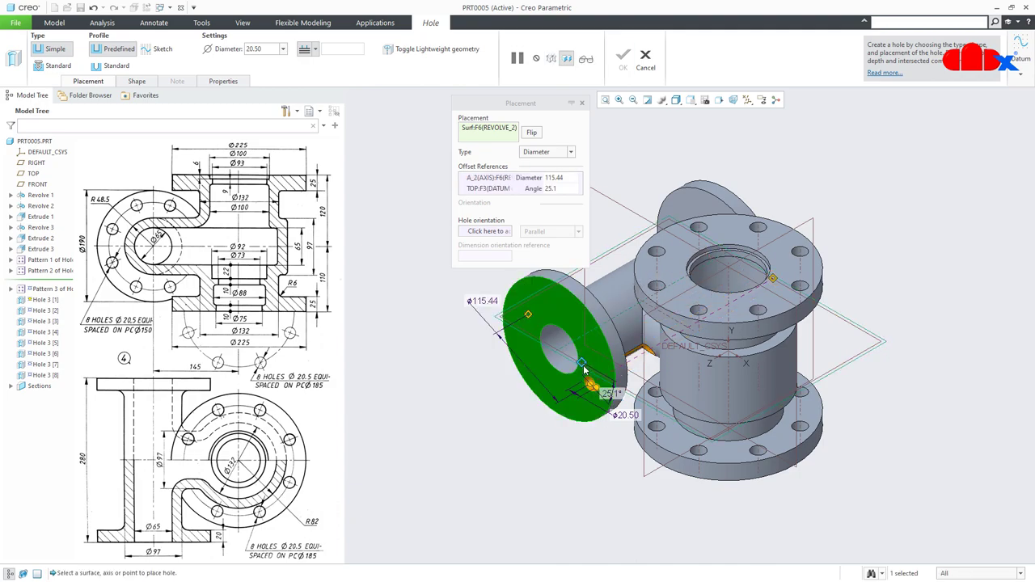
pyautogui.click(568, 191)
pyautogui.click(575, 189)
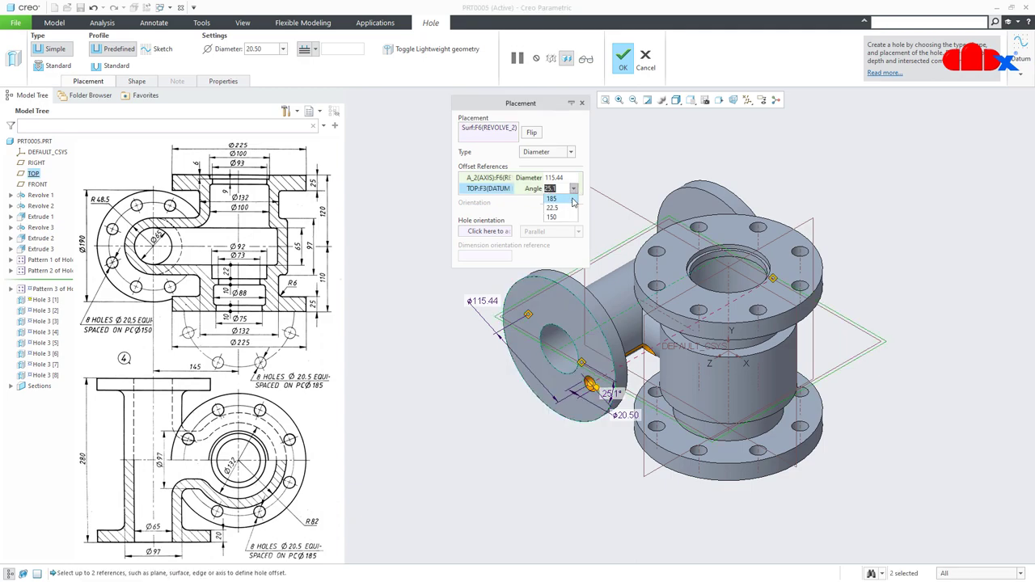
pyautogui.click(569, 209)
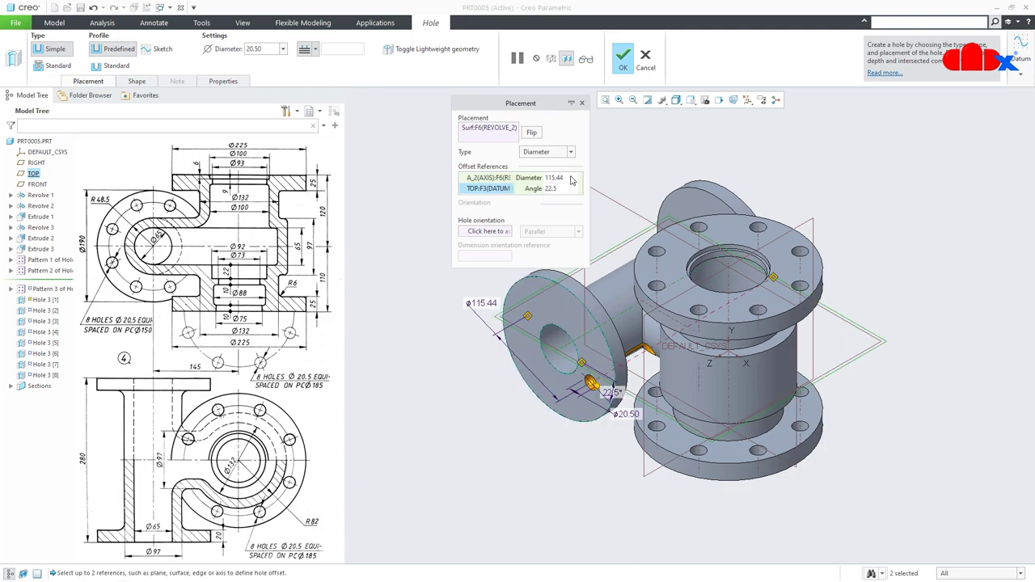
pyautogui.click(571, 180)
pyautogui.write('15')
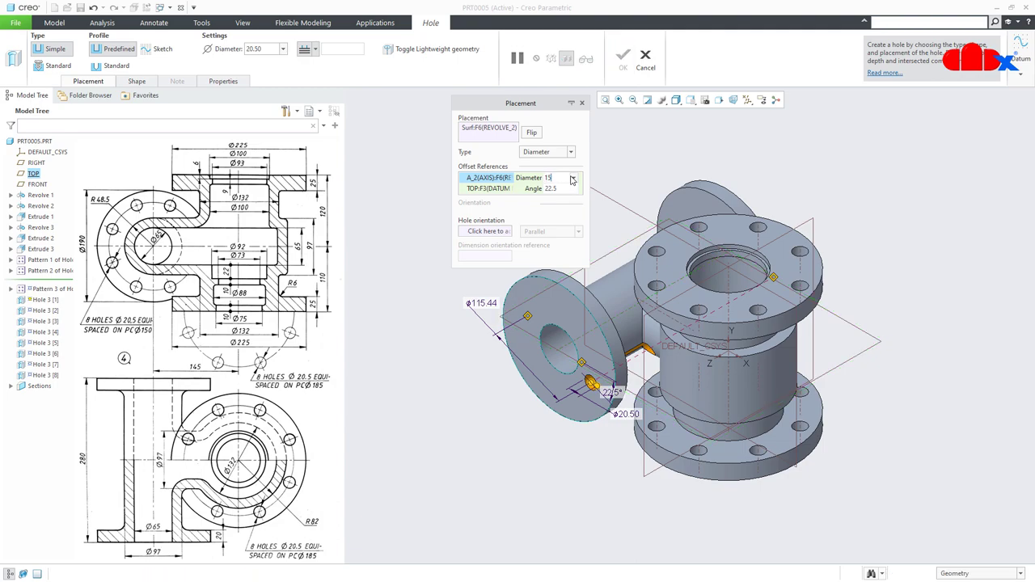
pyautogui.write('0')
pyautogui.click(623, 61)
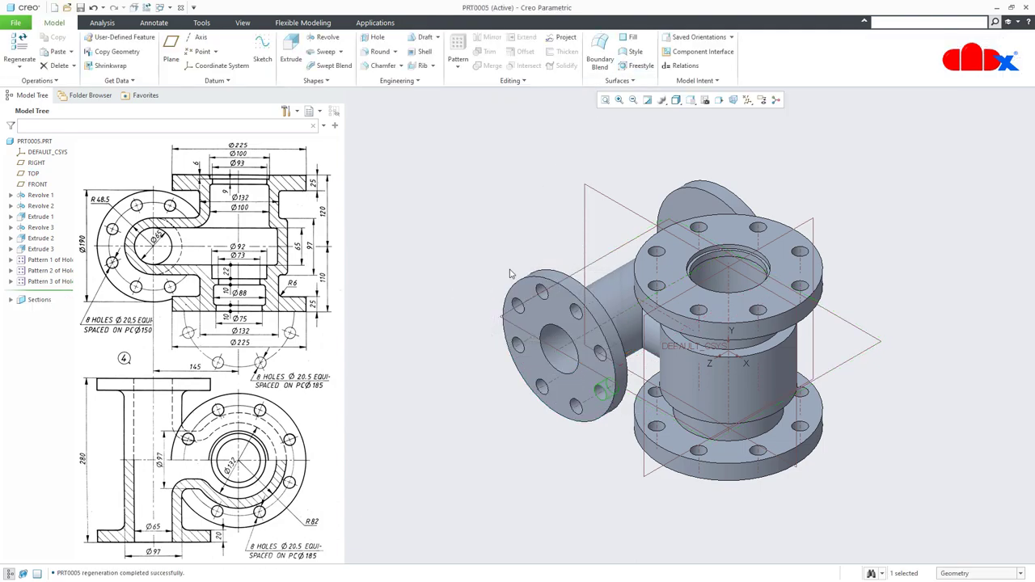
# Select Pattern 3 of Hole and turn the model to show the far side flange.
pyautogui.click(477, 375)
pyautogui.click(42, 283)
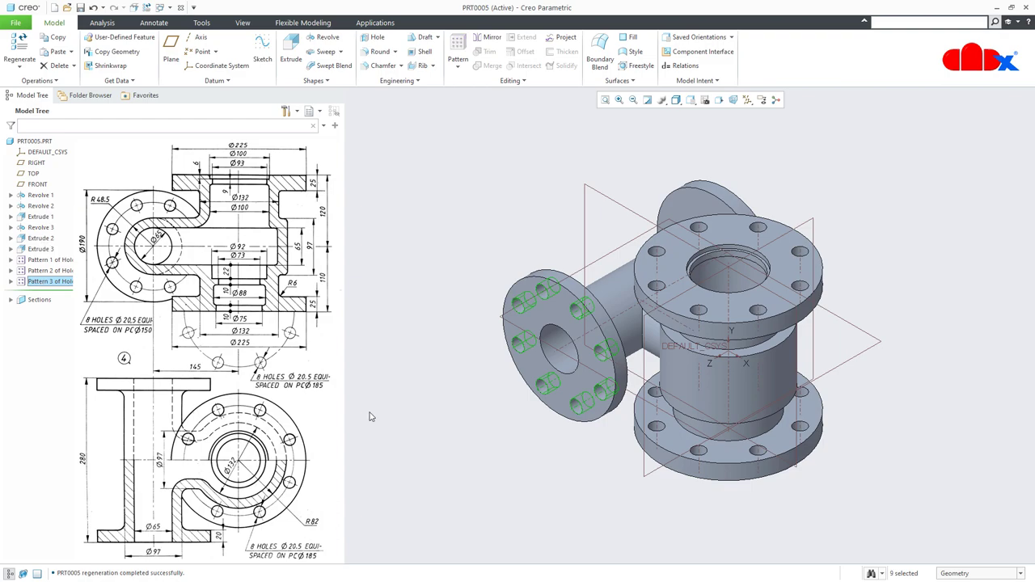
pyautogui.click(424, 427)
pyautogui.moveTo(452, 427)
pyautogui.mouseDown(button='middle')
pyautogui.moveTo(770, 335)
pyautogui.moveTo(408, 409)
pyautogui.moveTo(438, 423)
pyautogui.mouseUp(button='middle')
# Centre the pattern on the flange axis and place its lead hole with diameter placement about that axis.
pyautogui.click(484, 436)
pyautogui.click(692, 58)
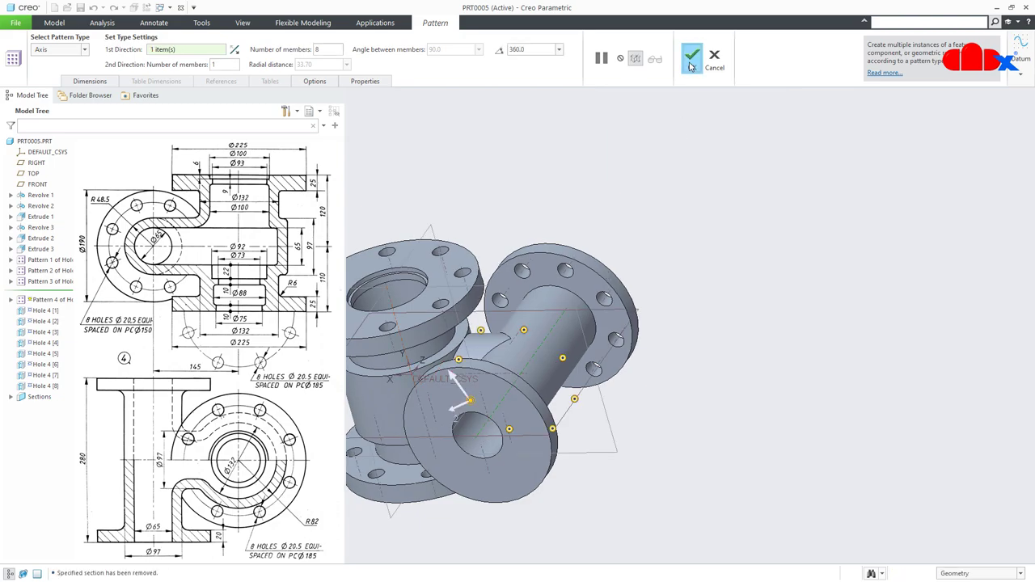
pyautogui.click(526, 466)
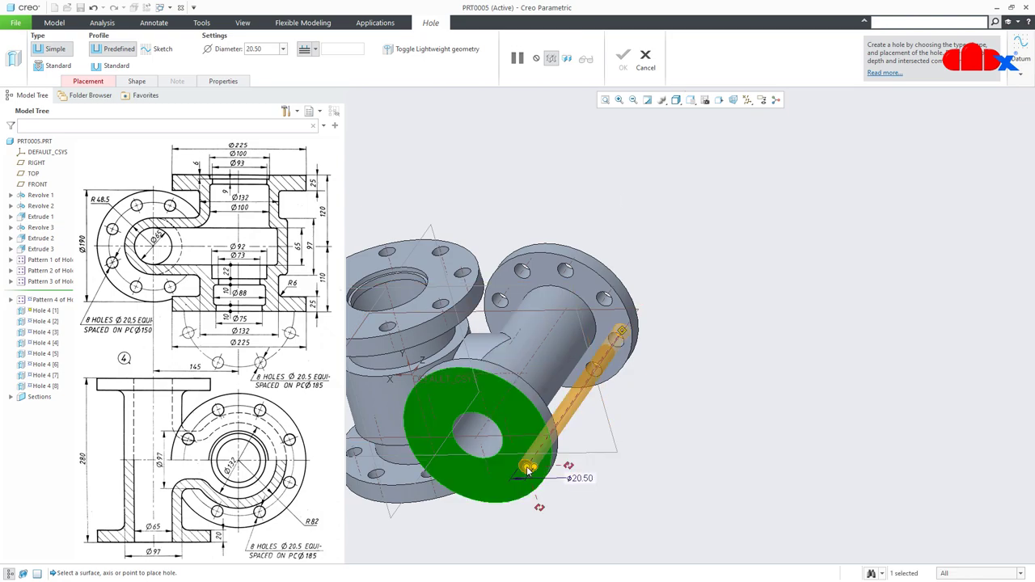
pyautogui.click(107, 83)
pyautogui.click(556, 154)
pyautogui.click(555, 182)
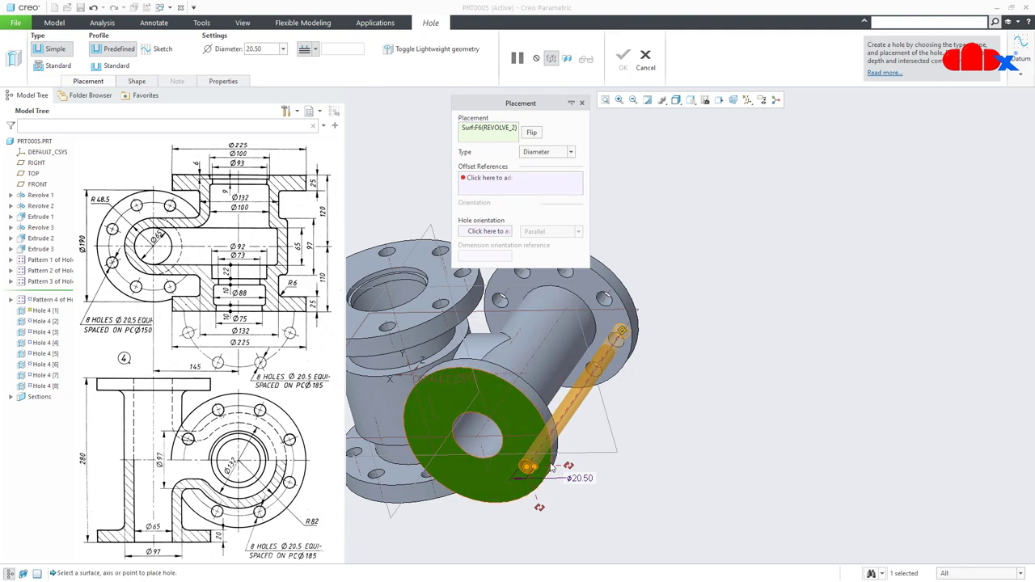
pyautogui.keyDown('ctrl'); pyautogui.click(483, 433); pyautogui.keyUp('ctrl')
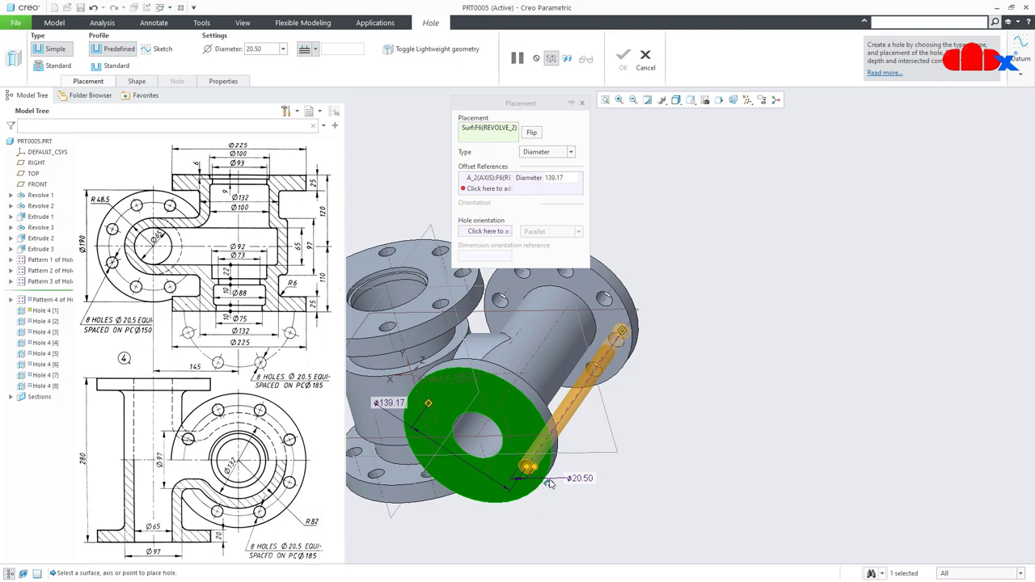
# Reference the TOP datum at 22.5° with a Ø150 bolt circle and finish the hole.
pyautogui.keyDown('ctrl'); pyautogui.click(531, 437); pyautogui.keyUp('ctrl')
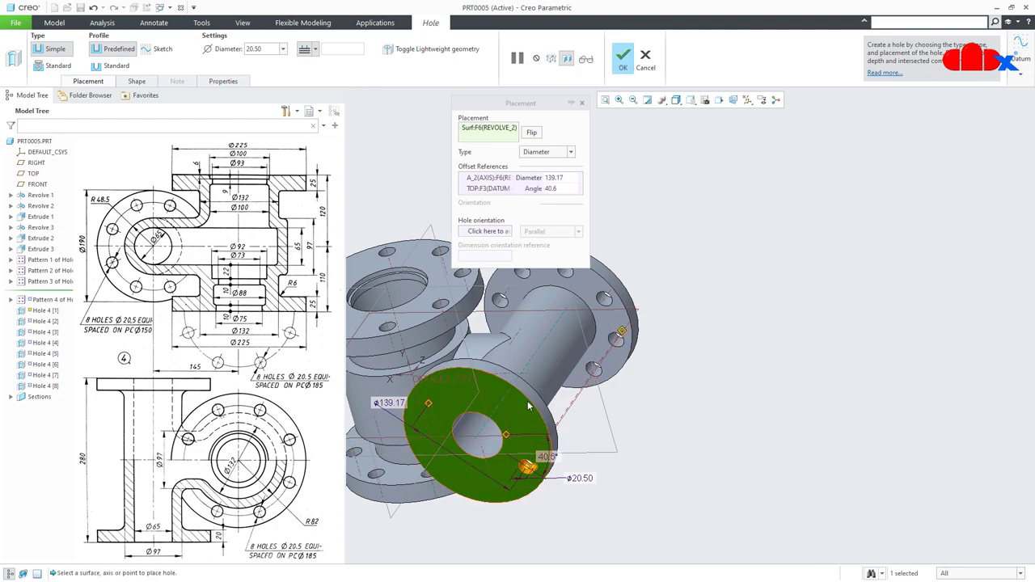
pyautogui.click(572, 190)
pyautogui.click(573, 188)
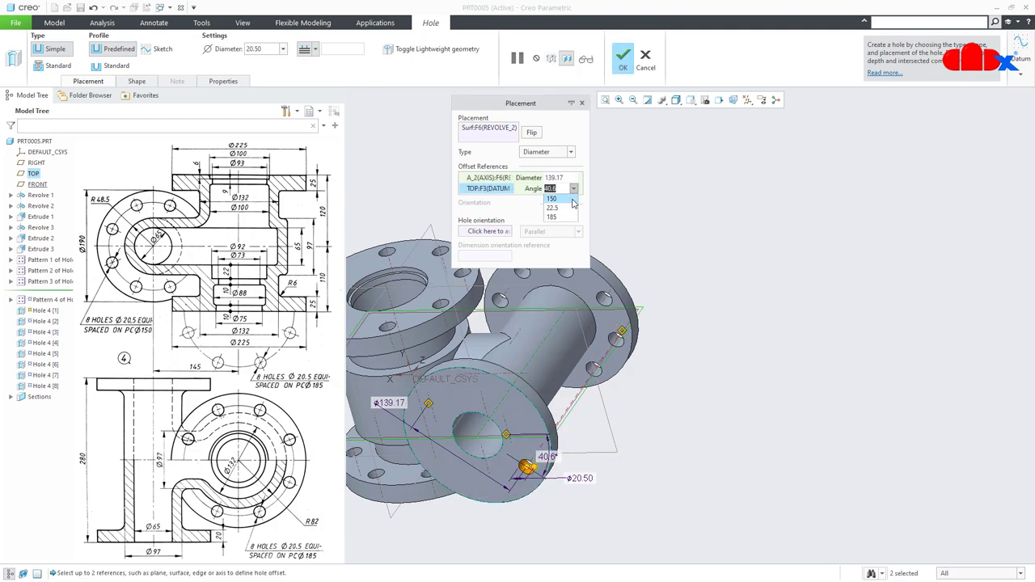
pyautogui.click(569, 212)
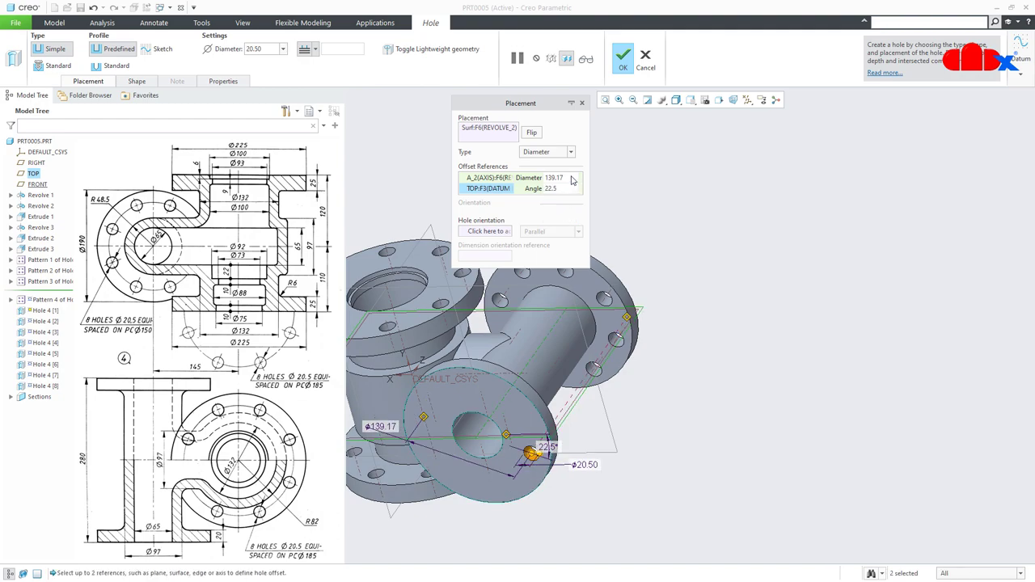
pyautogui.click(571, 179)
pyautogui.click(574, 178)
pyautogui.click(552, 196)
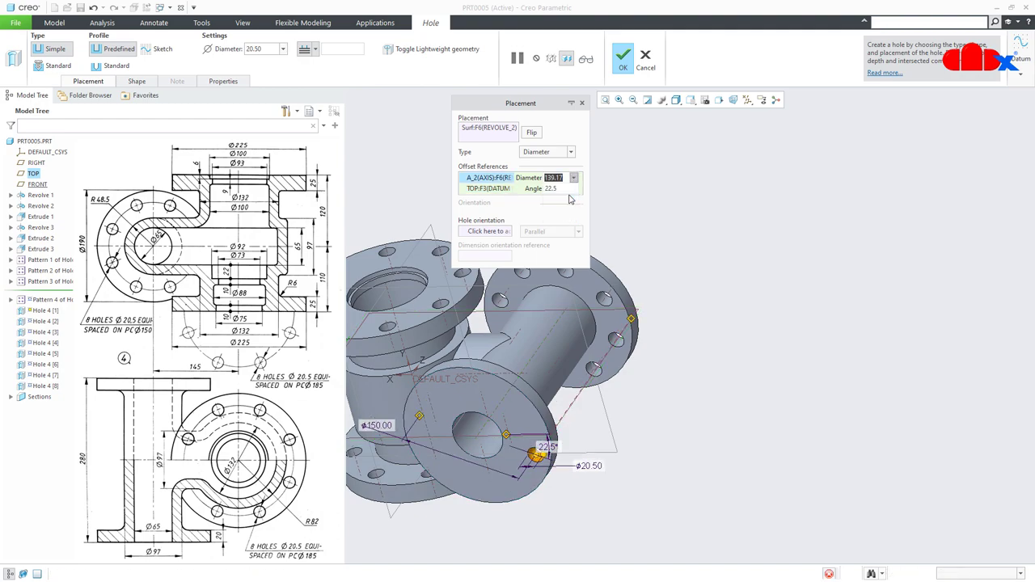
pyautogui.click(623, 58)
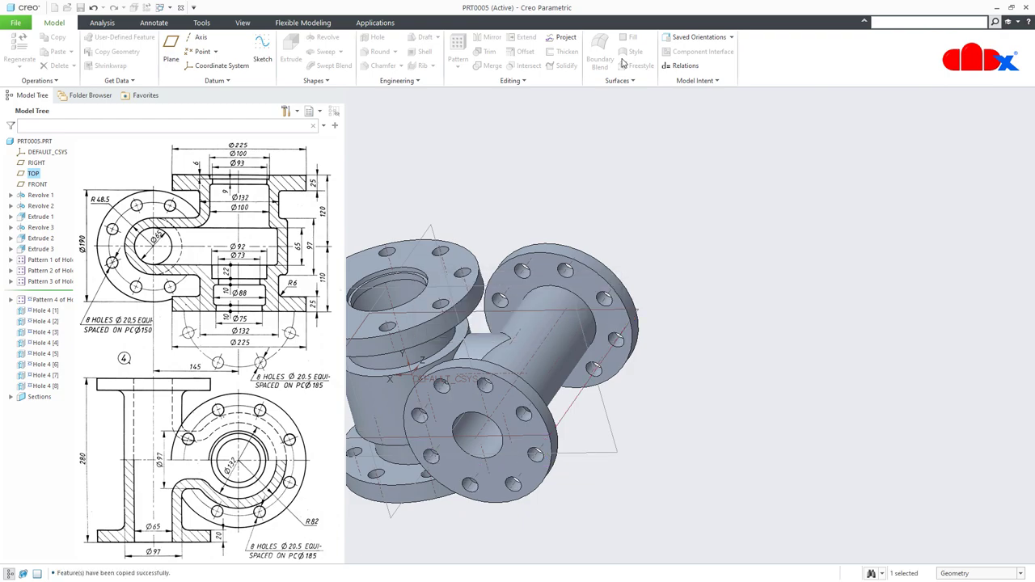
# Hide the datum planes and points, activate section A and view its cut face straight on.
pyautogui.hotkey('ctrl', 'd')
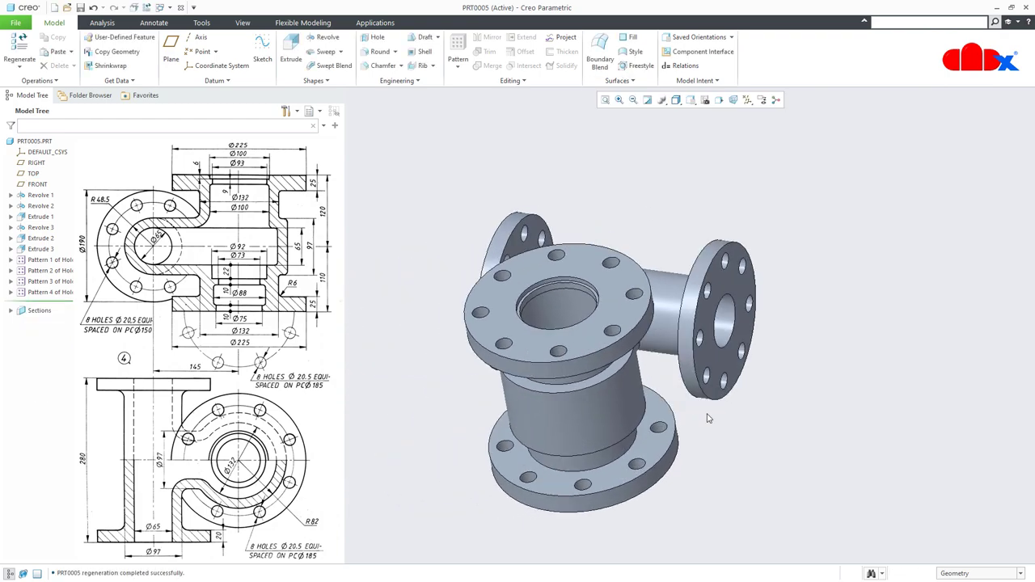
pyautogui.press('d')
pyautogui.press('p')
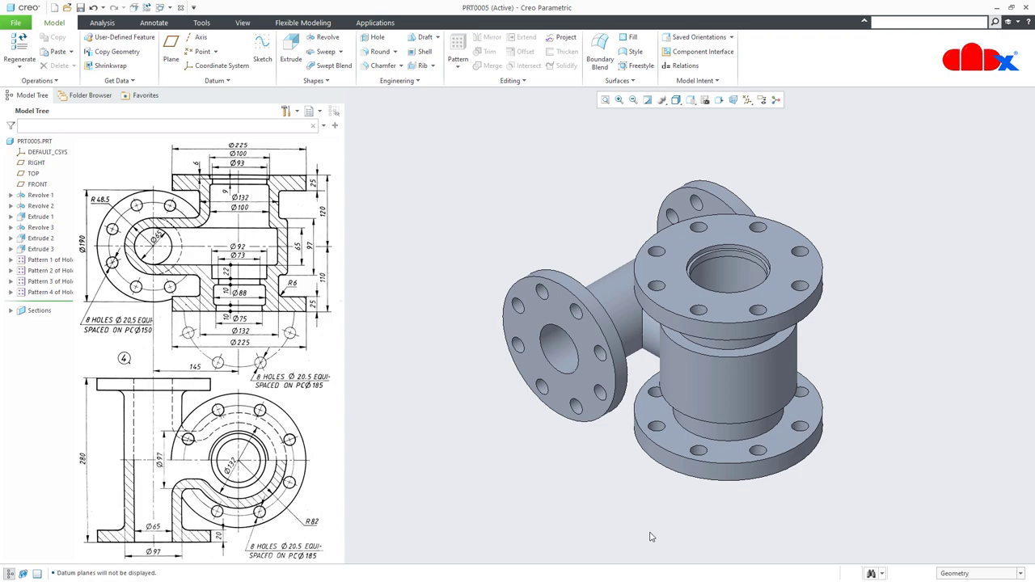
pyautogui.click(34, 322)
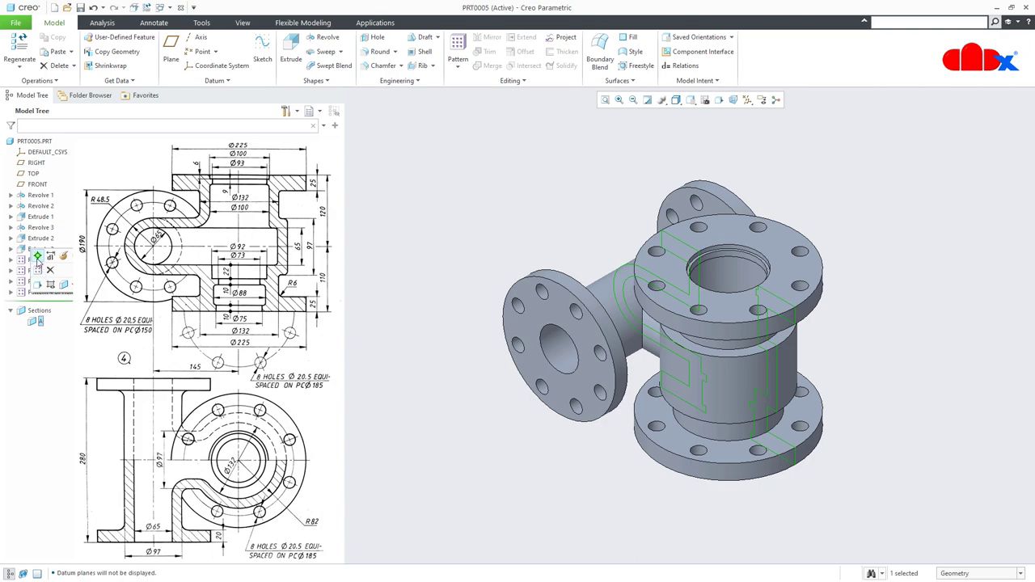
pyautogui.click(37, 256)
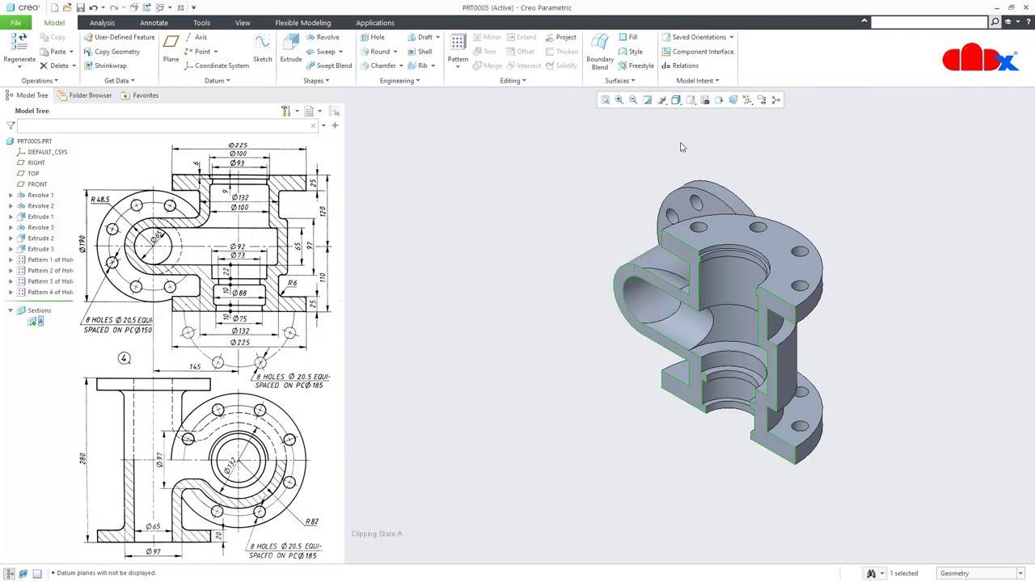
pyautogui.click(719, 100)
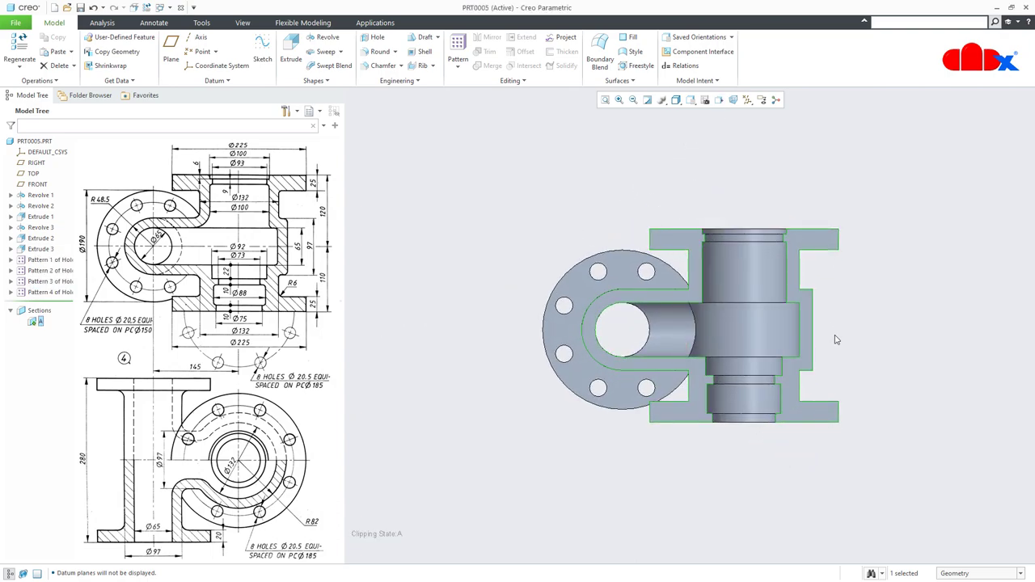
pyautogui.scroll(3, 728, 330)
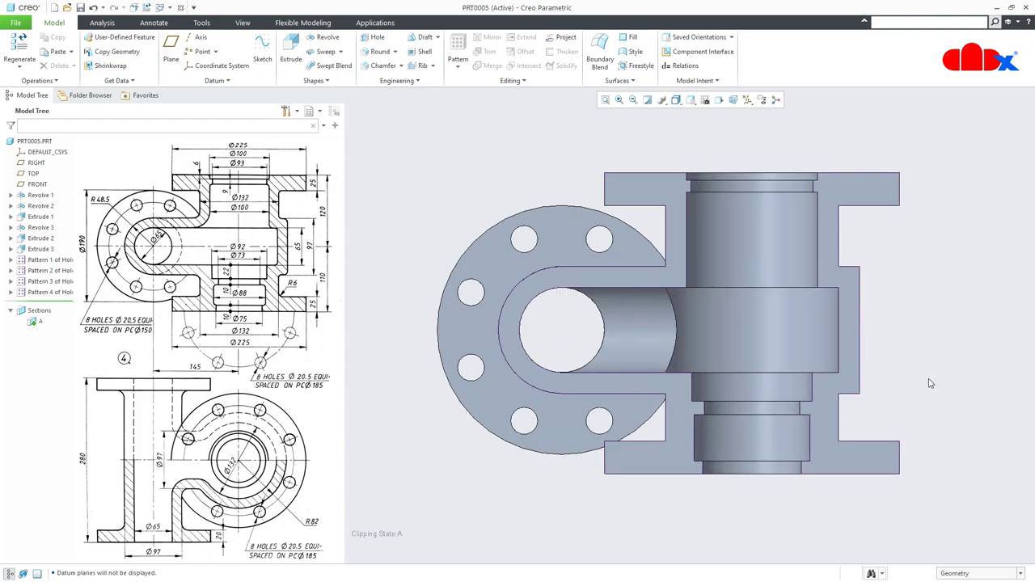
pyautogui.hotkey('ctrl', 'd')
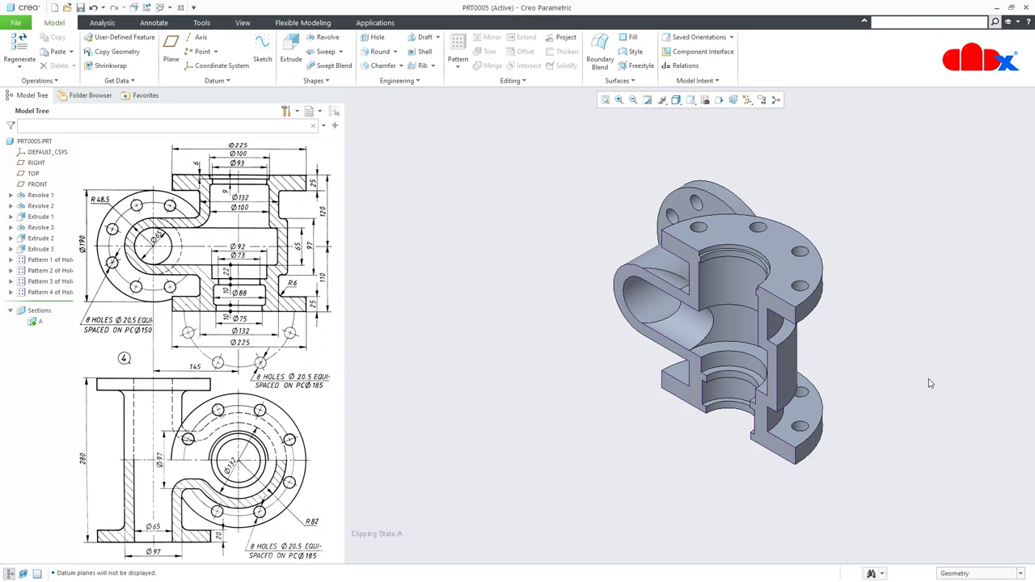
pyautogui.click(234, 25)
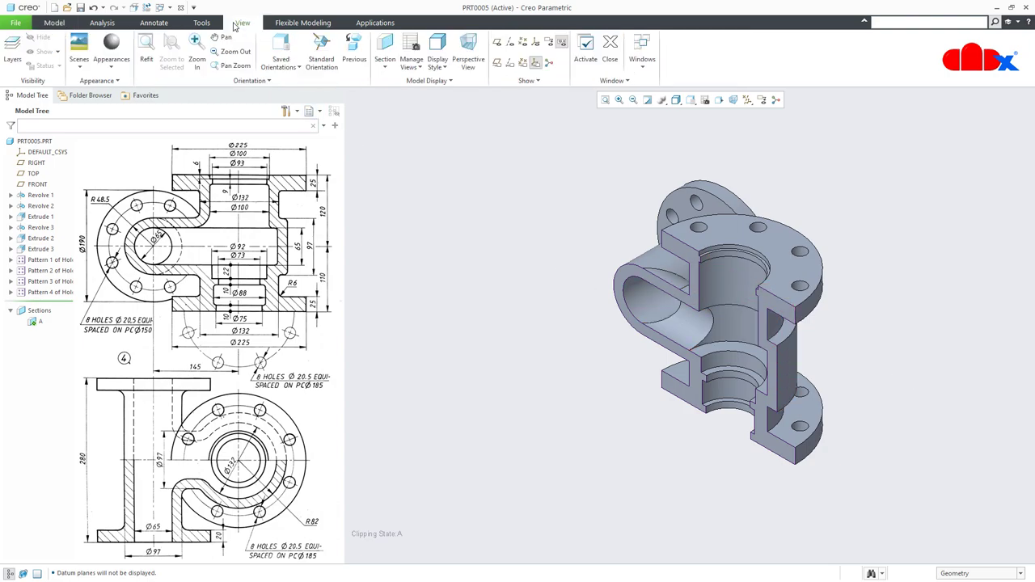
# Create a planar cross-section named B through the TOP plane.
pyautogui.click(385, 47)
pyautogui.click(33, 174)
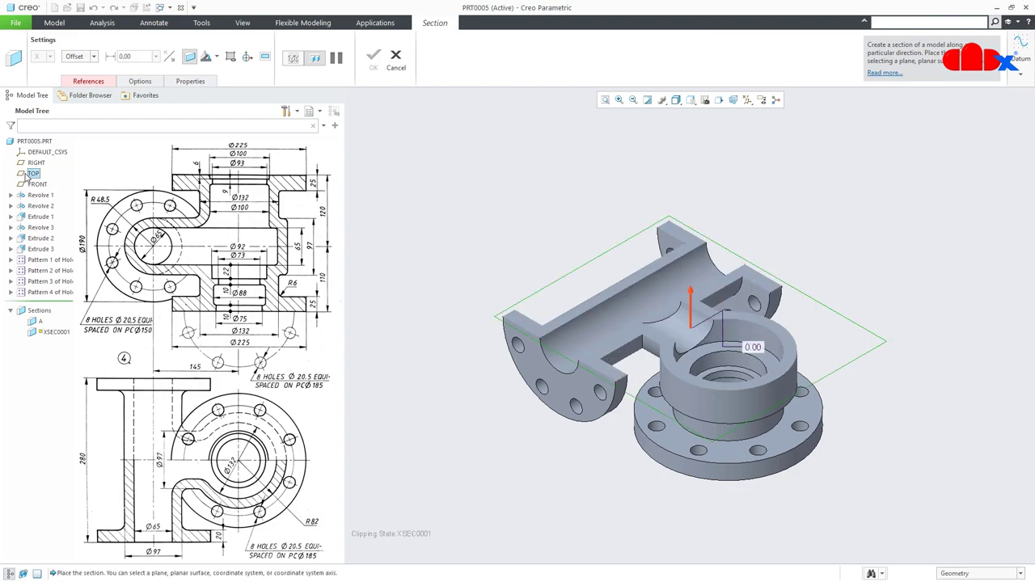
pyautogui.click(191, 82)
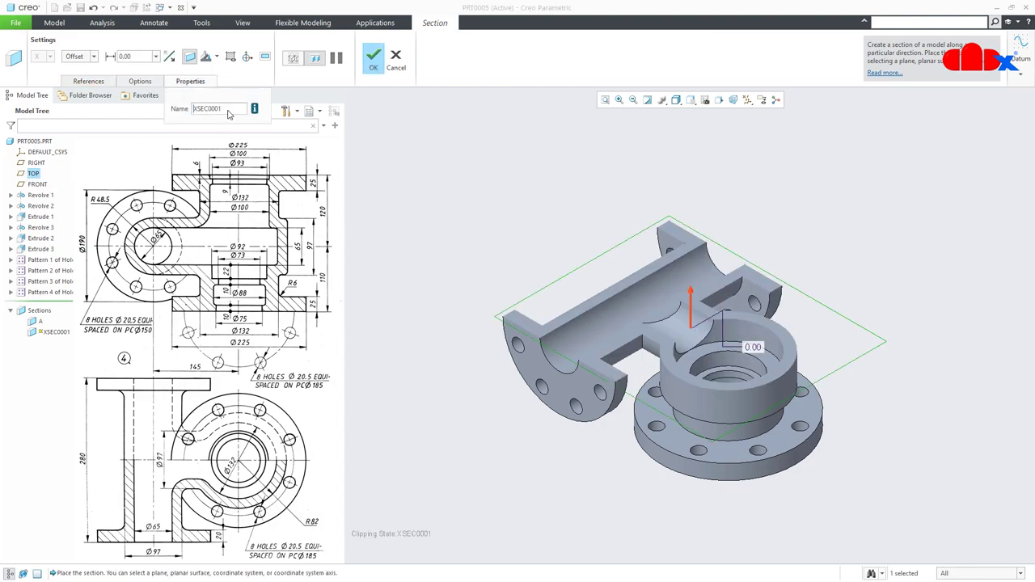
pyautogui.write('b')
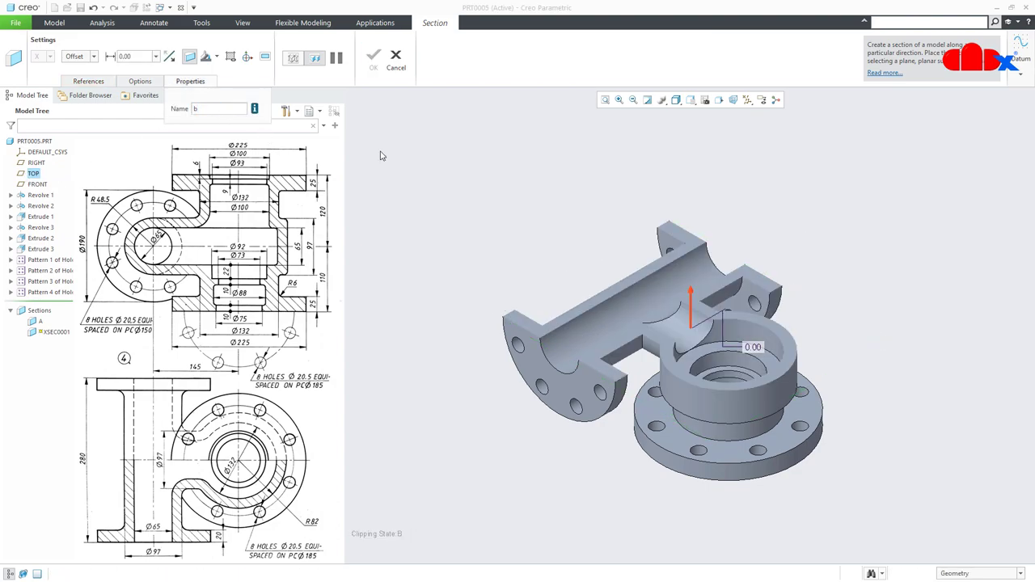
pyautogui.press('Return')
pyautogui.click(374, 60)
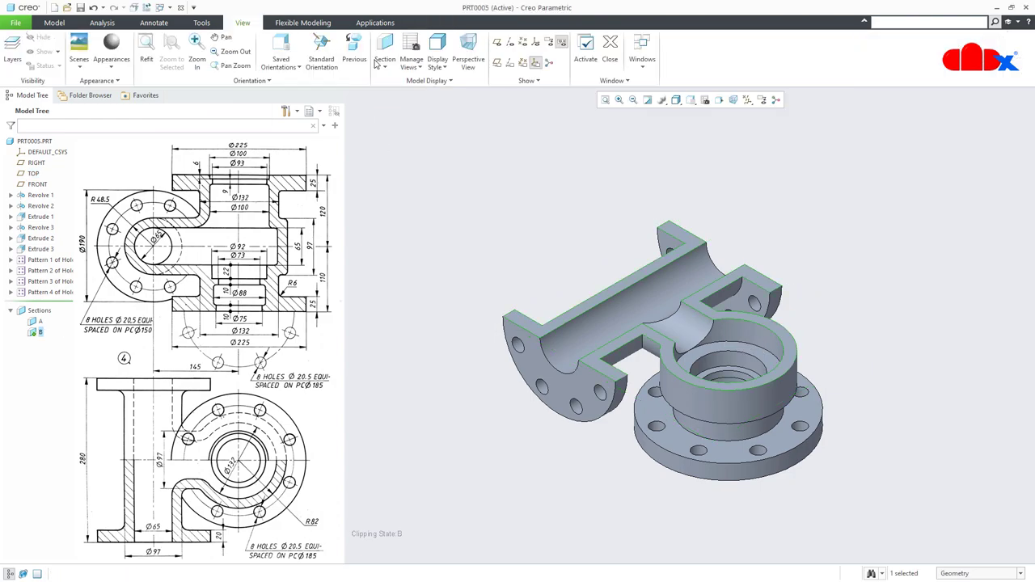
# Check section B from the Top view, then return to the default view with section A active.
pyautogui.click(690, 99)
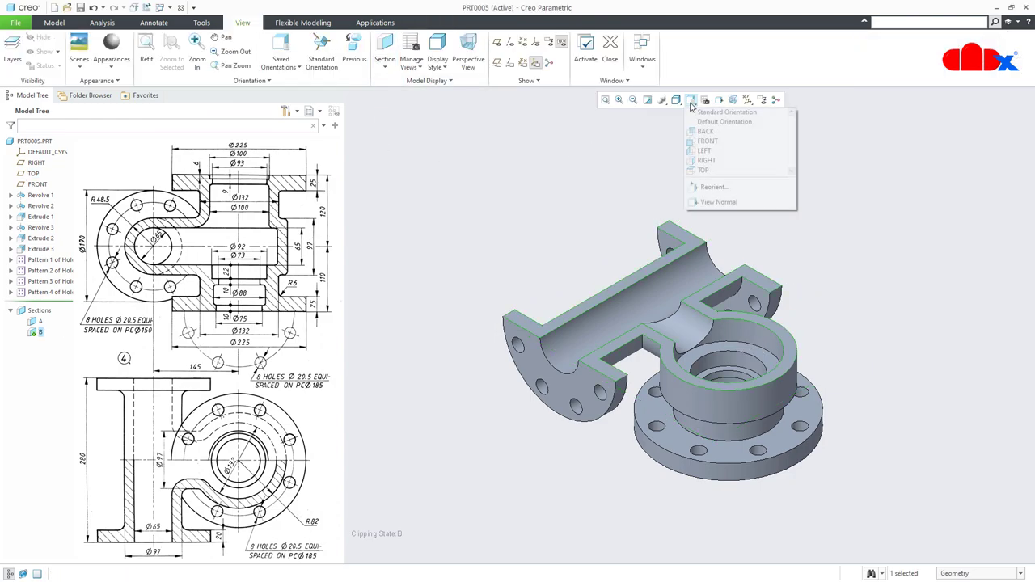
pyautogui.click(708, 171)
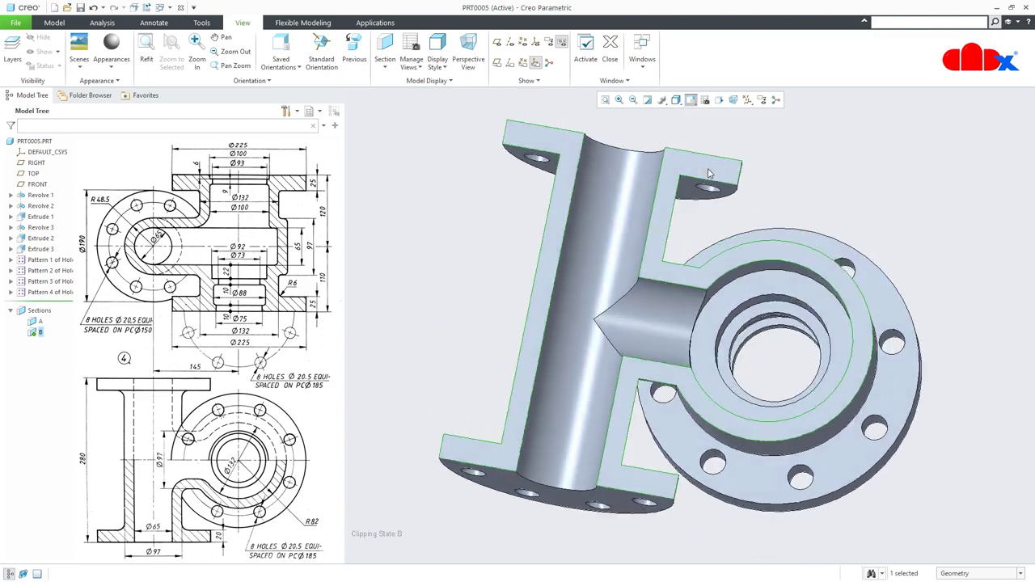
pyautogui.click(796, 493)
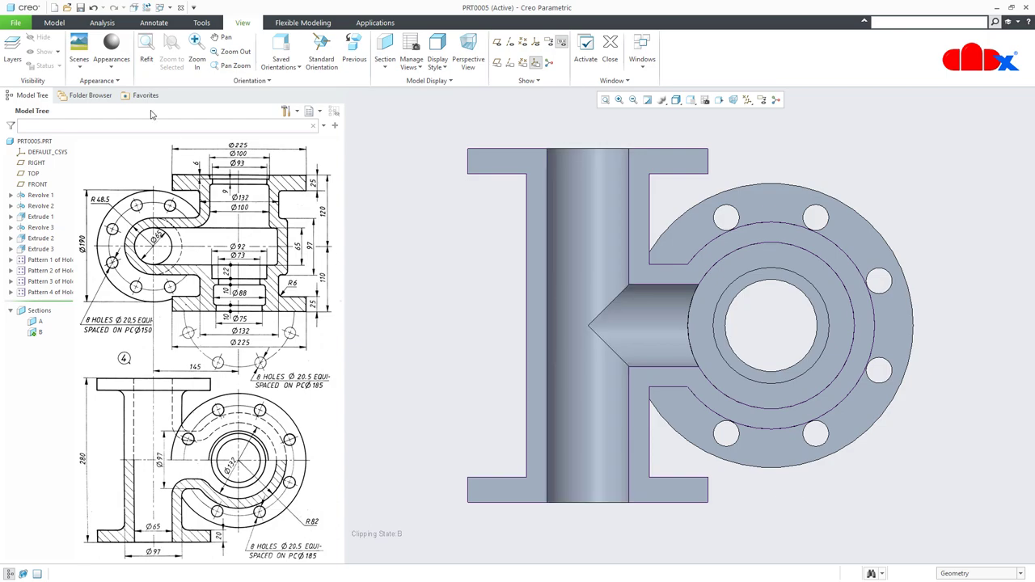
pyautogui.click(54, 22)
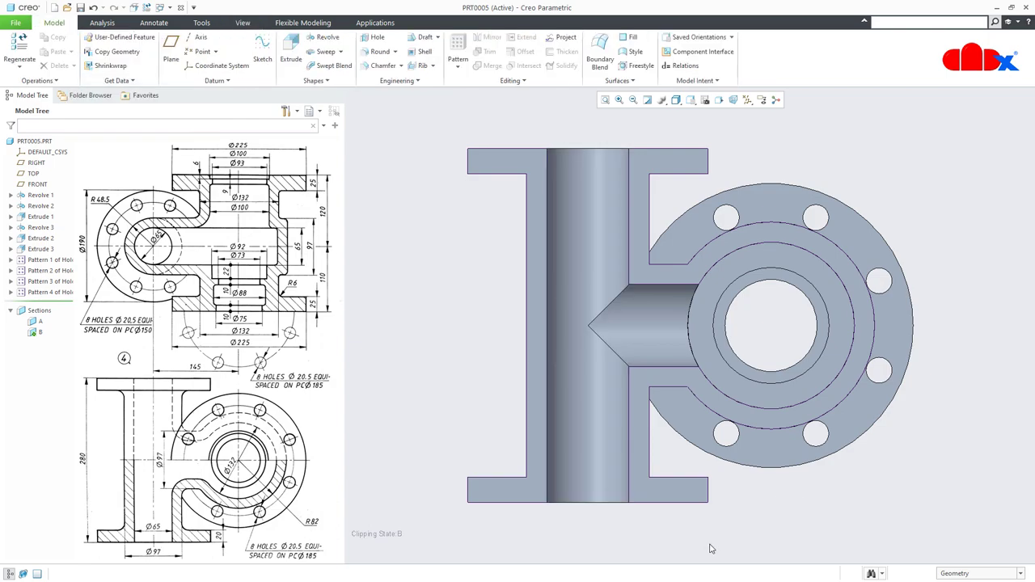
pyautogui.hotkey('ctrl', 'd')
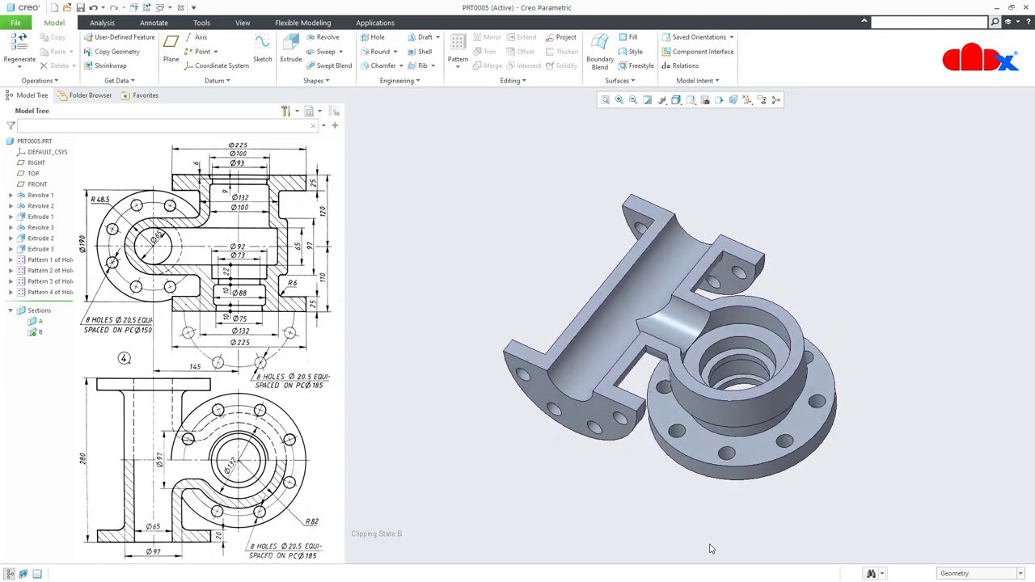
pyautogui.click(35, 322)
pyautogui.click(41, 288)
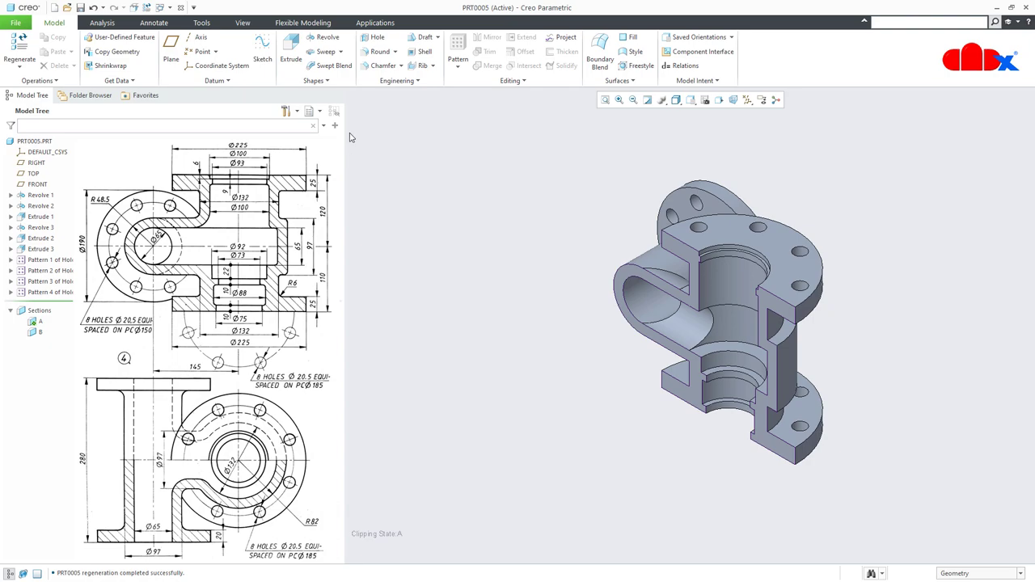
# Start a round on the lower internal groove edge with a 6.00 radius.
pyautogui.click(378, 51)
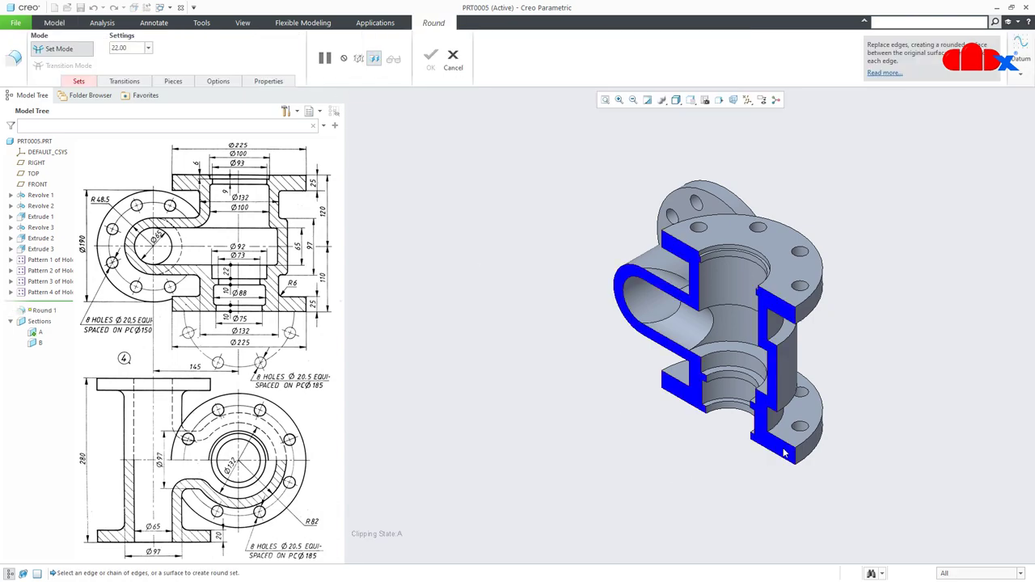
pyautogui.scroll(-2, 769, 459)
pyautogui.click(767, 428)
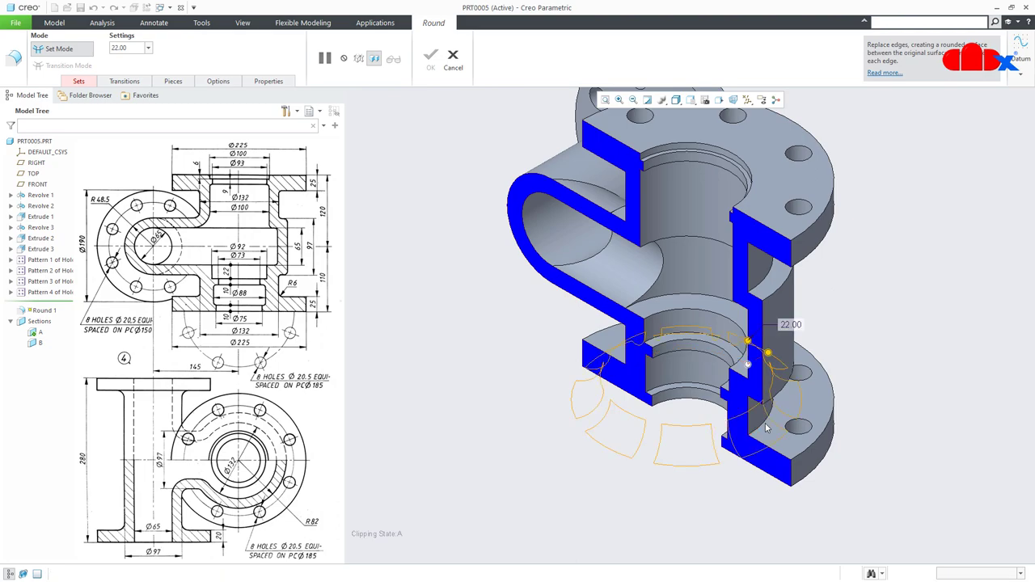
pyautogui.doubleClick(790, 324)
pyautogui.write('6')
pyautogui.press('Return')
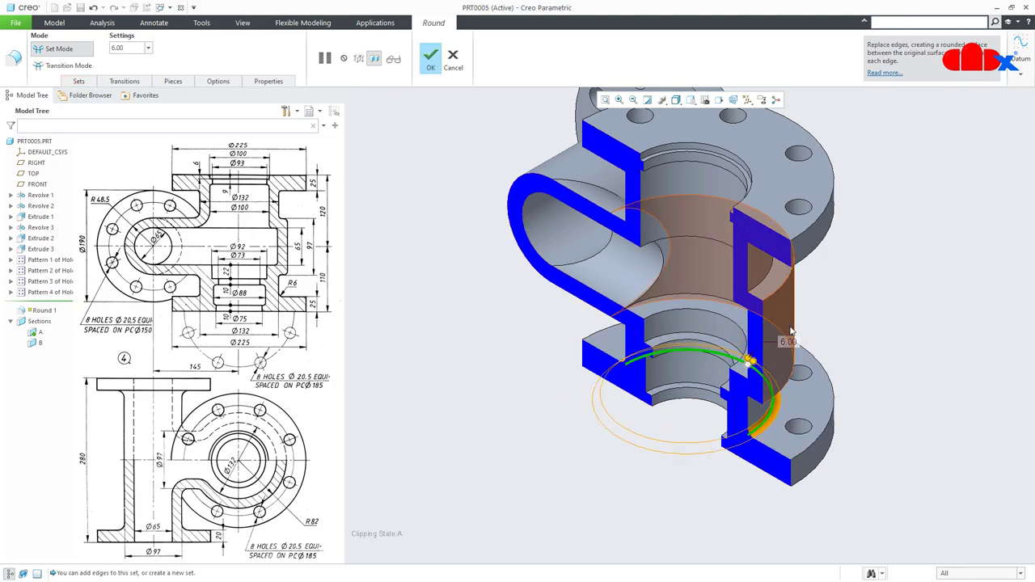
# Add the second groove edge, the upper and top bore edges and the side bore edge, completing Round 1.
pyautogui.moveTo(816, 403); pyautogui.dragTo(781, 368, button='middle')
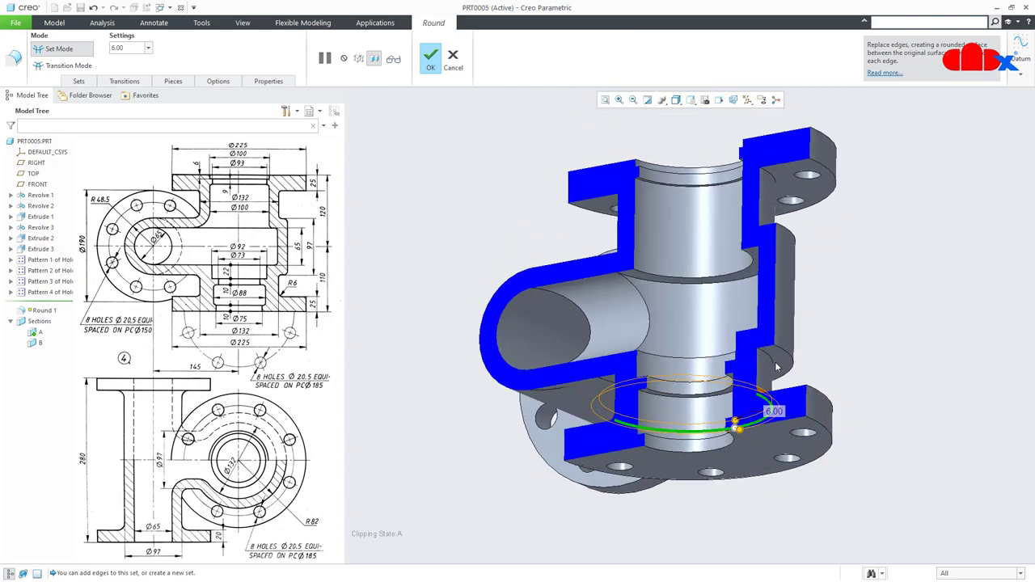
pyautogui.keyDown('ctrl'); pyautogui.click(772, 361); pyautogui.keyUp('ctrl')
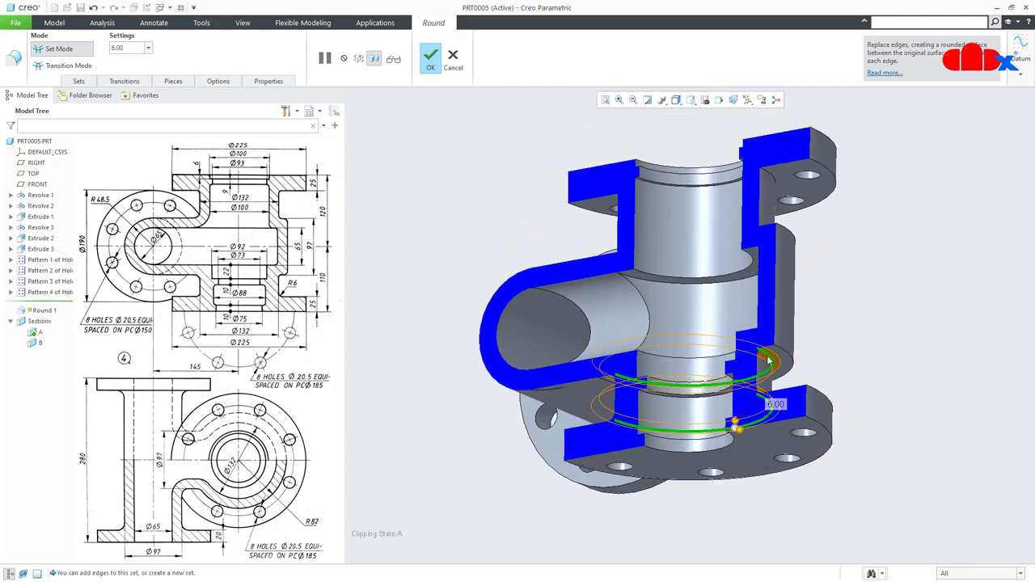
pyautogui.keyDown('ctrl'); pyautogui.click(777, 235); pyautogui.keyUp('ctrl')
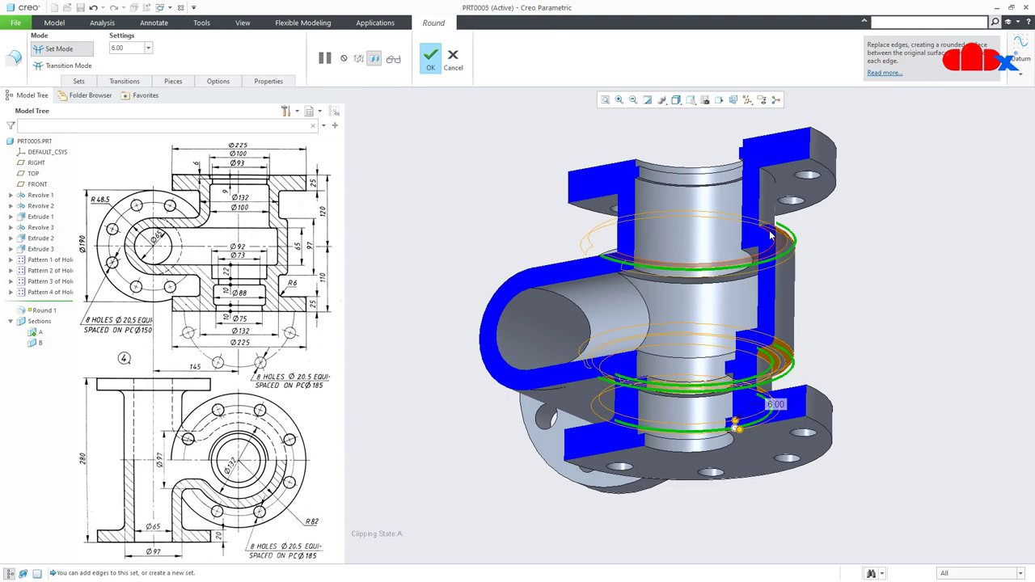
pyautogui.keyDown('ctrl'); pyautogui.click(772, 182); pyautogui.keyUp('ctrl')
pyautogui.moveTo(700, 256); pyautogui.dragTo(566, 246, button='middle')
pyautogui.keyDown('ctrl'); pyautogui.click(512, 226); pyautogui.keyUp('ctrl')
pyautogui.click(431, 68)
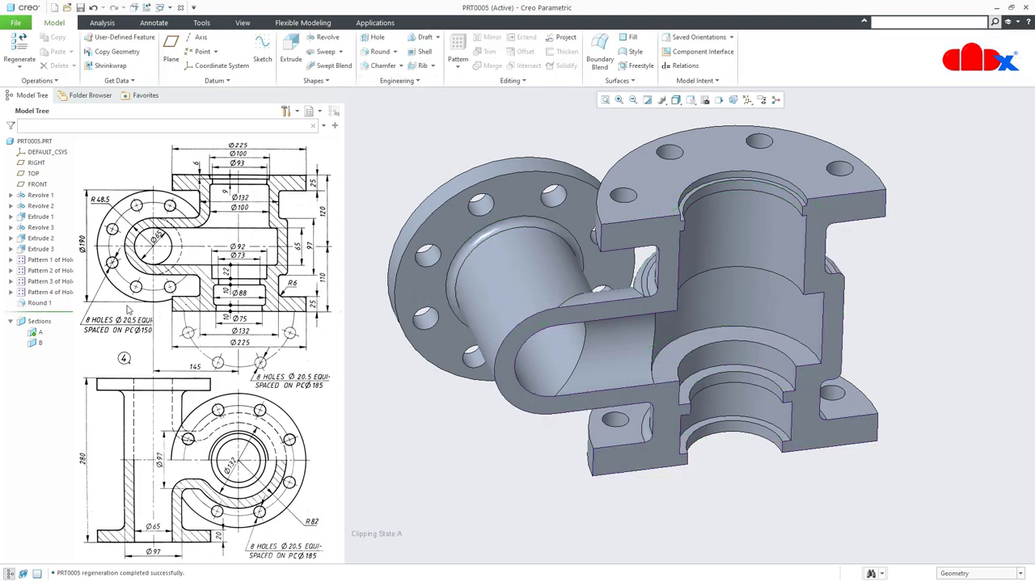
# Turn off the section A cut-away so the uncut fitting shows.
pyautogui.click(37, 334)
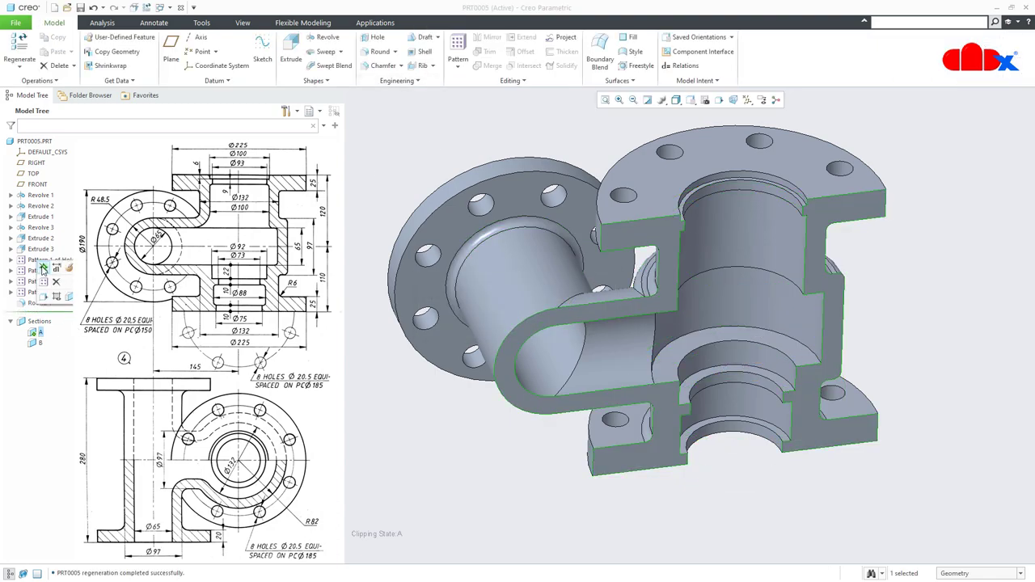
pyautogui.click(43, 270)
pyautogui.click(396, 396)
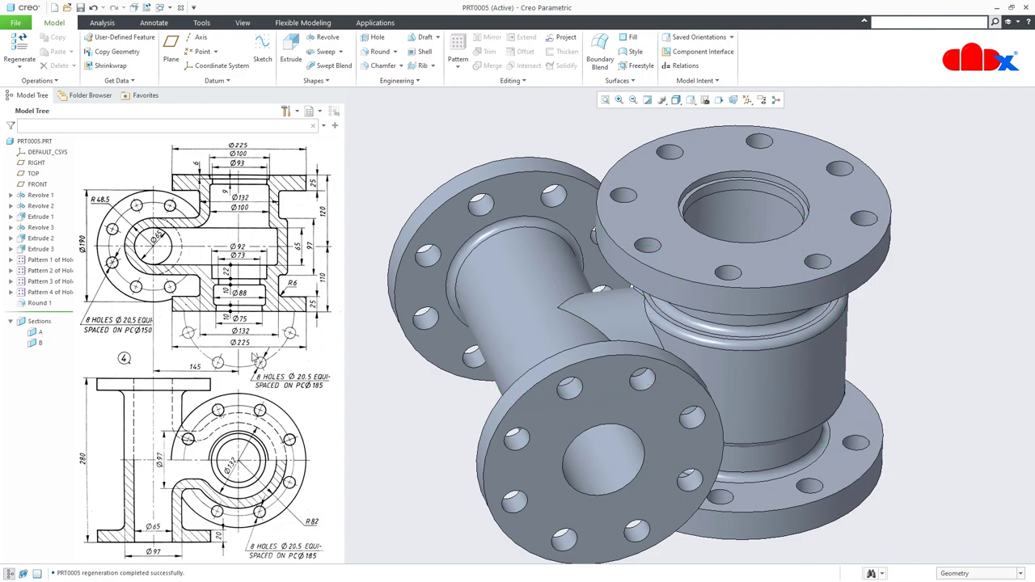
# Redefine Round 1 to also fillet the side pipe-to-flange junction edge at 6.00.
pyautogui.click(45, 304)
pyautogui.click(66, 242)
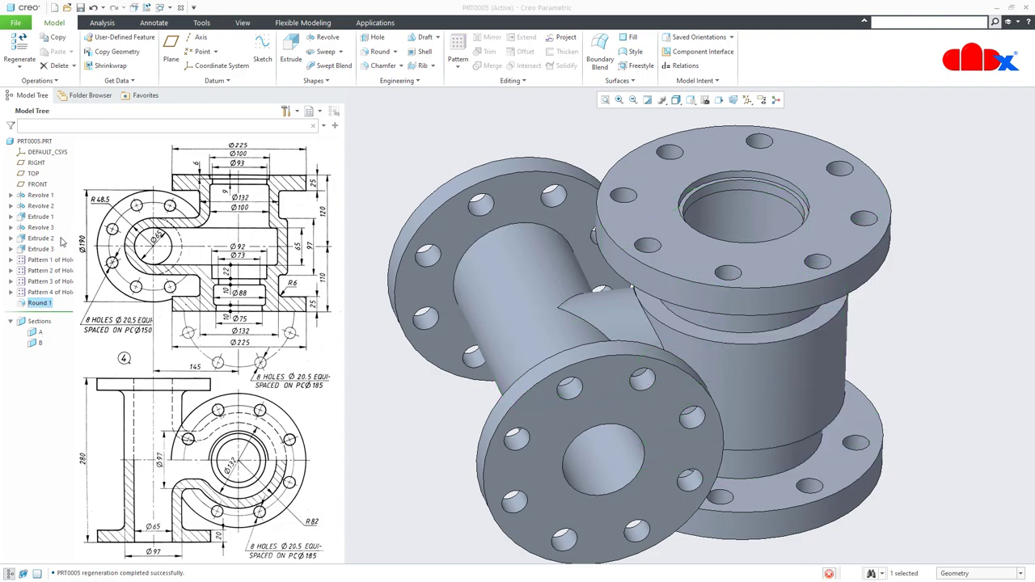
pyautogui.moveTo(517, 323)
pyautogui.mouseDown(button='middle')
pyautogui.moveTo(570, 330)
pyautogui.moveTo(628, 358)
pyautogui.mouseUp(button='middle')
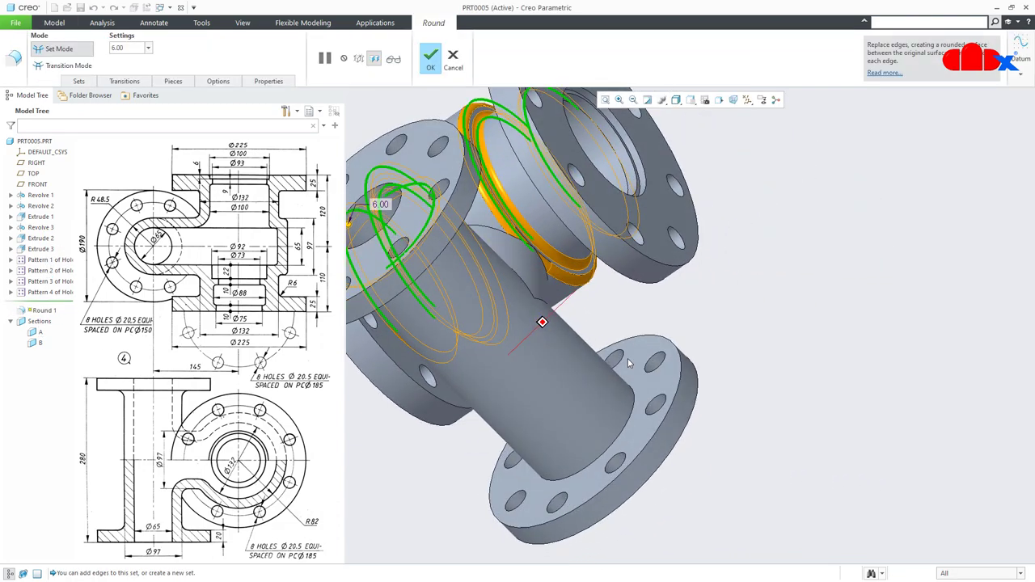
pyautogui.keyDown('ctrl'); pyautogui.click(623, 424); pyautogui.keyUp('ctrl')
pyautogui.middleClick(772, 408)
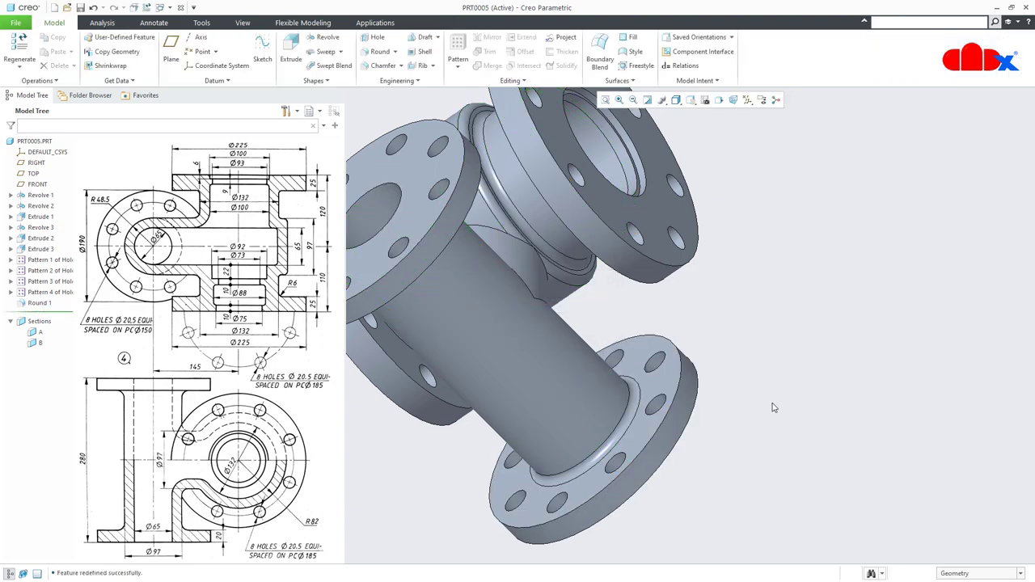
pyautogui.hotkey('ctrl', 'd')
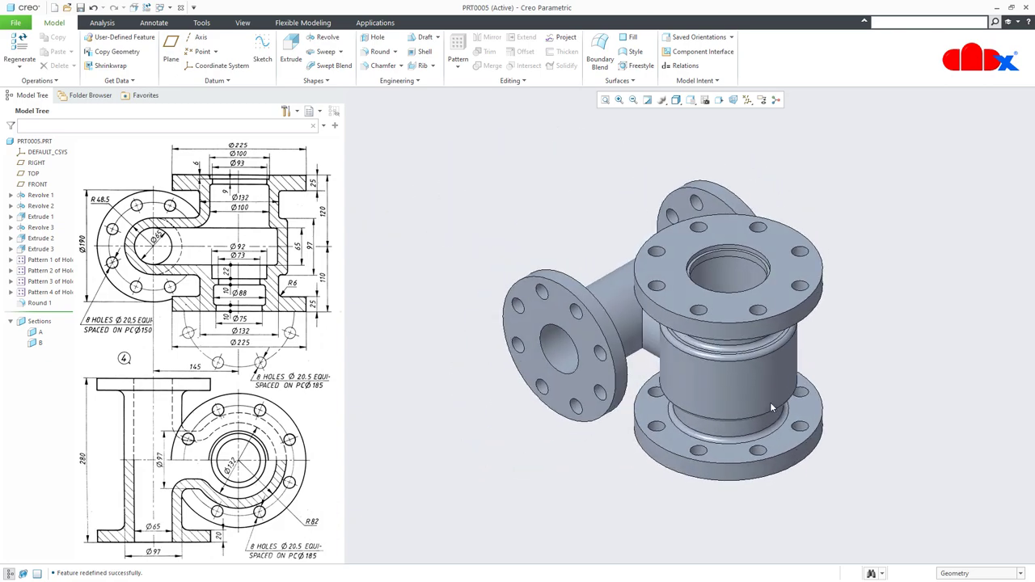
# Activate section A to cut the model open and view the bore interior.
pyautogui.click(38, 305)
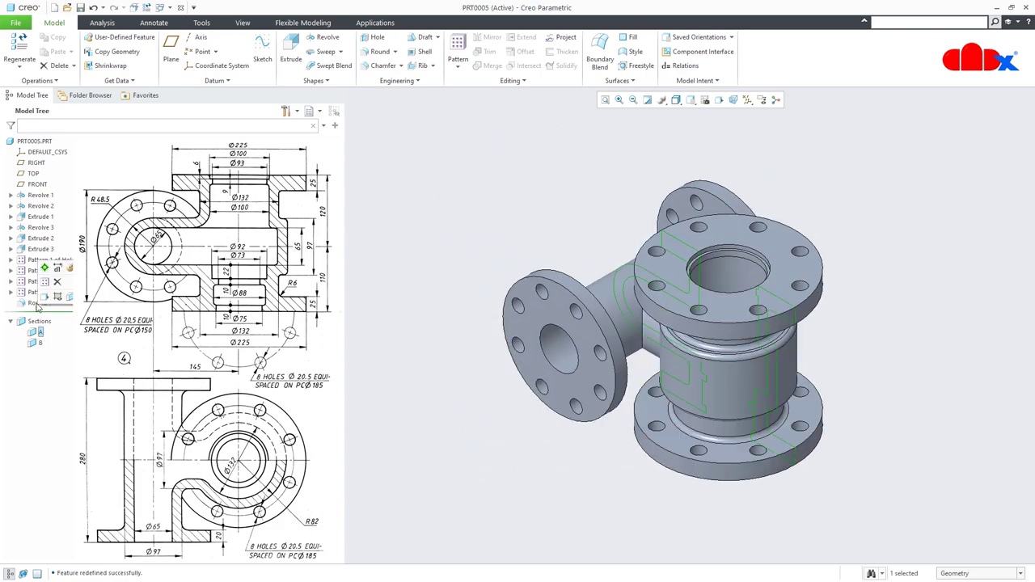
pyautogui.click(39, 331)
pyautogui.moveTo(752, 420); pyautogui.dragTo(789, 391, button='middle')
pyautogui.scroll(2, 788, 391)
pyautogui.hotkey('ctrl', 'd')
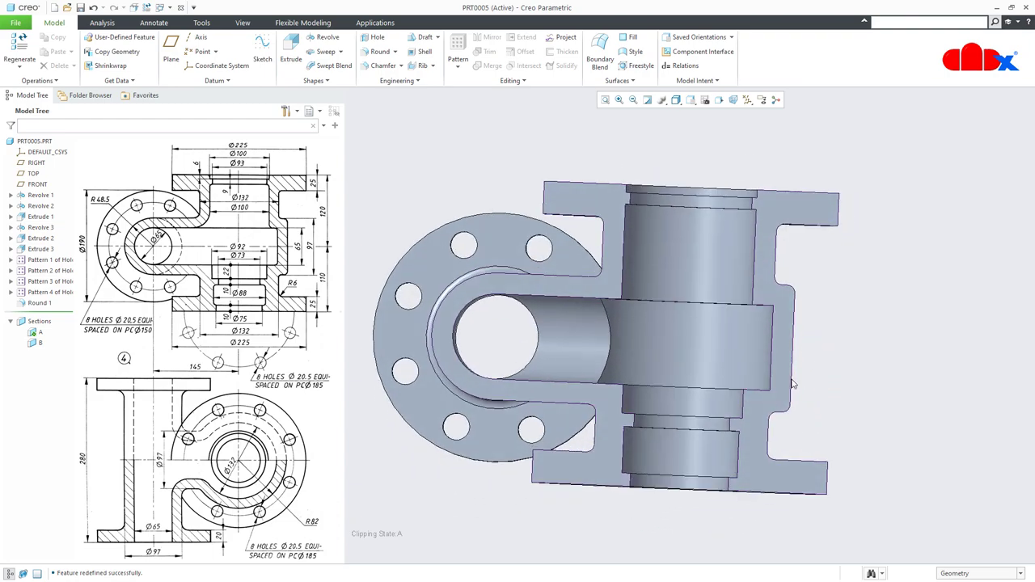
# Start Round 2, picking the bottom bore edge and the upper shoulder edges of the main bore.
pyautogui.click(378, 51)
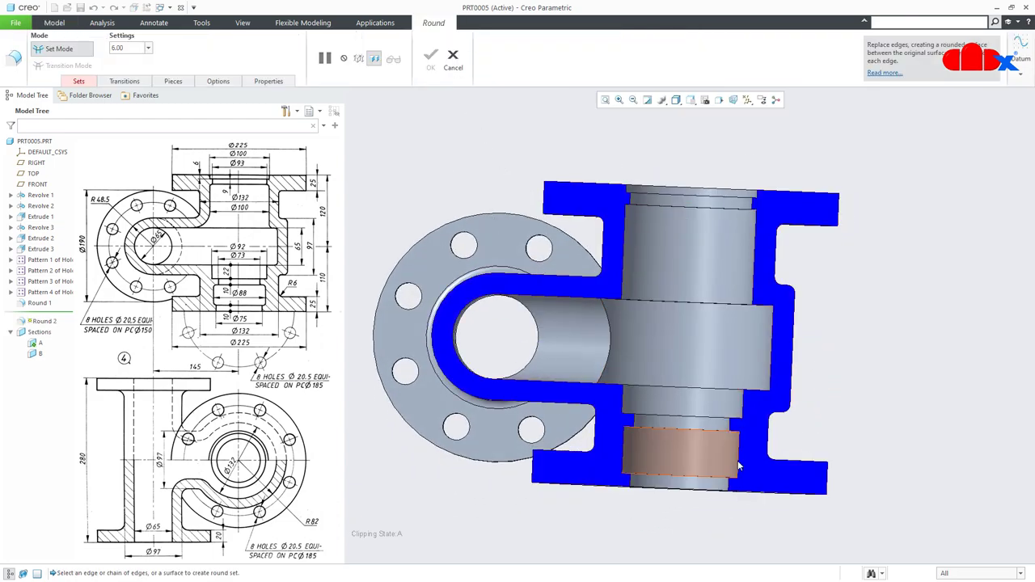
pyautogui.scroll(3, 740, 473)
pyautogui.moveTo(747, 399); pyautogui.dragTo(771, 361, button='middle')
pyautogui.click(726, 465)
pyautogui.keyDown('ctrl'); pyautogui.click(768, 315); pyautogui.keyUp('ctrl')
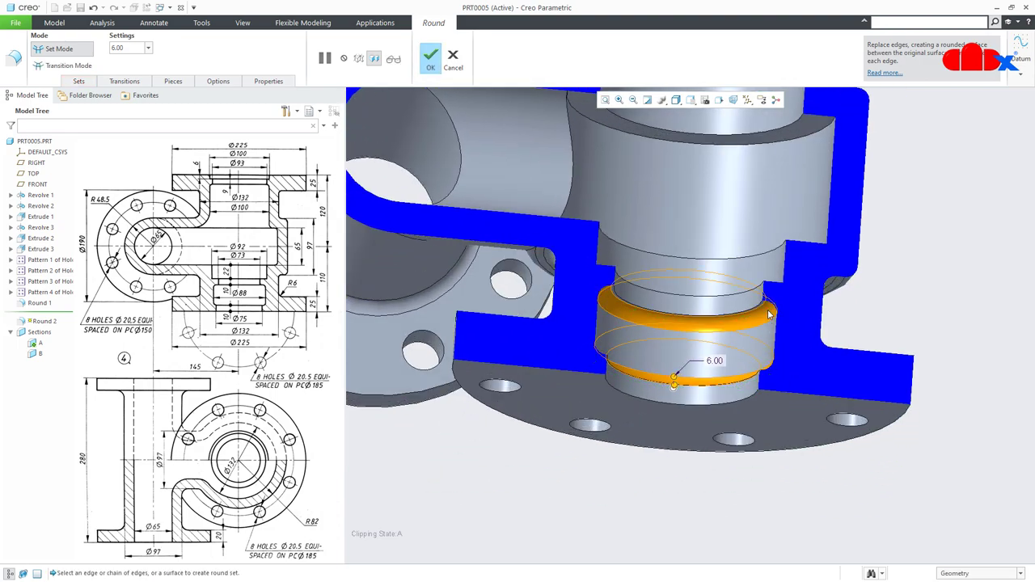
pyautogui.moveTo(768, 316); pyautogui.dragTo(808, 231, button='middle')
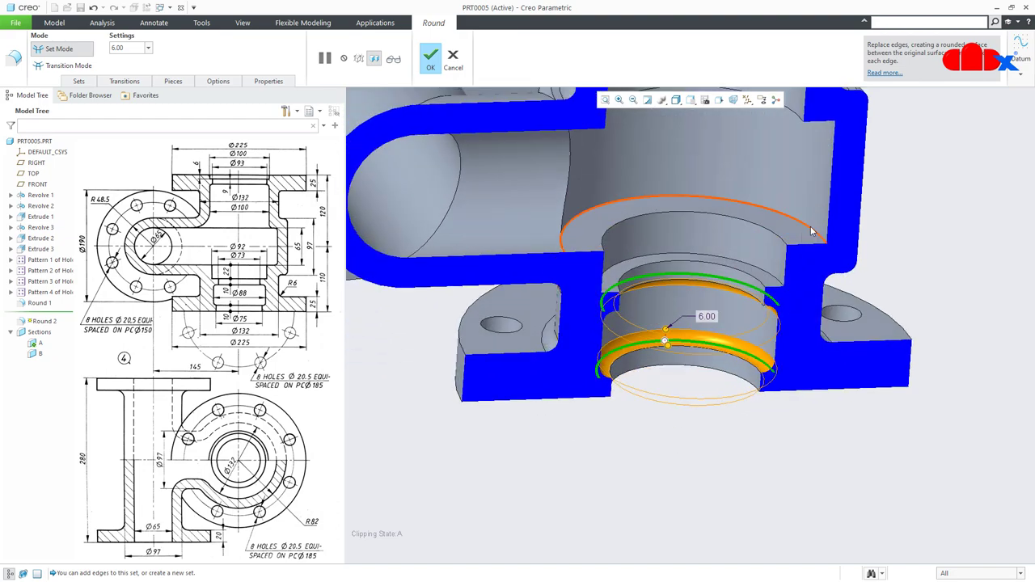
pyautogui.keyDown('ctrl'); pyautogui.click(812, 232); pyautogui.keyUp('ctrl')
pyautogui.moveTo(816, 303); pyautogui.dragTo(687, 246, button='middle')
pyautogui.keyDown('ctrl'); pyautogui.click(821, 198); pyautogui.keyUp('ctrl')
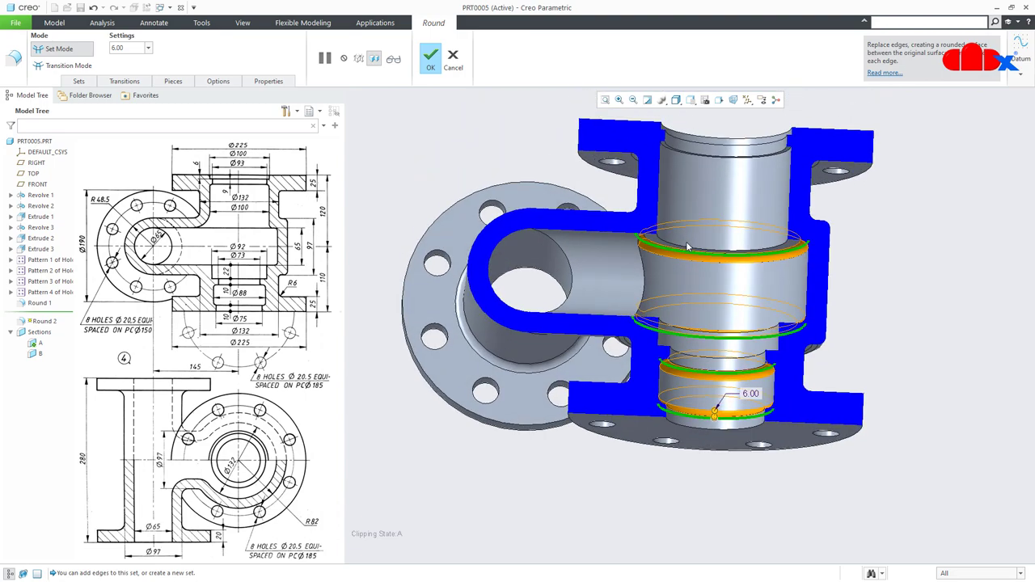
# Add the ring surface and upper groove edges, completing Round 2 at radius 6.
pyautogui.click(698, 257)
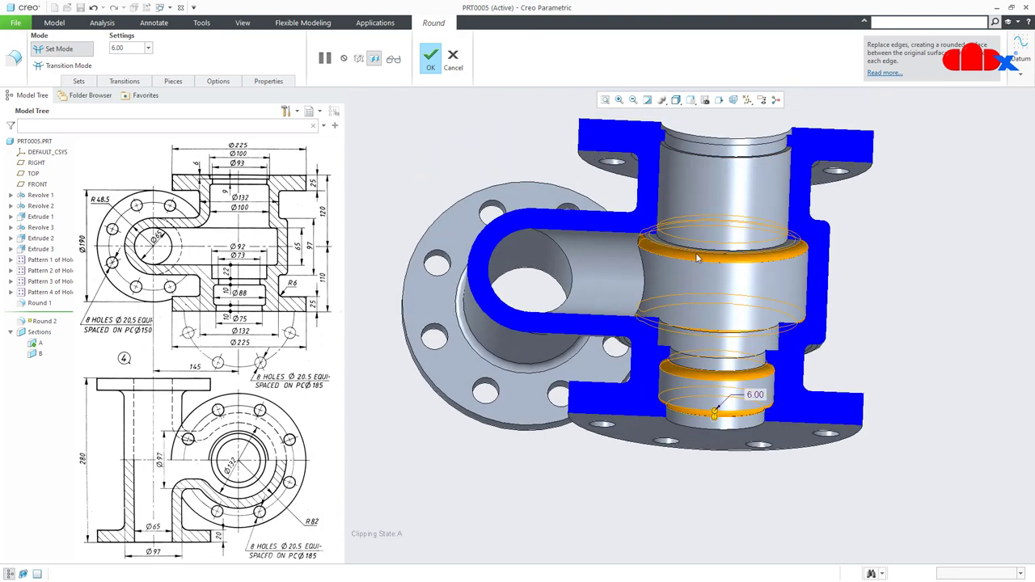
pyautogui.click(726, 285)
pyautogui.scroll(-3, 732, 316)
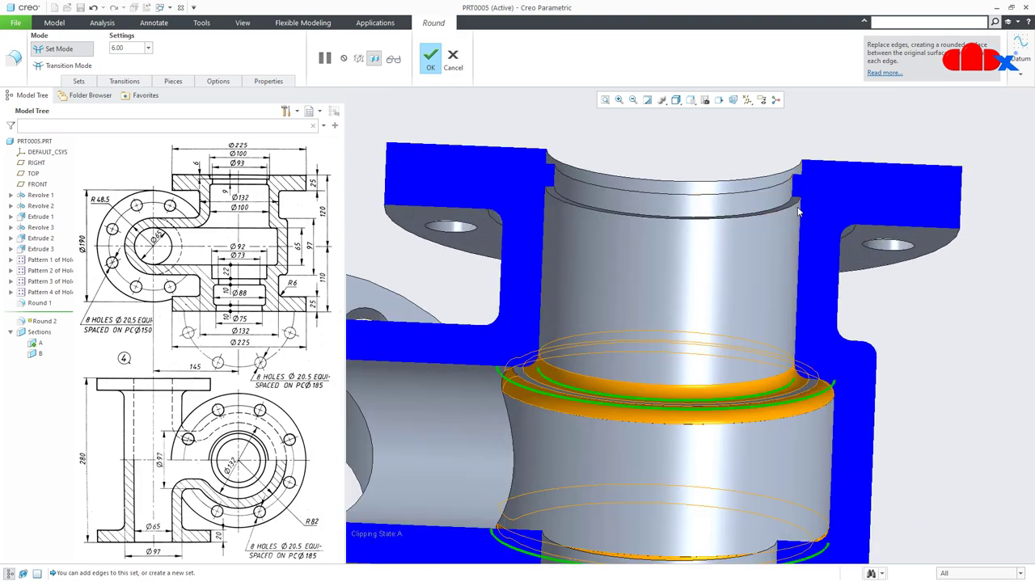
pyautogui.click(798, 211)
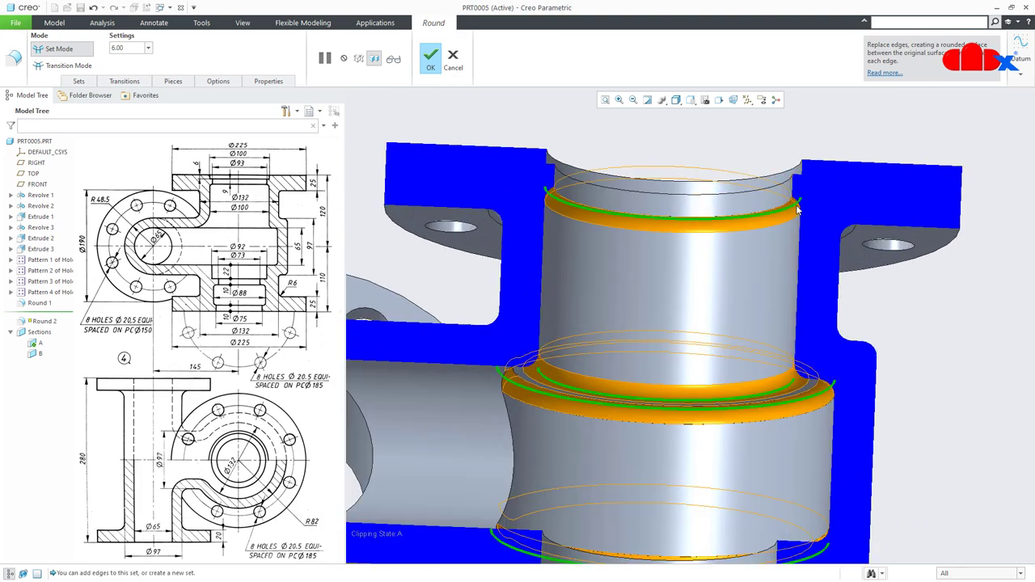
pyautogui.middleClick(883, 314)
pyautogui.scroll(-3, 883, 322)
pyautogui.moveTo(883, 322); pyautogui.dragTo(870, 344, button='middle')
pyautogui.click(916, 338)
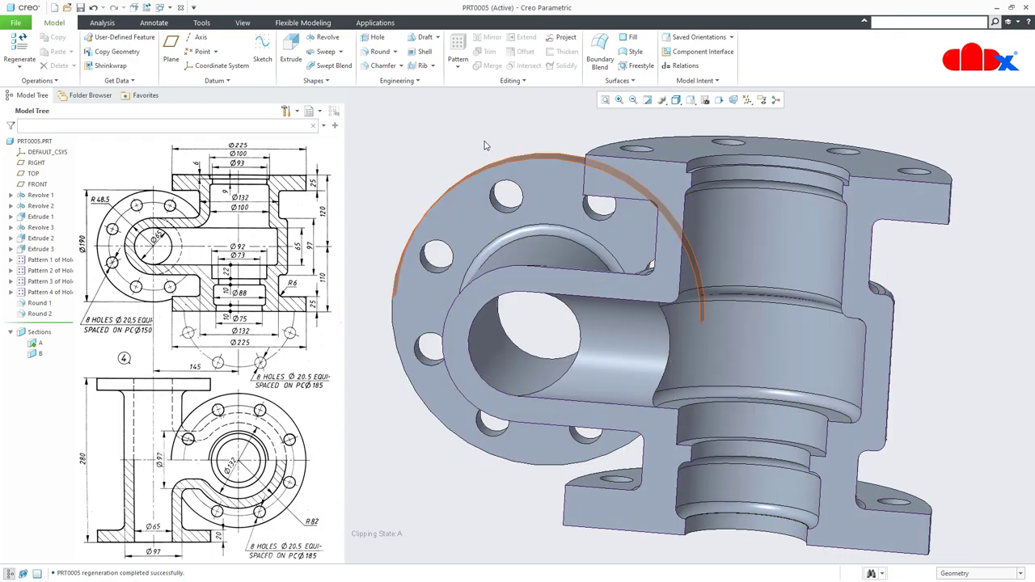
# Create Round 3 with radius 22 on the edge where the branch bore meets the main bore.
pyautogui.click(380, 51)
pyautogui.moveTo(614, 340); pyautogui.dragTo(630, 336, button='middle')
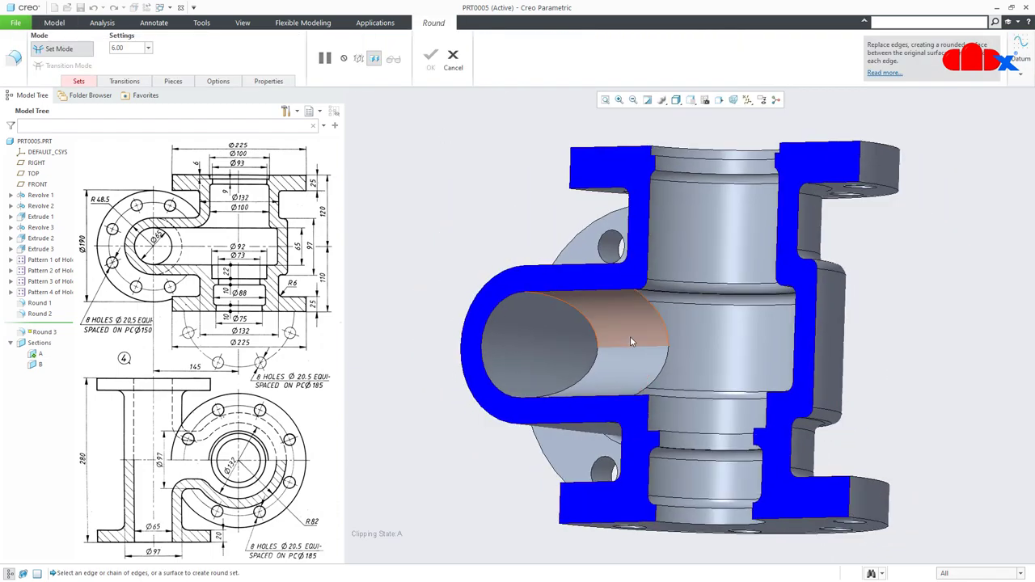
pyautogui.click(668, 326)
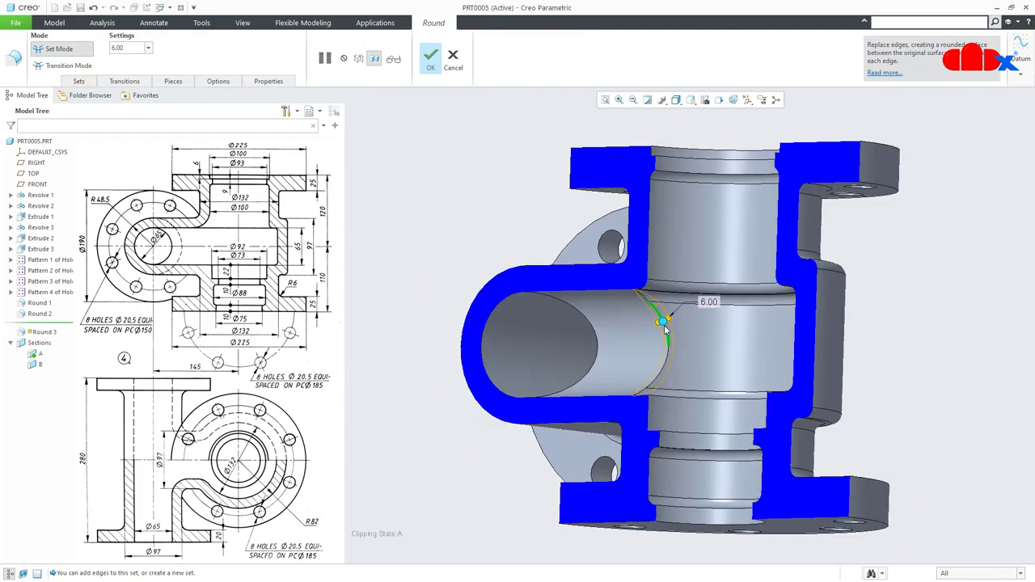
pyautogui.doubleClick(709, 302)
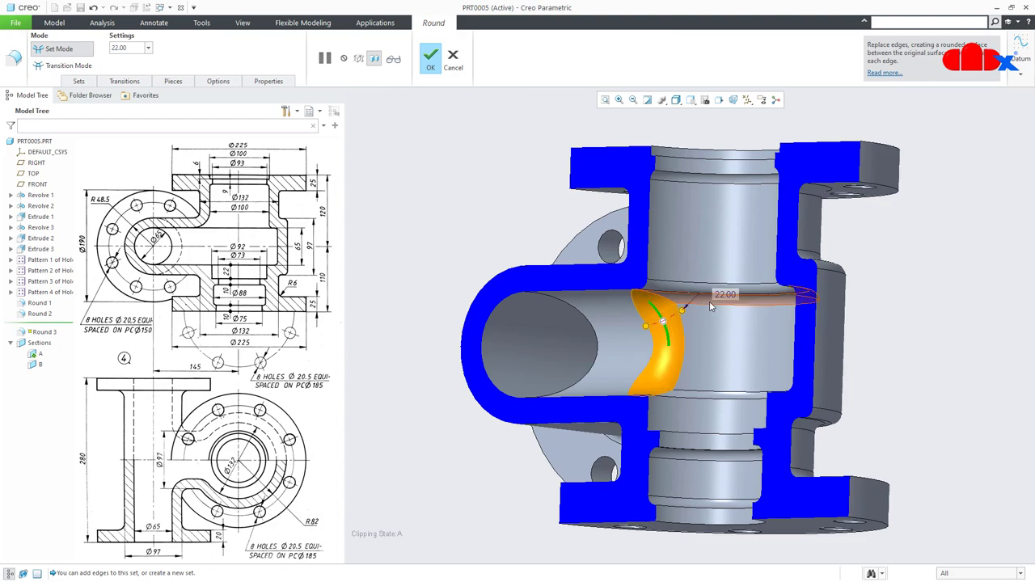
pyautogui.moveTo(704, 315); pyautogui.dragTo(680, 395, button='middle')
pyautogui.click(429, 60)
pyautogui.click(431, 226)
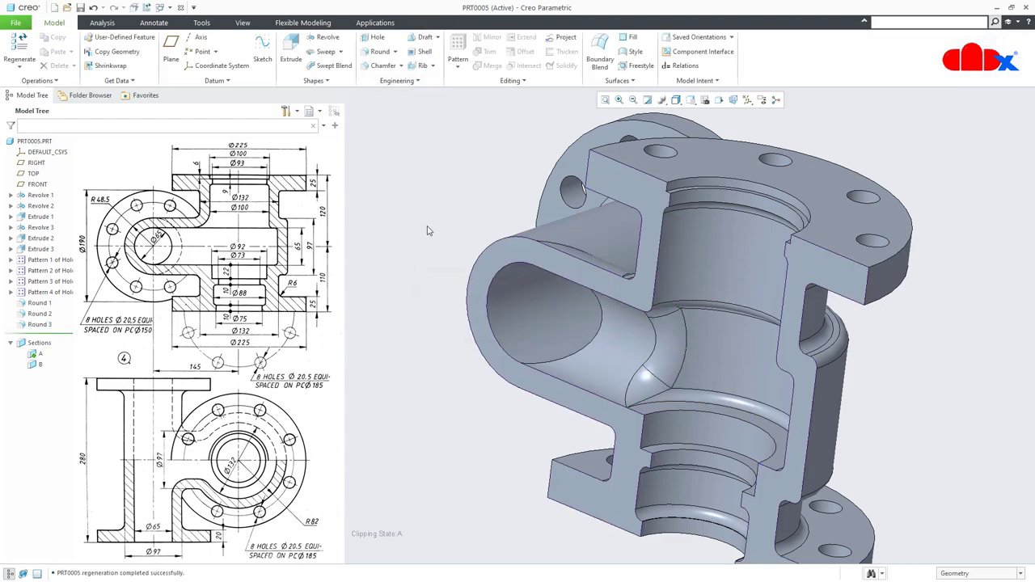
# Turn off section A to show the whole part with the large flange facing forward.
pyautogui.click(35, 356)
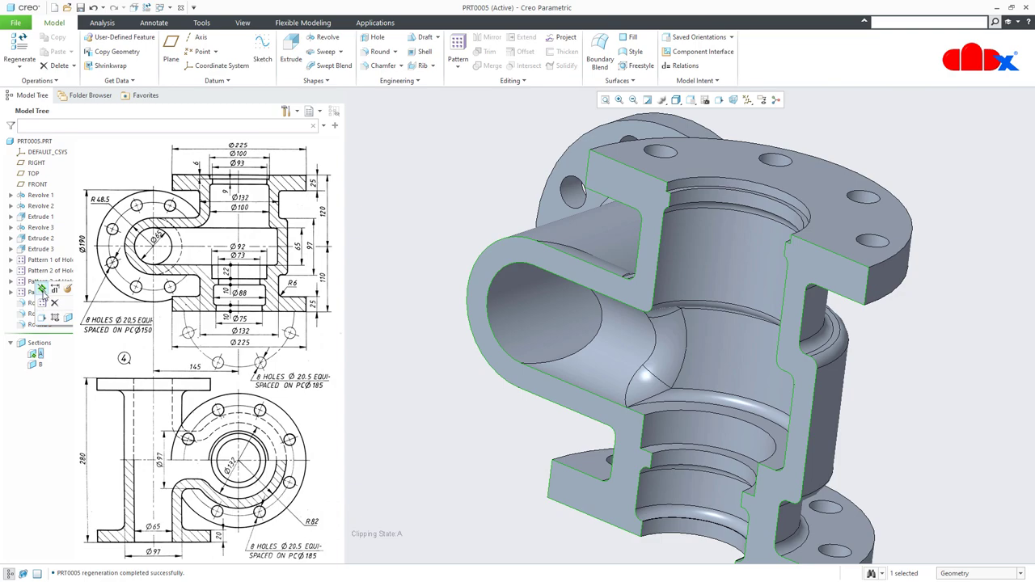
pyautogui.click(43, 290)
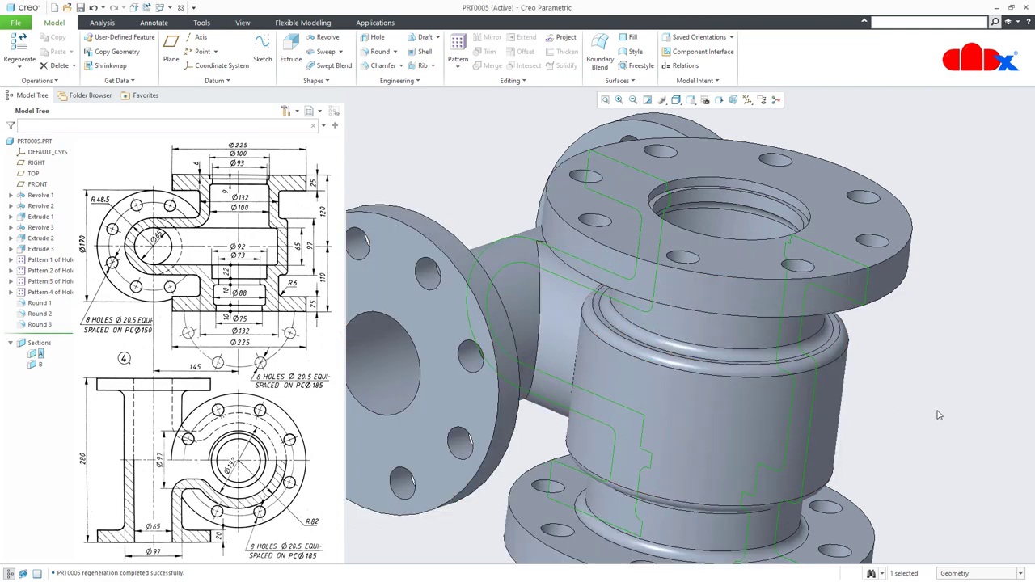
pyautogui.moveTo(797, 396); pyautogui.dragTo(795, 383, button='middle')
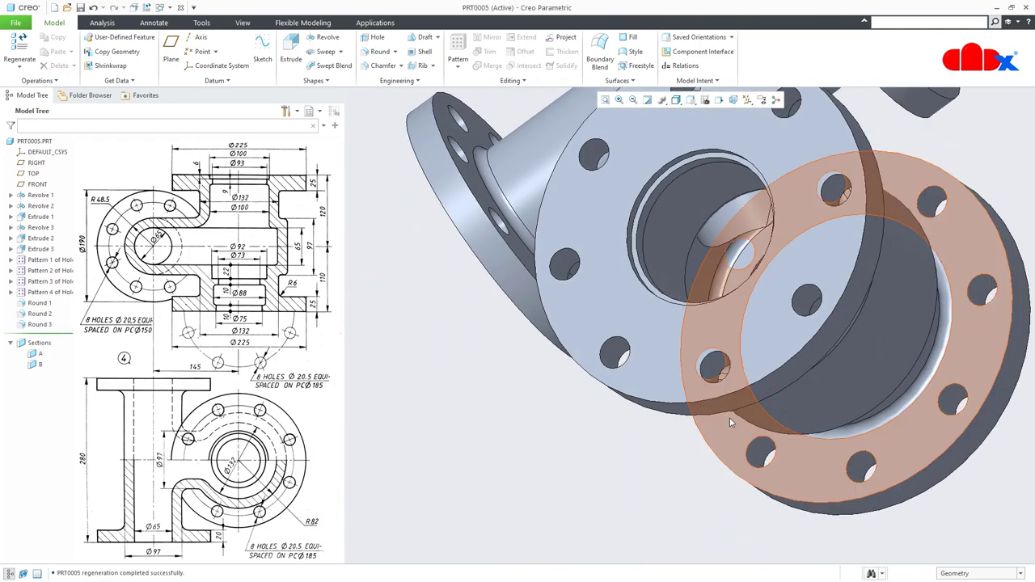
# Create Round 4 at 22.00 on the inner intersection edge inside the top bore.
pyautogui.click(379, 51)
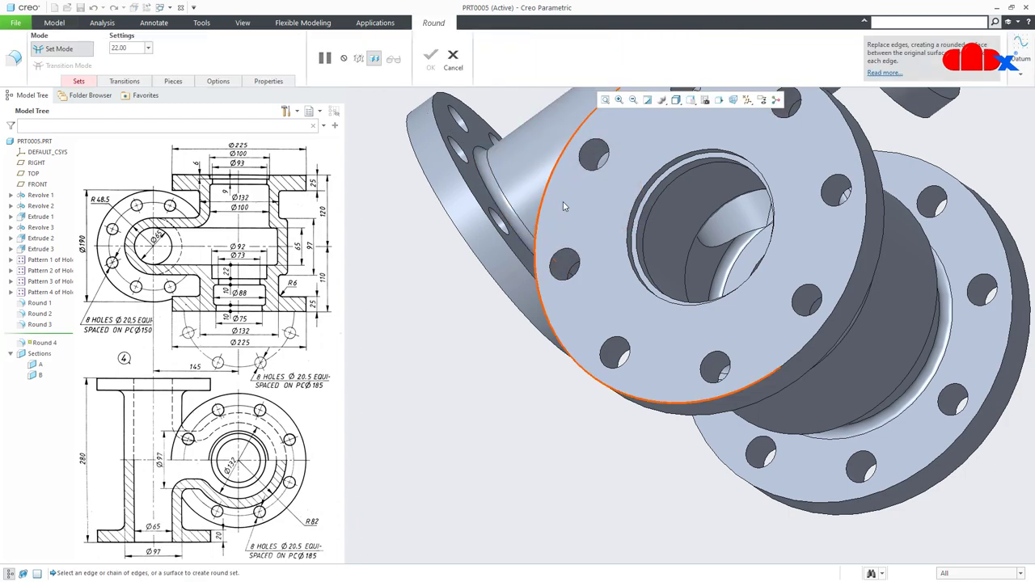
pyautogui.click(714, 248)
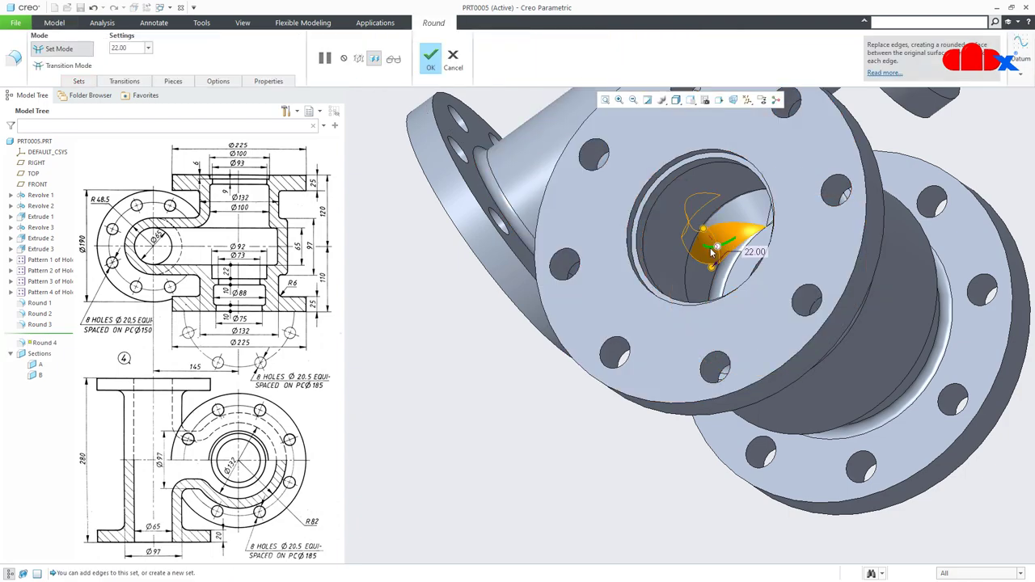
pyautogui.click(431, 58)
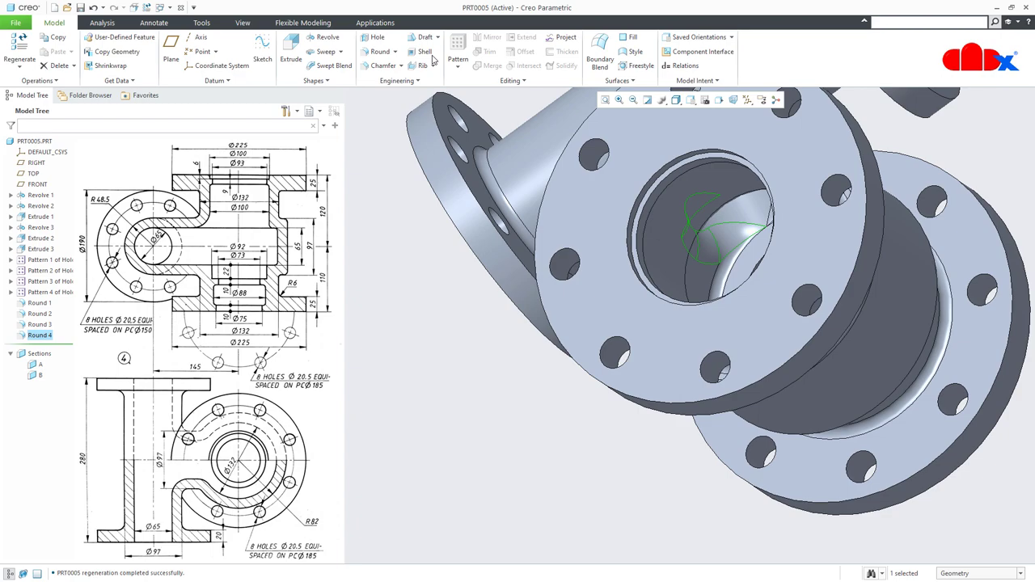
pyautogui.click(430, 384)
pyautogui.hotkey('ctrl', 'd')
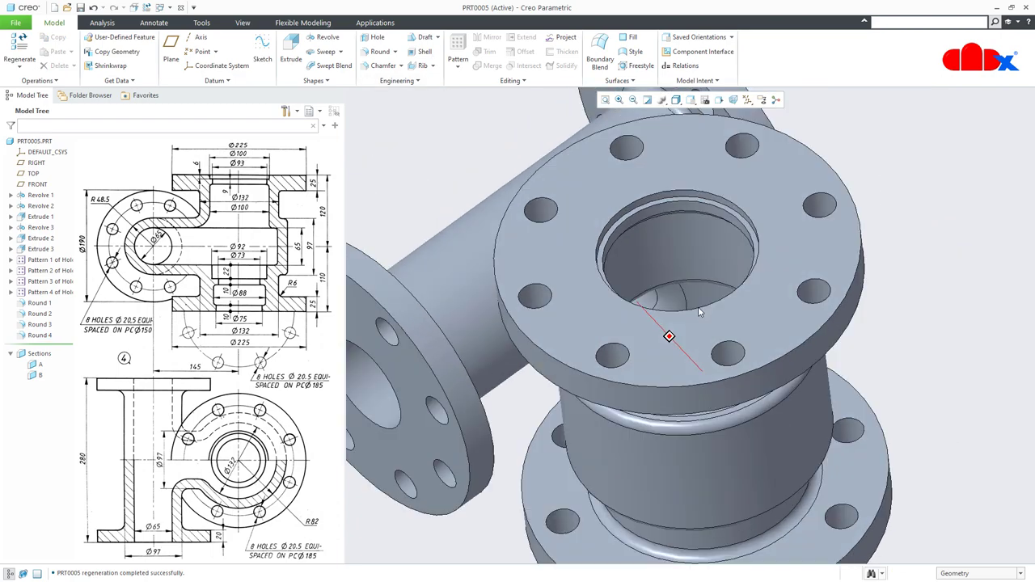
pyautogui.scroll(-3, 596, 287)
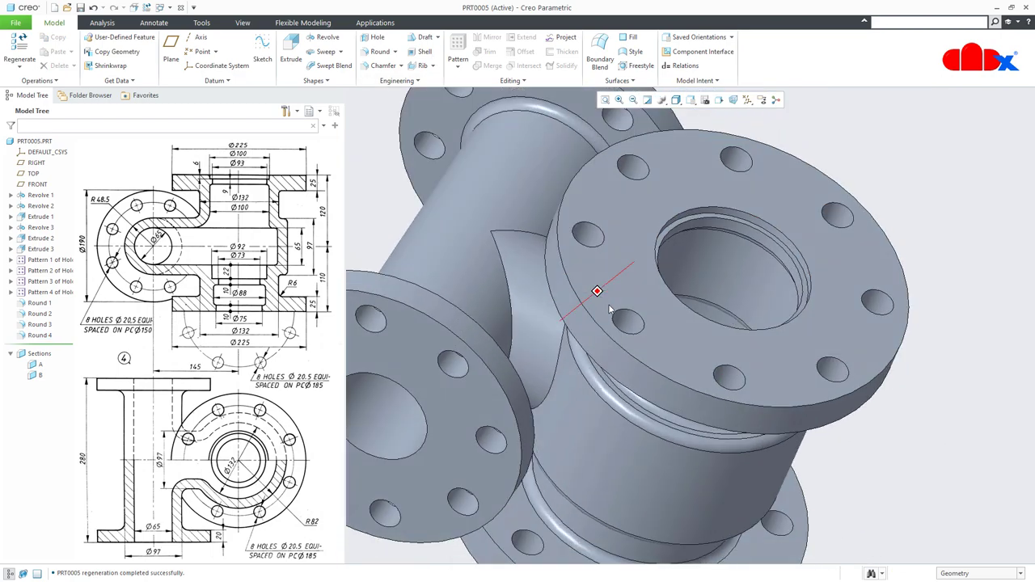
# Create Round 5 at radius 6 on the outer edge where the branch meets the body.
pyautogui.click(377, 54)
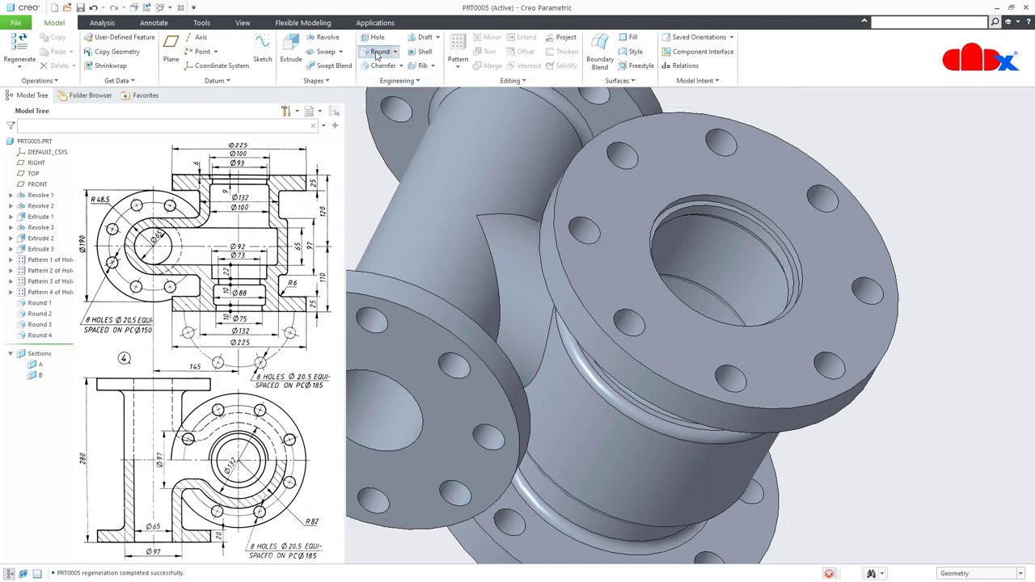
pyautogui.click(149, 49)
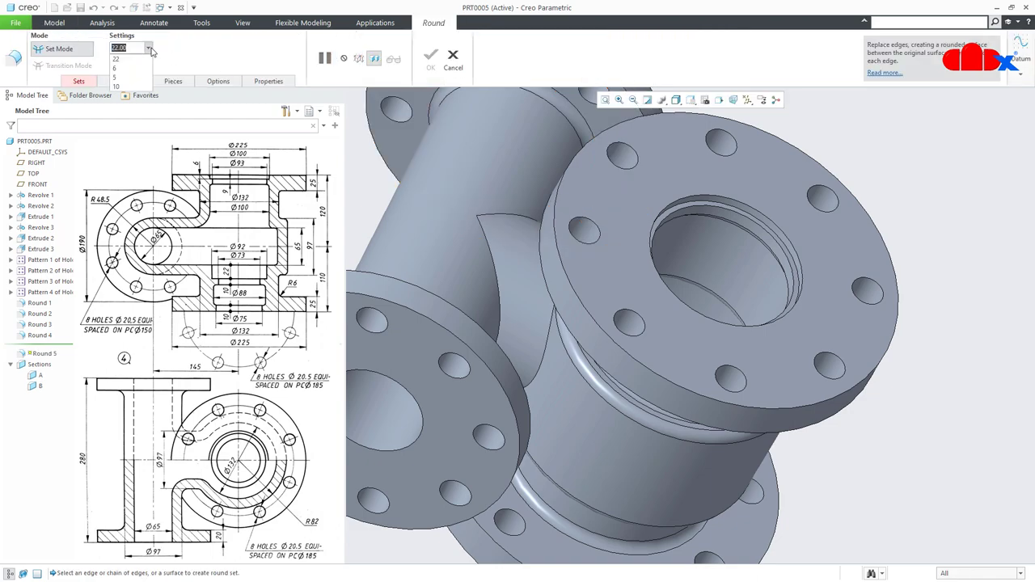
pyautogui.click(137, 71)
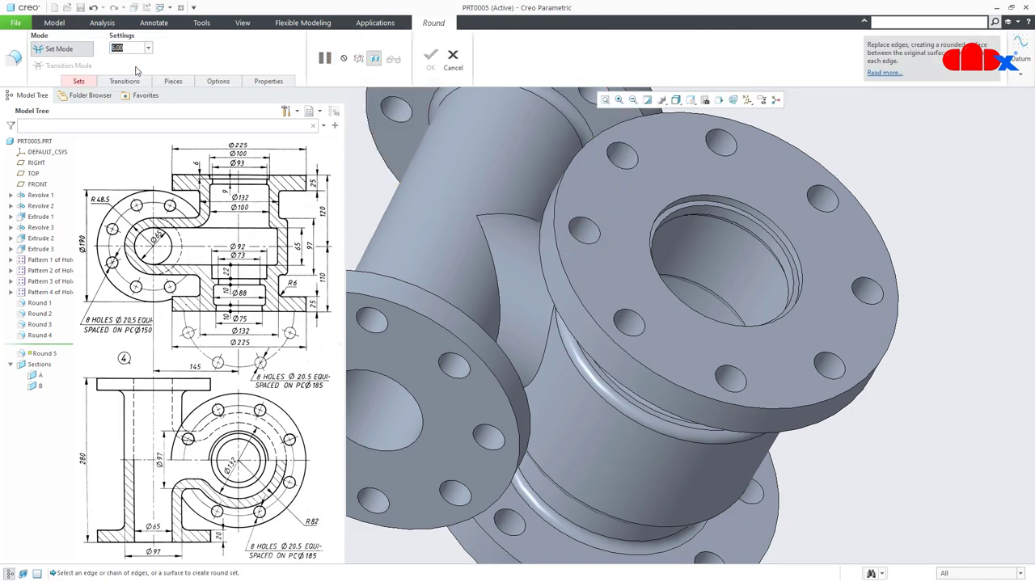
pyautogui.click(489, 244)
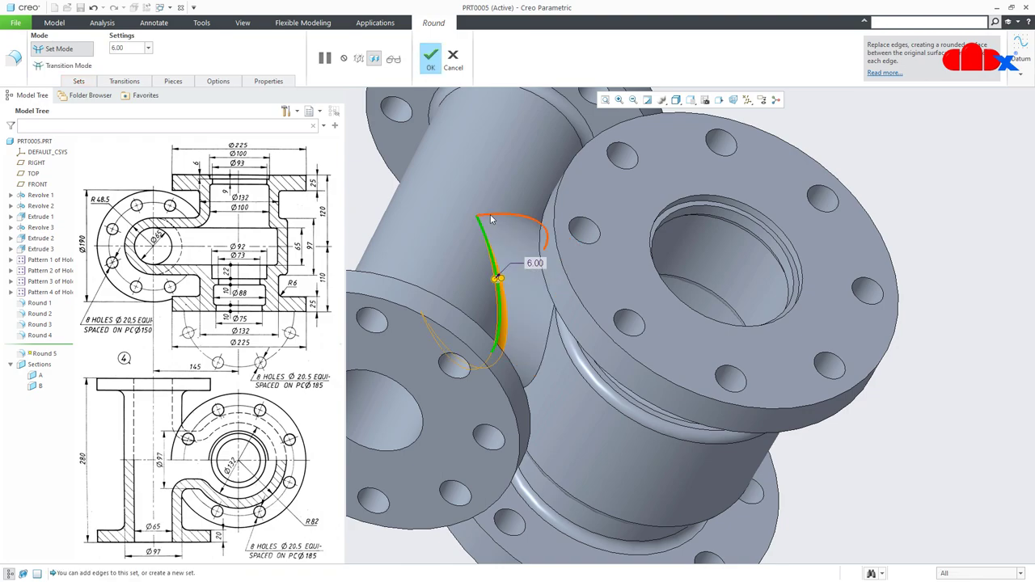
pyautogui.moveTo(574, 313); pyautogui.dragTo(562, 301, button='middle')
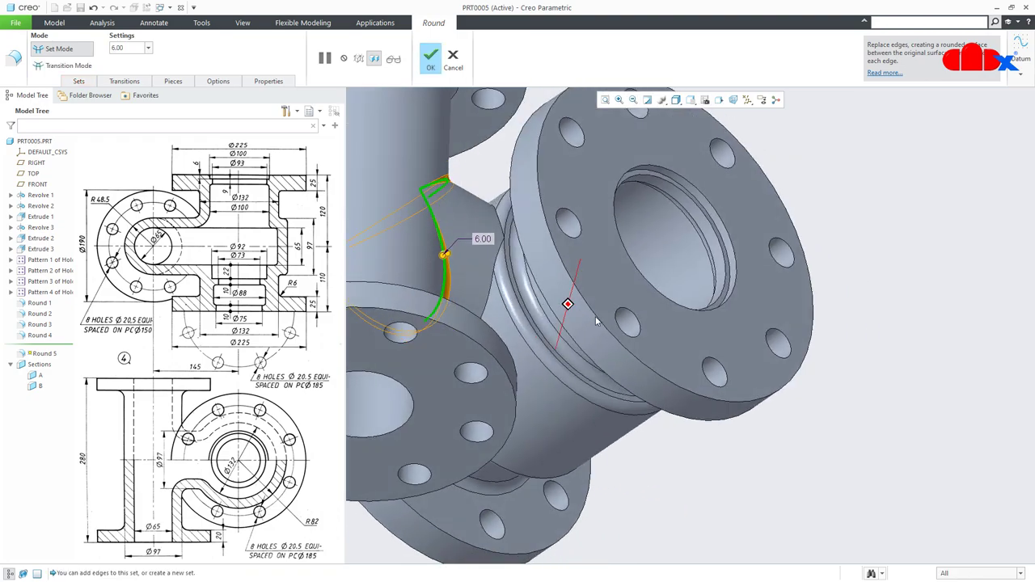
pyautogui.keyDown('ctrl'); pyautogui.click(490, 294); pyautogui.keyUp('ctrl')
pyautogui.keyDown('ctrl'); pyautogui.click(490, 296); pyautogui.keyUp('ctrl')
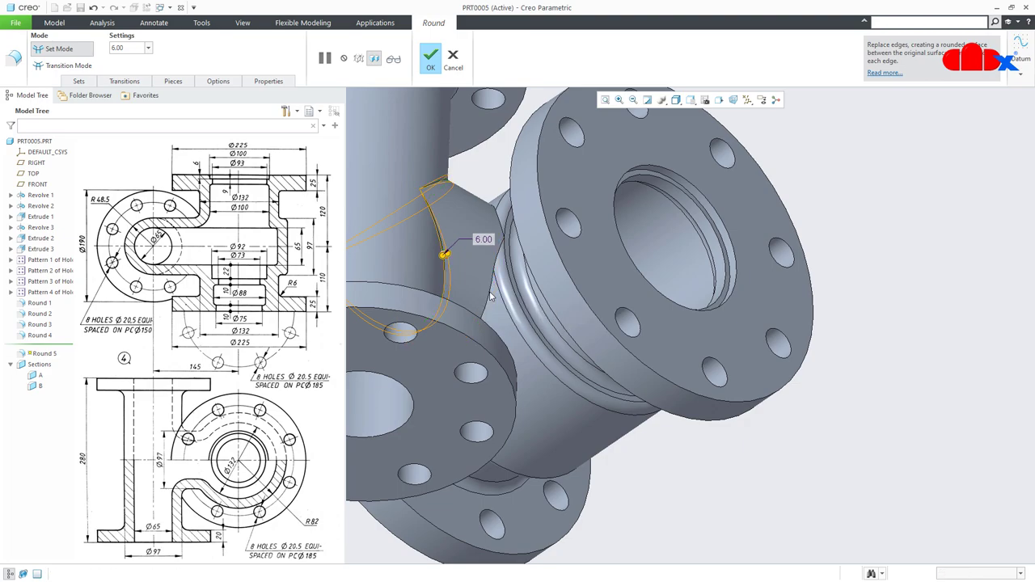
pyautogui.click(433, 61)
# Create Round 6 at 6.00 on the branch junction edge.
pyautogui.moveTo(469, 186); pyautogui.dragTo(485, 198, button='middle')
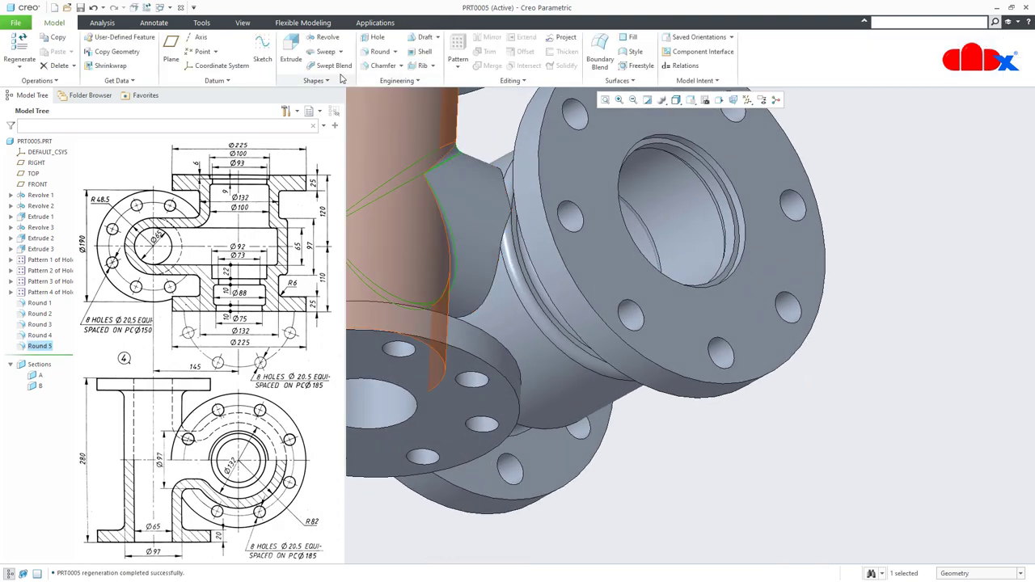
pyautogui.click(377, 50)
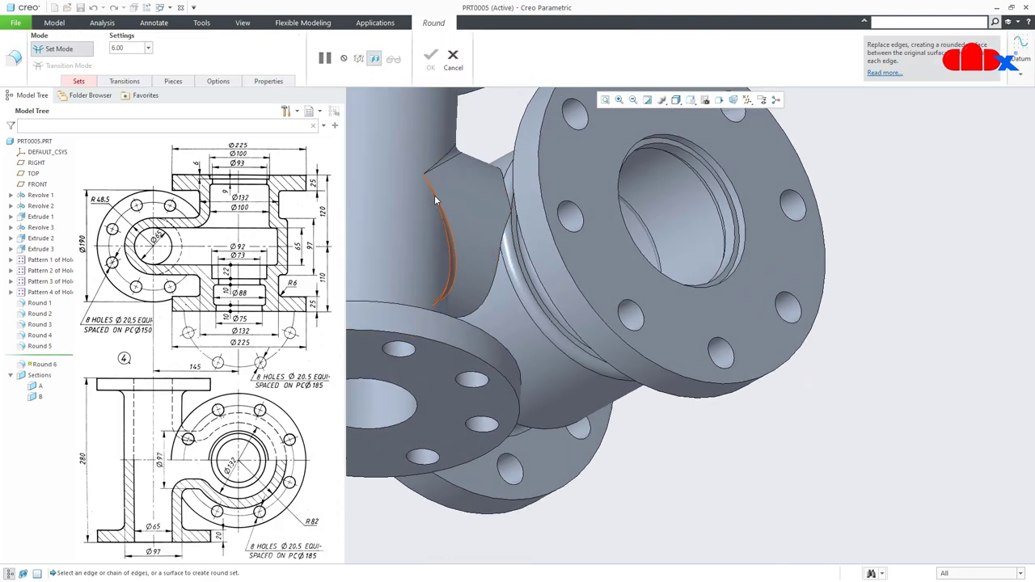
pyautogui.click(502, 265)
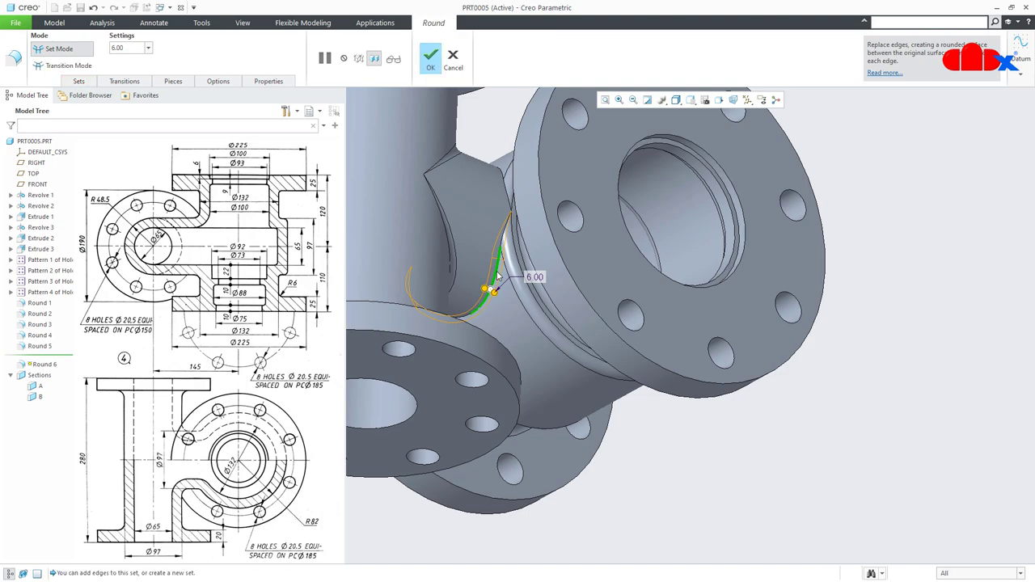
pyautogui.moveTo(510, 261); pyautogui.dragTo(508, 247, button='middle')
pyautogui.hotkey('ctrl', 'd')
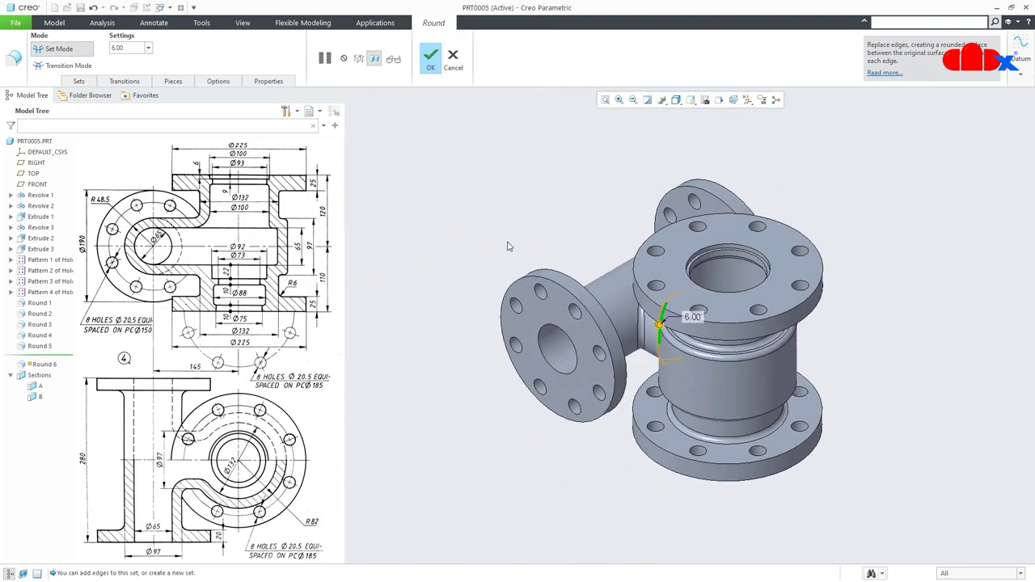
pyautogui.scroll(5, 669, 302)
pyautogui.moveTo(669, 302)
pyautogui.mouseDown(button='middle')
pyautogui.moveTo(687, 312)
pyautogui.moveTo(624, 306)
pyautogui.mouseUp(button='middle')
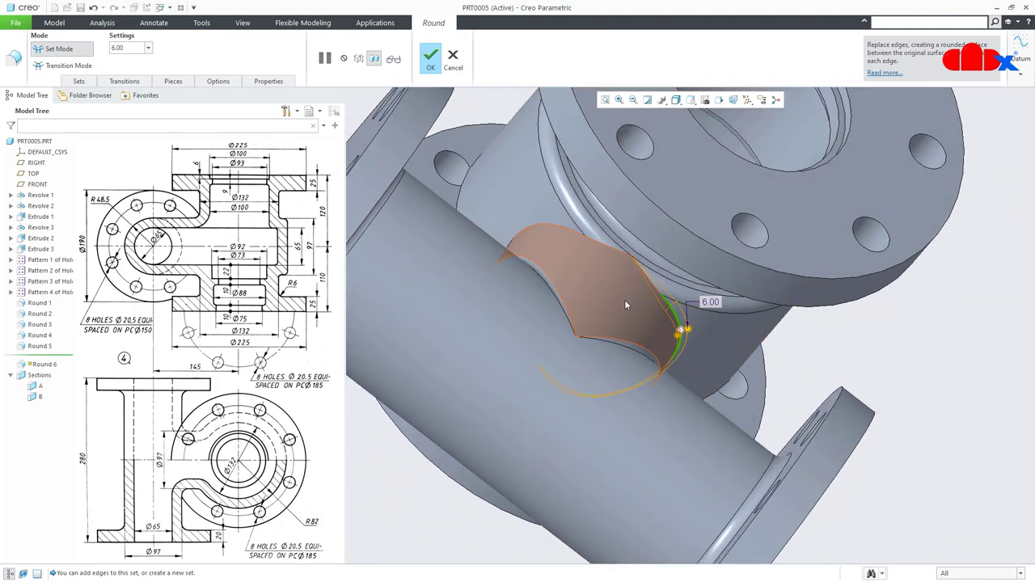
pyautogui.keyDown('ctrl'); pyautogui.click(677, 326); pyautogui.keyUp('ctrl')
pyautogui.click(560, 231)
pyautogui.click(430, 56)
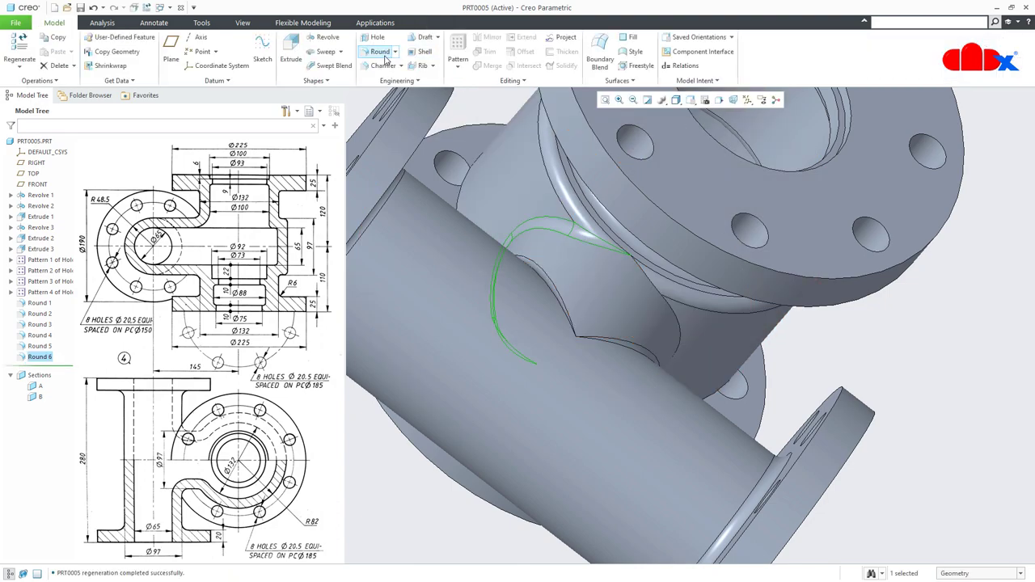
# Create Round 7 at 6.00 on the remaining outer side-pipe junction edge.
pyautogui.click(377, 53)
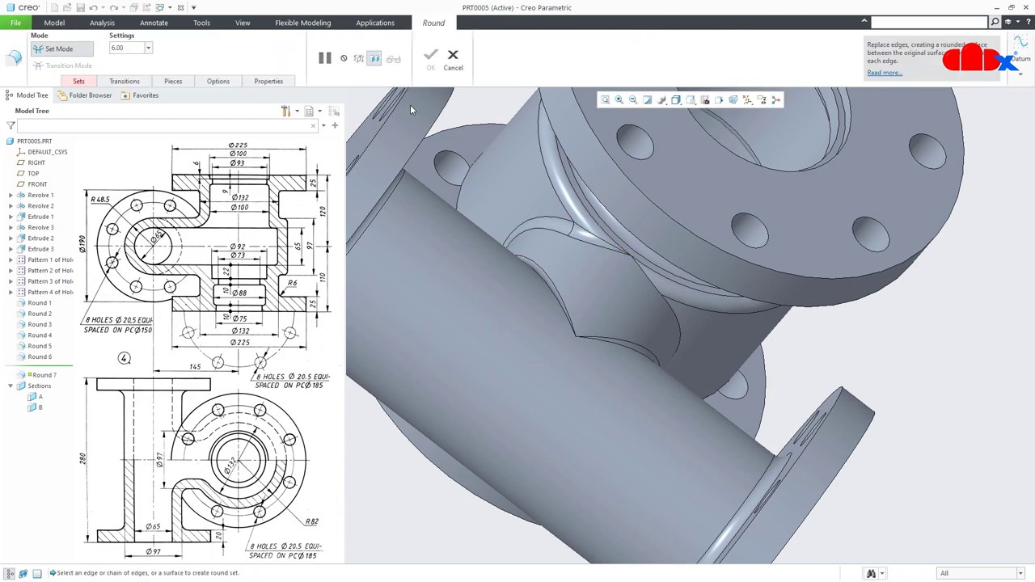
pyautogui.click(680, 318)
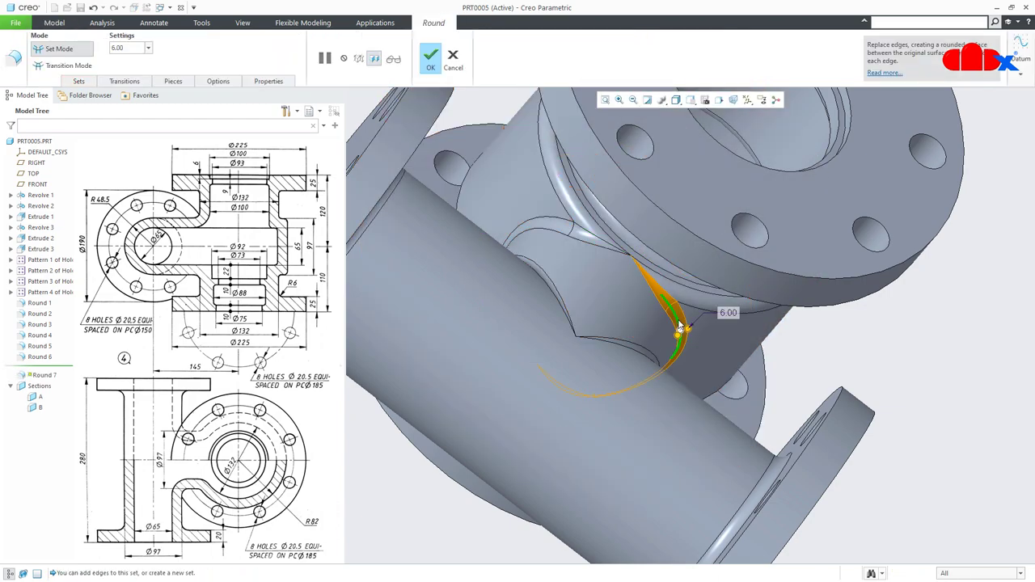
pyautogui.middleClick(678, 328)
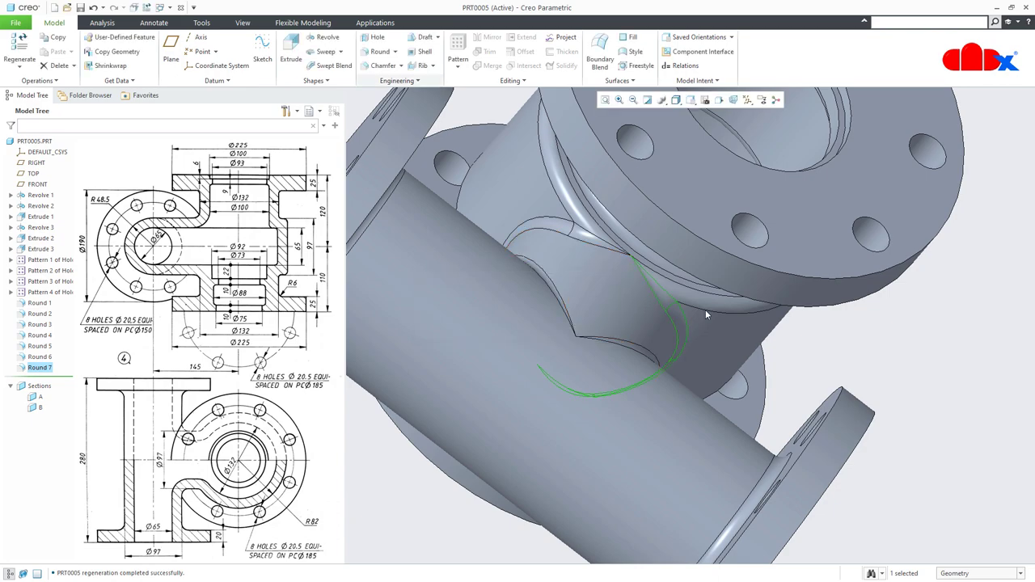
pyautogui.click(785, 334)
pyautogui.hotkey('ctrl', 'd')
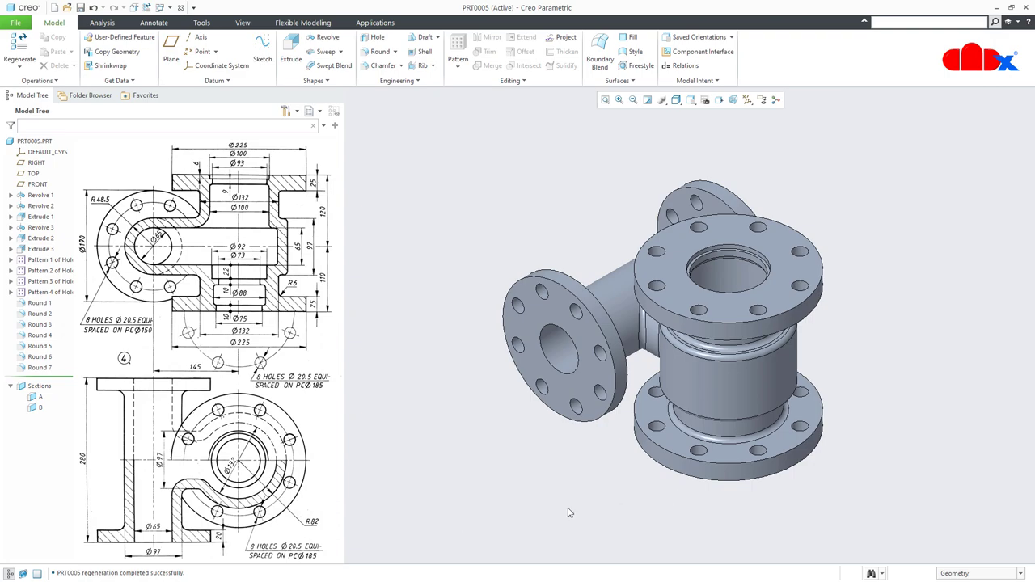
# Activate section B and orbit to look inside the cut bores.
pyautogui.click(35, 408)
pyautogui.click(36, 346)
pyautogui.moveTo(435, 420); pyautogui.dragTo(633, 271, button='middle')
pyautogui.scroll(2, 660, 329)
pyautogui.scroll(4, 660, 328)
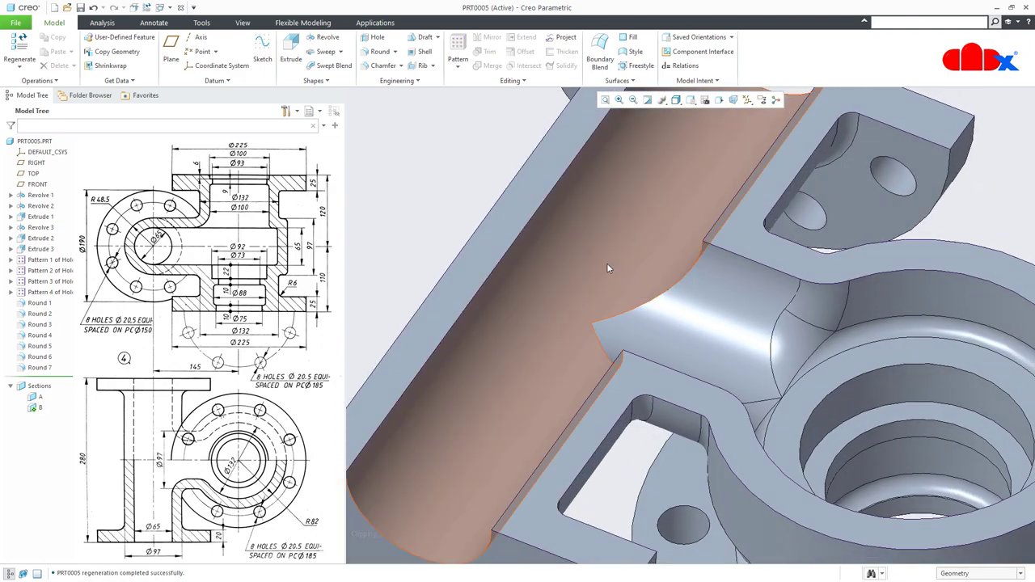
# Create Round 8 on the two internal bore intersection edges.
pyautogui.click(376, 51)
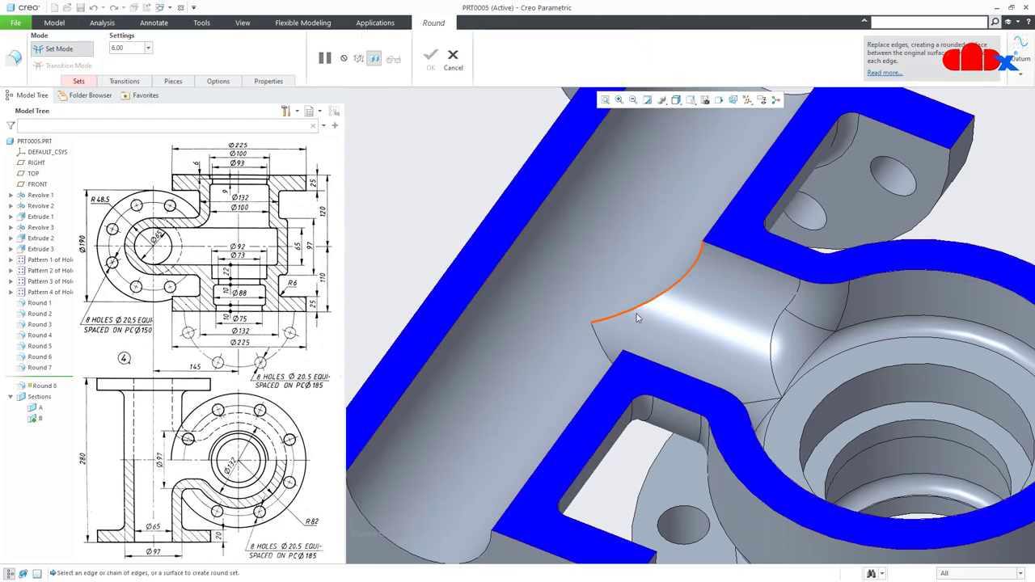
pyautogui.click(643, 305)
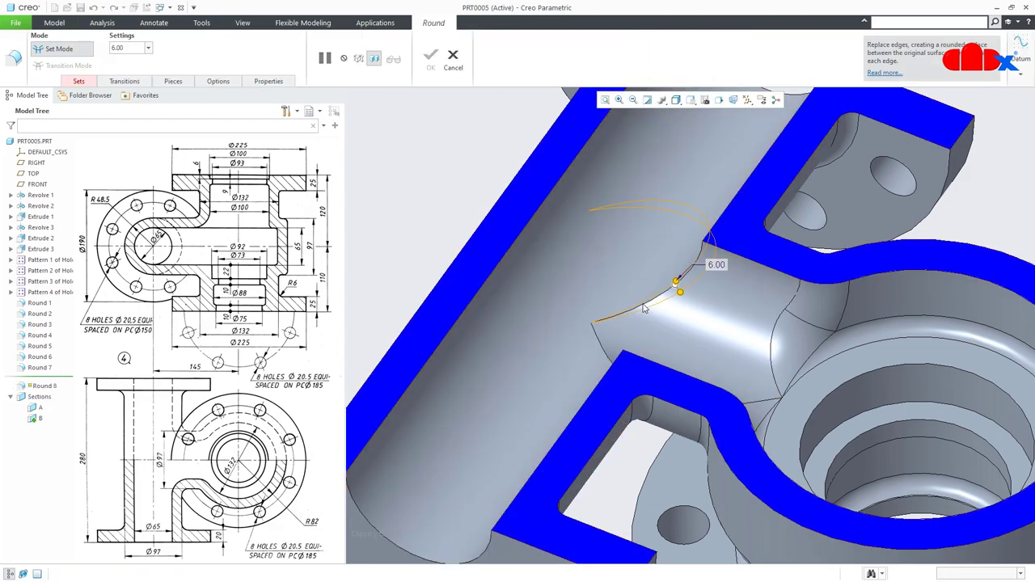
pyautogui.keyDown('ctrl'); pyautogui.click(603, 347); pyautogui.keyUp('ctrl')
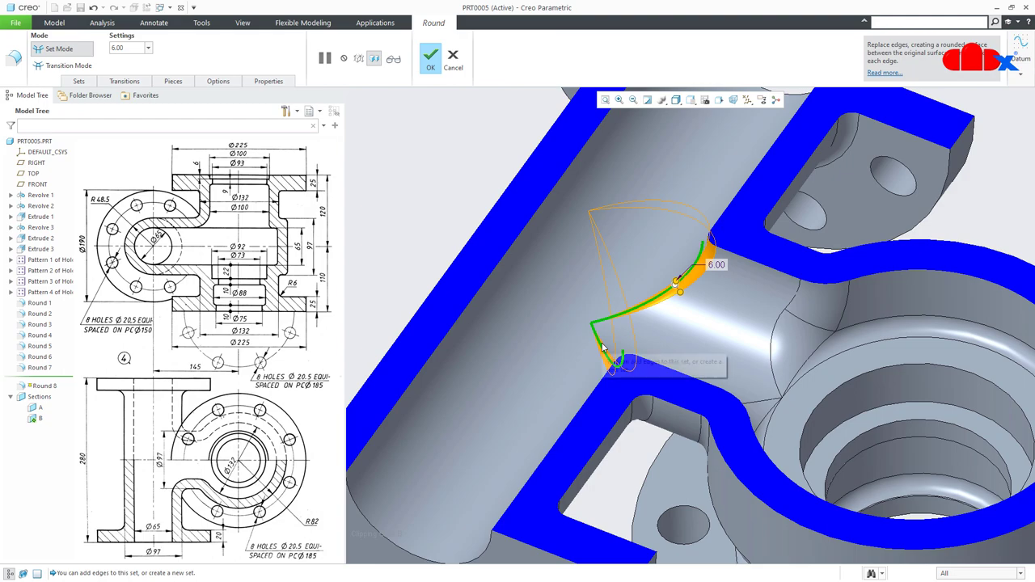
pyautogui.click(430, 65)
pyautogui.hotkey('ctrl', 'd')
pyautogui.moveTo(670, 332)
pyautogui.mouseDown(button='middle')
pyautogui.moveTo(669, 408)
pyautogui.moveTo(668, 394)
pyautogui.moveTo(697, 374)
pyautogui.mouseUp(button='middle')
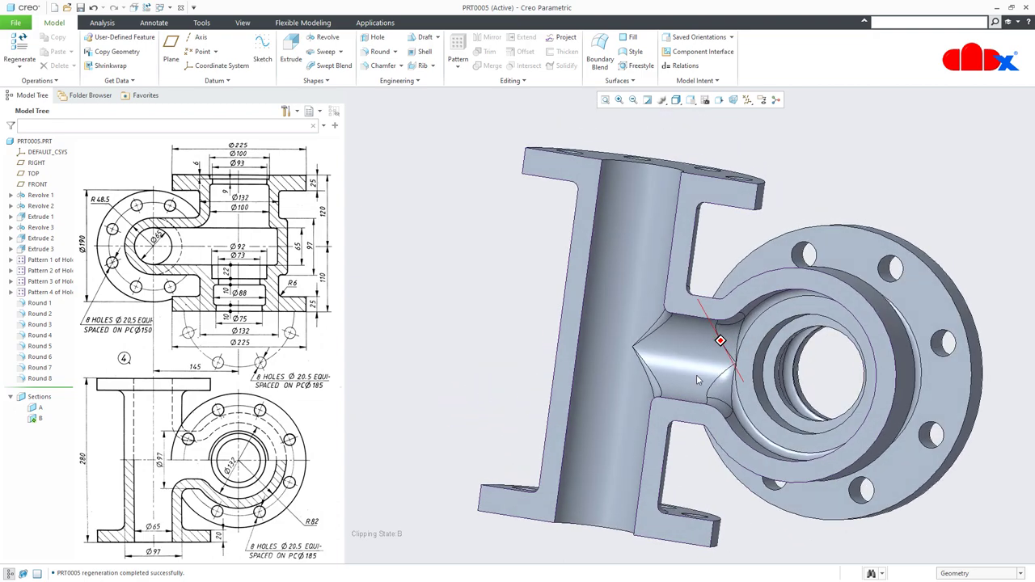
# Redefine Round 8 to a radius of 22.
pyautogui.click(42, 380)
pyautogui.click(49, 317)
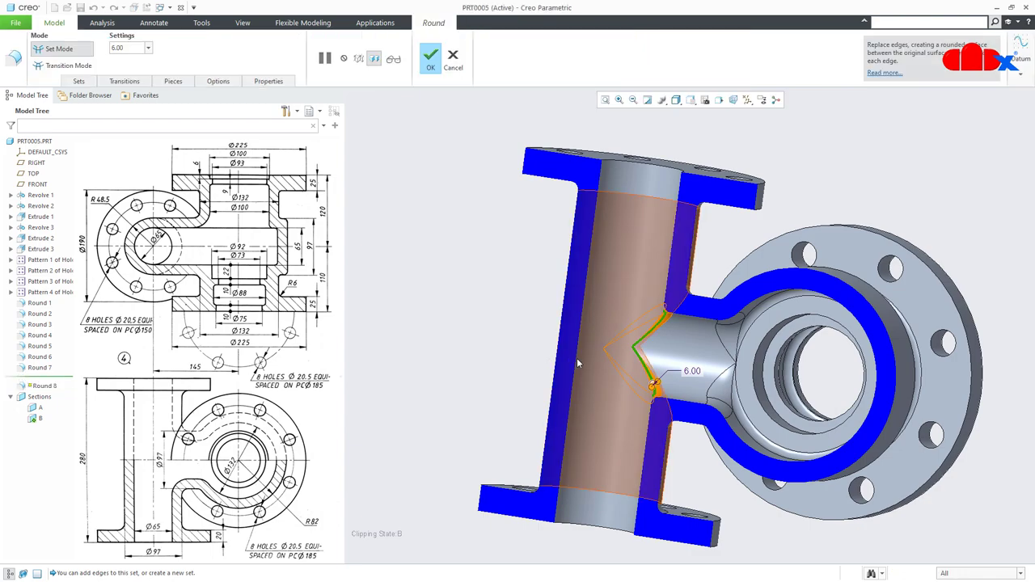
pyautogui.doubleClick(691, 371)
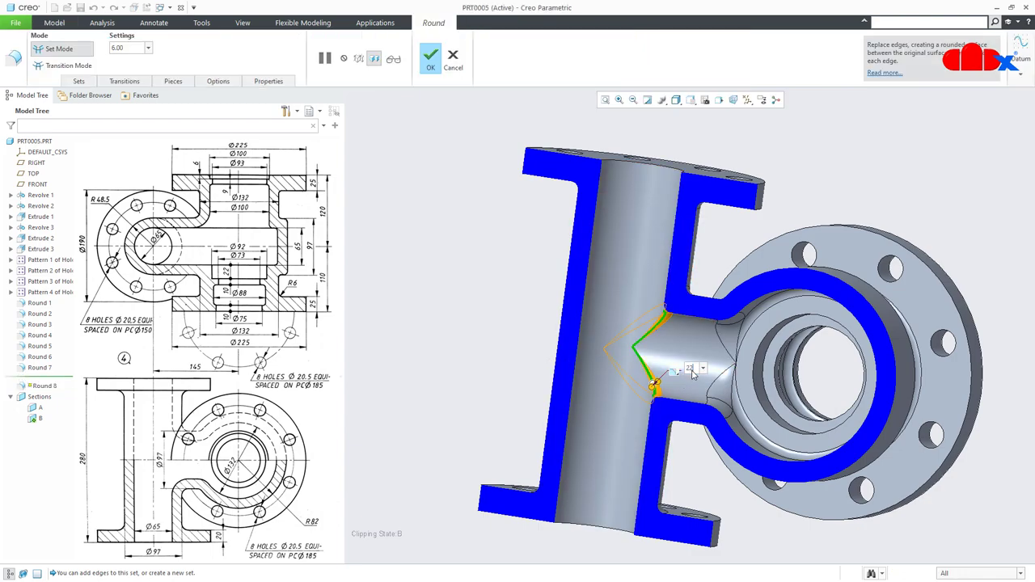
pyautogui.write('22')
pyautogui.press('Return')
pyautogui.click(431, 60)
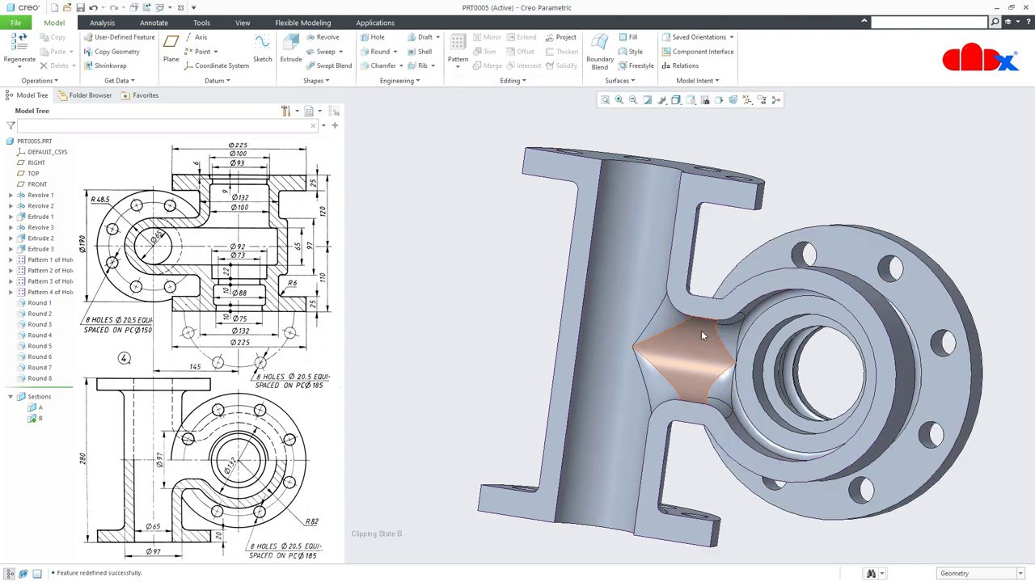
pyautogui.scroll(-4, 706, 333)
# Inspect the interior round, then snap the model to the RIGHT saved orientation.
pyautogui.moveTo(760, 315)
pyautogui.mouseDown(button='middle')
pyautogui.moveTo(762, 306)
pyautogui.moveTo(778, 322)
pyautogui.mouseUp(button='middle')
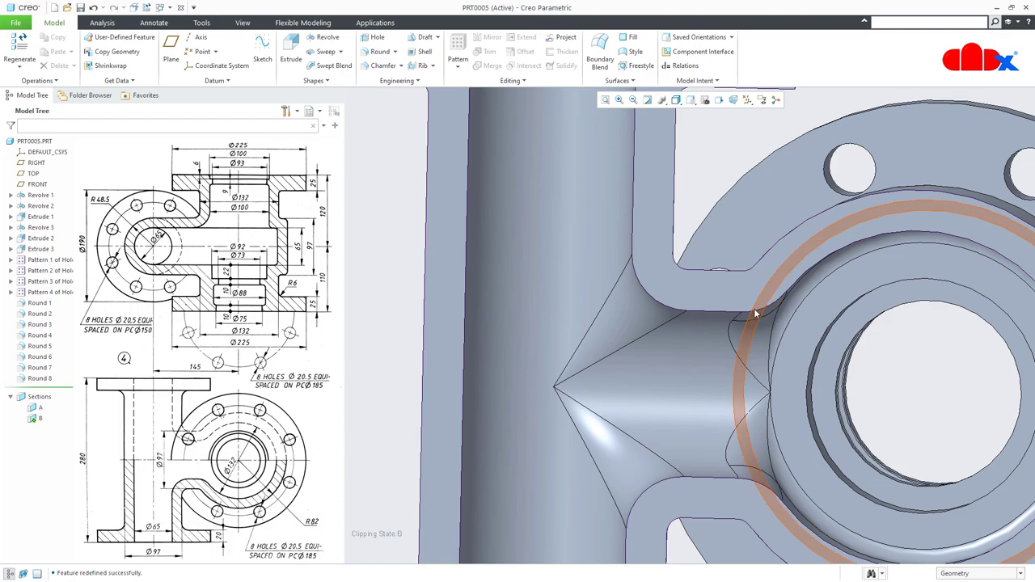
pyautogui.moveTo(757, 314); pyautogui.dragTo(742, 309, button='middle')
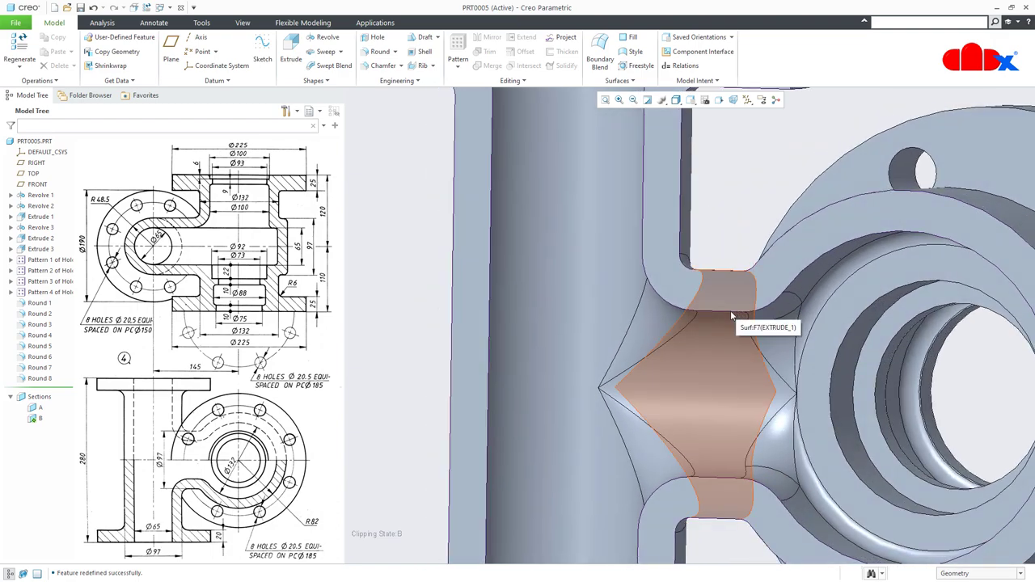
pyautogui.moveTo(697, 276); pyautogui.dragTo(719, 268, button='middle')
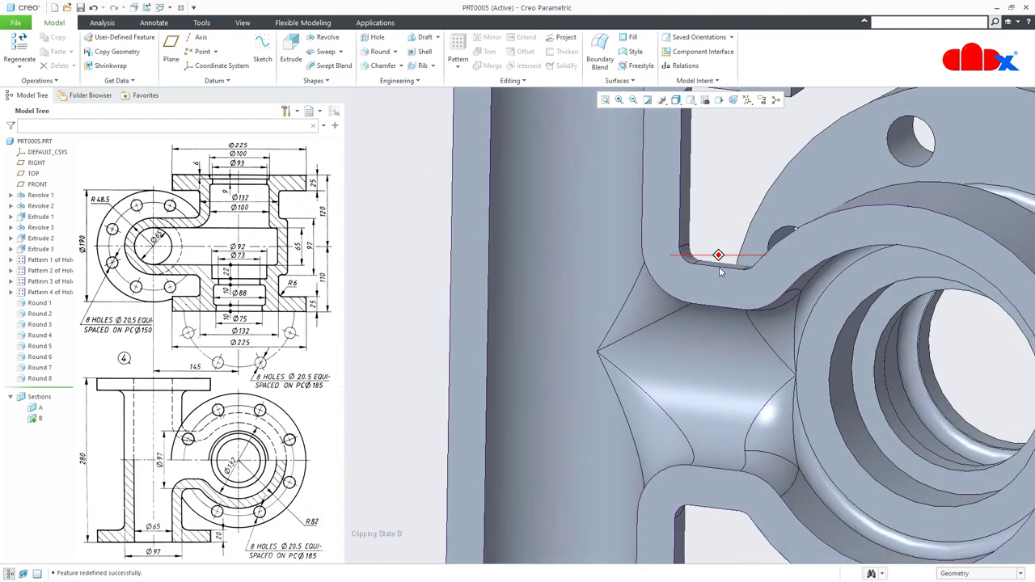
pyautogui.click(690, 99)
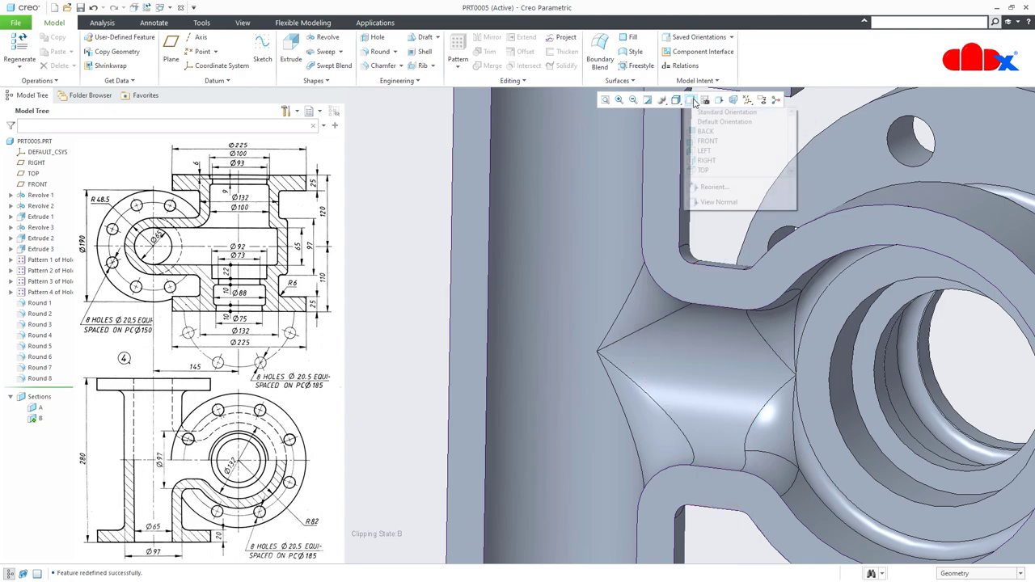
pyautogui.click(711, 168)
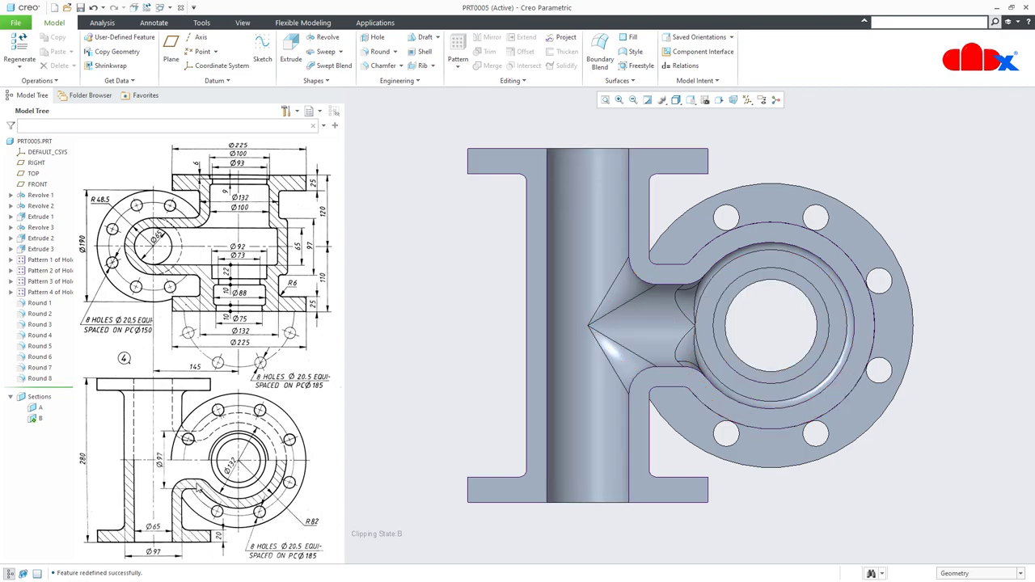
# Review the interior through section A, then turn the cut off and return to the default view.
pyautogui.doubleClick(34, 409)
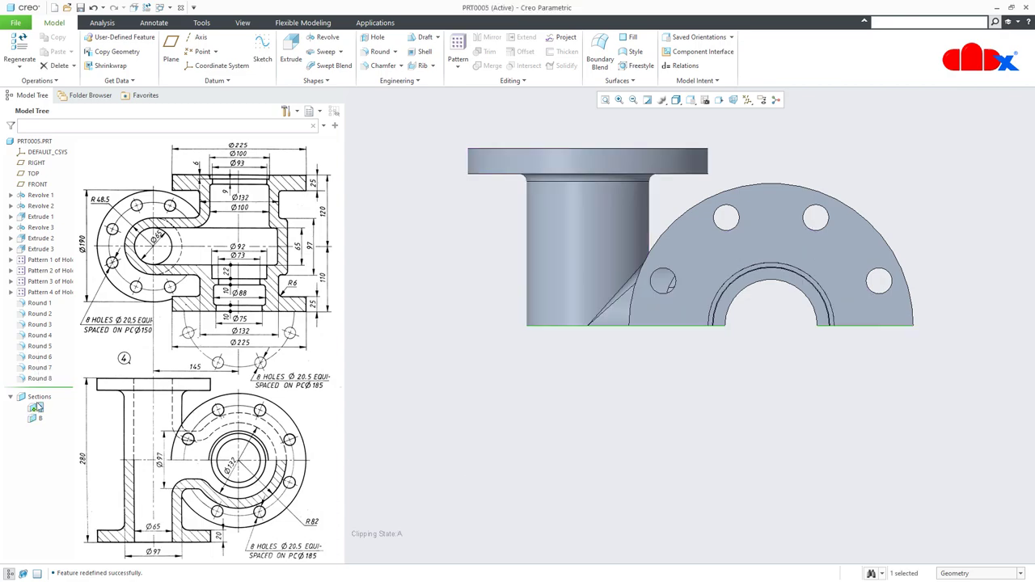
pyautogui.hotkey('ctrl', 'd')
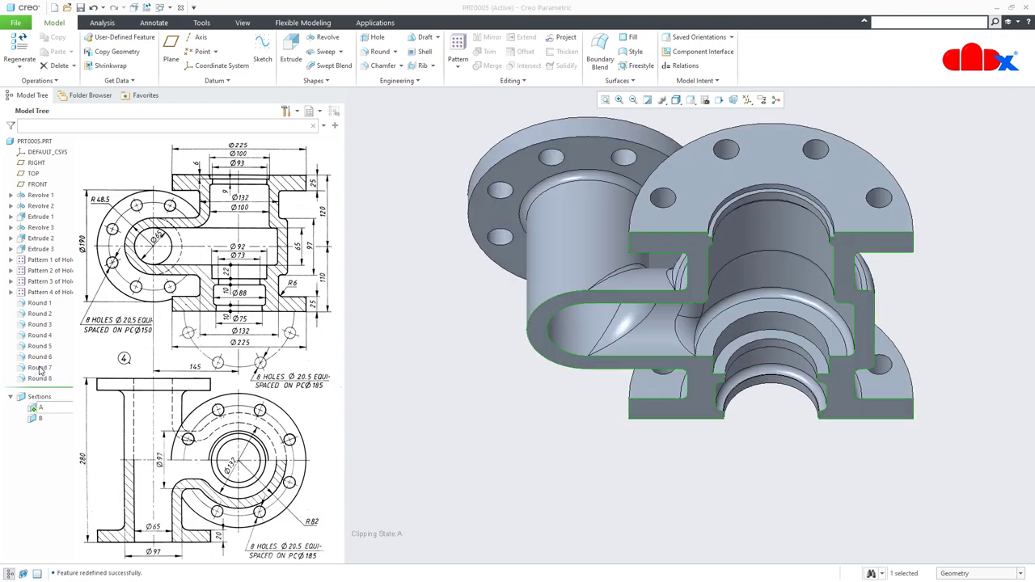
pyautogui.hotkey('ctrl', 'd')
pyautogui.click(689, 524)
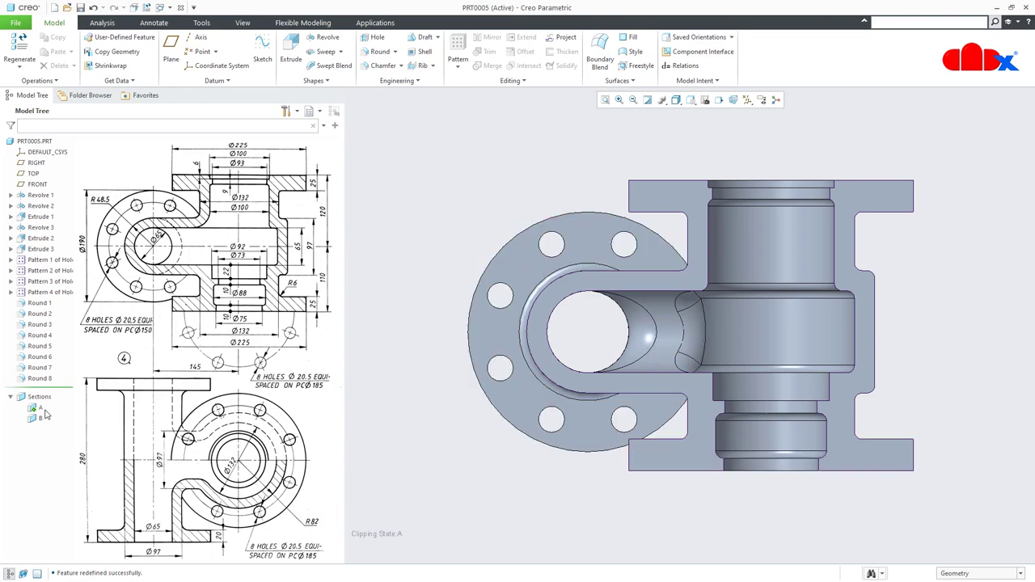
pyautogui.click(46, 346)
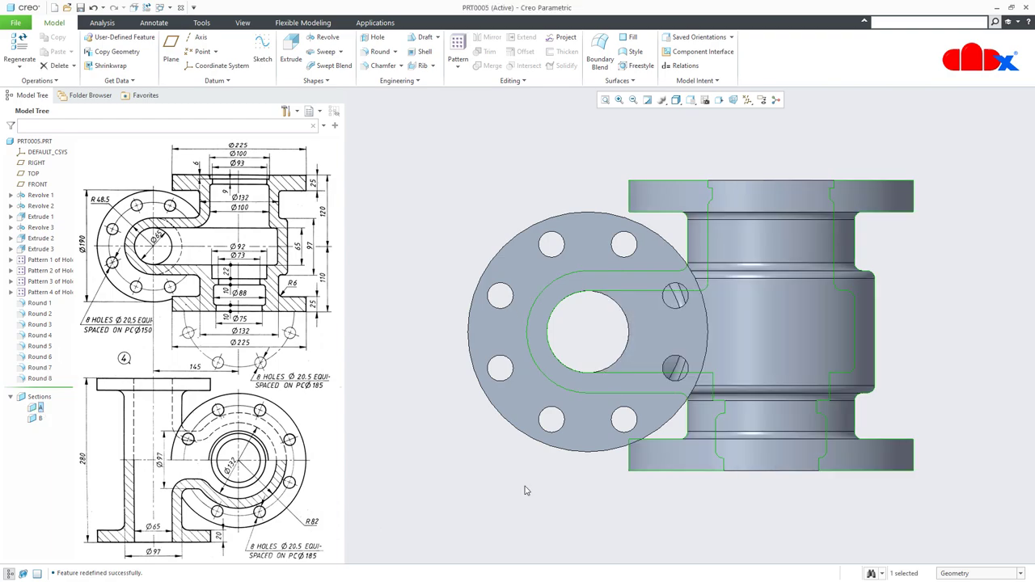
pyautogui.click(852, 517)
pyautogui.hotkey('ctrl', 'd')
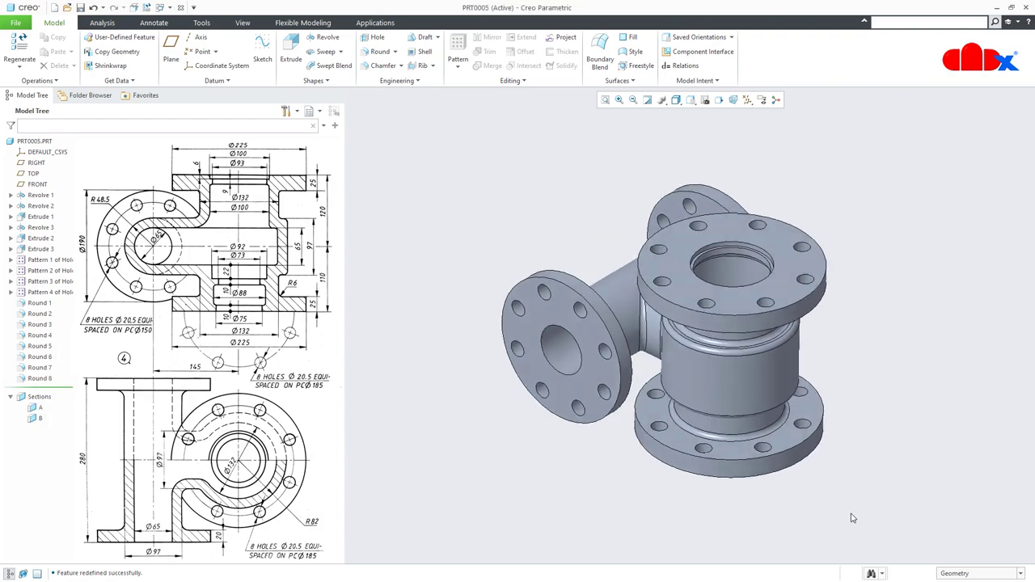